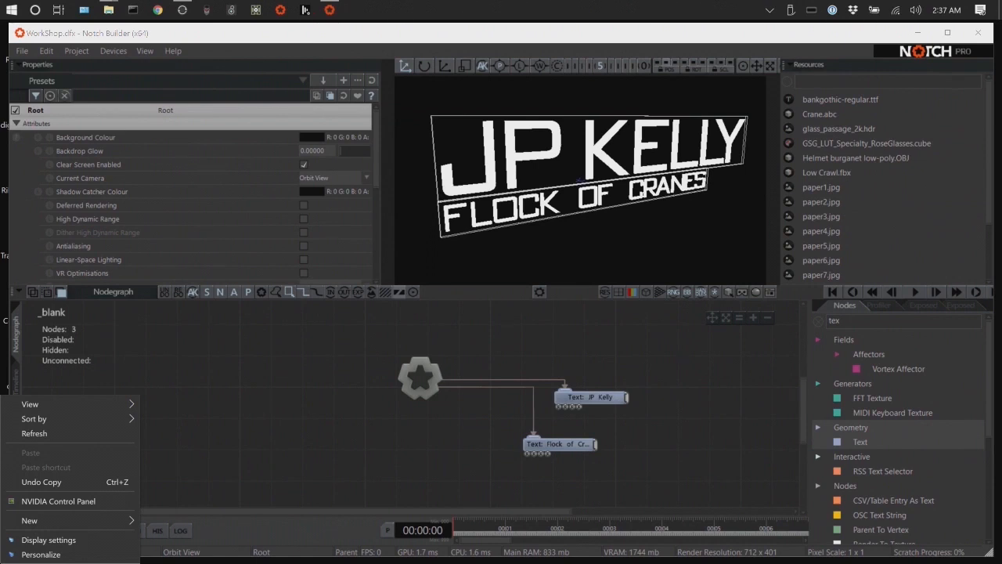
Delete both text nodes, the name title and "Flock of Cranes", from the _blank layer's node graph.
left_click_drag(684, 381, 534, 472)
key("Delete")
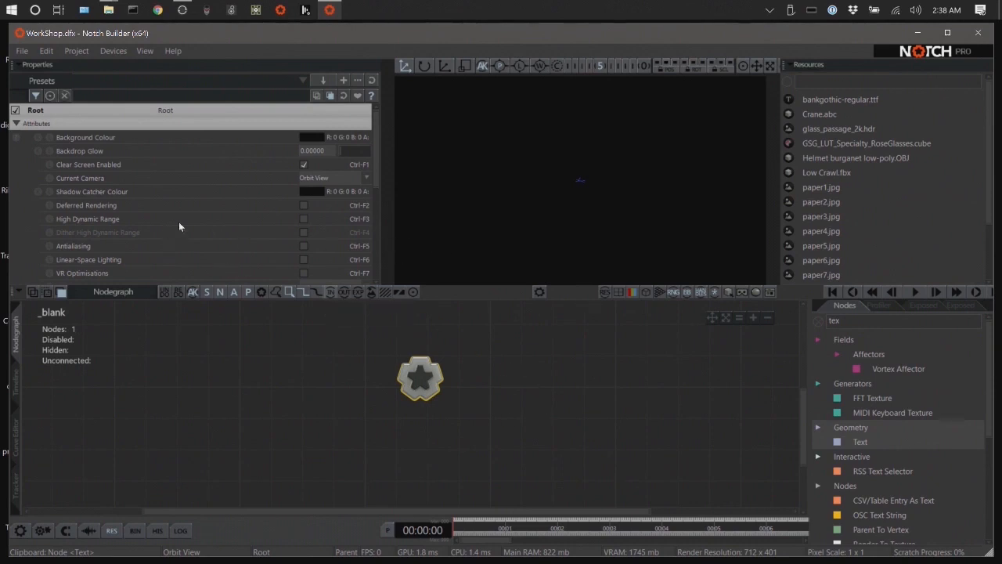
Enable Deferred Rendering, Antialiasing and High Dynamic Range in the Root node's attributes.
scroll(181, 225, "down", 1)
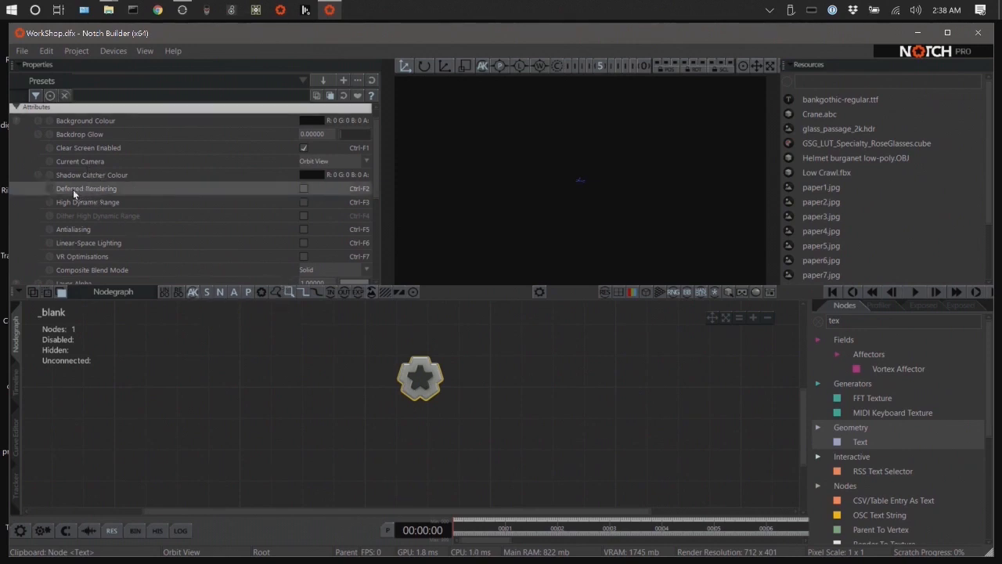
left_click(303, 189)
left_click(303, 231)
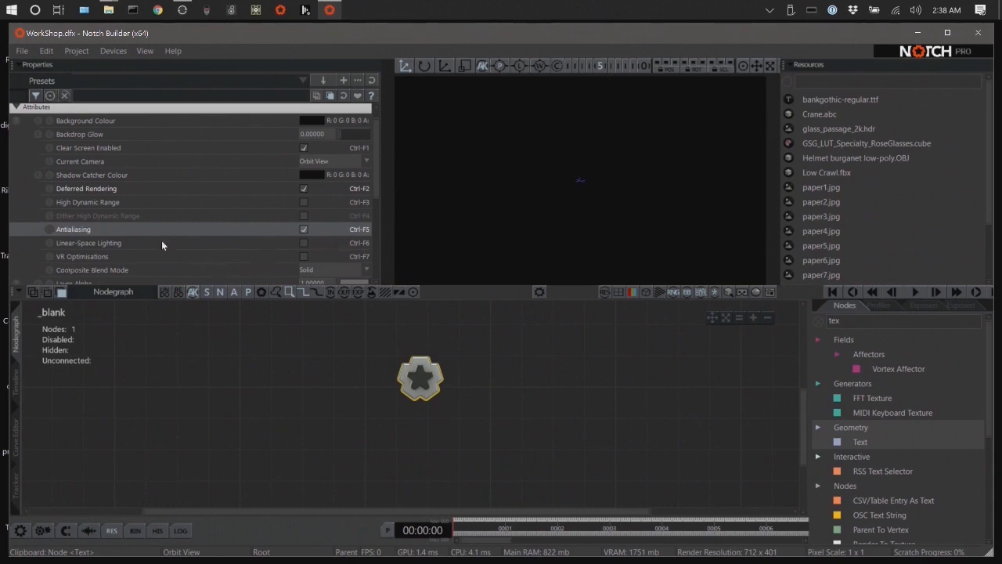
left_click(304, 205)
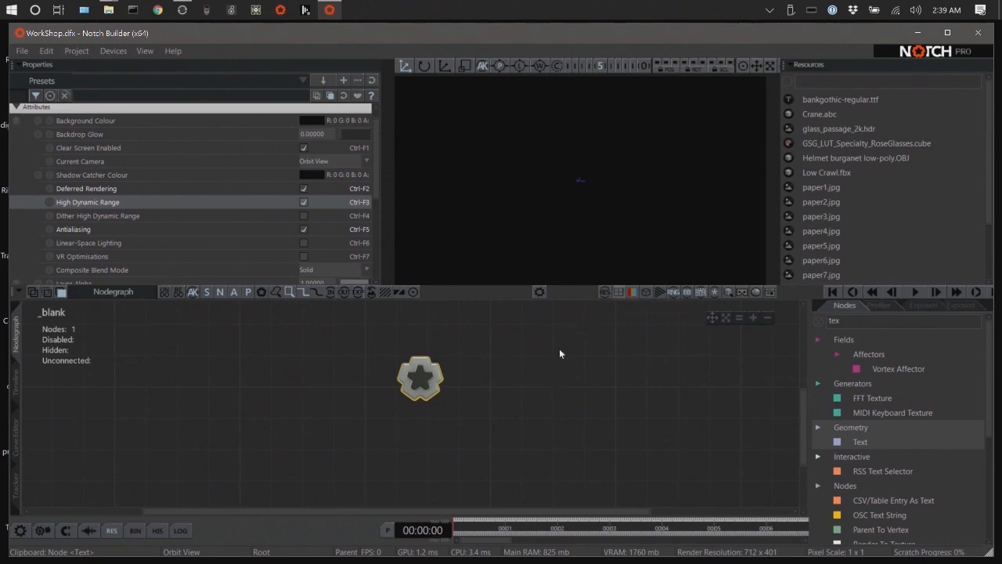
Look through the project's imported resource files.
middle_click_drag(560, 351, 545, 382)
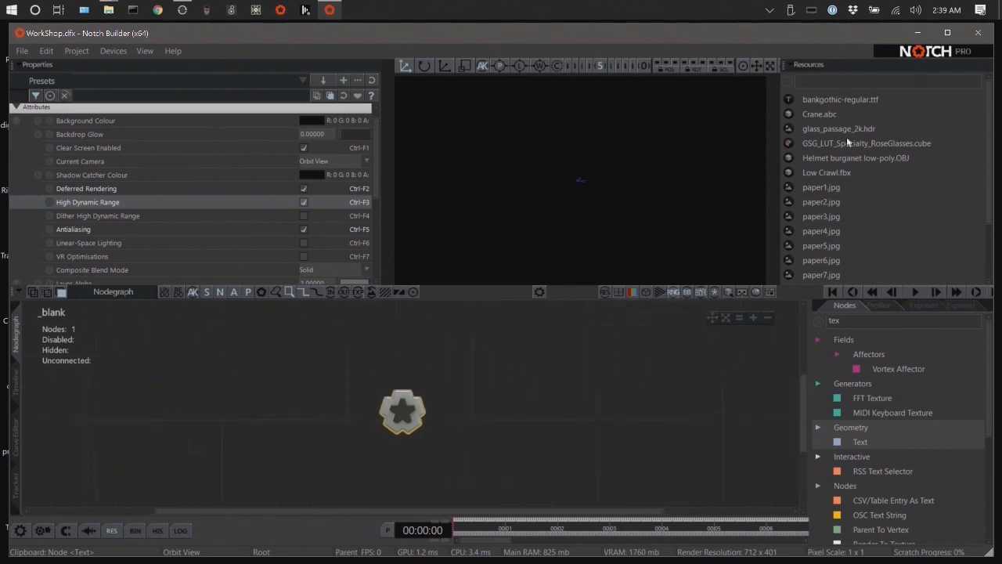
scroll(887, 202, "down", 3)
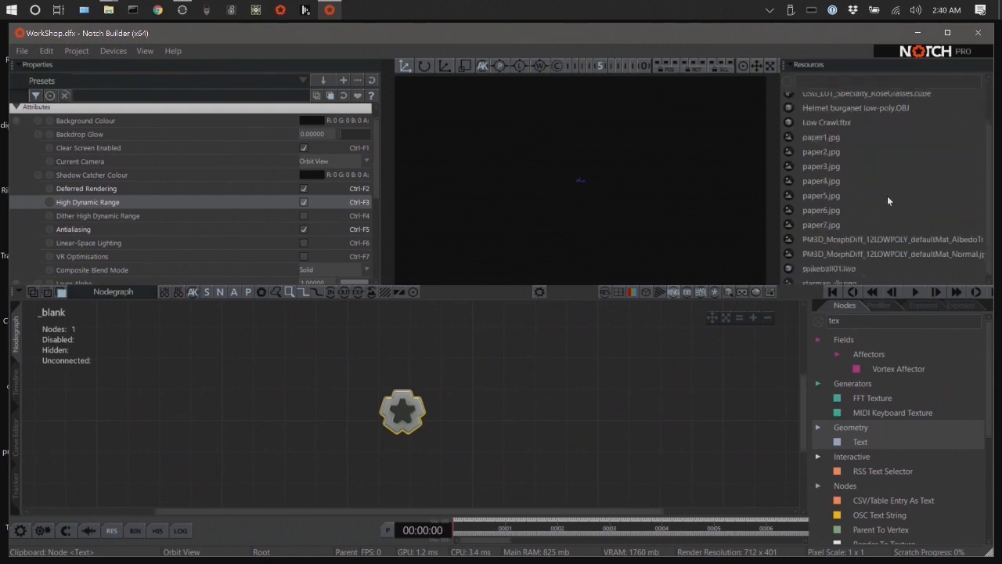
scroll(890, 204, "up", 3)
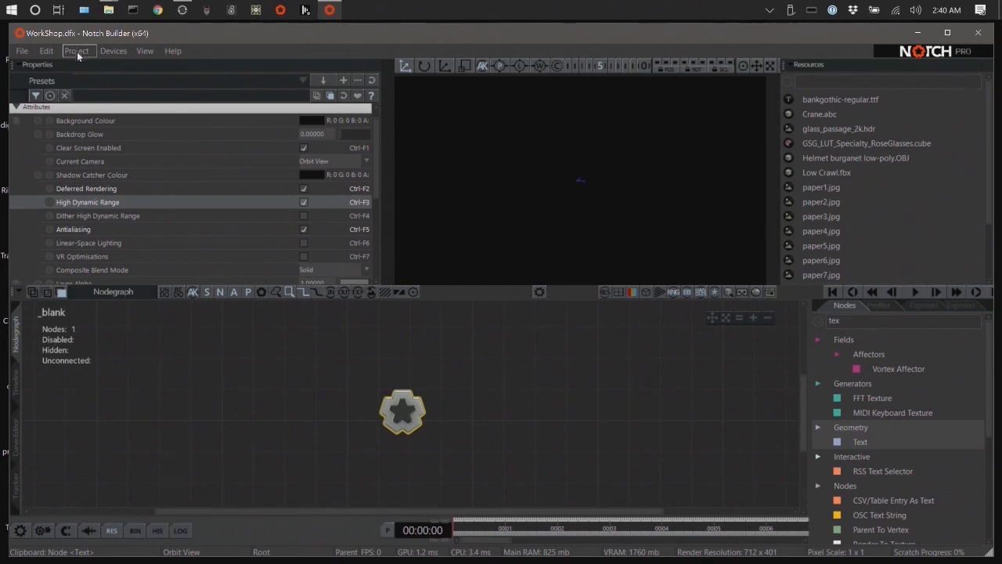
Examine the CraneFlock particle root in the Cranes layer's node graph and return to the _blank layer's graph.
key("Tab")
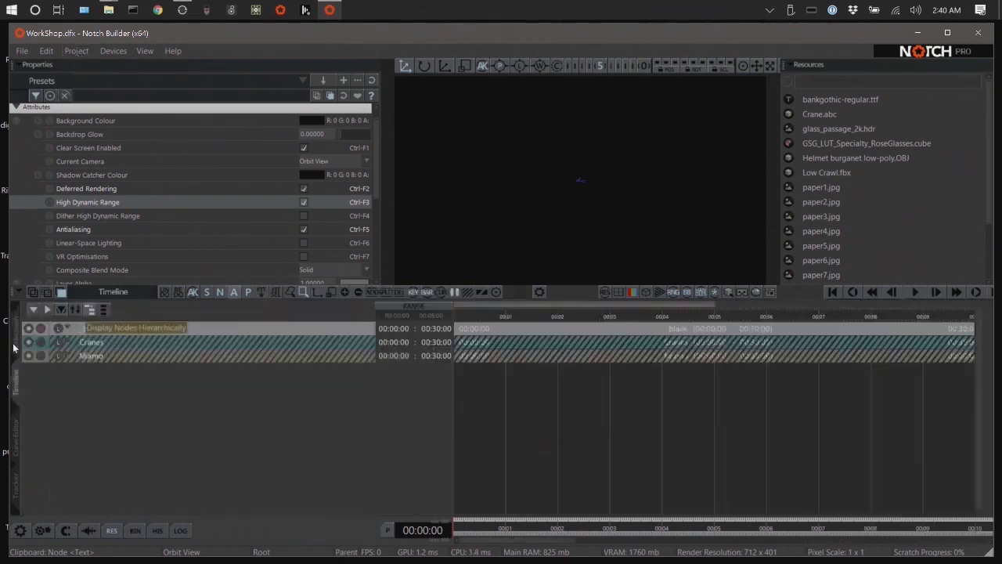
left_click(80, 346)
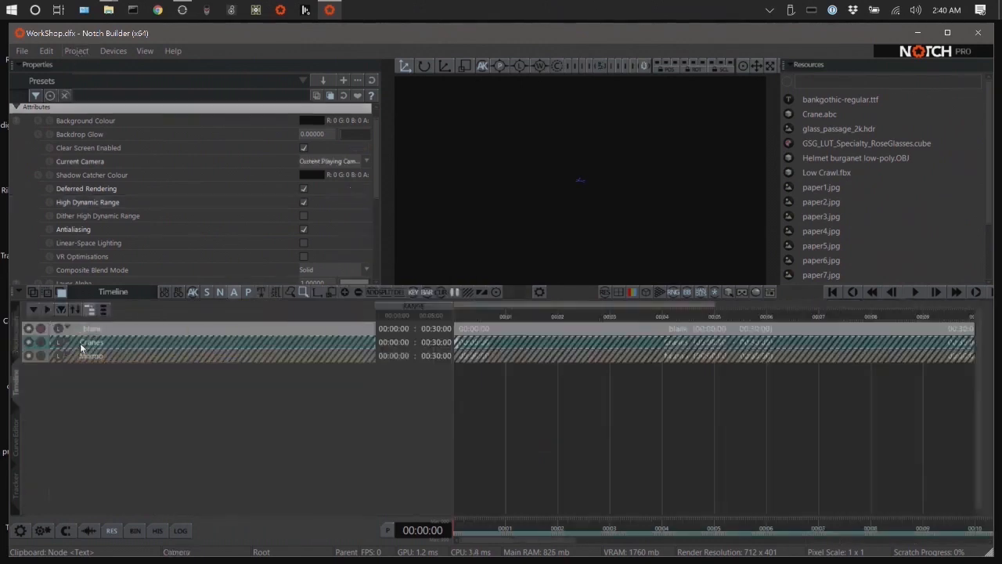
key("Tab")
left_click(460, 423)
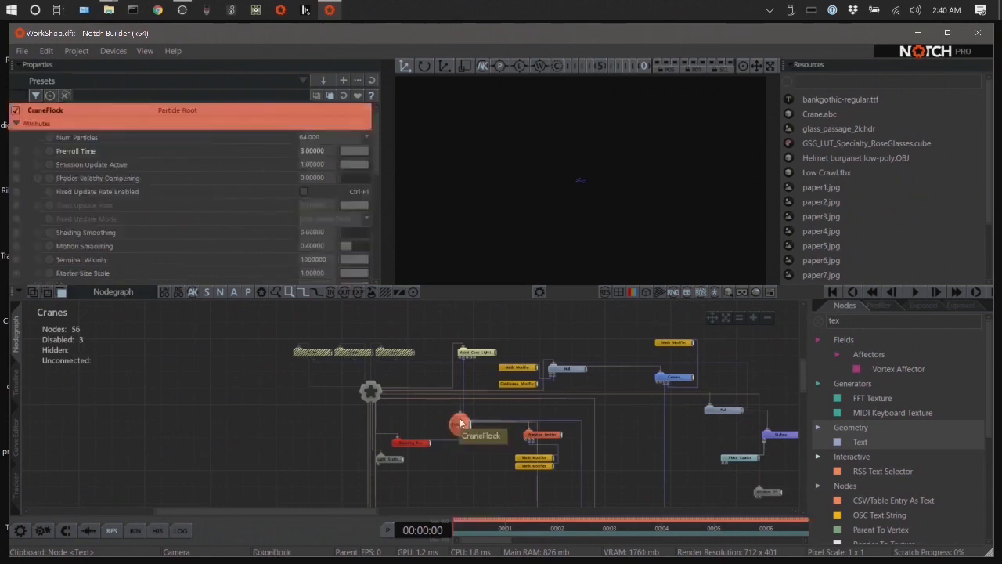
middle_click_drag(460, 422, 406, 414)
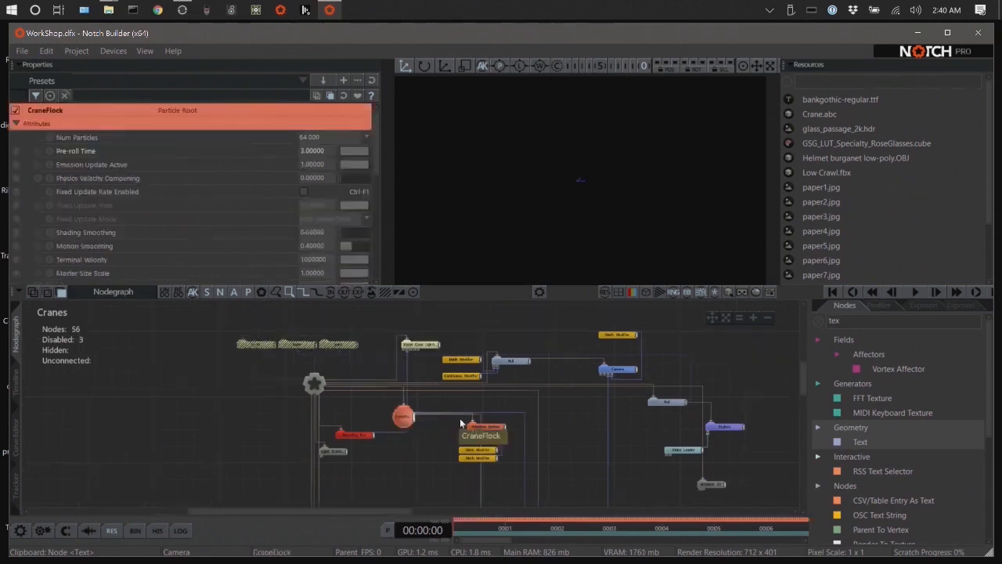
key("Tab")
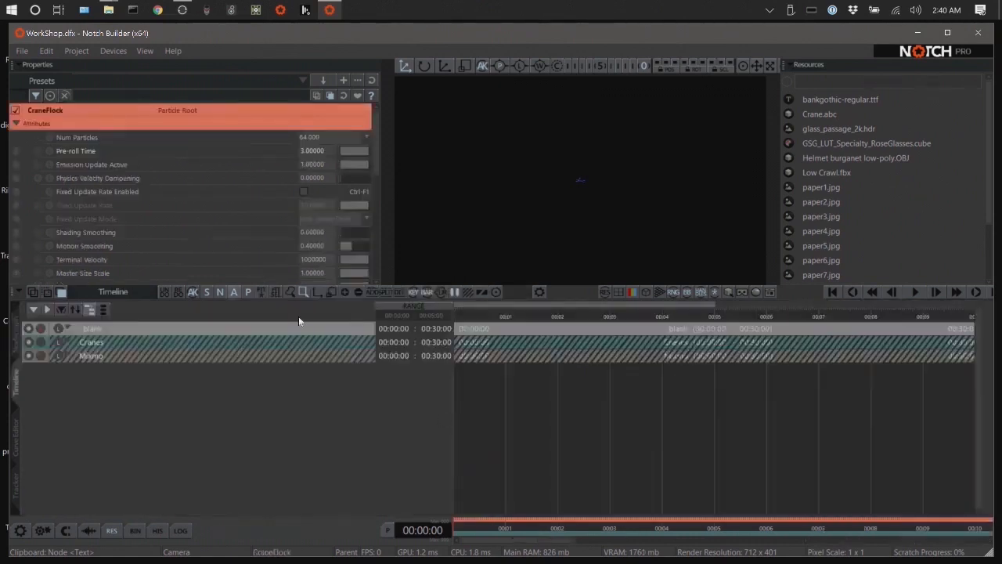
left_click(59, 327)
key("Tab")
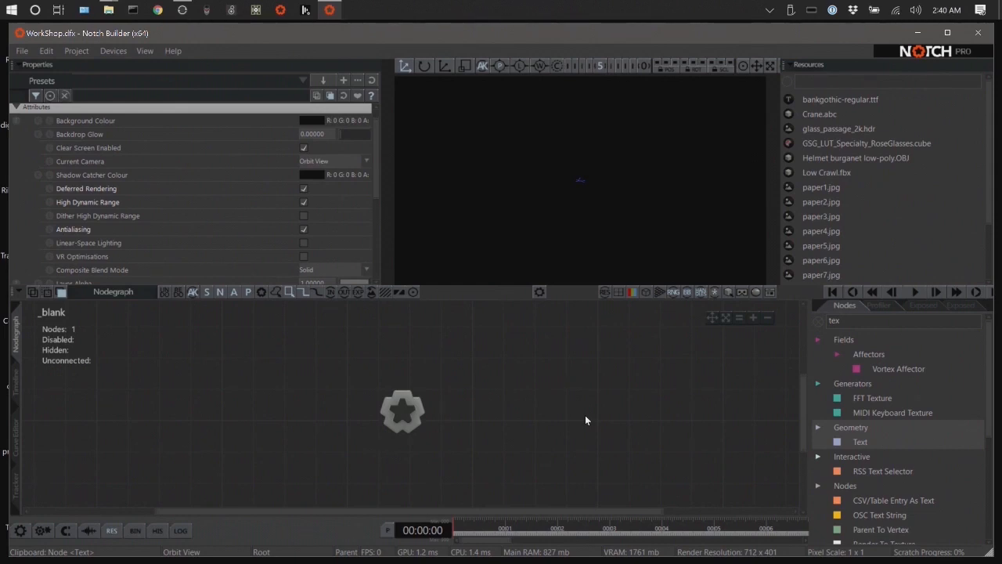
Find the Particle Root node by searching for "part", add it to the graph and connect it to the Root node.
left_click(406, 412)
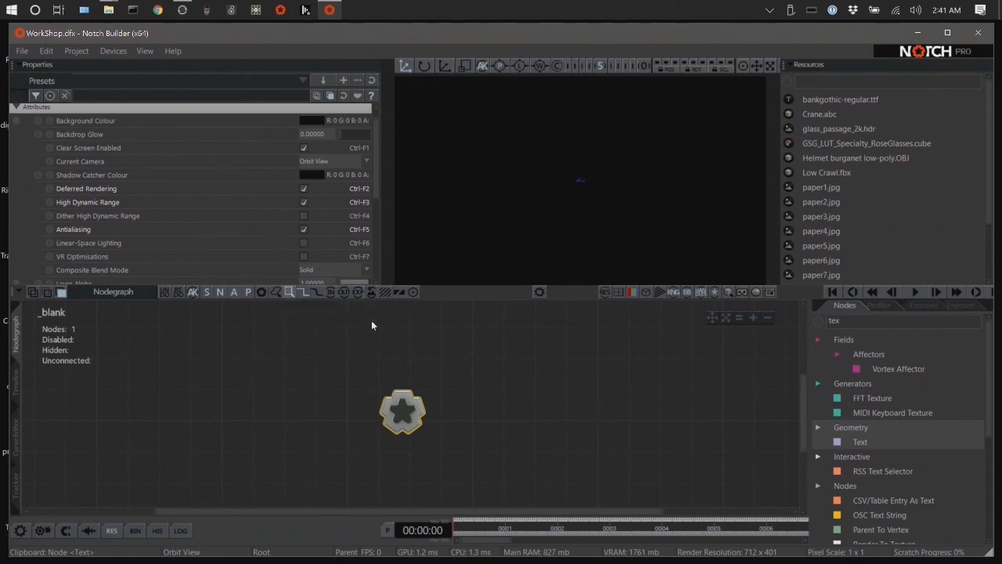
left_click(494, 351)
left_click(406, 411)
double_click(851, 323)
key("BackSpace")
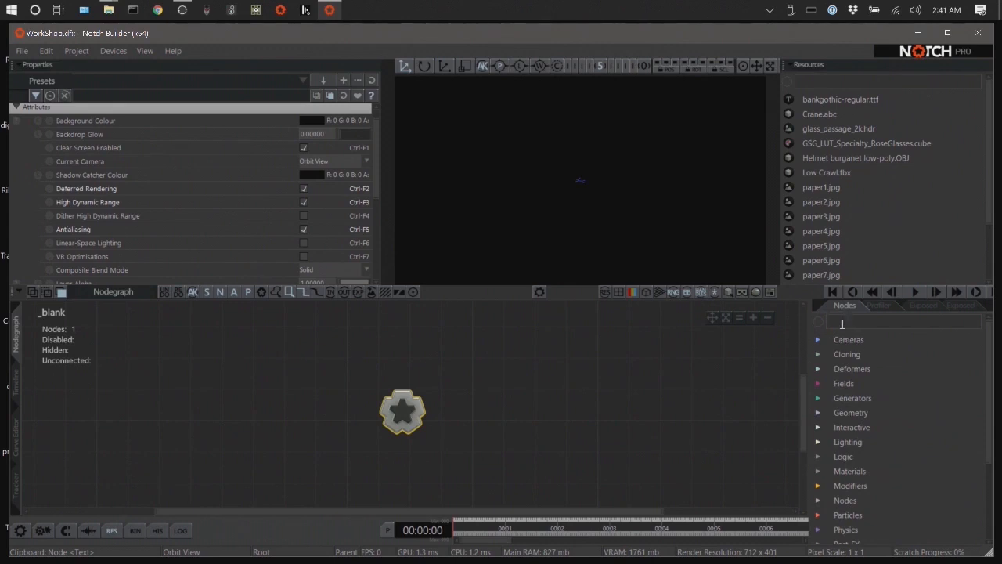
type("p")
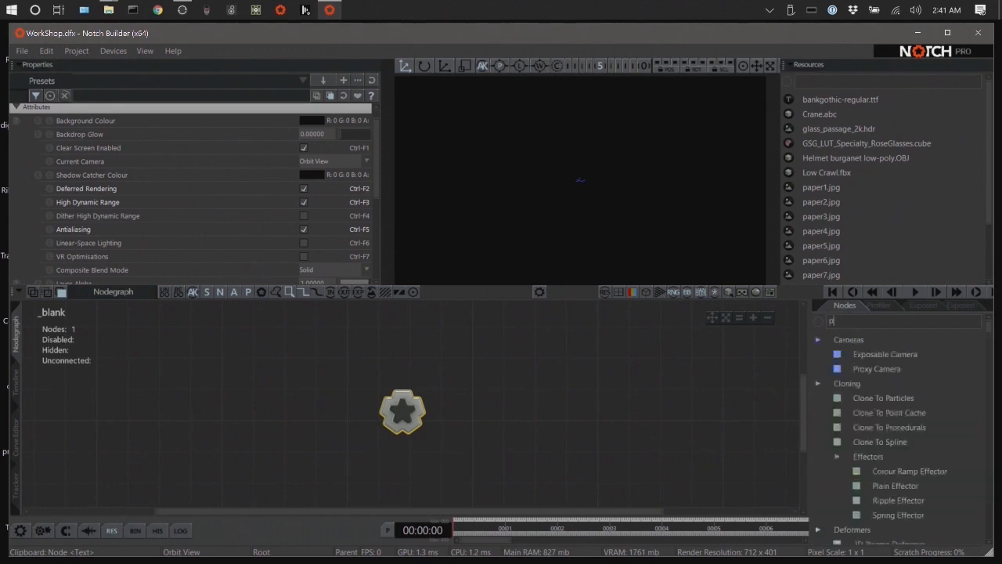
type("art")
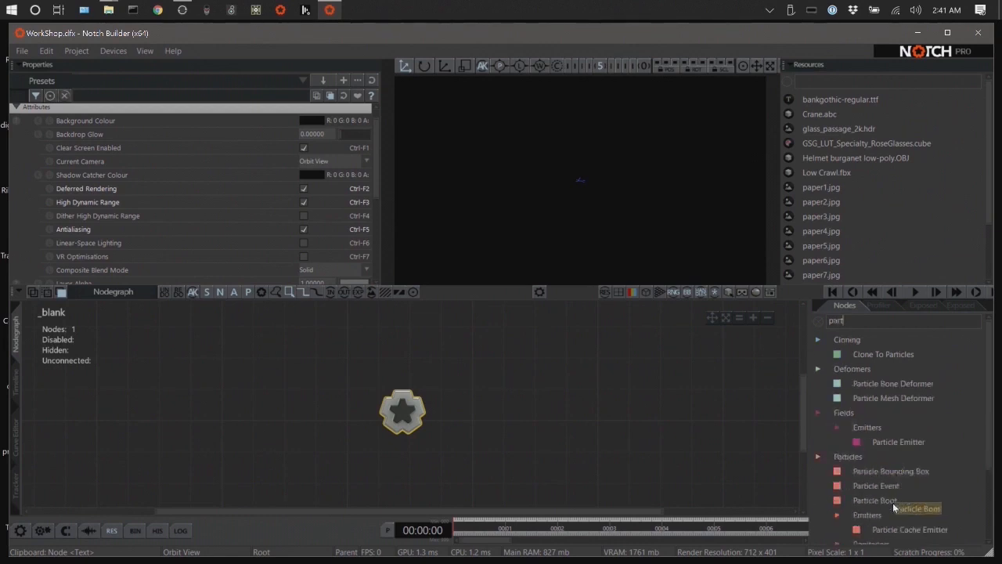
left_click_drag(882, 504, 538, 411)
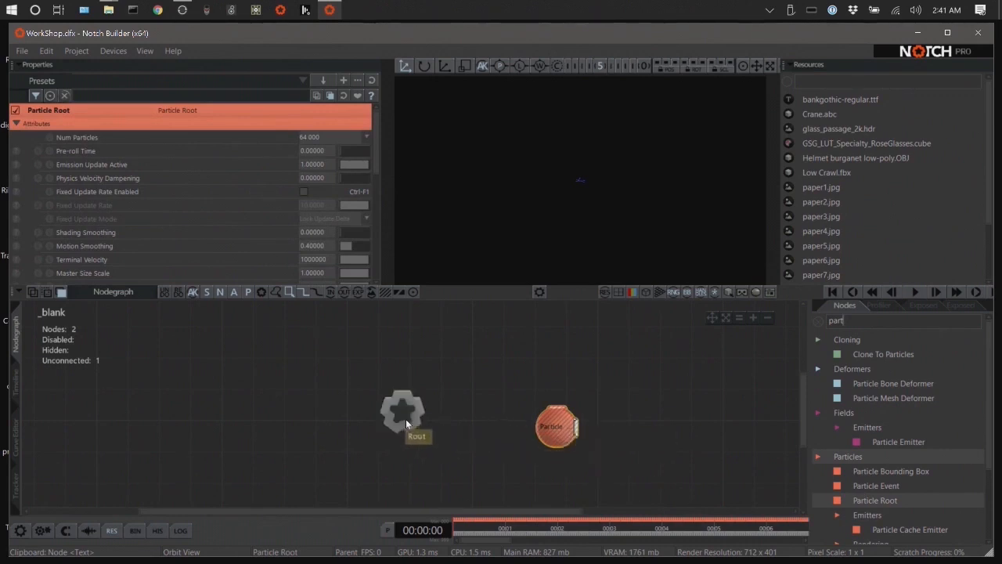
left_click_drag(406, 419, 557, 424)
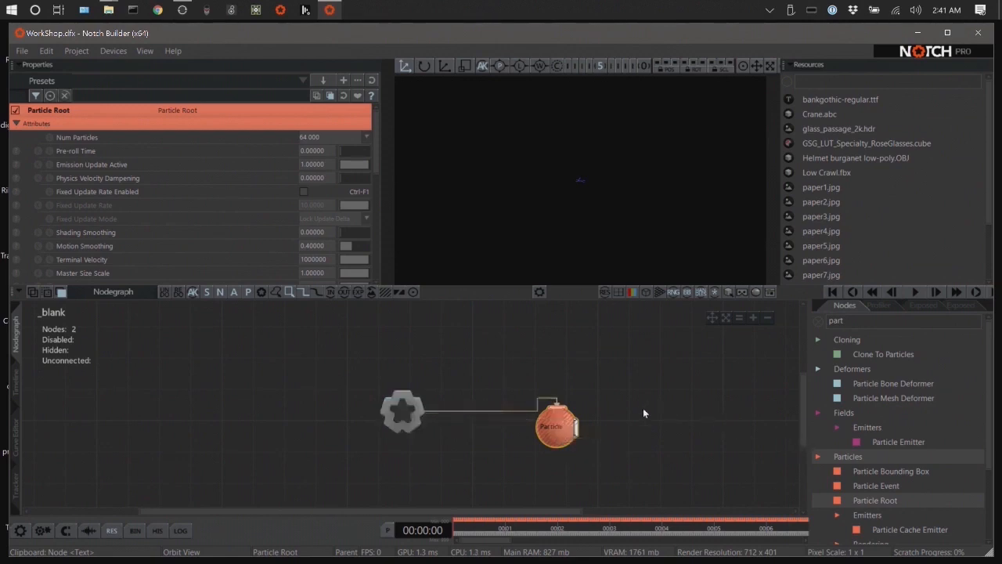
Search the nodes for "emitt" and add a Primitive Emitter from the particle emitters beside the Particle Root.
middle_click_drag(620, 398, 605, 384)
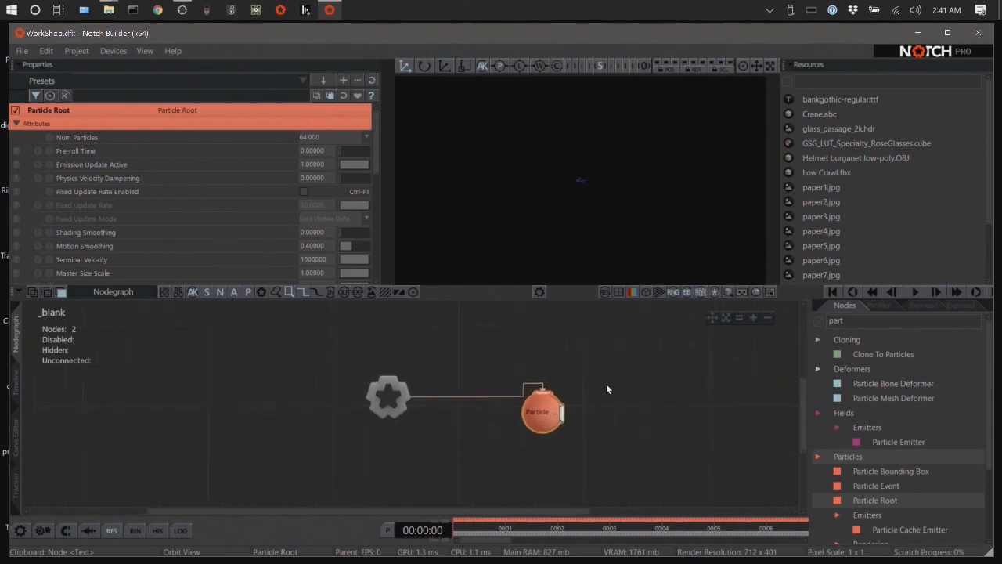
scroll(606, 384, "down", 1)
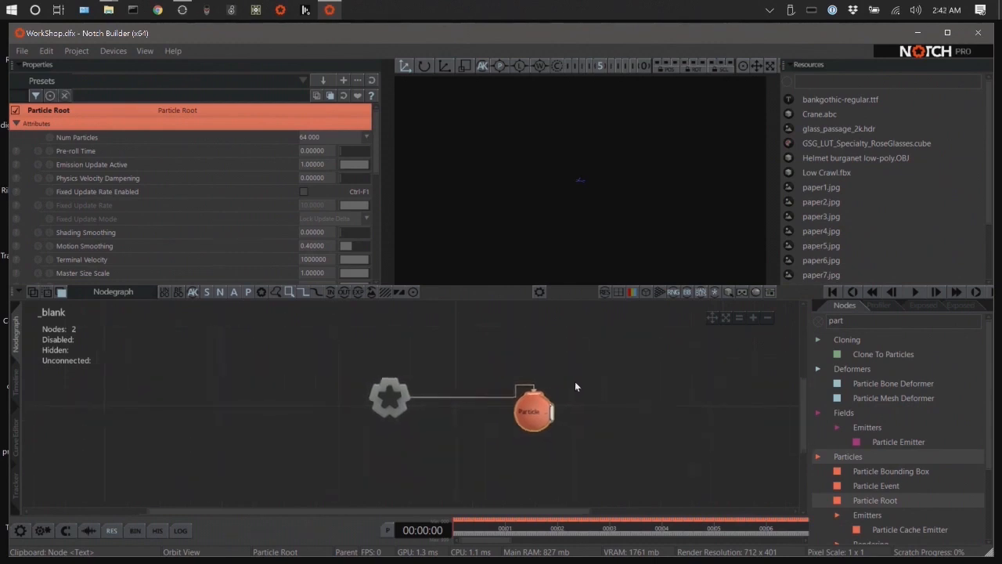
scroll(575, 381, "down", 1)
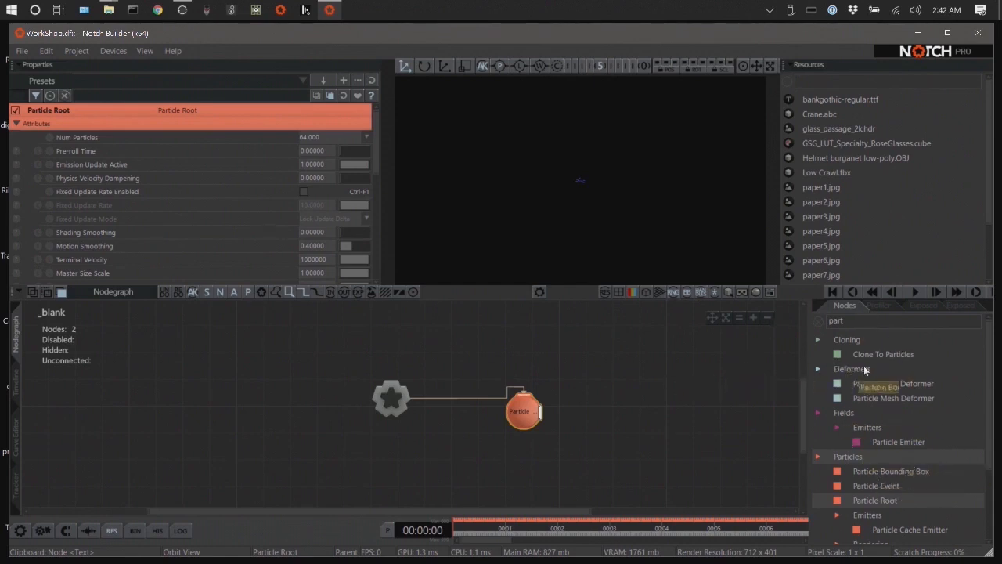
scroll(880, 430, "down", 3)
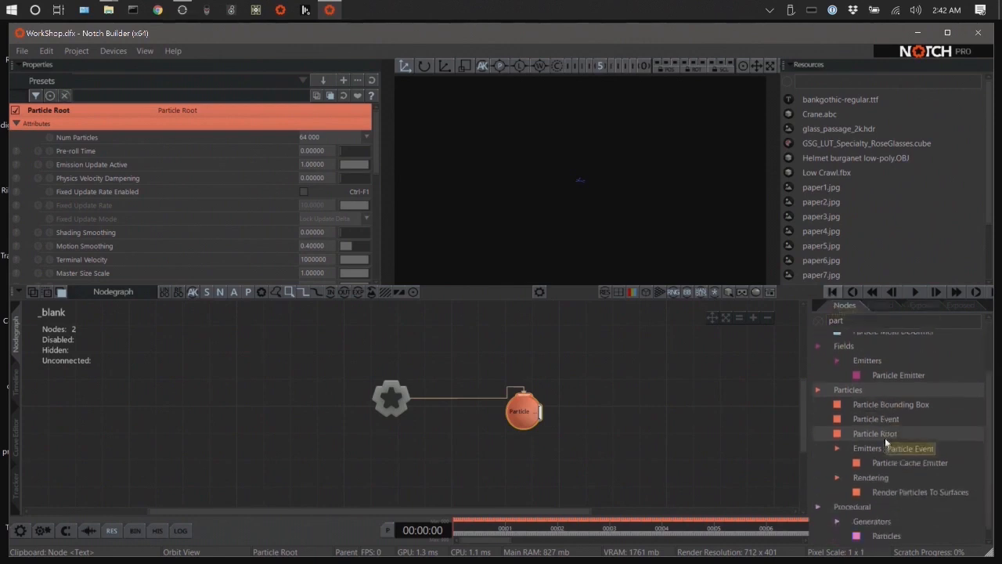
double_click(854, 321)
type("e")
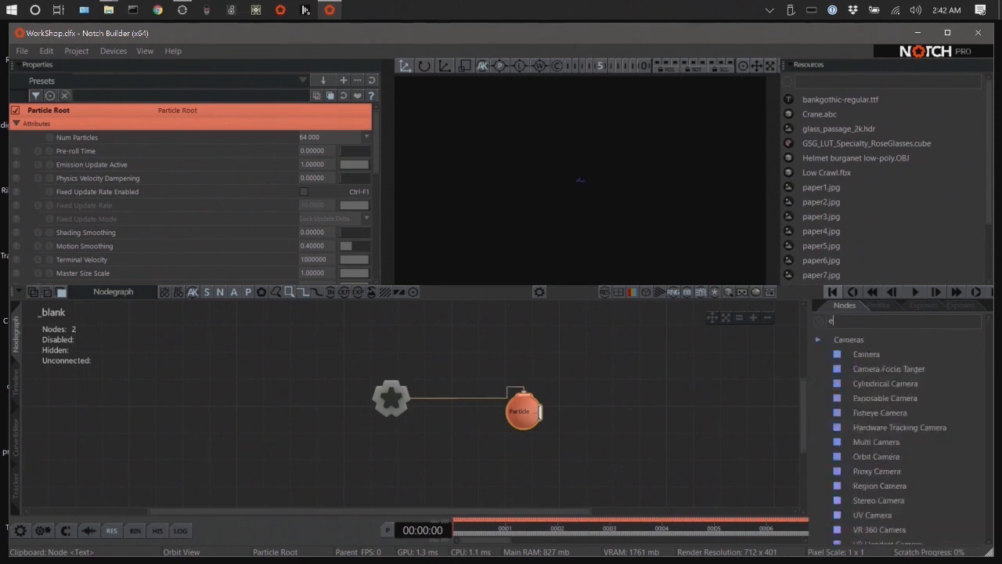
type("mitt")
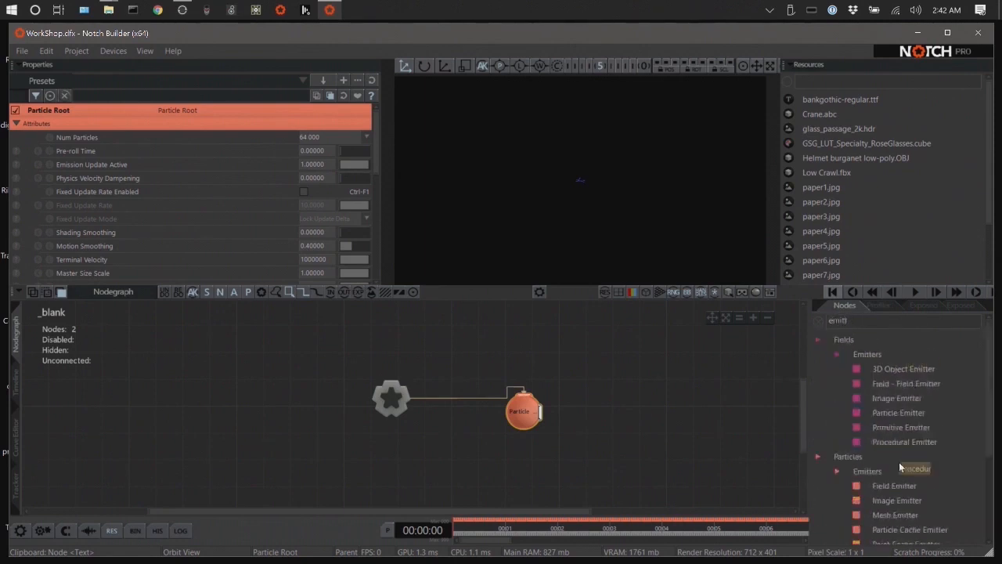
scroll(910, 461, "down", 5)
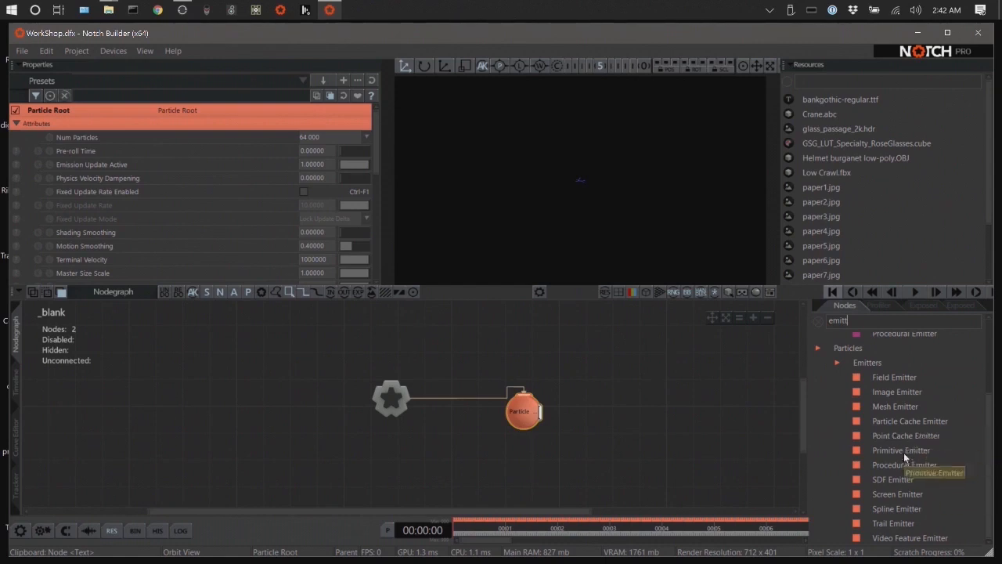
left_click_drag(903, 452, 671, 415)
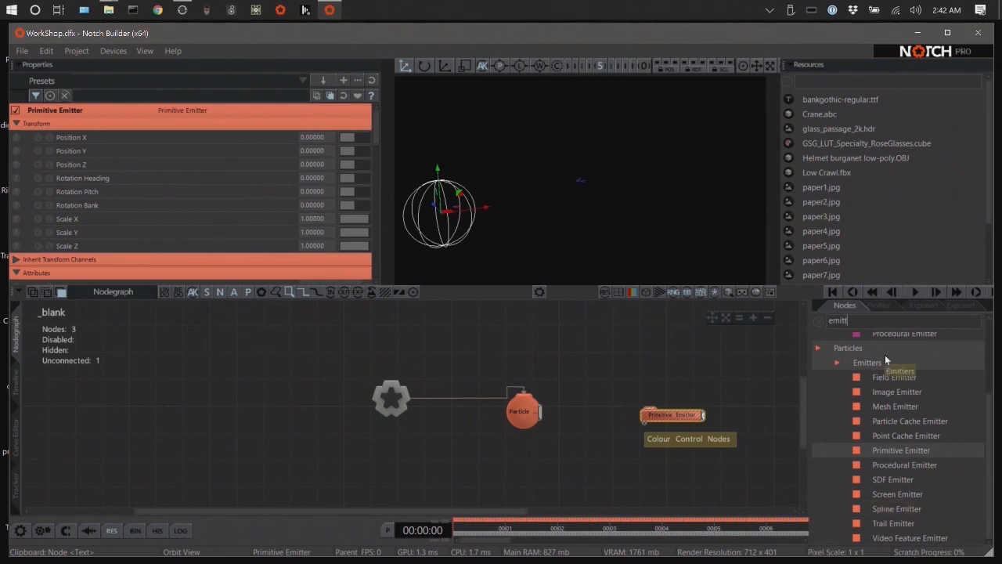
Connect the Particle Root's output to the Primitive Emitter and move the emitter slightly lower in the graph.
scroll(913, 373, "up", 3)
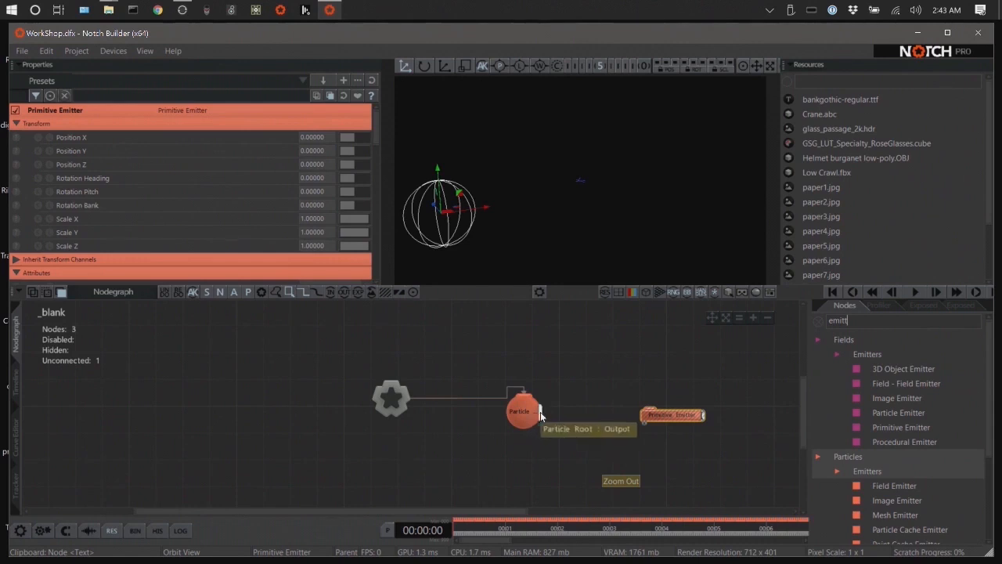
left_click_drag(540, 412, 651, 415)
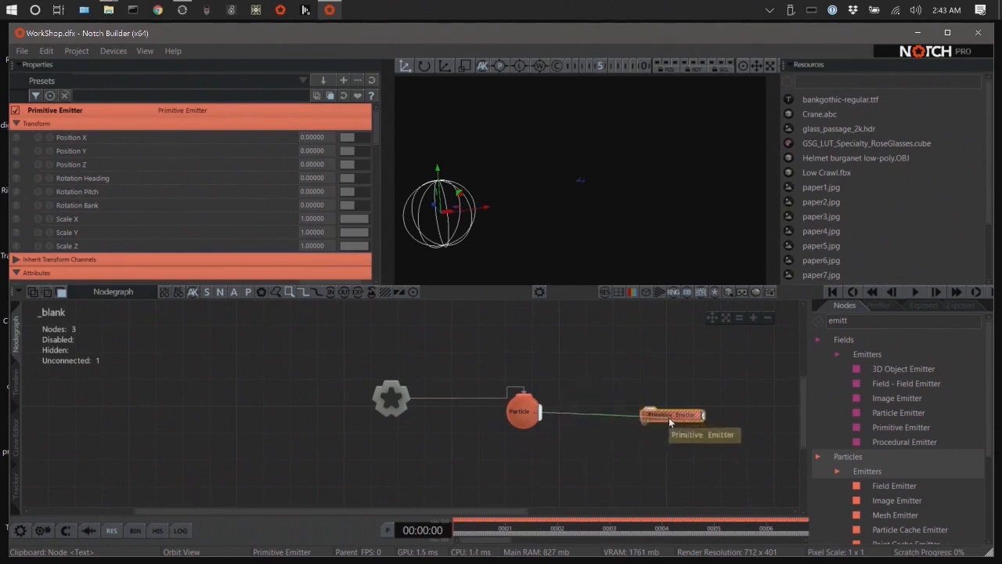
left_click_drag(665, 416, 666, 443)
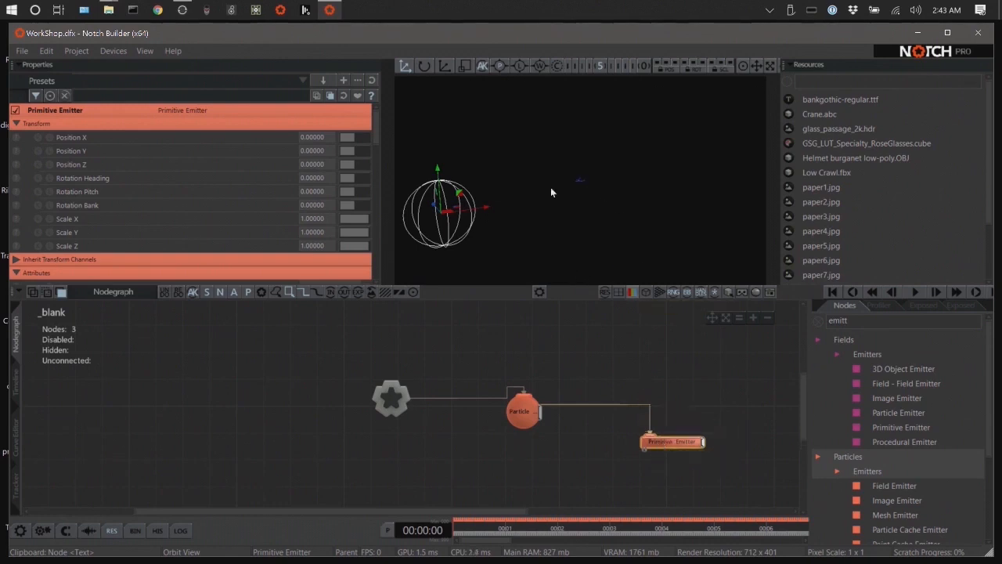
Examine the Primitive Emitter's shape in the viewport and its transform and attribute settings.
left_click_drag(552, 194, 553, 168)
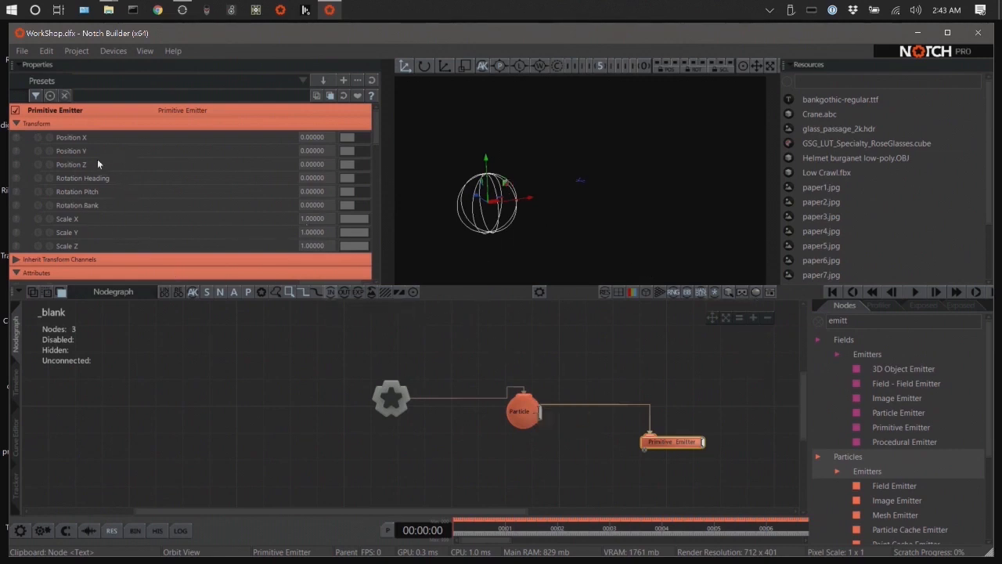
scroll(145, 206, "down", 5)
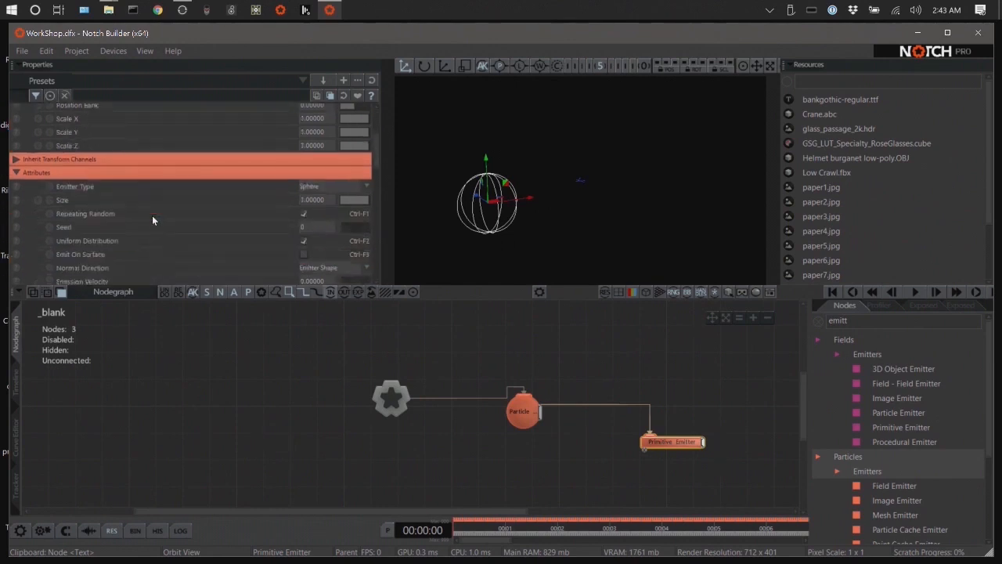
scroll(152, 220, "down", 2)
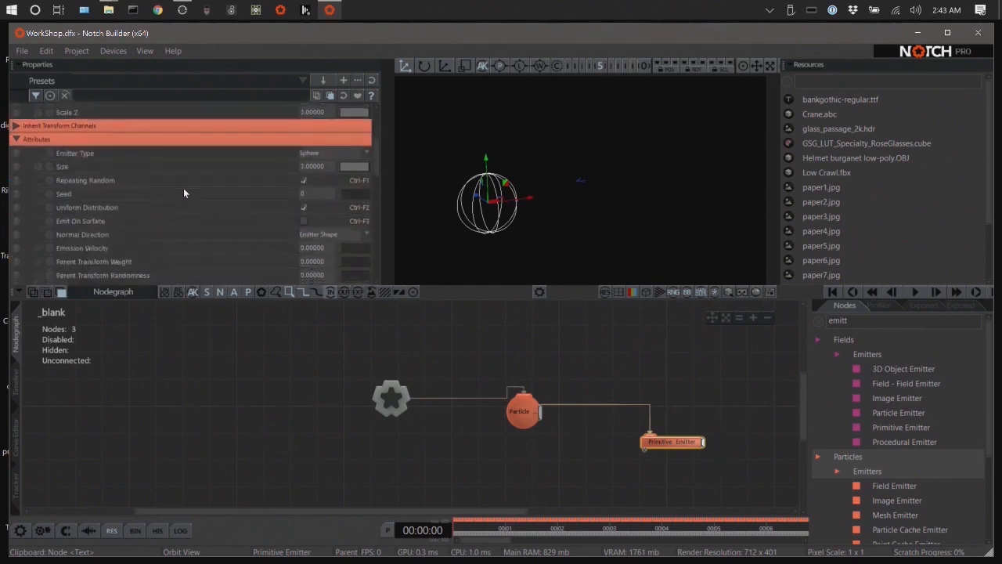
scroll(123, 186, "up", 4)
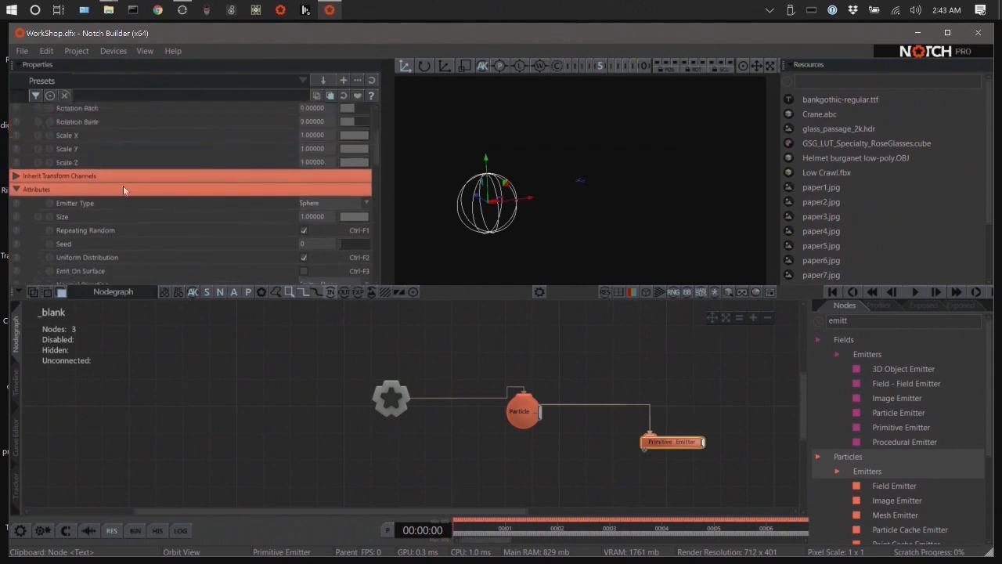
scroll(141, 202, "down", 4)
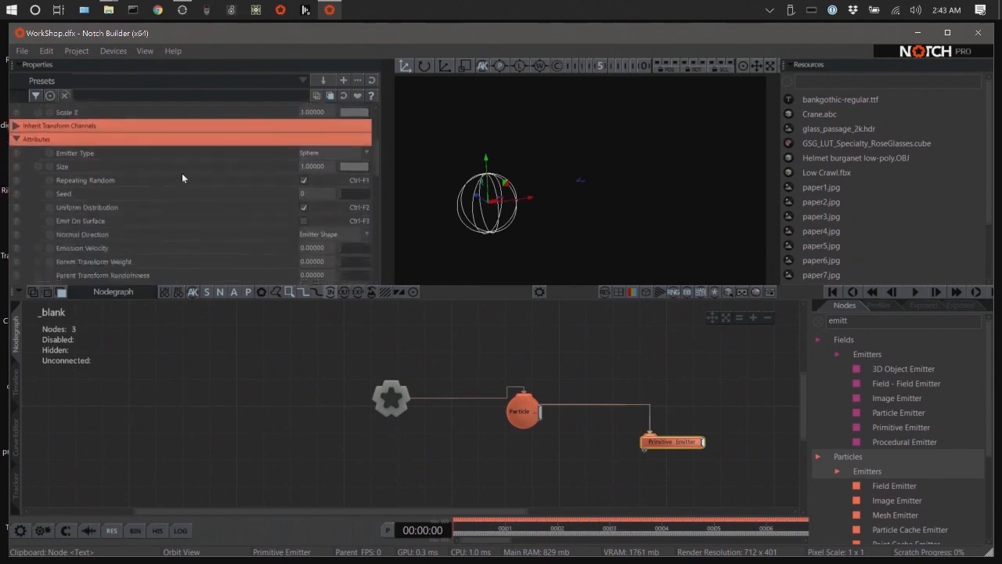
Search the nodes for "camera", add a Camera to the graph and place it above the Particle Root.
mouse_move(367, 168)
left_mouse_down()
mouse_move(353, 167)
mouse_move(369, 170)
mouse_move(353, 180)
mouse_move(376, 177)
left_mouse_up()
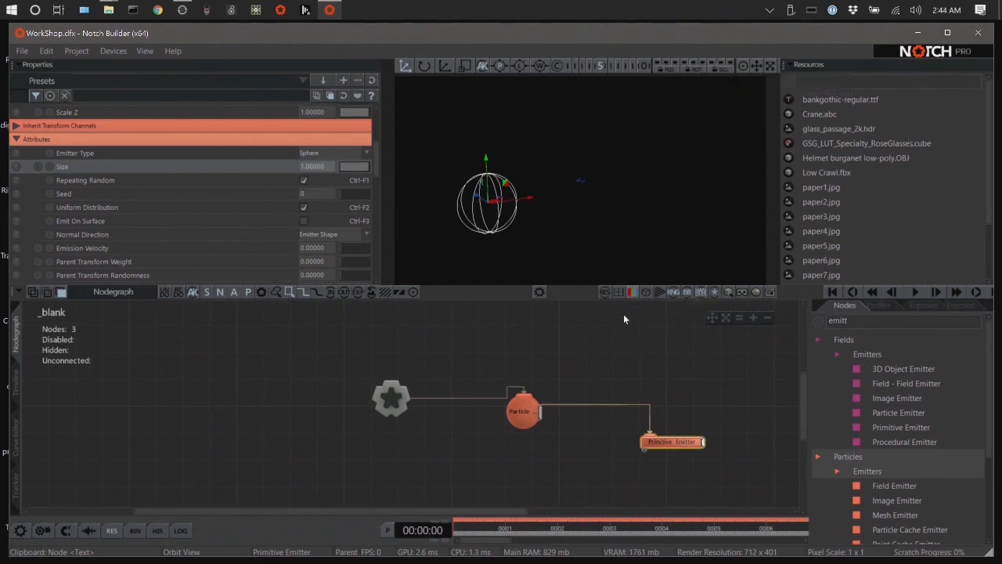
middle_click_drag(607, 357, 462, 374)
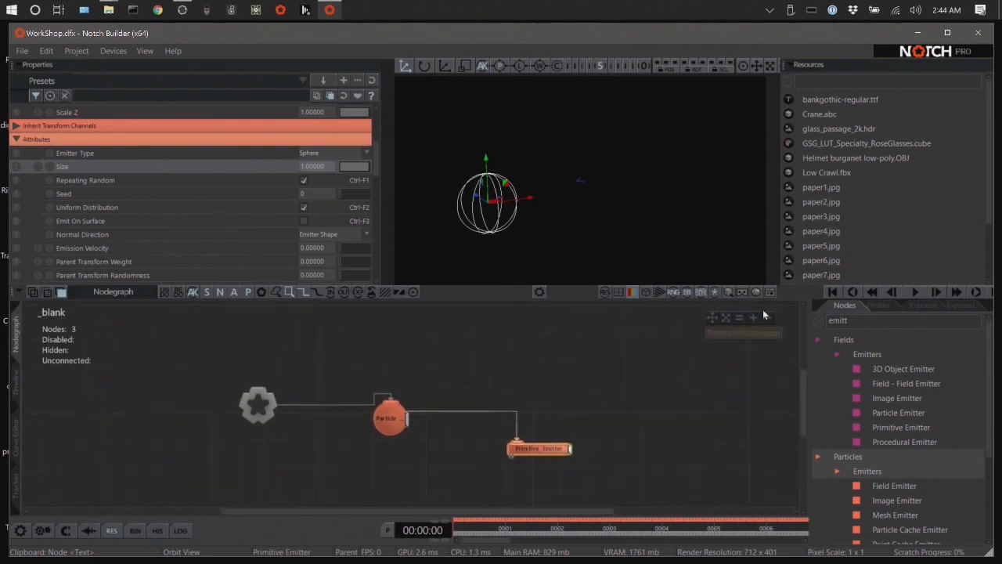
double_click(882, 324)
type("camera")
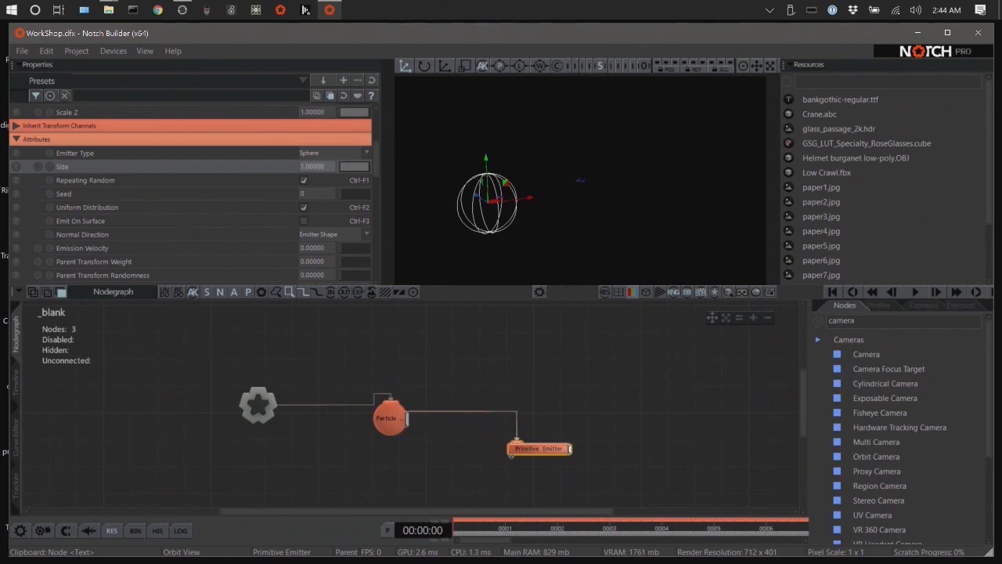
left_click_drag(861, 354, 492, 353)
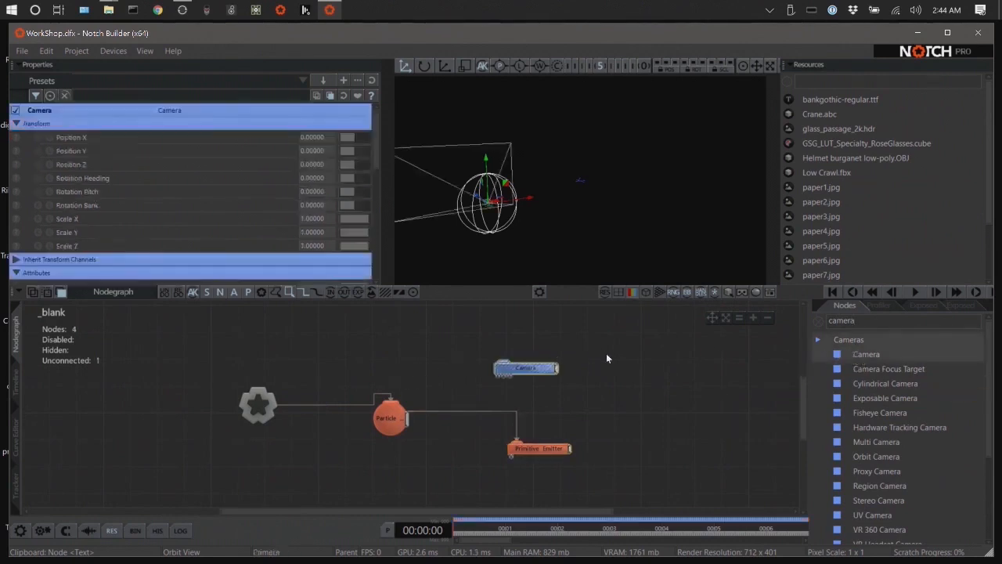
middle_click_drag(606, 353, 696, 379)
left_click_drag(621, 396, 446, 370)
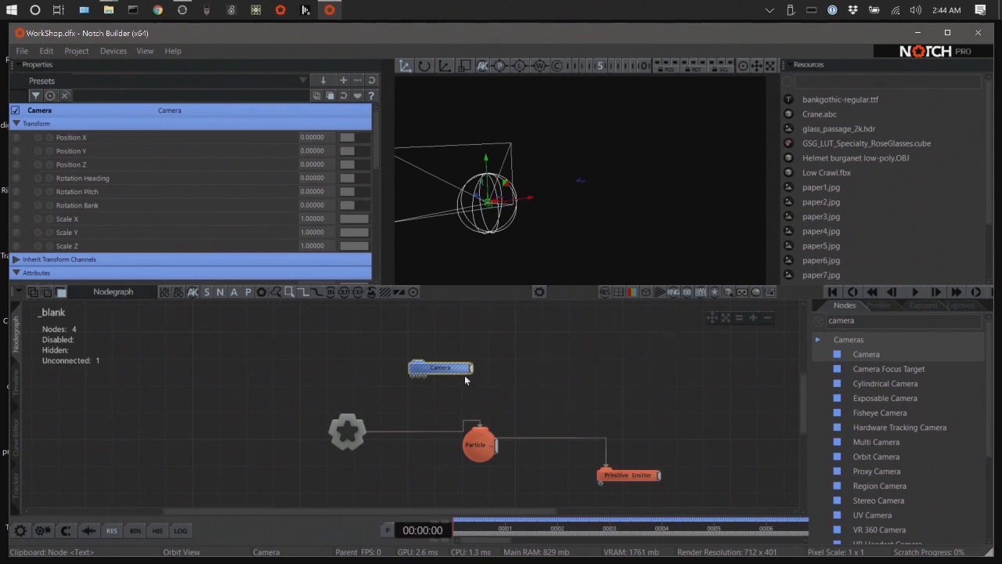
left_click_drag(455, 373, 537, 373)
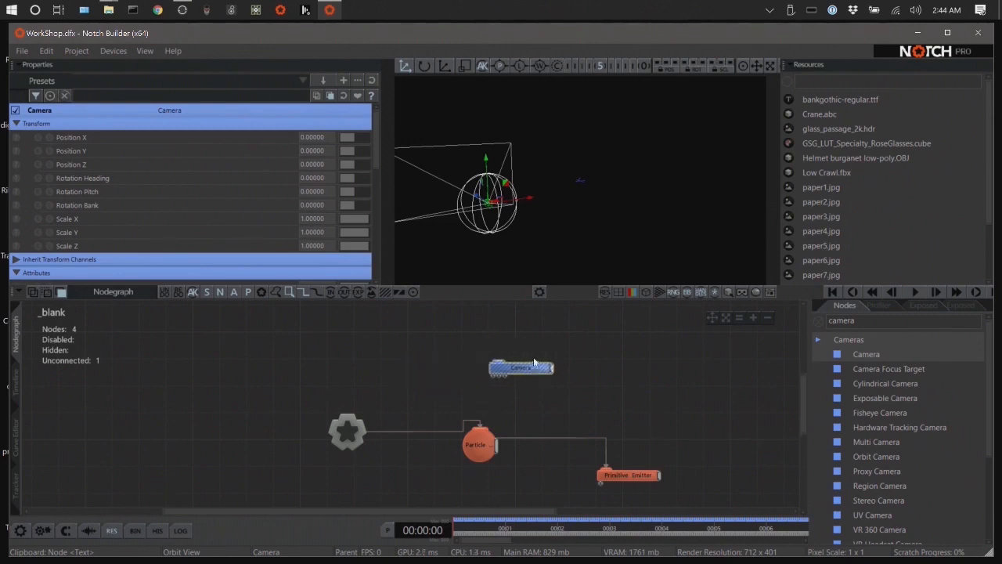
Add a geometry Null beside the Camera, then connect the Root to the Null and the Null to the Camera.
double_click(867, 323)
type("null")
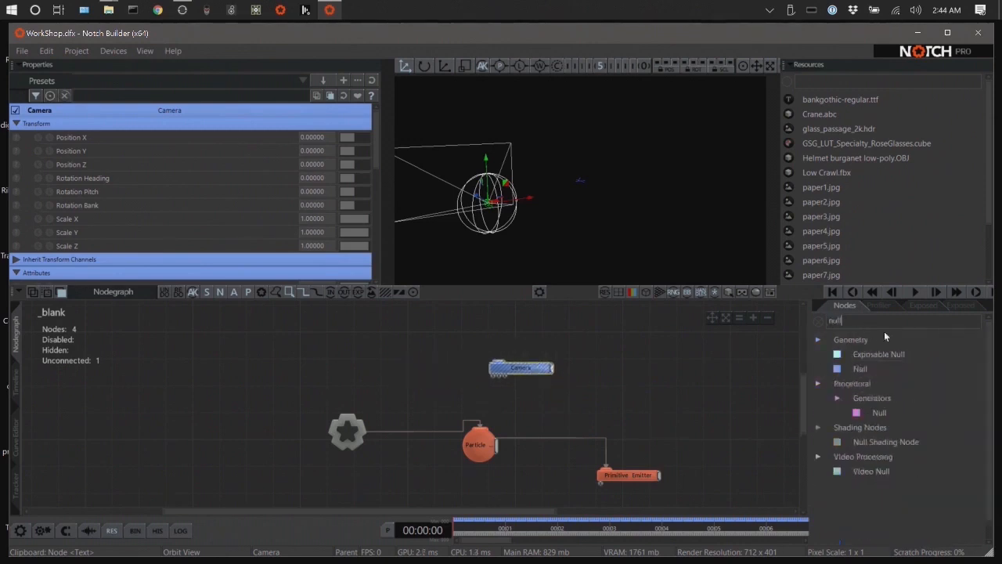
left_click_drag(856, 371, 409, 354)
left_click_drag(526, 367, 549, 357)
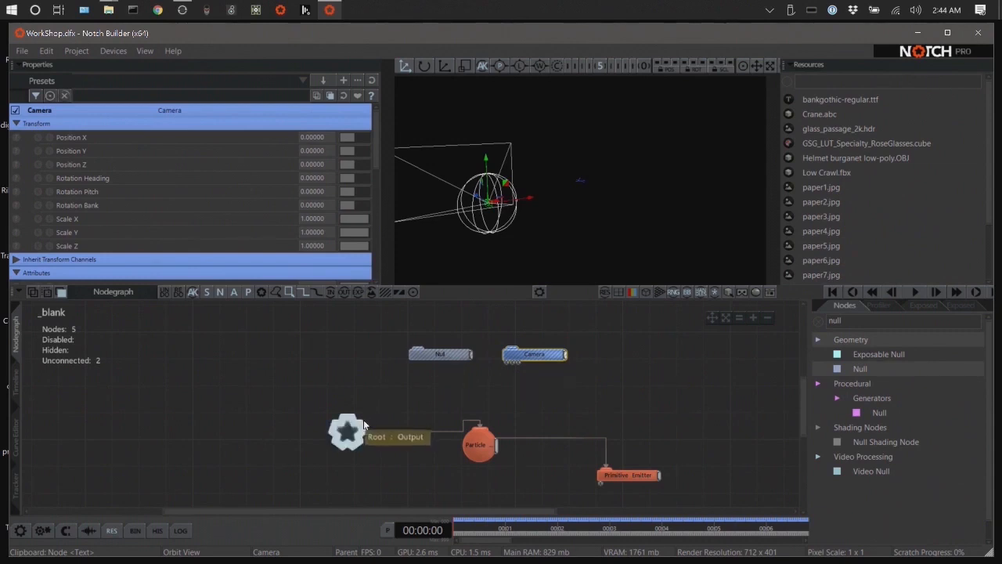
left_click_drag(363, 423, 423, 357)
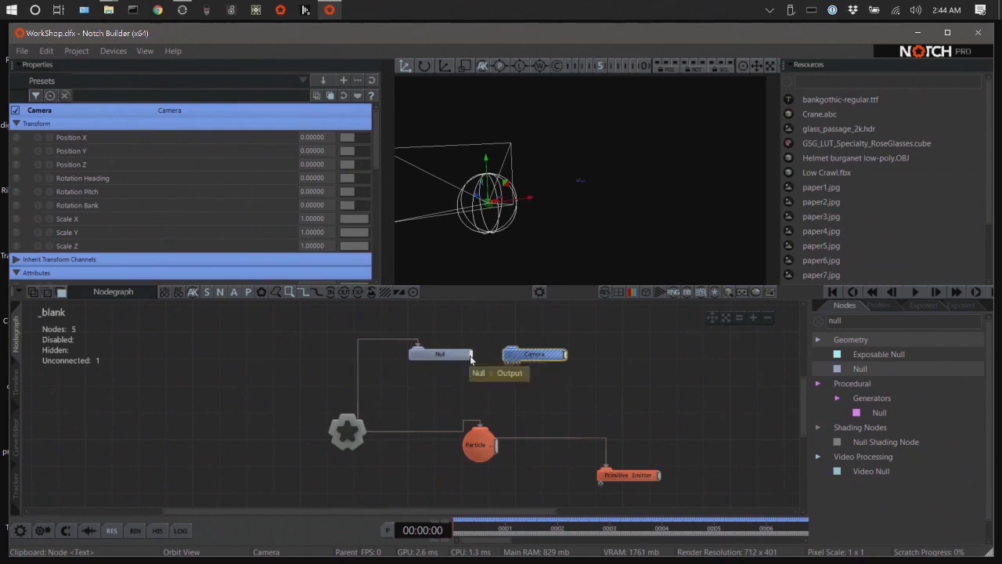
left_click_drag(470, 356, 515, 356)
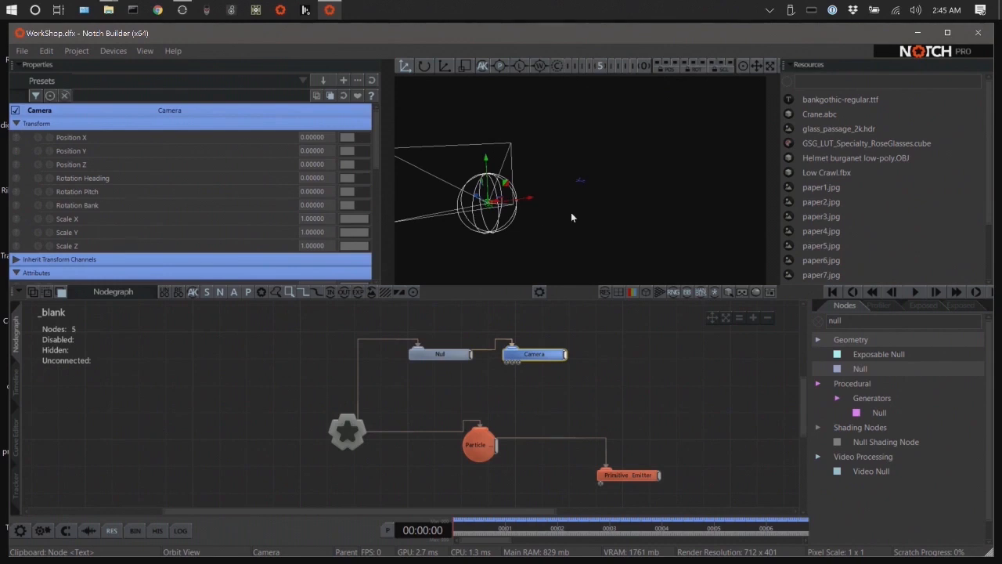
Focus the viewport on the selected Camera and orbit around to view its frustum and the emitter sphere.
left_click_drag(530, 222, 417, 202)
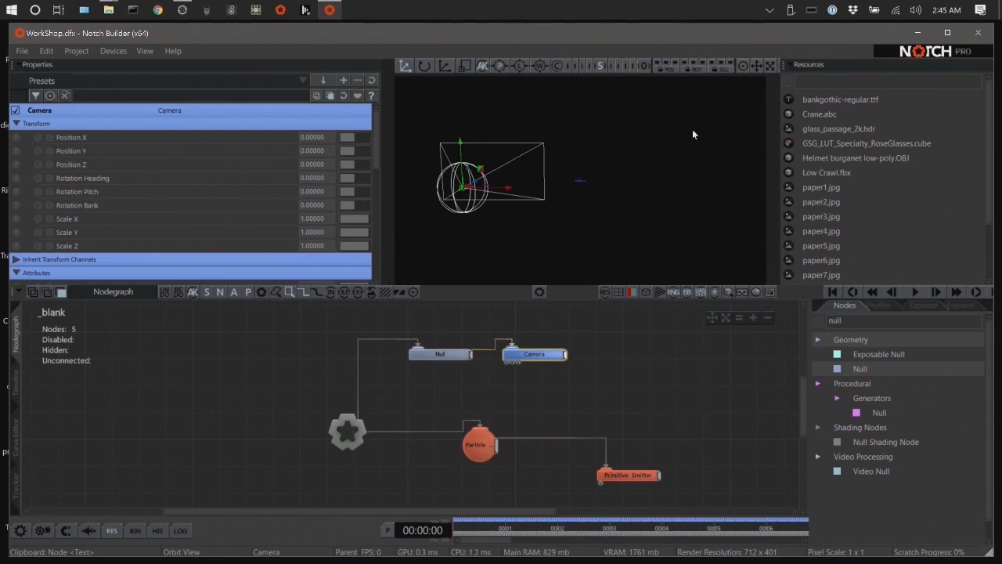
left_click_drag(692, 135, 498, 217)
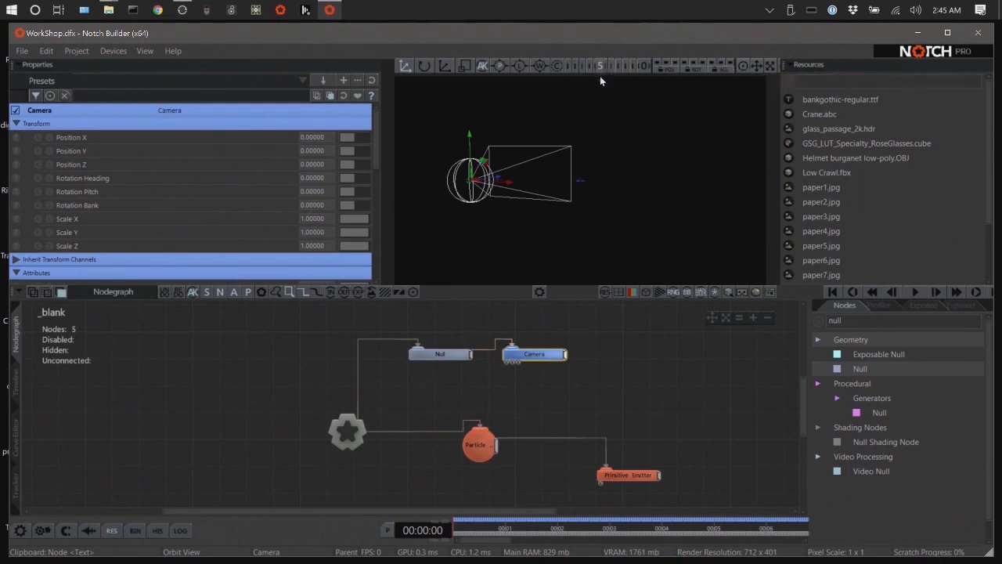
left_click(745, 65)
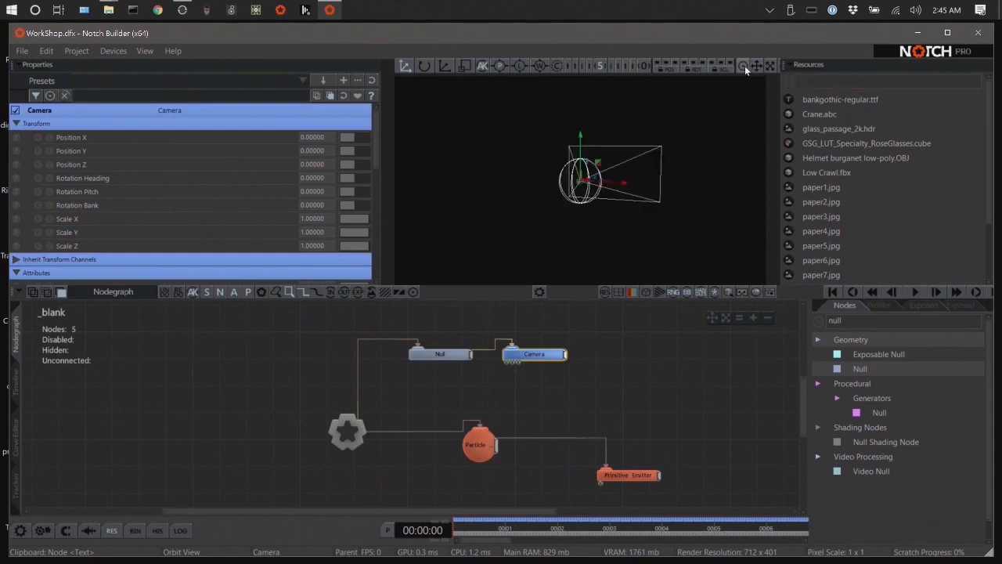
left_click_drag(559, 254, 632, 251)
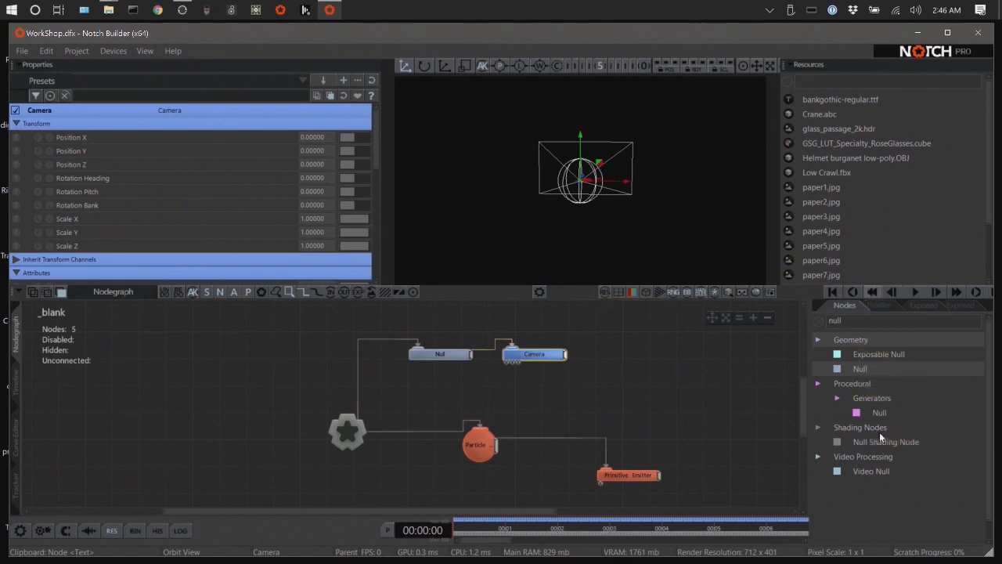
Search the nodes for "shap", add a Shape 3D above the Primitive Emitter and connect it to the Root.
double_click(835, 320)
type("sha")
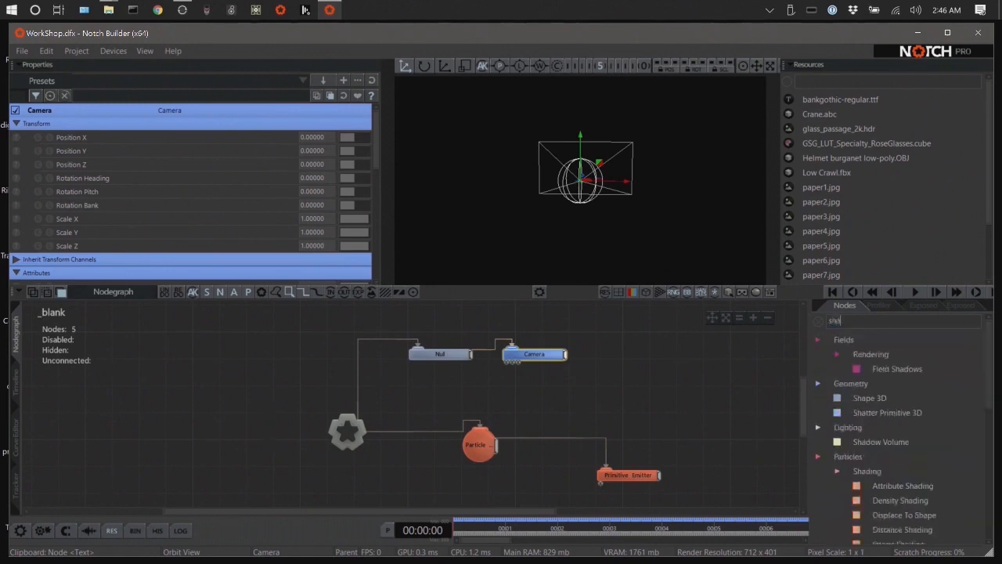
type("p")
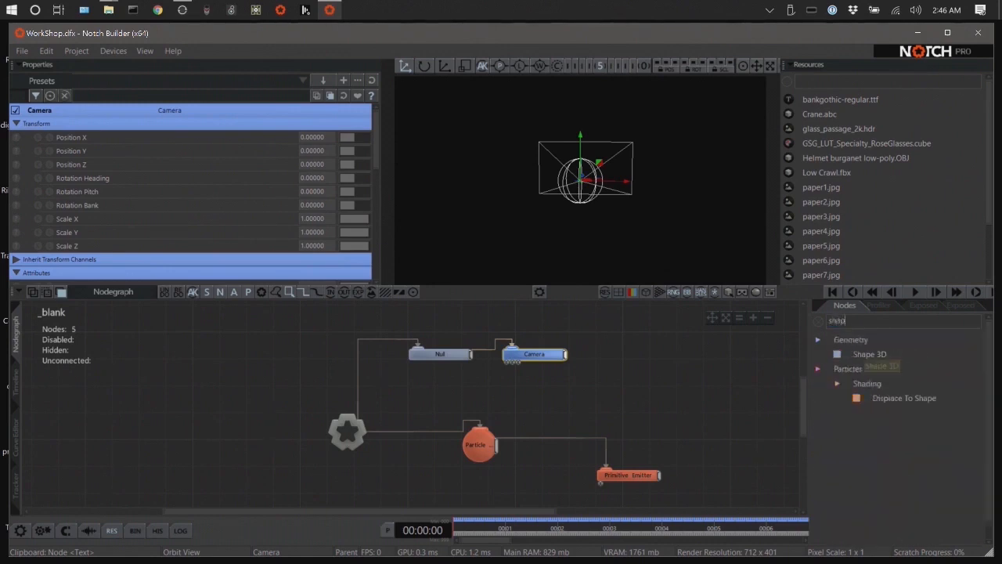
left_click_drag(870, 355, 568, 393)
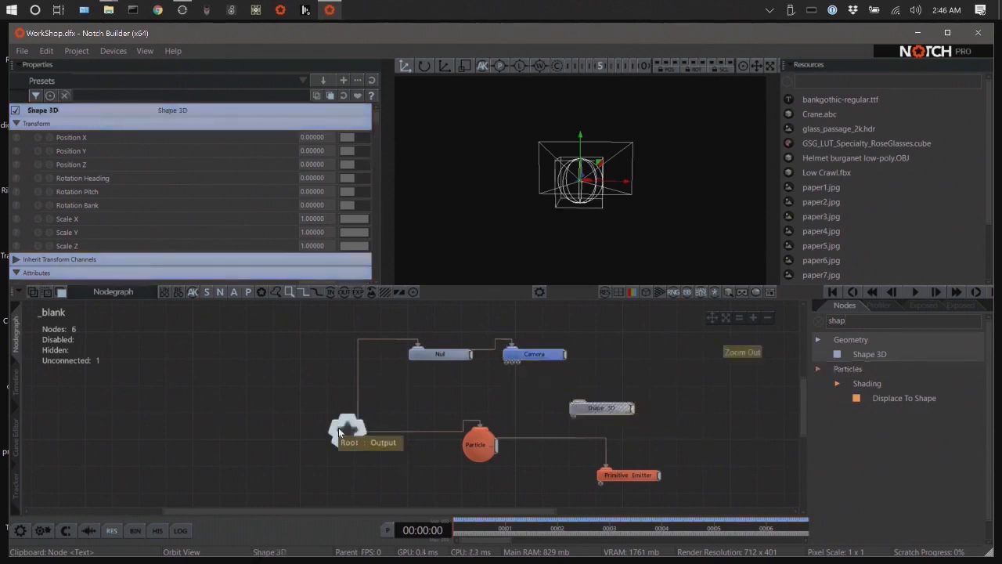
left_click_drag(353, 436, 604, 412)
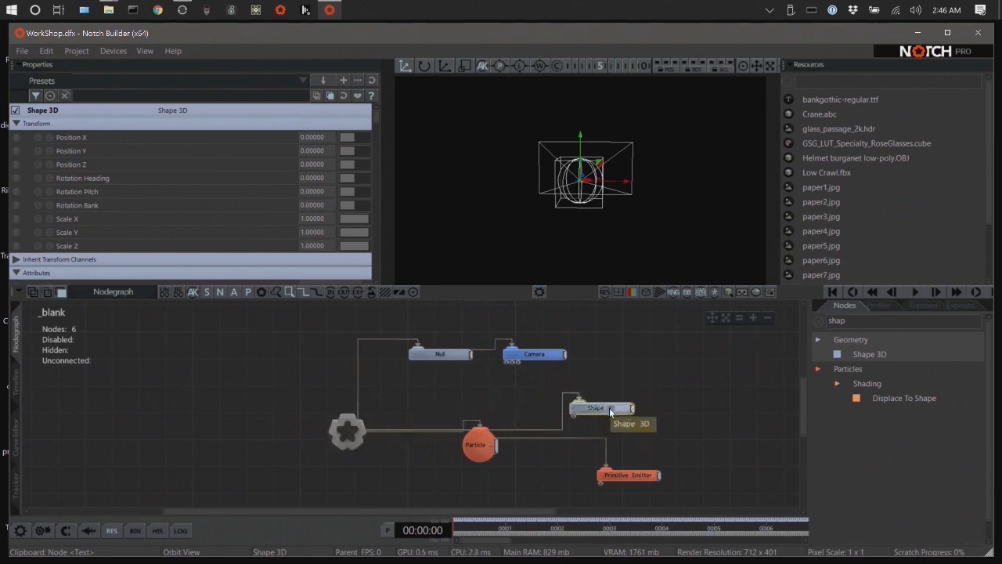
Turn the Lit option off in the Shape 3D's material settings to test it unlit, and turn it back on.
scroll(235, 184, "down", 2)
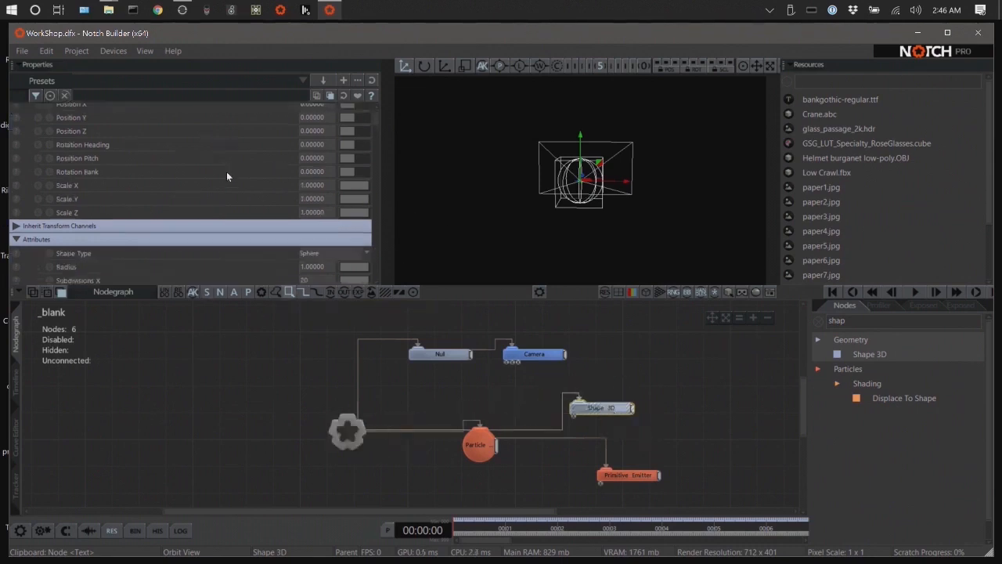
scroll(231, 180, "down", 4)
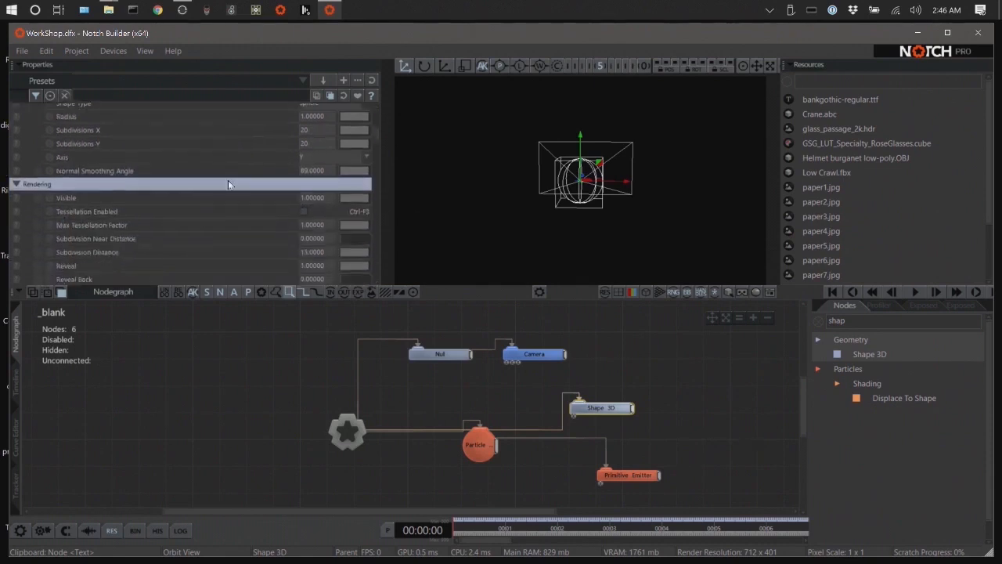
scroll(229, 185, "down", 3)
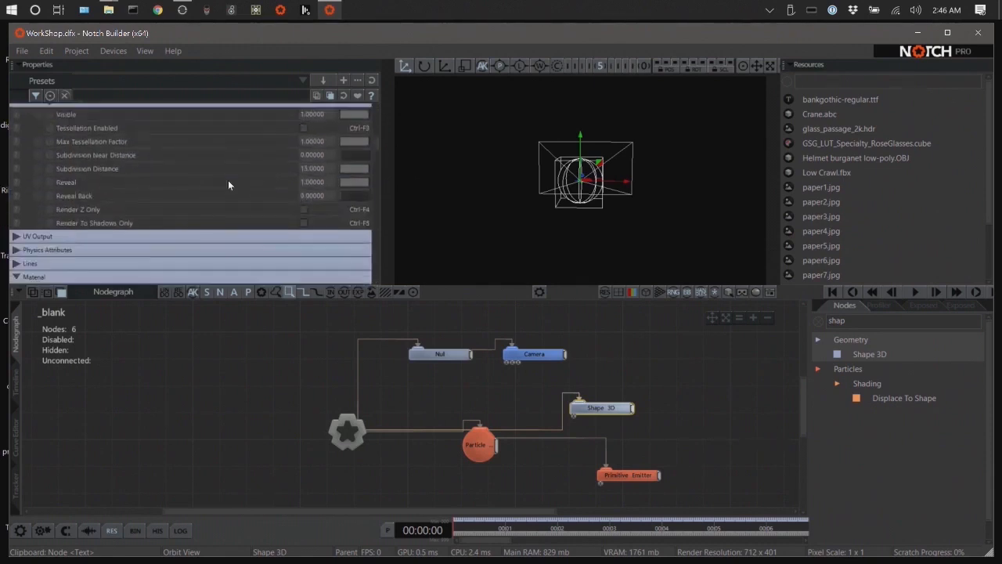
scroll(228, 181, "down", 3)
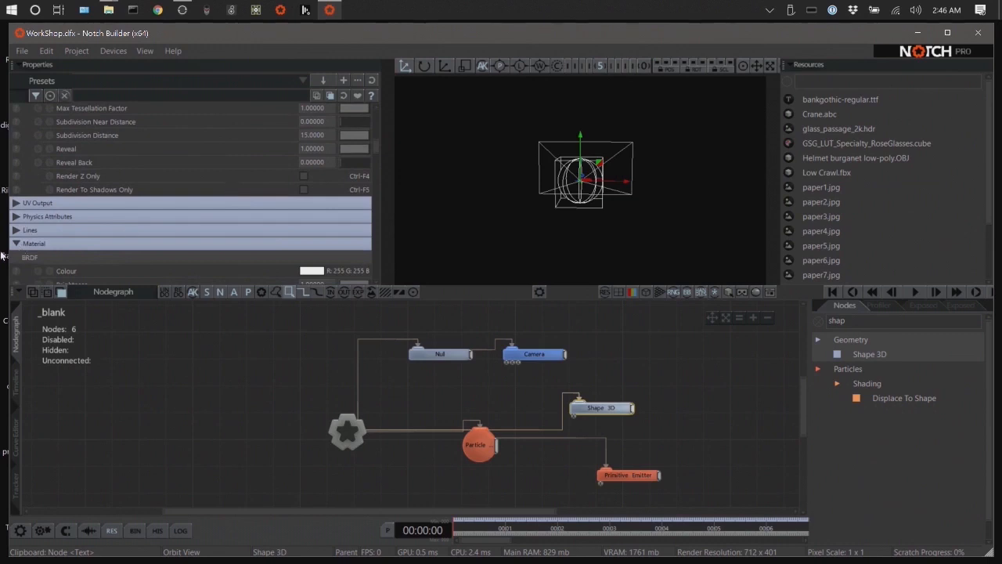
scroll(135, 266, "down", 5)
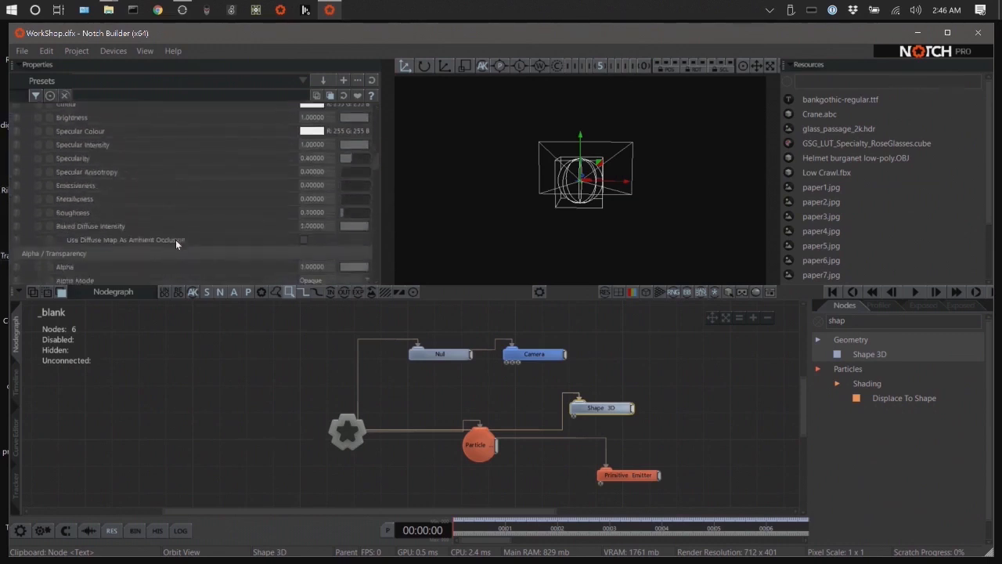
scroll(176, 244, "down", 2)
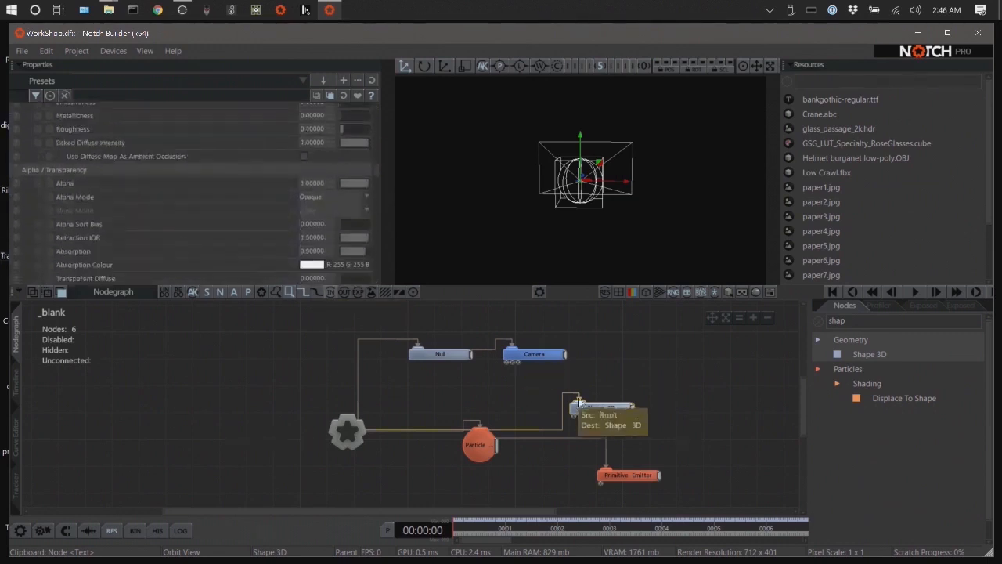
scroll(159, 196, "down", 3)
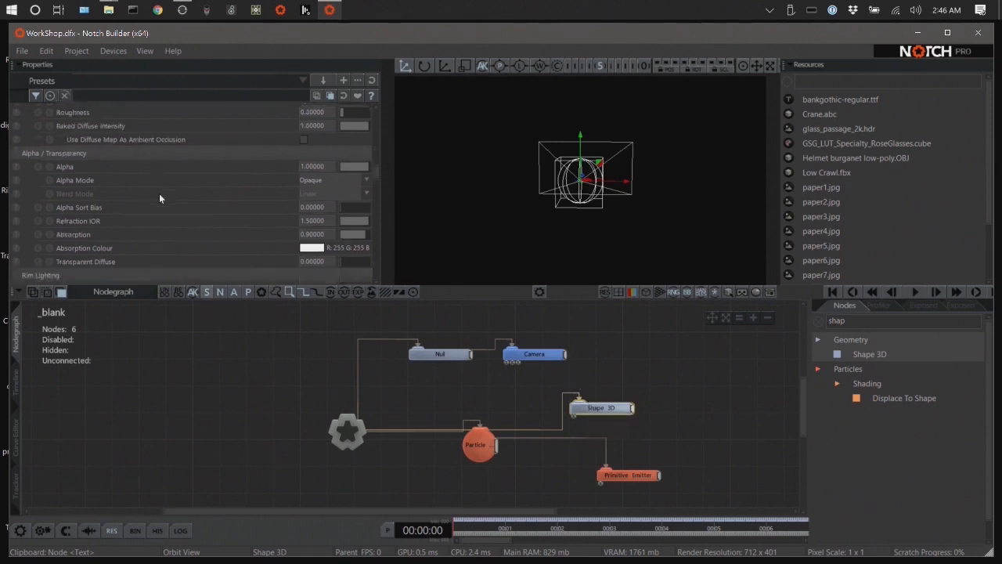
scroll(159, 197, "down", 3)
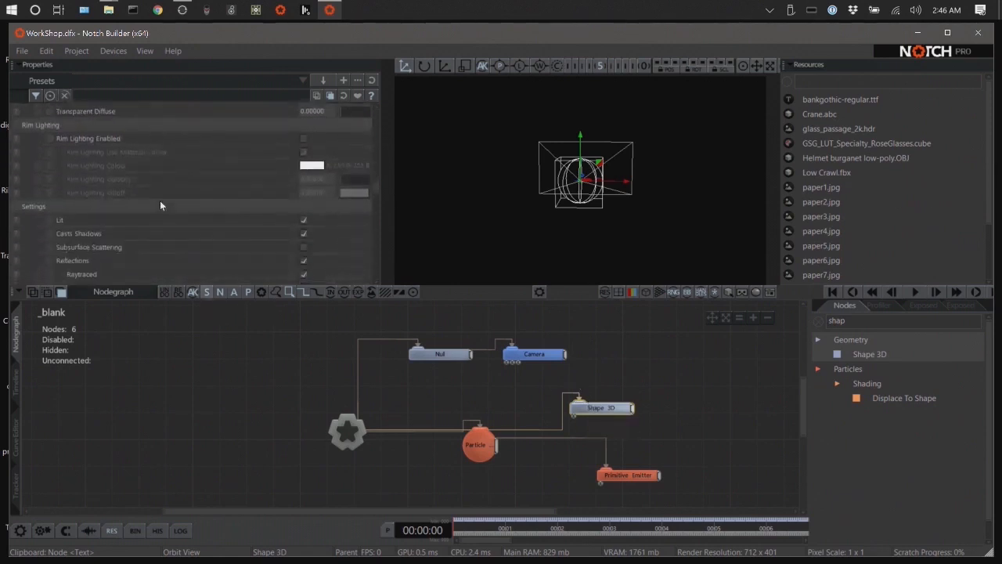
left_click(304, 221)
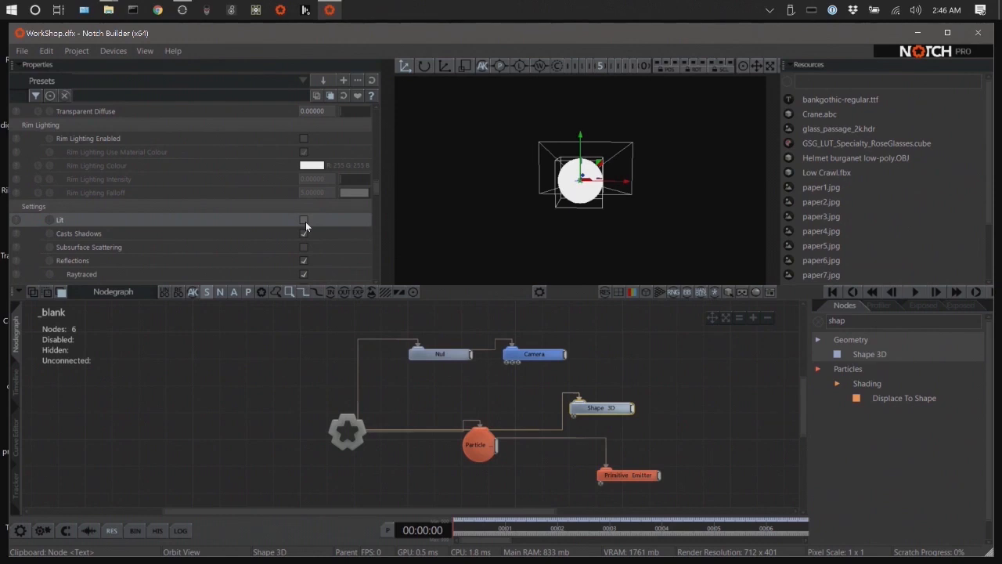
left_click(305, 221)
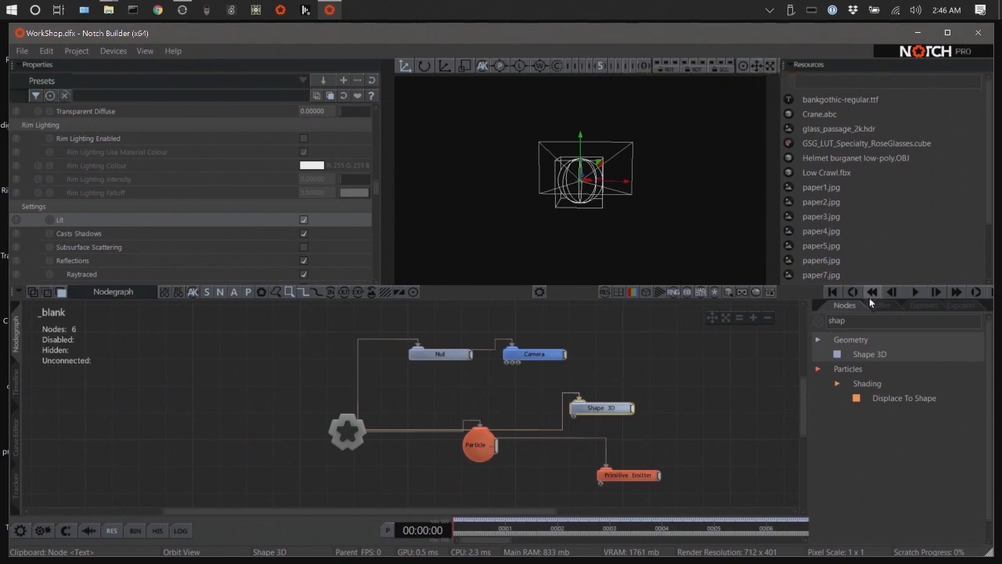
Search for "voxe", add a Voxel Cone Lighting node, connect the Root to it and place it beside the Root.
double_click(860, 322)
type("vox")
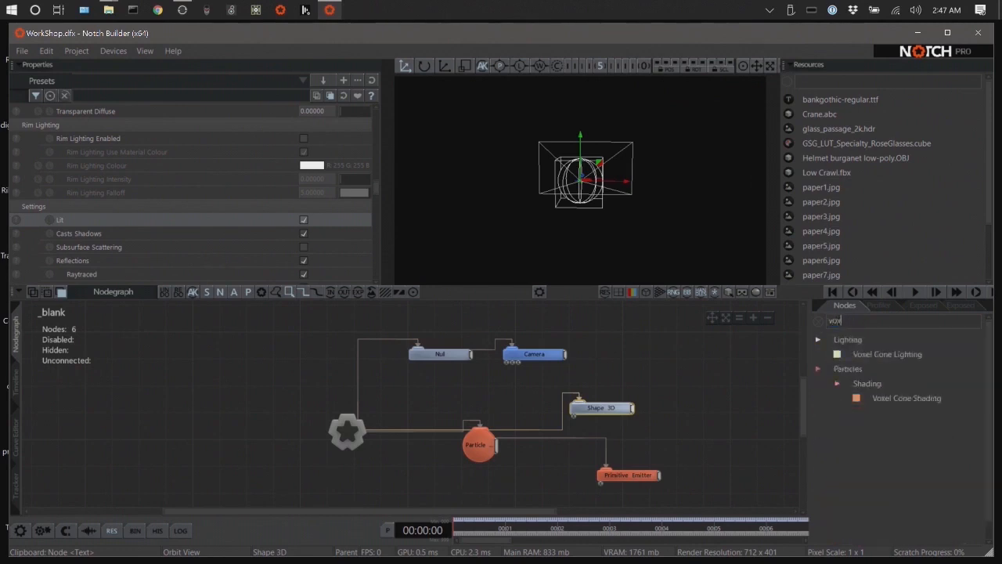
type("e")
left_click_drag(889, 353, 253, 374)
left_click_drag(186, 383, 192, 383)
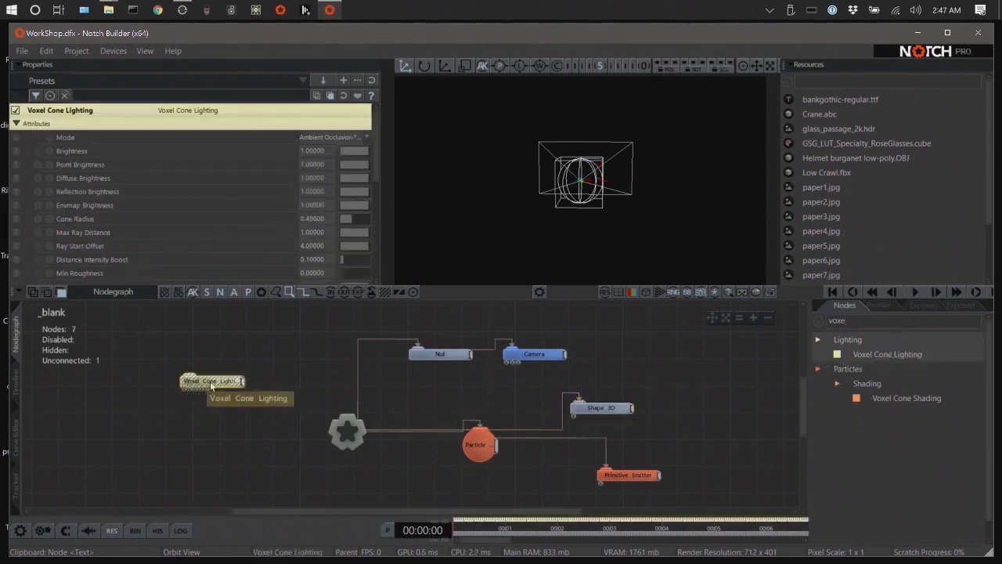
left_click_drag(337, 433, 213, 384)
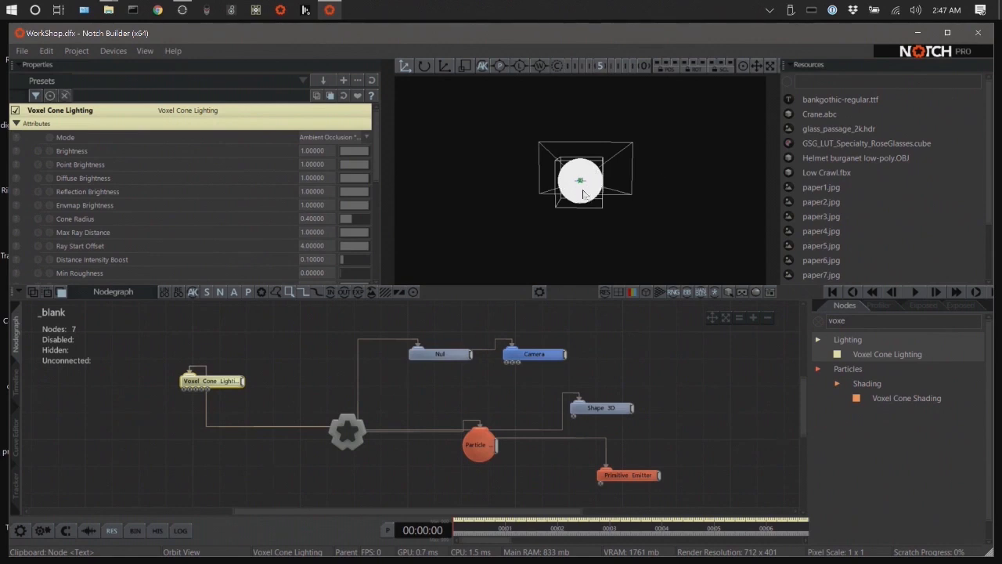
left_click_drag(215, 382, 266, 372)
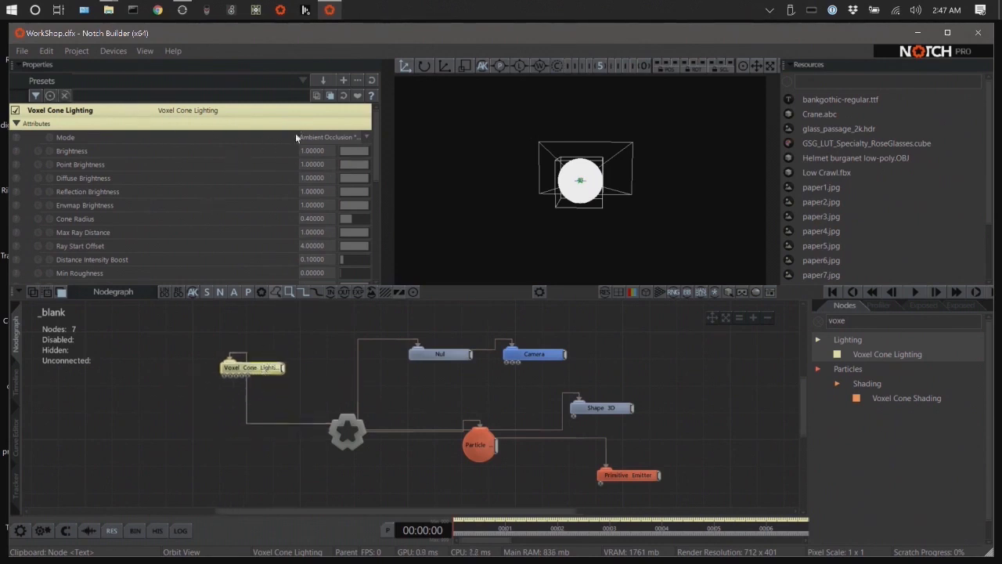
Lower the Voxel Cone Lighting's brightness to about 0.47 and check the scene in the camera view and the orbit view.
left_click_drag(352, 147, 353, 161)
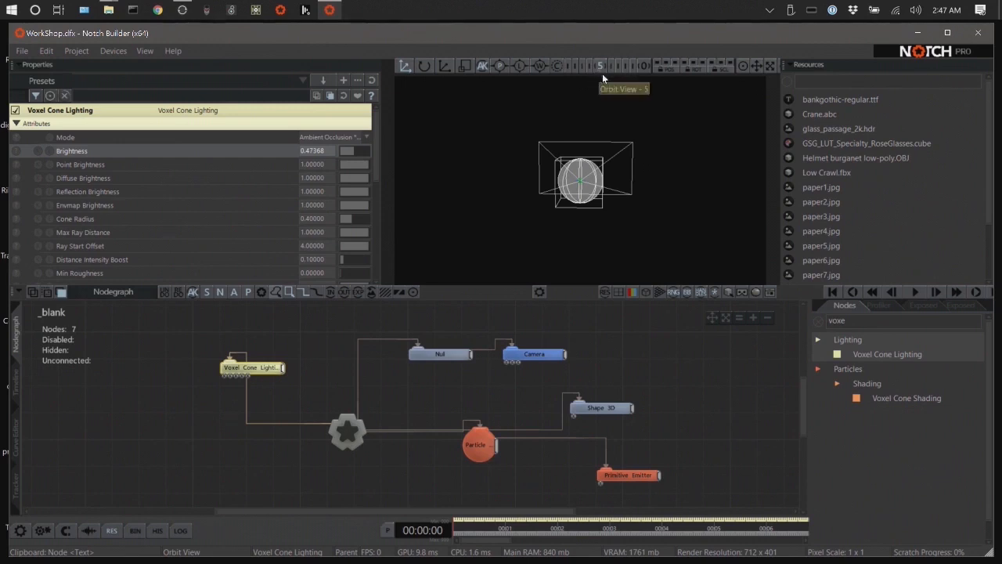
left_click(645, 67)
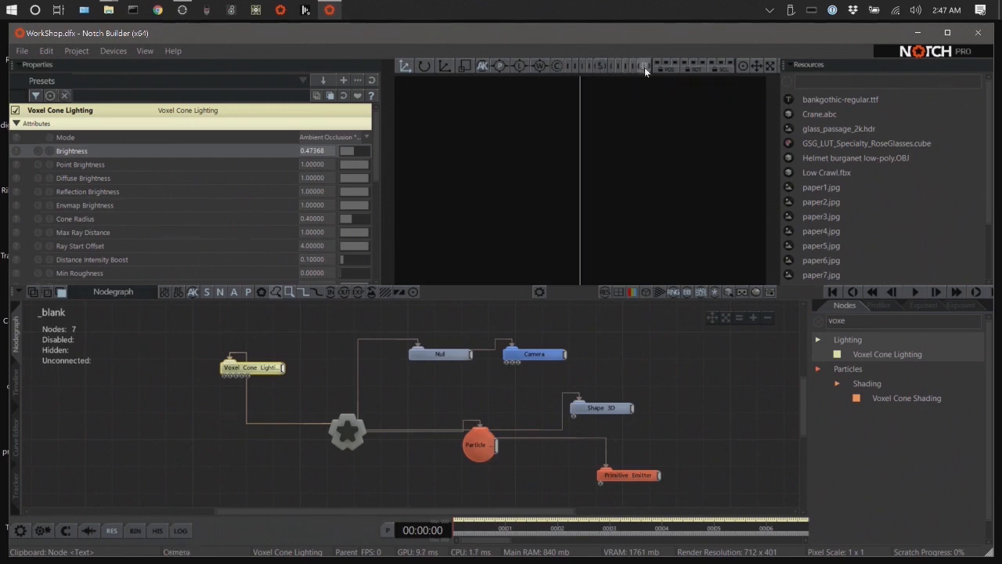
left_click(599, 69)
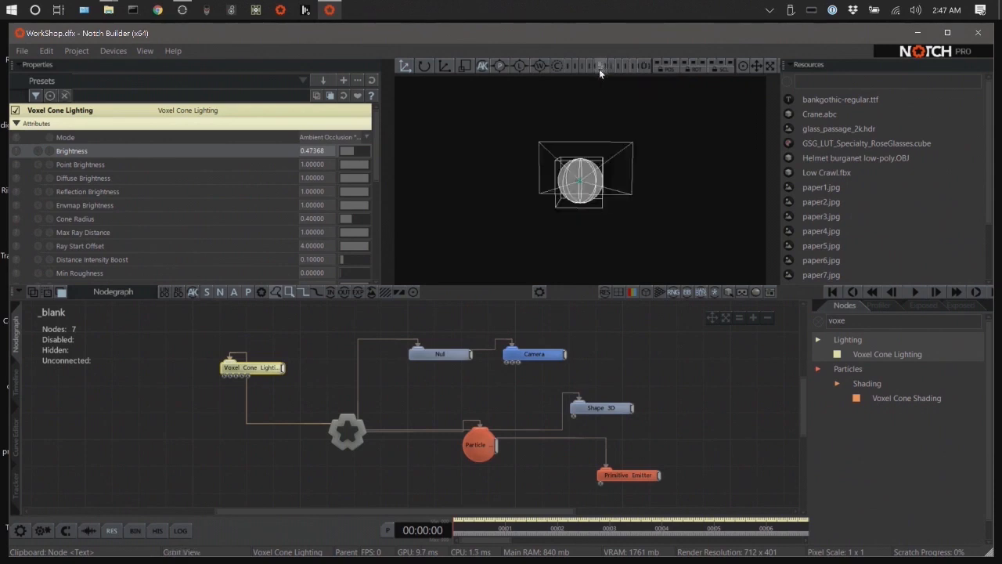
Move the Camera back from the sphere along the Z axis to a Position Z of about -7.92.
left_click(643, 66)
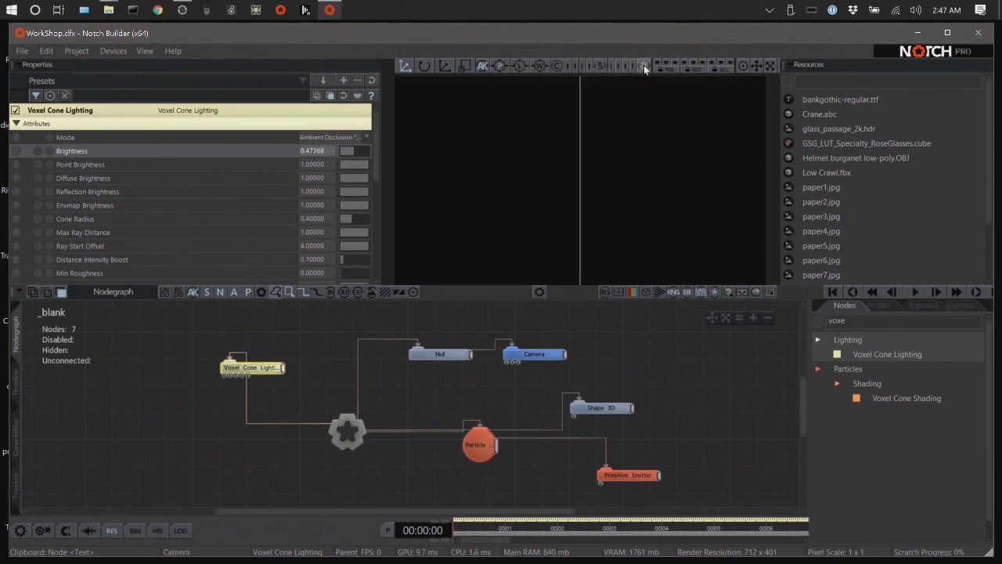
left_click(602, 70)
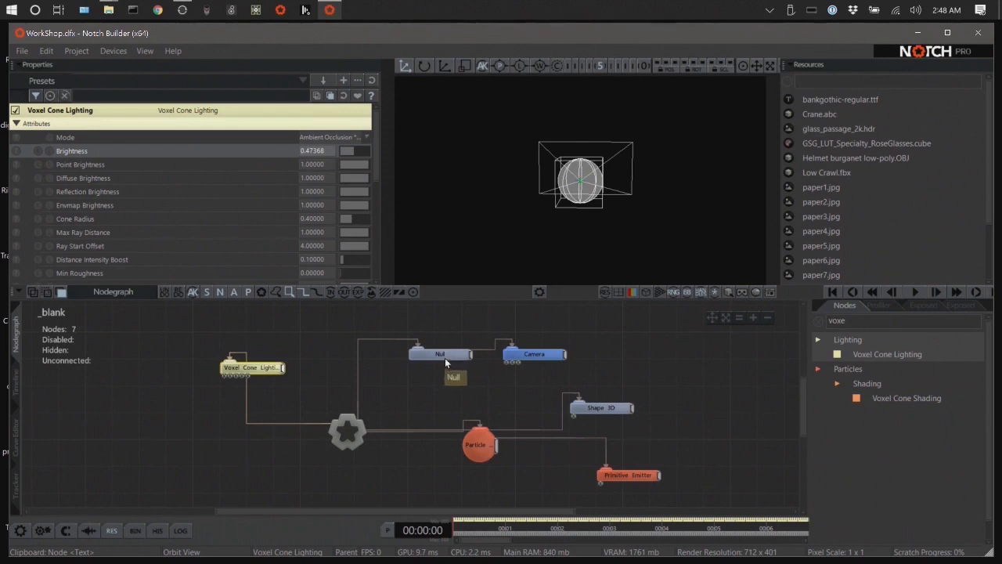
left_click(532, 353)
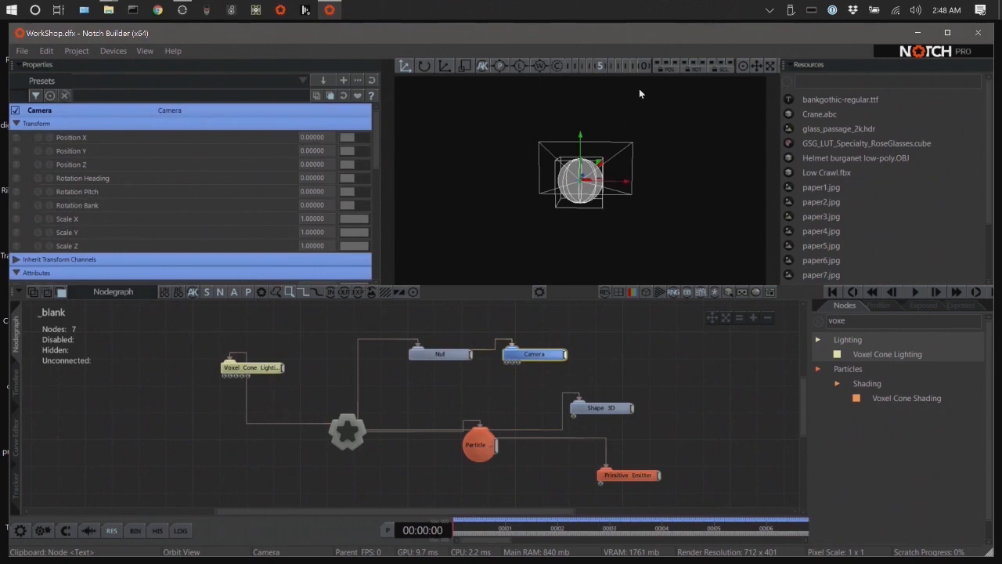
key("space")
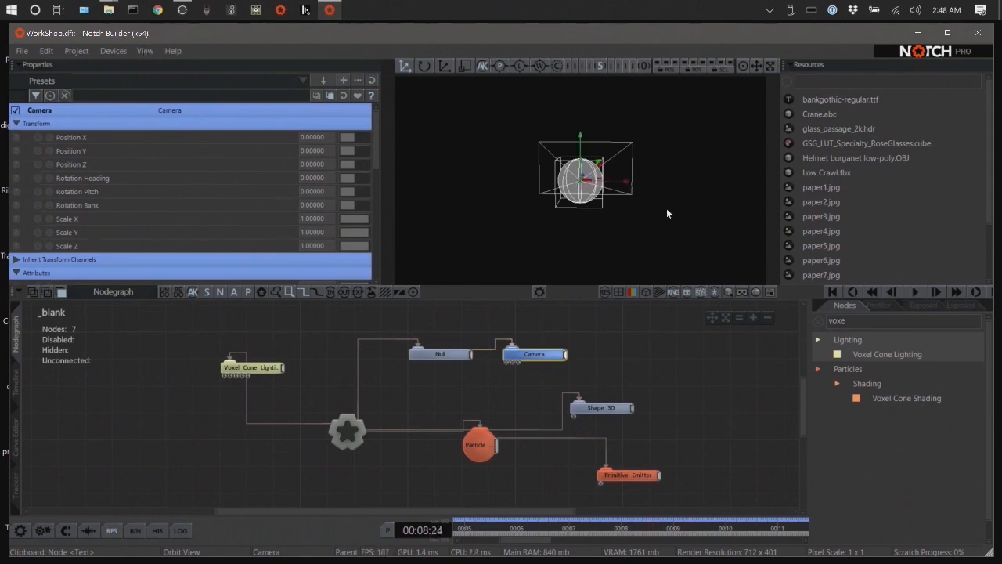
left_click_drag(666, 208, 501, 239)
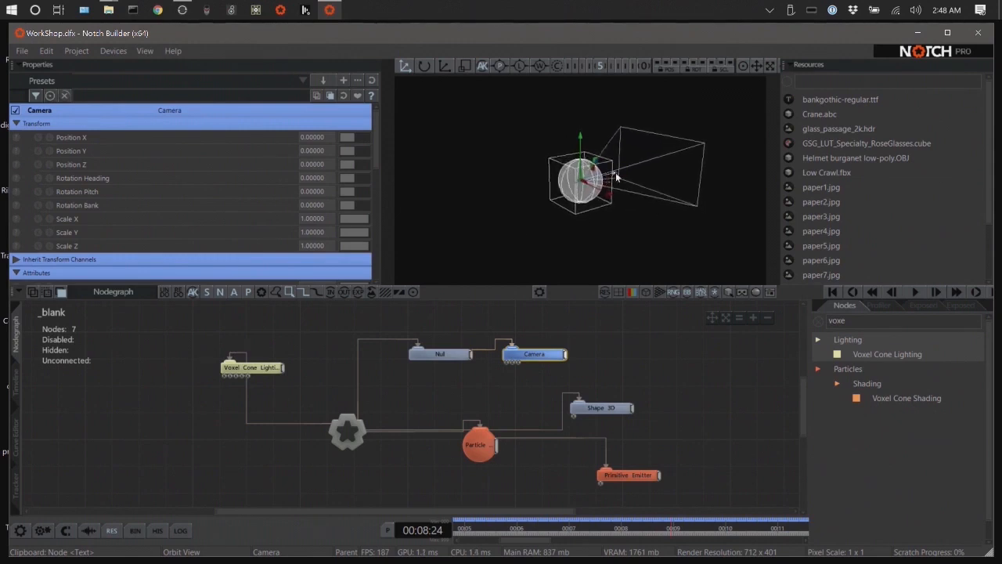
left_click_drag(614, 172, 445, 223)
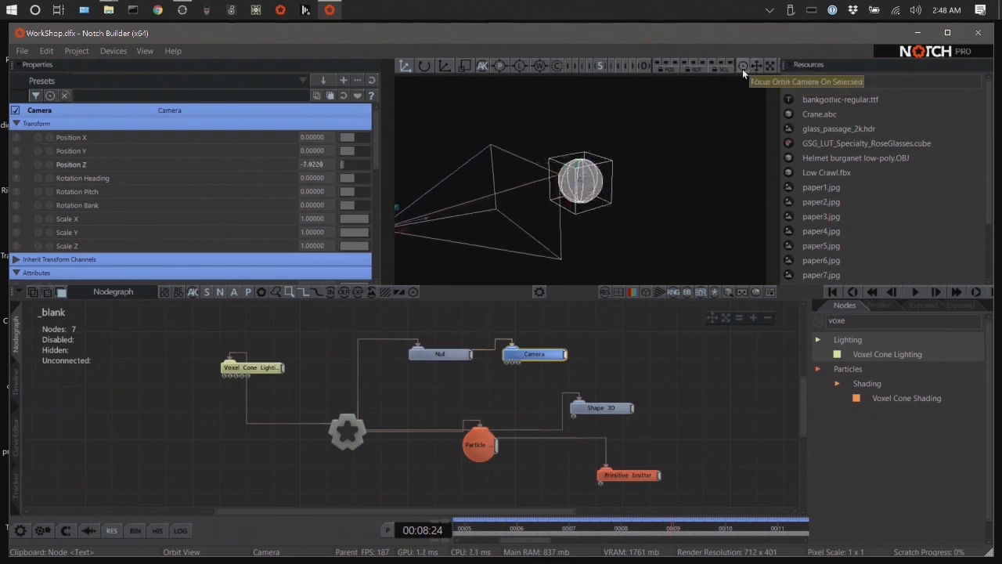
Check the sphere through the camera view and inspect the camera and sphere from different angles in the orbit view.
left_click(645, 66)
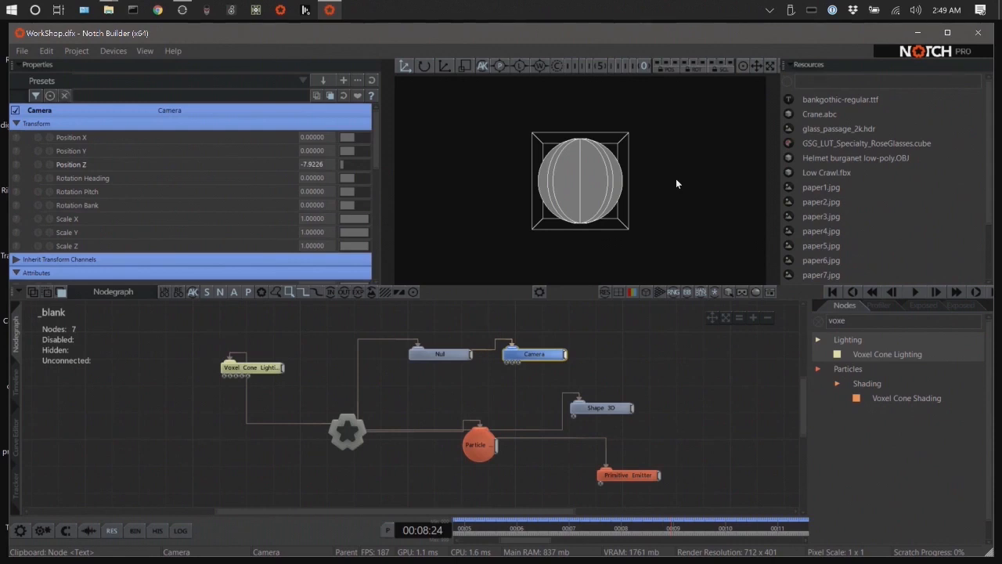
key("c")
key("c")
left_click(601, 65)
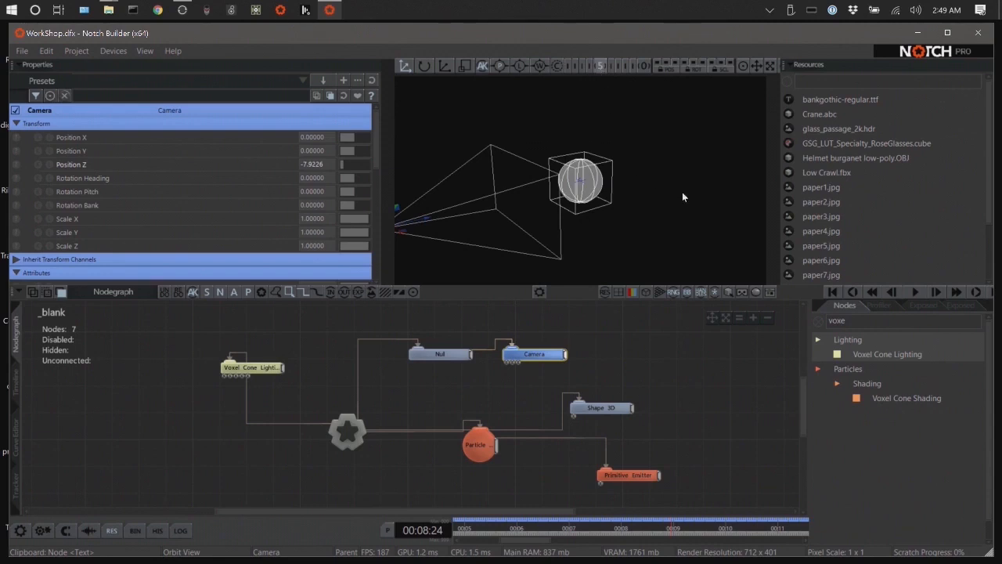
left_click_drag(682, 192, 611, 205)
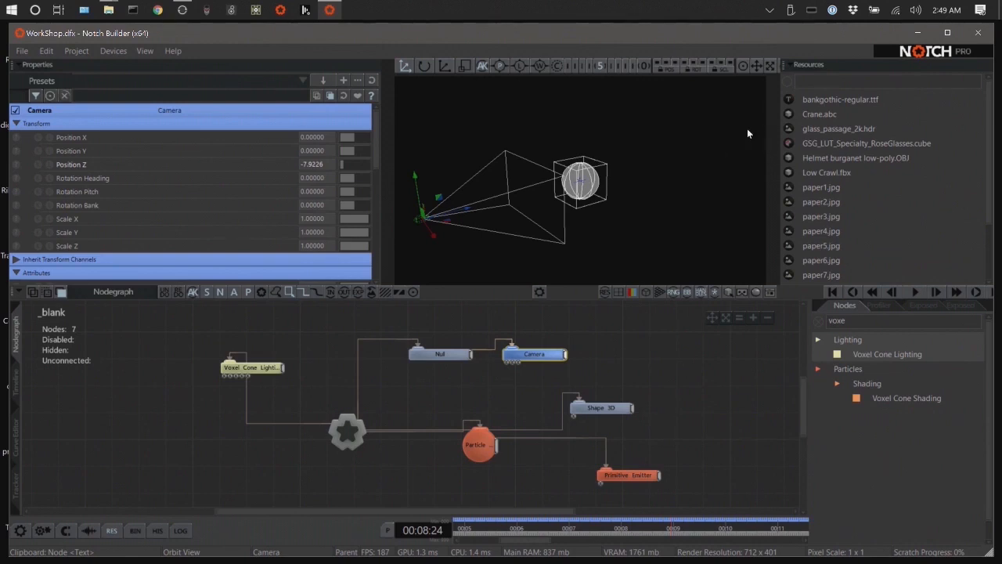
scroll(470, 206, "down", 3)
scroll(579, 206, "up", 5)
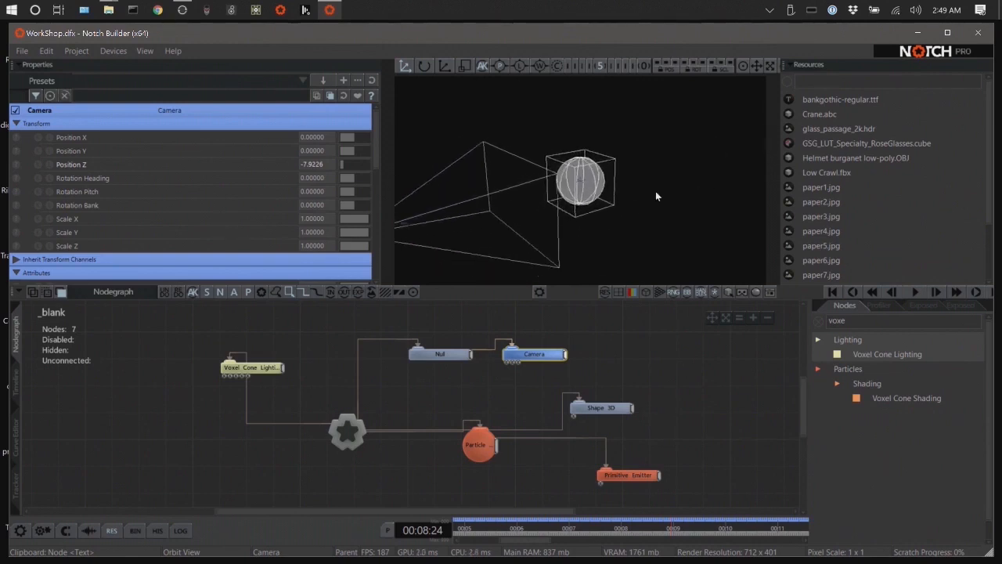
right_click_drag(657, 193, 452, 226, "alt")
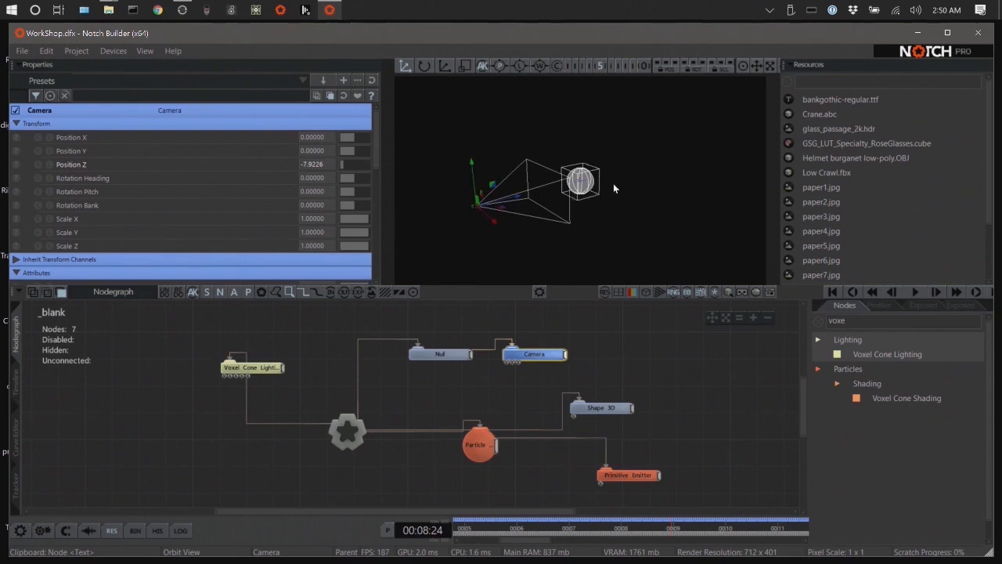
left_click_drag(613, 184, 629, 197, "alt")
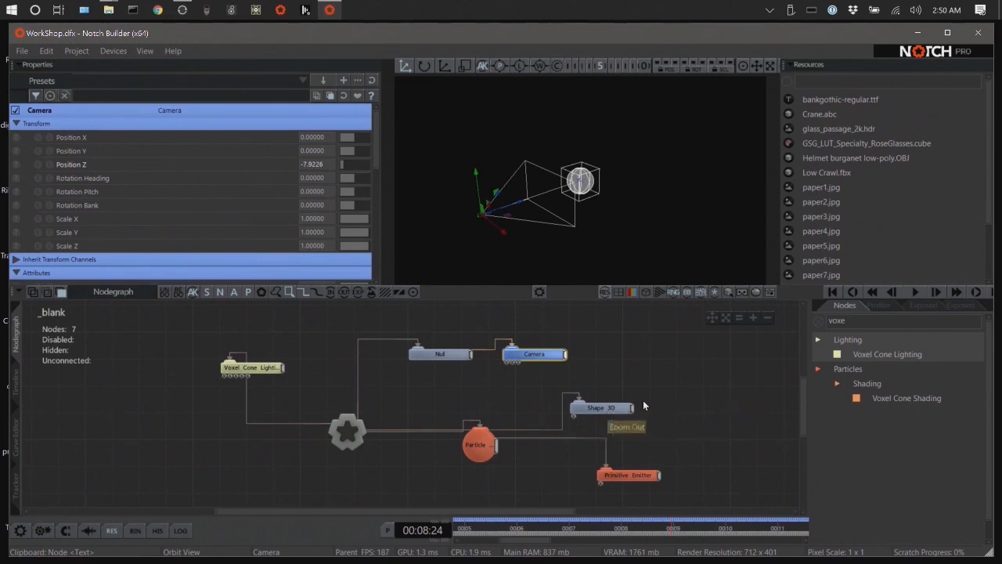
Replace the test Shape 3D with the Crane.abc resource, placed above the Primitive Emitter and connected to the Root.
left_click(610, 408)
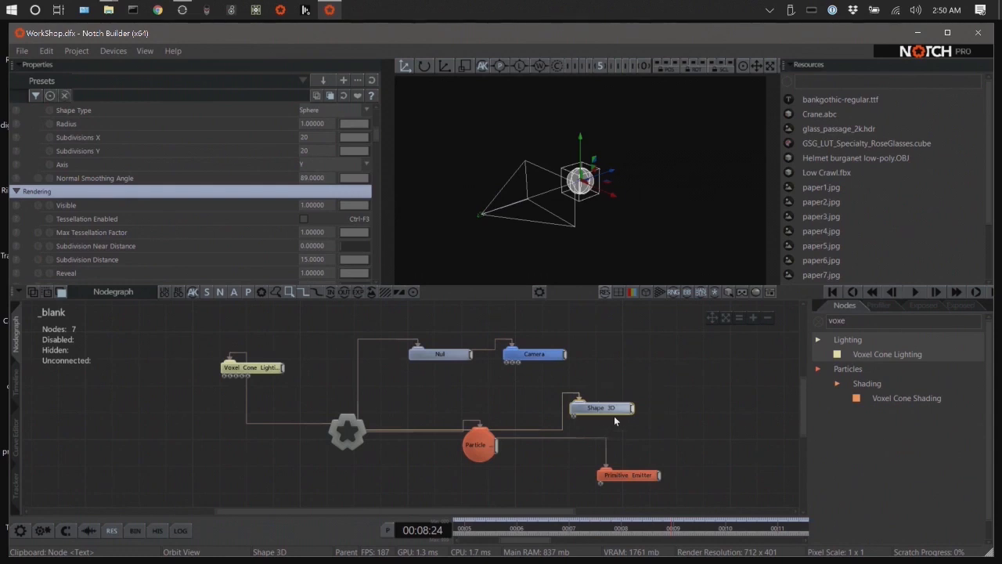
key("Delete")
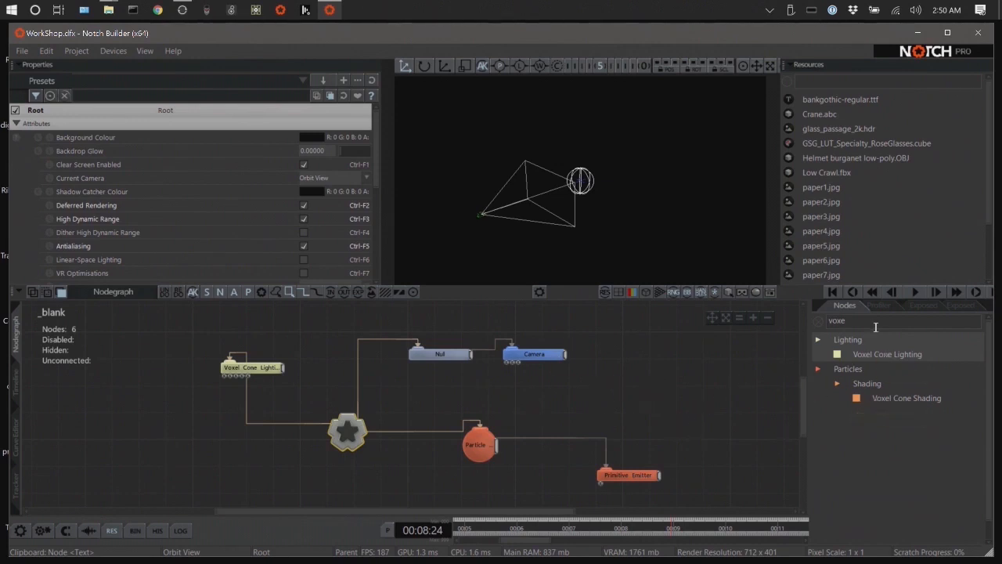
left_click(910, 292)
left_click_drag(824, 118, 681, 420)
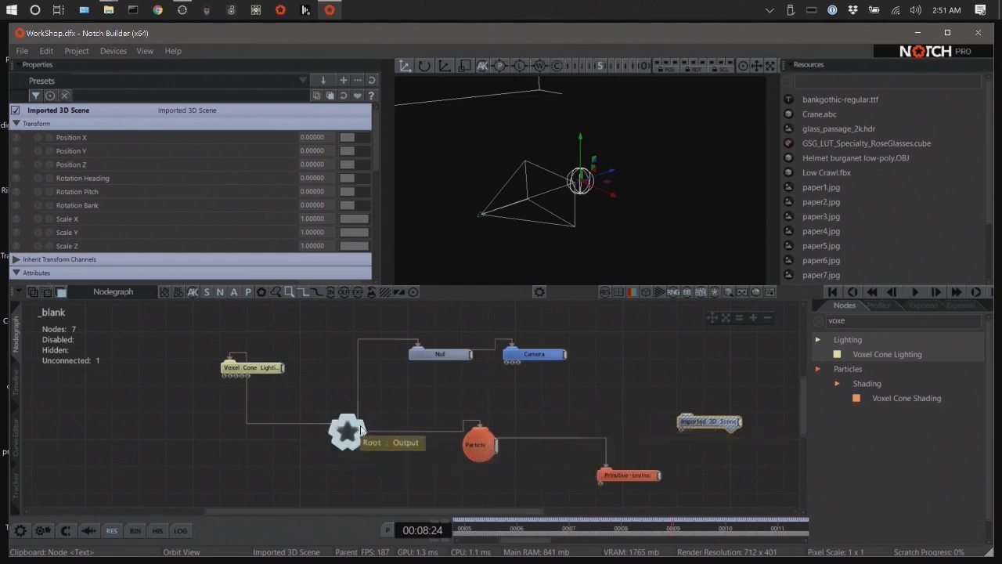
left_click_drag(360, 429, 696, 421)
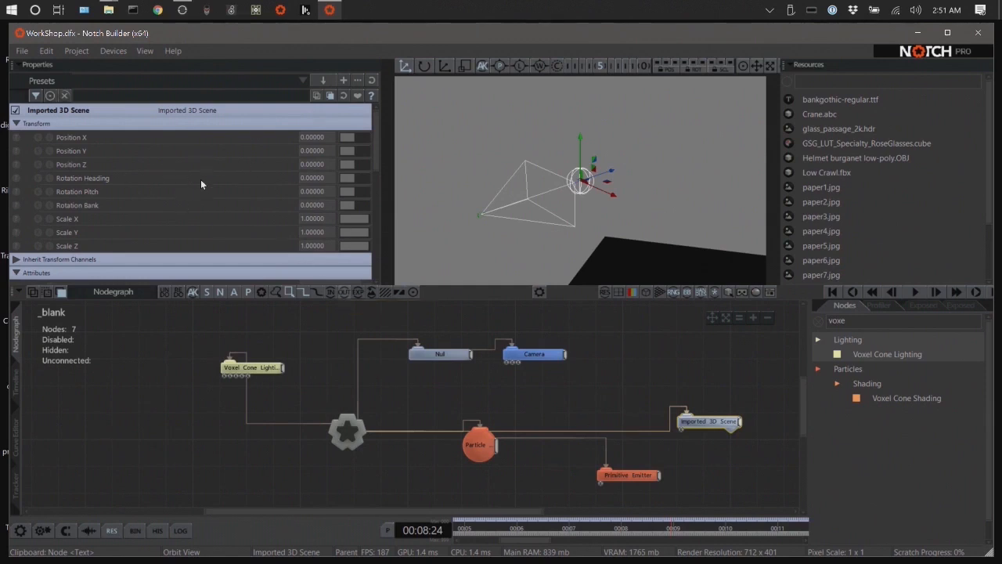
Review the transform and attribute settings of the imported crane scene.
scroll(204, 170, "down", 5)
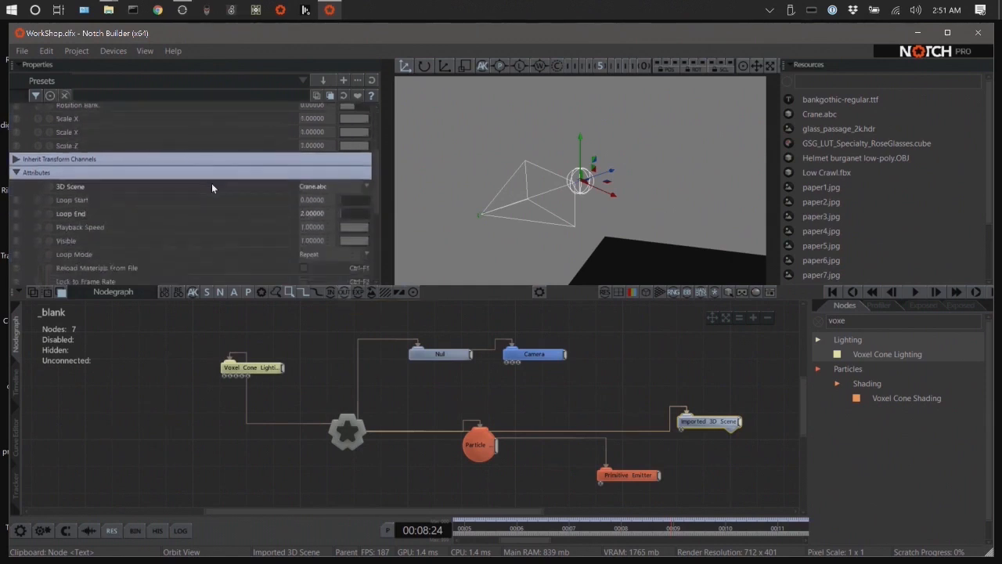
scroll(228, 224, "down", 4)
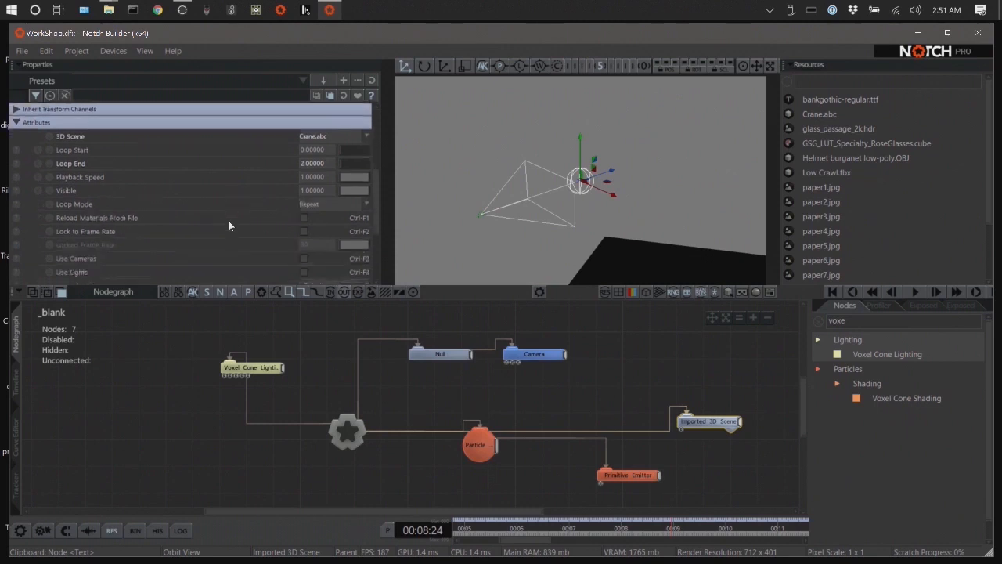
scroll(227, 221, "up", 7)
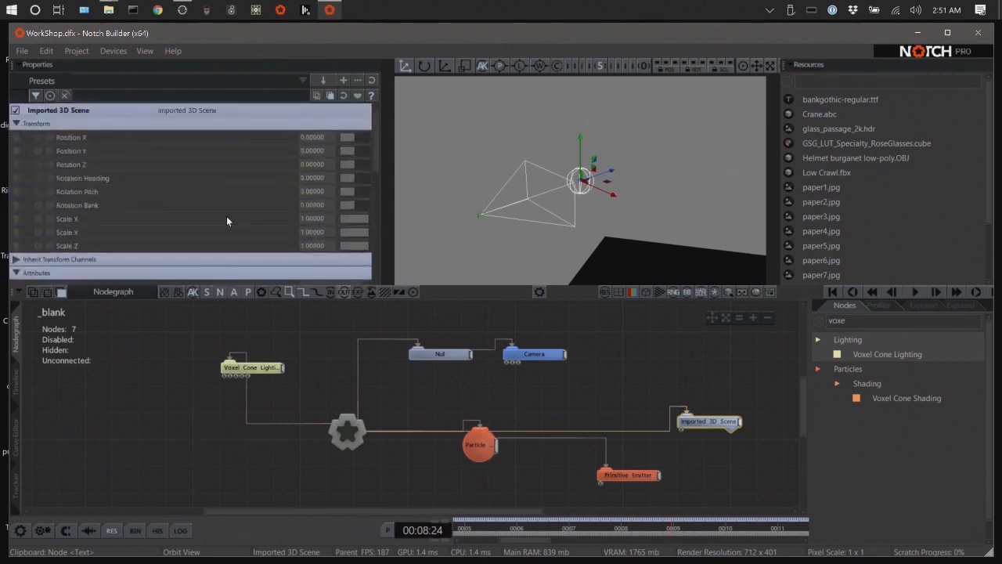
scroll(226, 216, "down", 3)
scroll(224, 217, "up", 4)
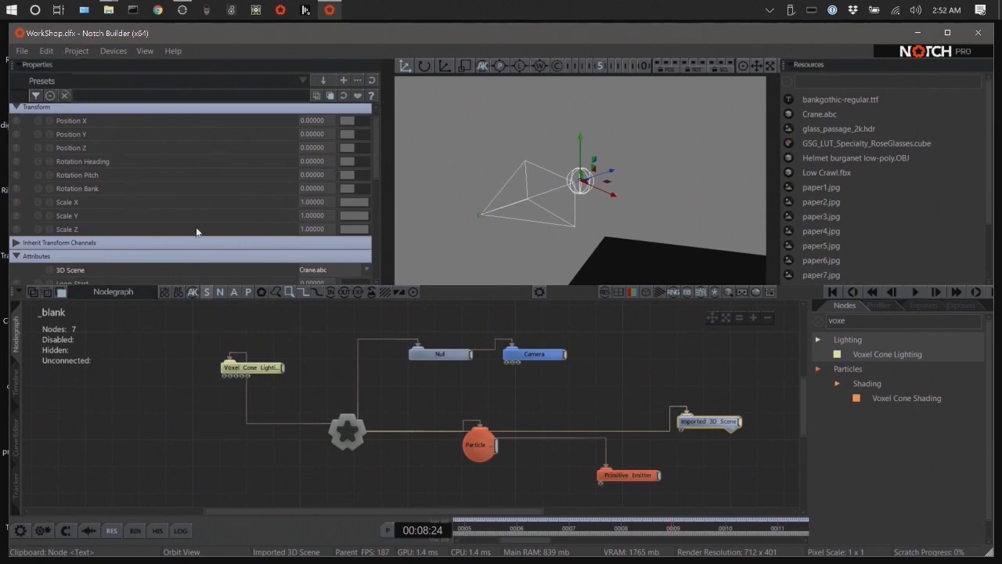
Look up the scale of an Imported 3D Scene in the Cranes layer's nodegraph and return to the _blank layer.
key("Tab")
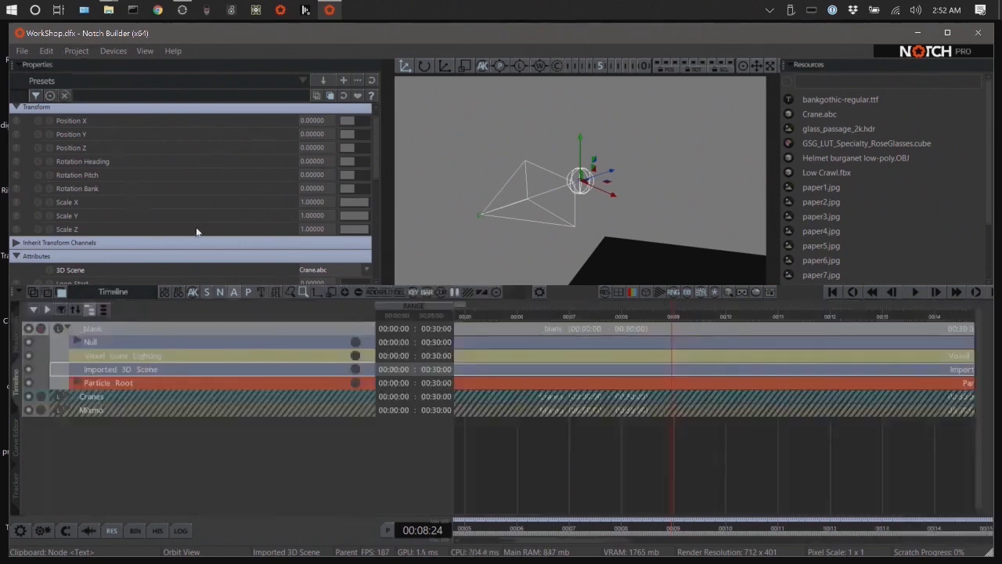
left_click(101, 399)
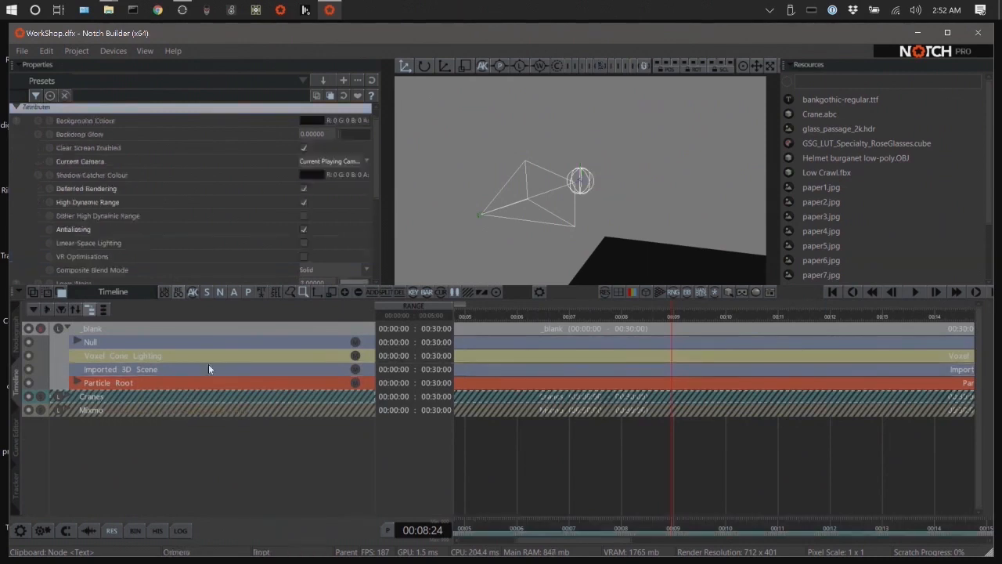
key("Tab")
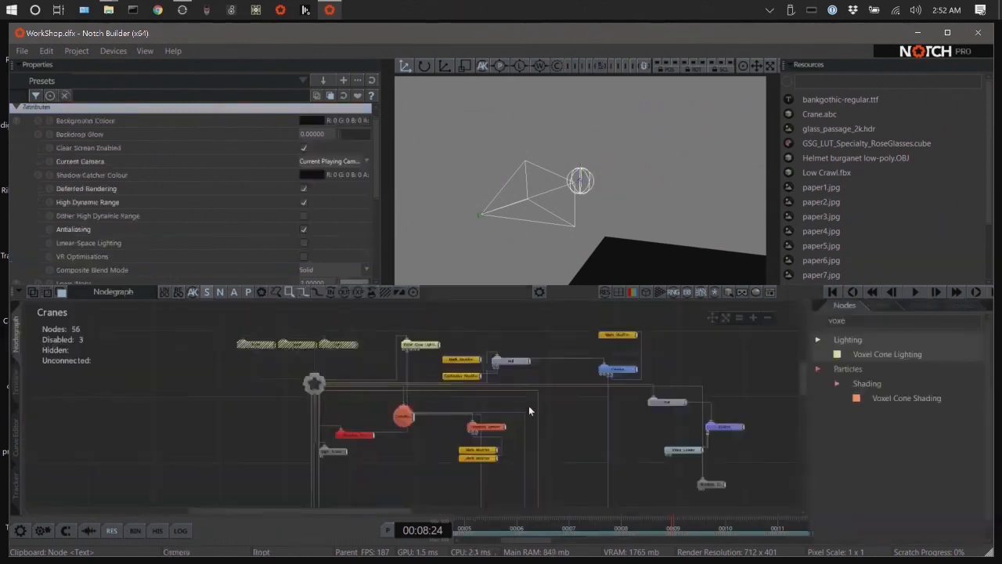
middle_click_drag(598, 451, 243, 227)
scroll(243, 227, "up", 1)
left_click(411, 361)
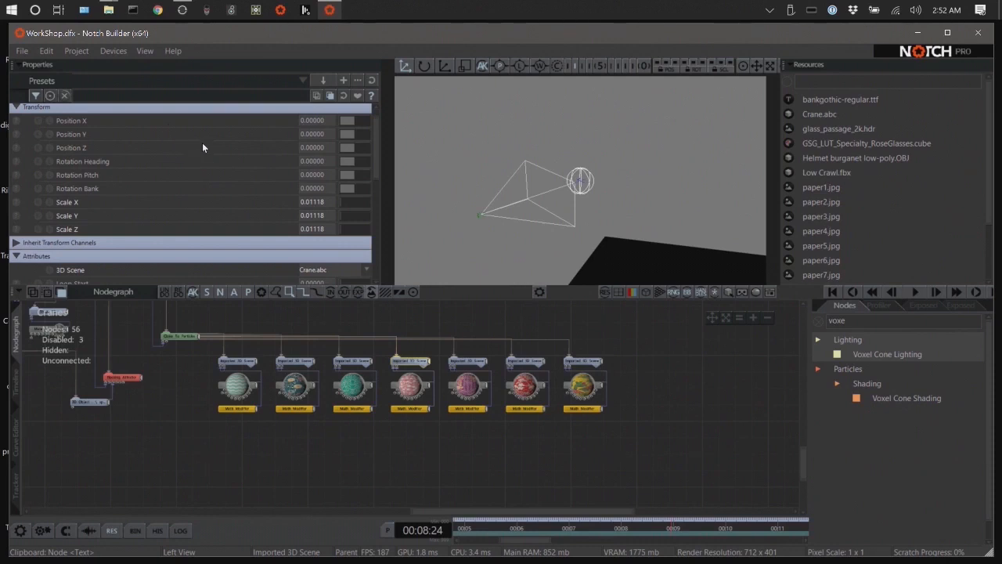
key("Tab")
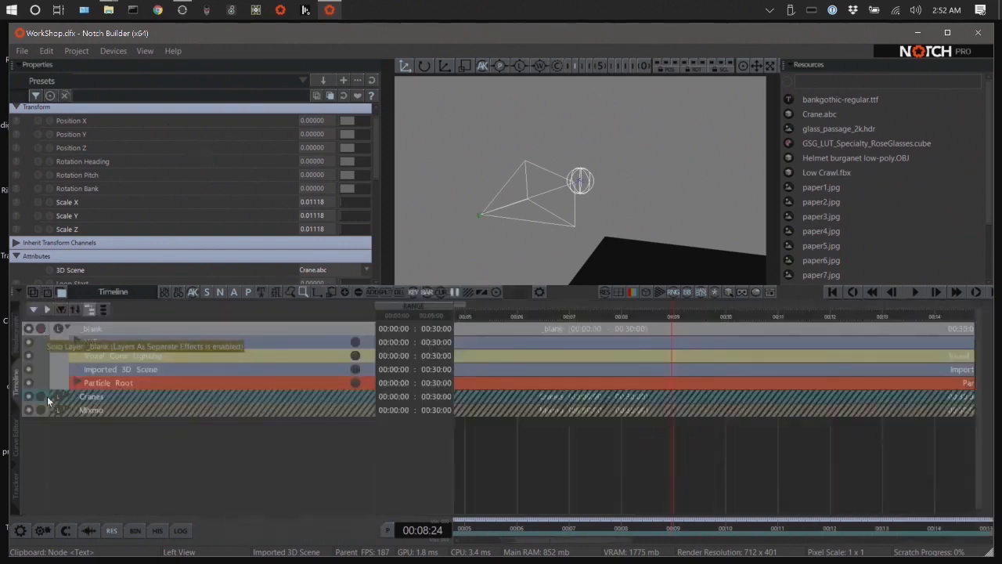
left_click(89, 329)
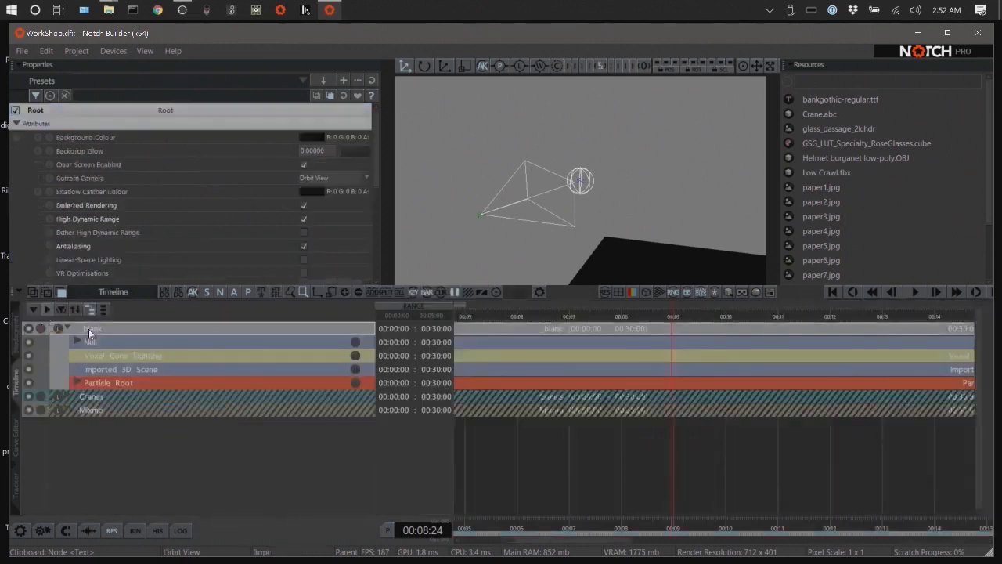
key("Tab")
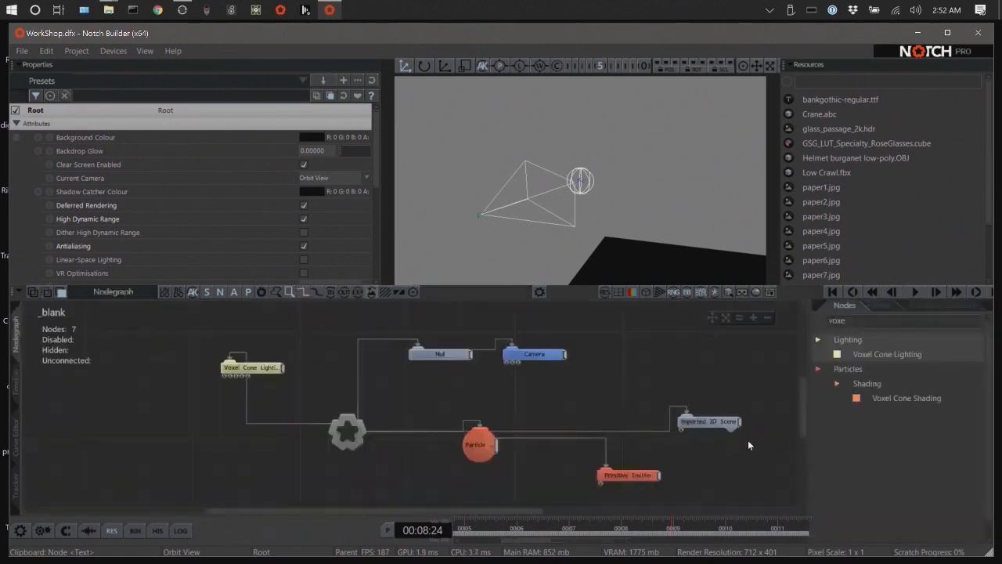
Set Scale X, Scale Y and Scale Z of the Imported 3D Scene to 0.01118.
left_click(707, 423)
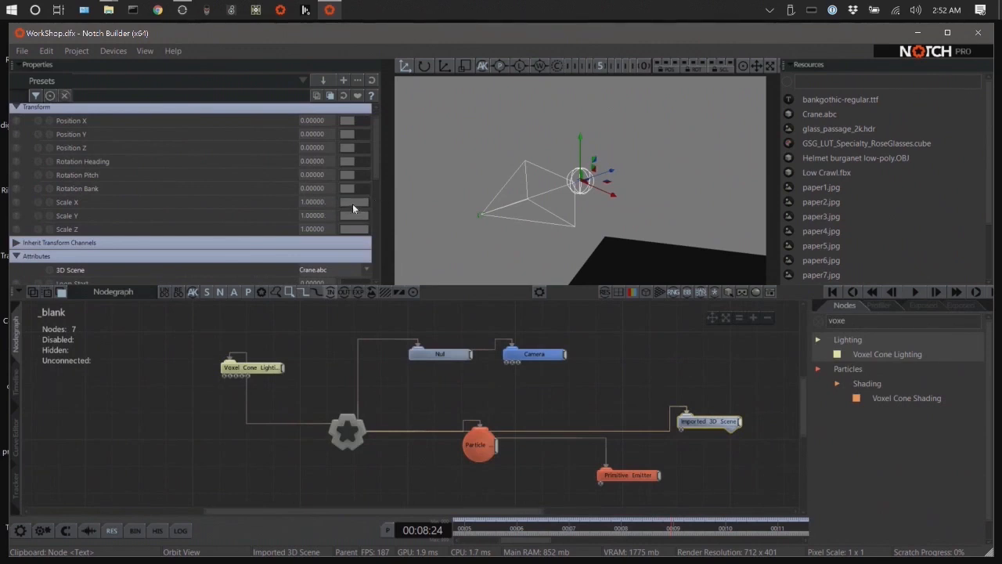
double_click(314, 203)
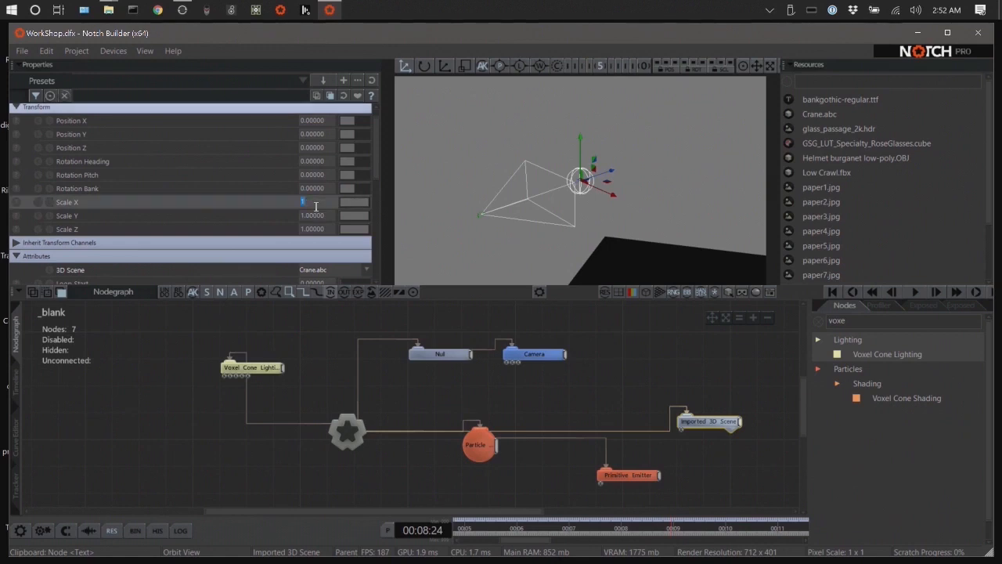
type(".0111")
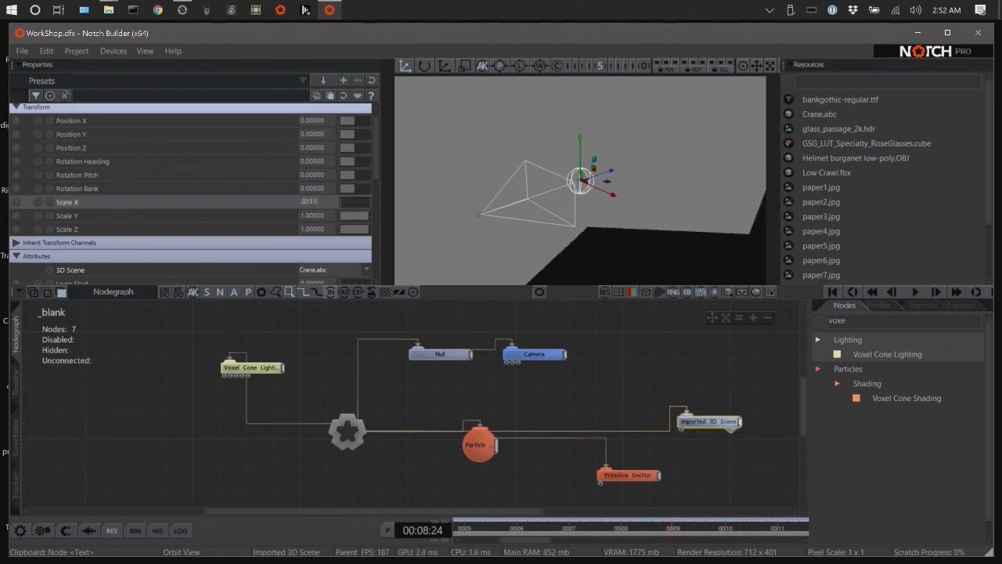
type("8")
left_click(321, 217)
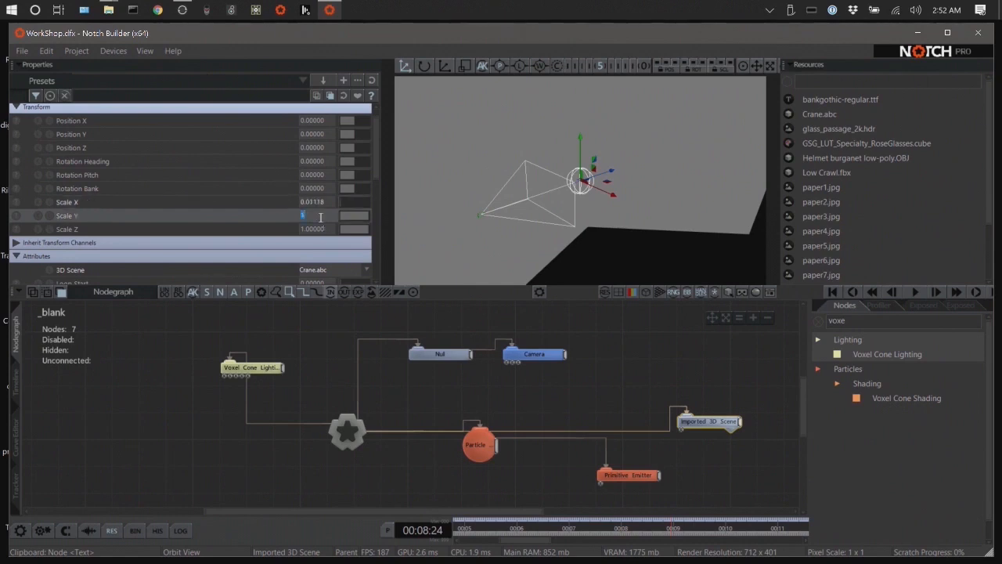
type(".01118")
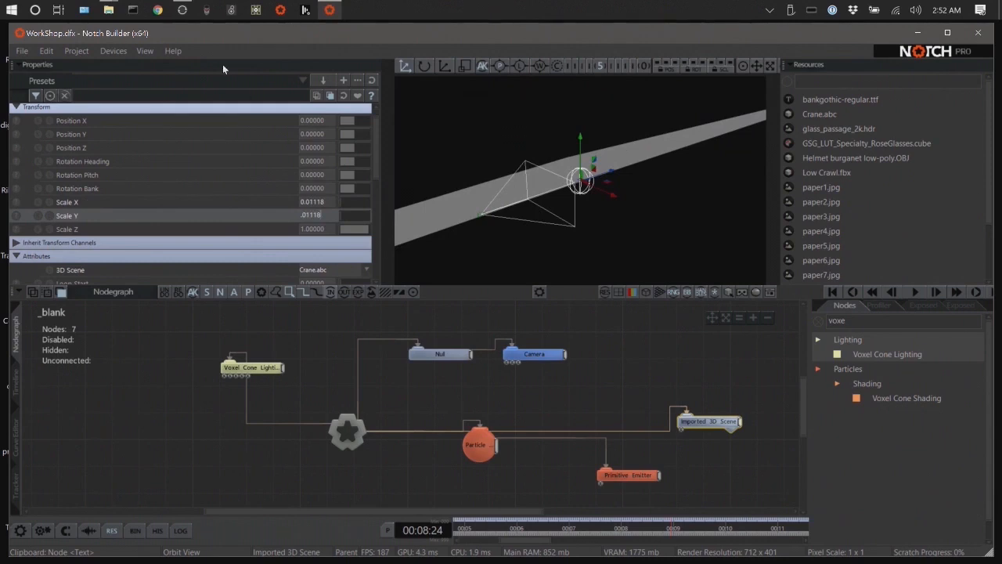
left_click(320, 229)
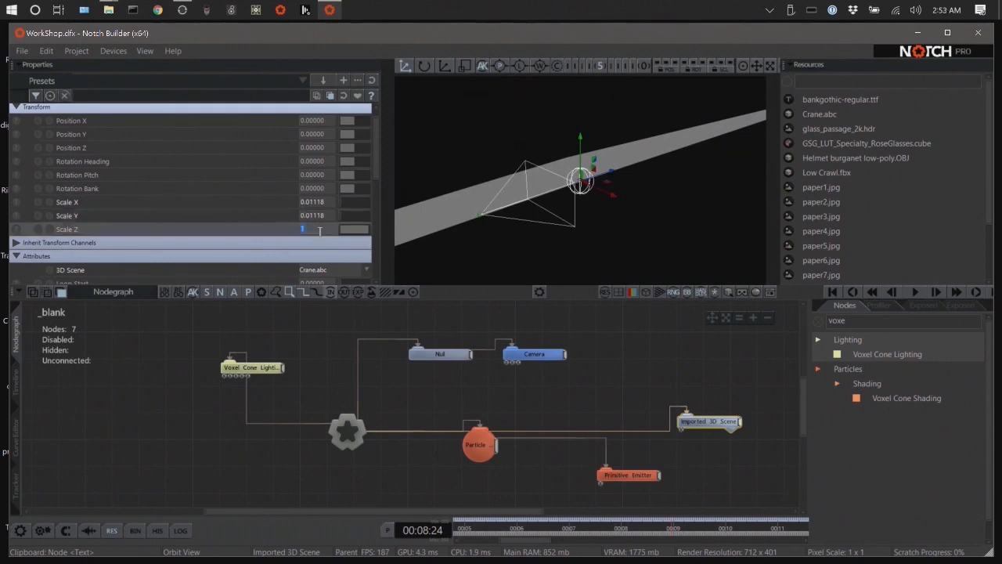
type(".")
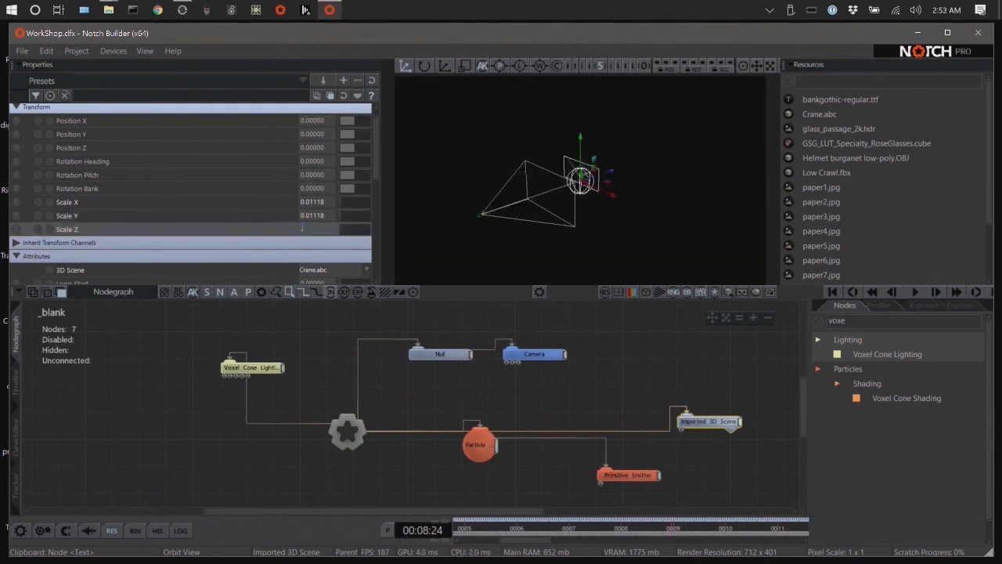
type("01118")
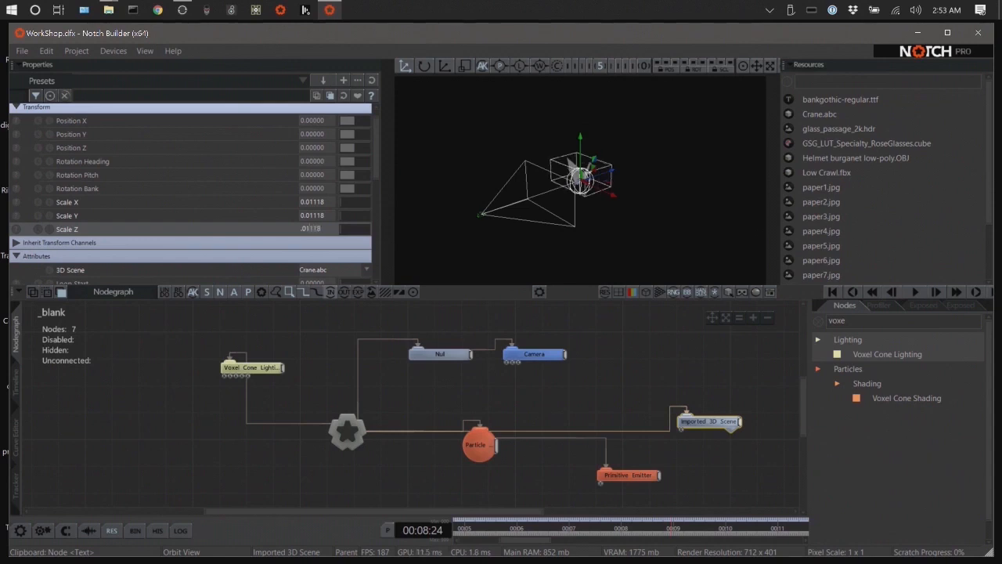
Apply the 0.01118 Scale Z to the imported crane scene and play its animation up close, stopping playback again.
key("Return")
right_click_drag(673, 197, 893, 213, "alt")
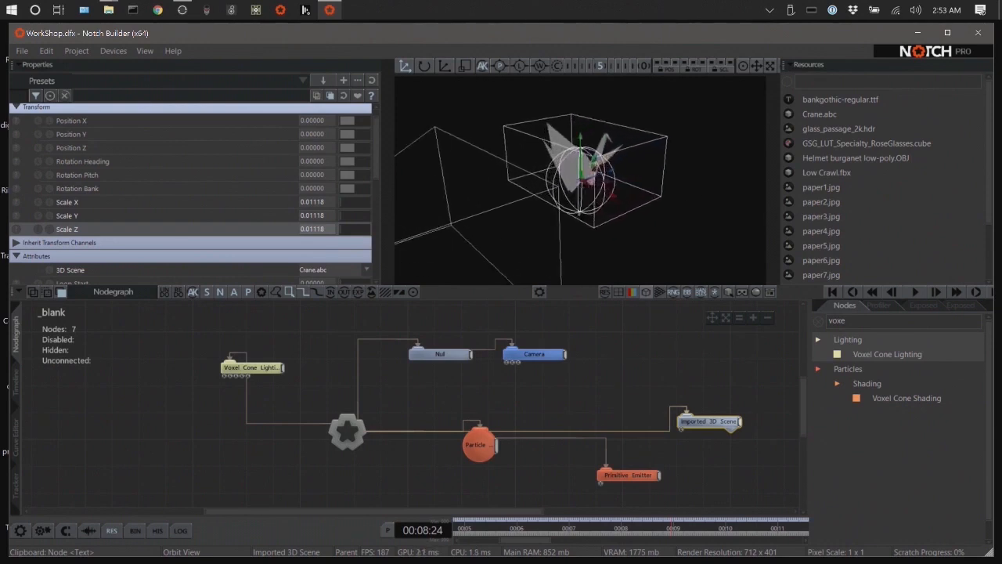
right_click_drag(510, 218, 760, 229, "alt")
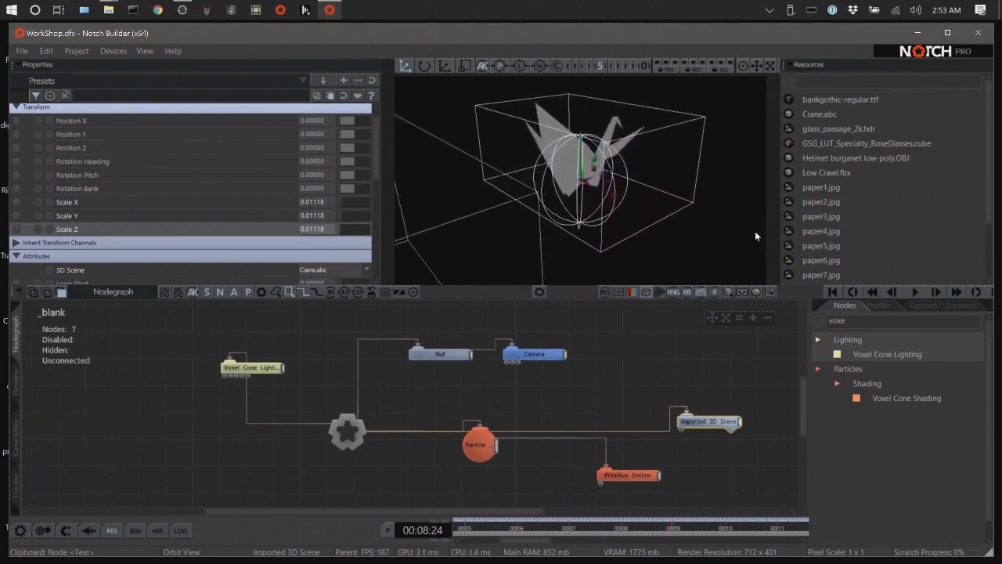
left_click(918, 296)
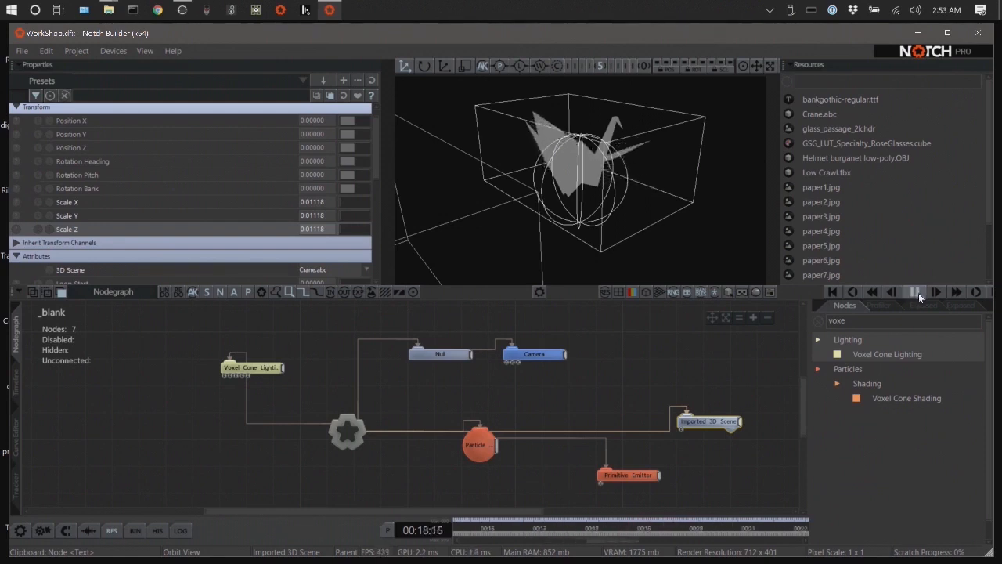
left_click(914, 295)
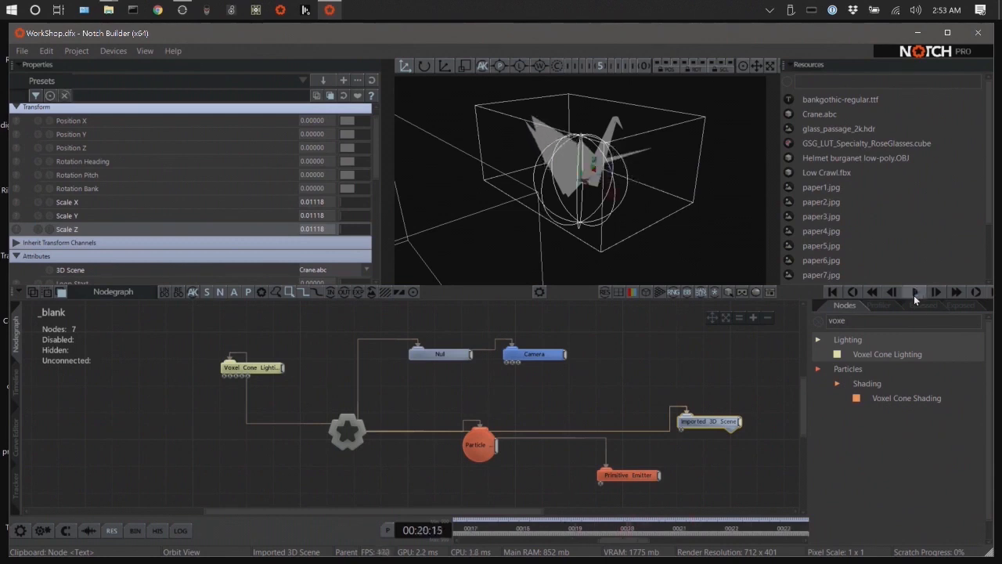
Find the standard Material node with the search "materi" and add it to the nodegraph near the Imported 3D Scene.
middle_click_drag(546, 383, 485, 336)
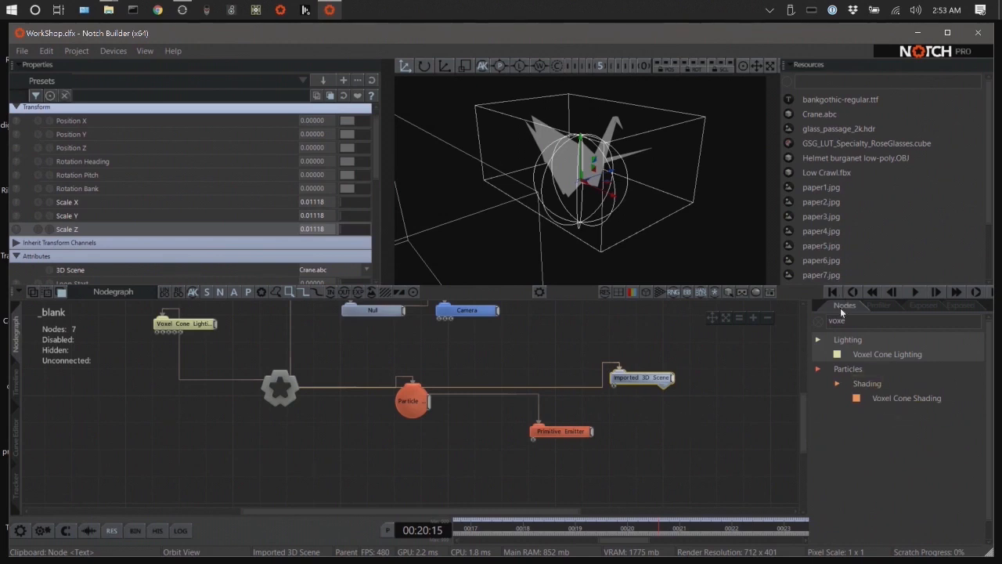
double_click(859, 323)
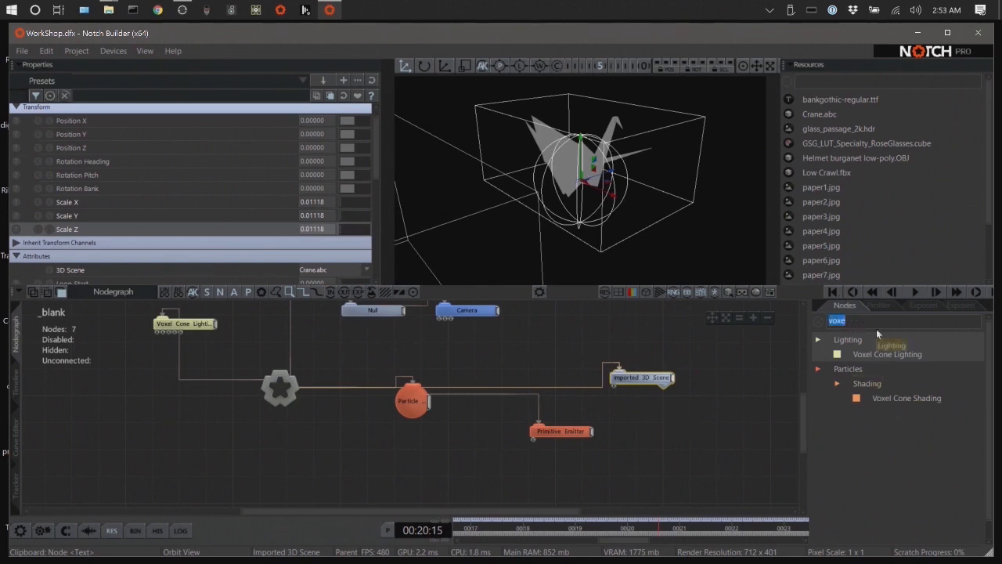
type("materi")
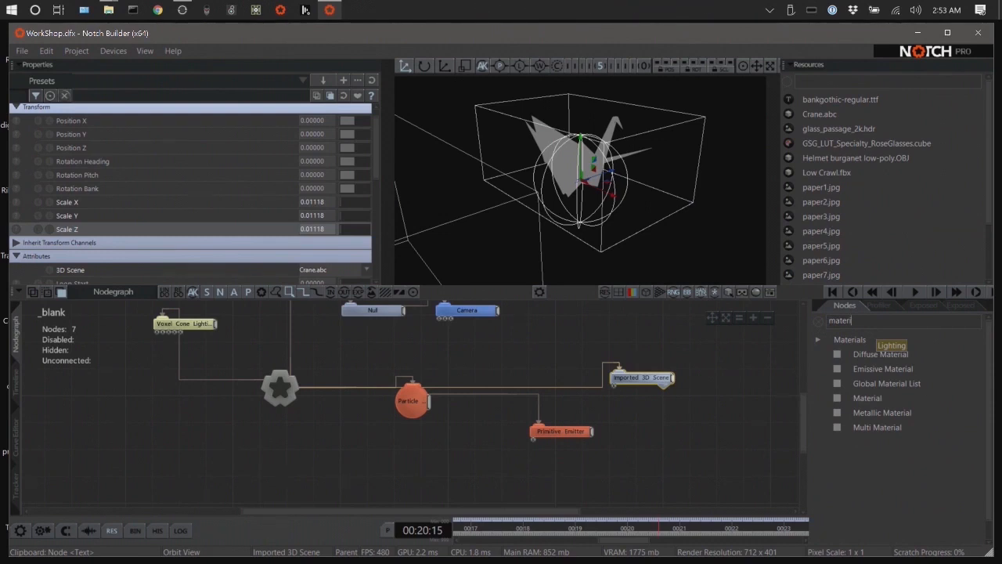
left_click_drag(865, 400, 636, 449)
left_click(725, 407)
left_click_drag(725, 407, 576, 356)
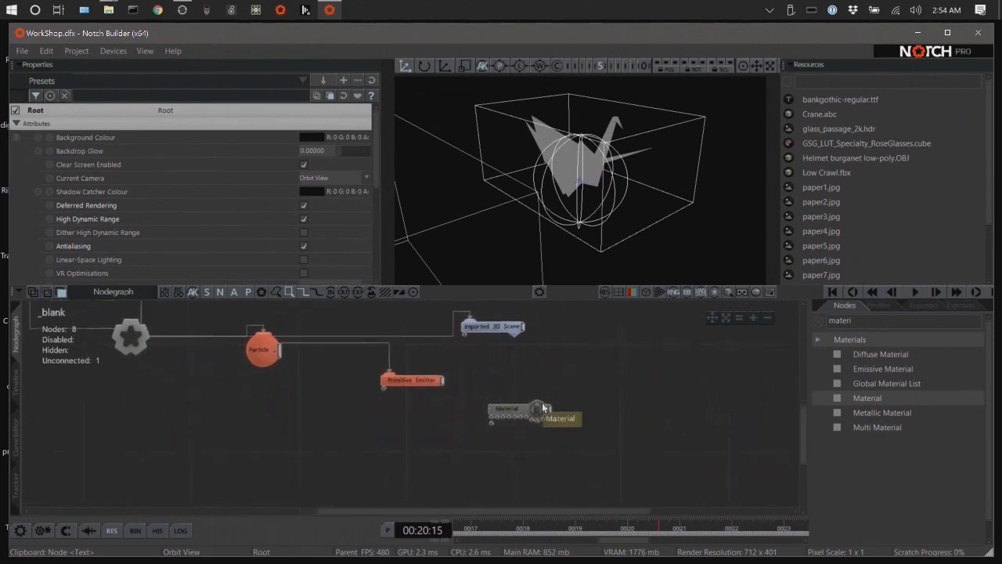
Move the Imported 3D Scene below the Primitive Emitter's level, place the Material beneath it, and connect the Material to its DefaultMaterial input.
left_click_drag(502, 327, 605, 436)
left_click_drag(535, 415, 625, 476)
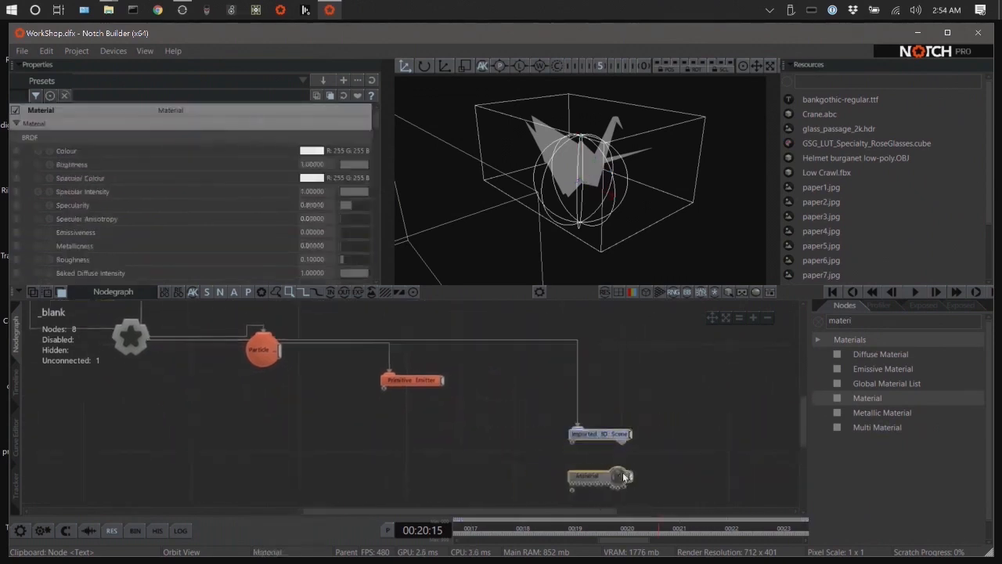
left_click(575, 444)
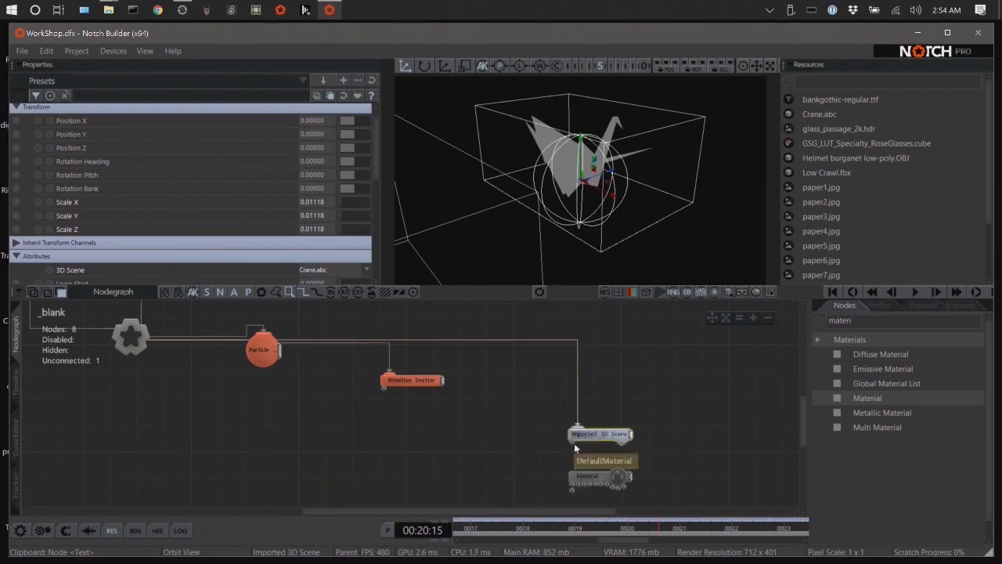
left_click_drag(631, 476, 572, 447)
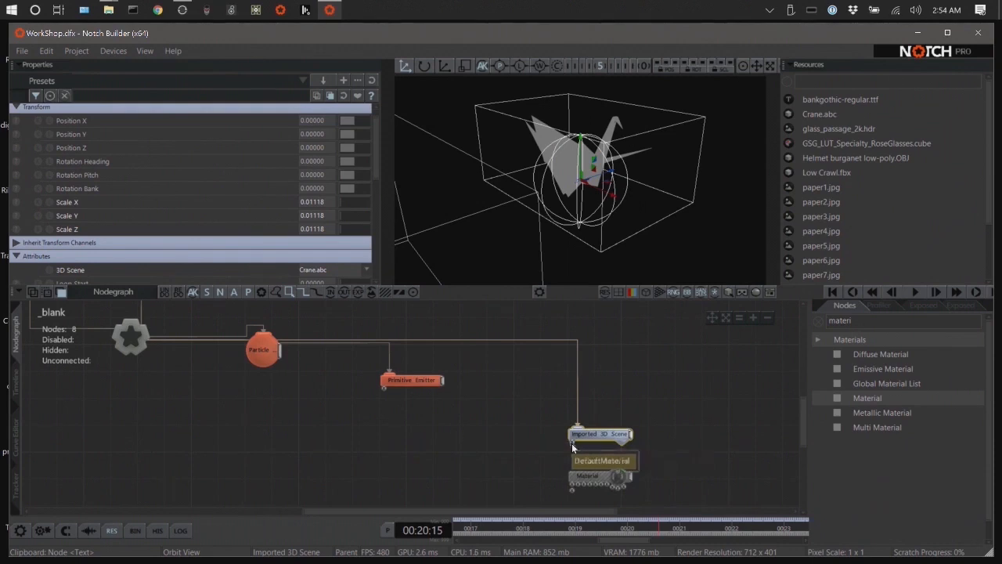
Look through the Material's properties and assign paper1.jpg as its Colour Texture.
left_click(619, 480)
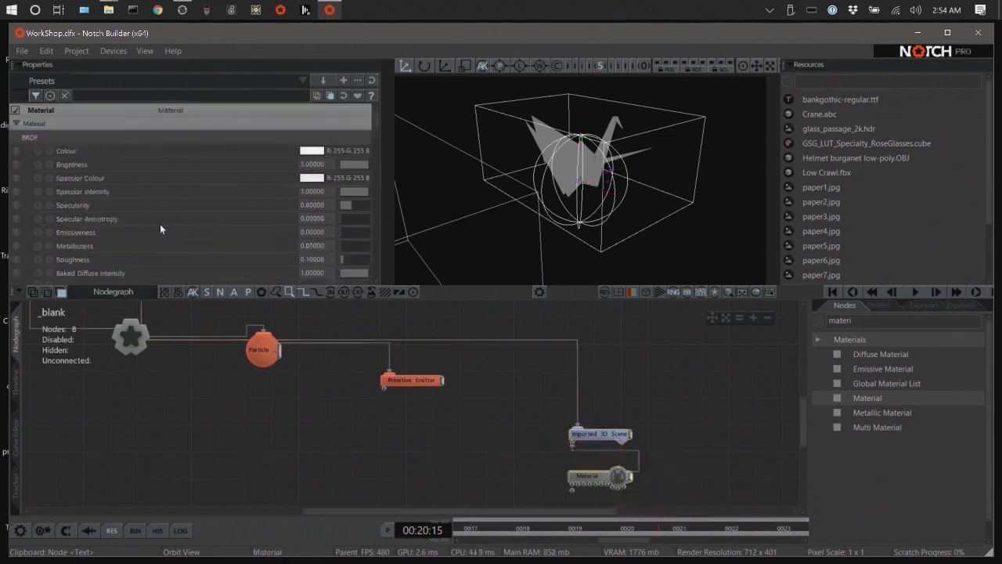
scroll(161, 219, "down", 10)
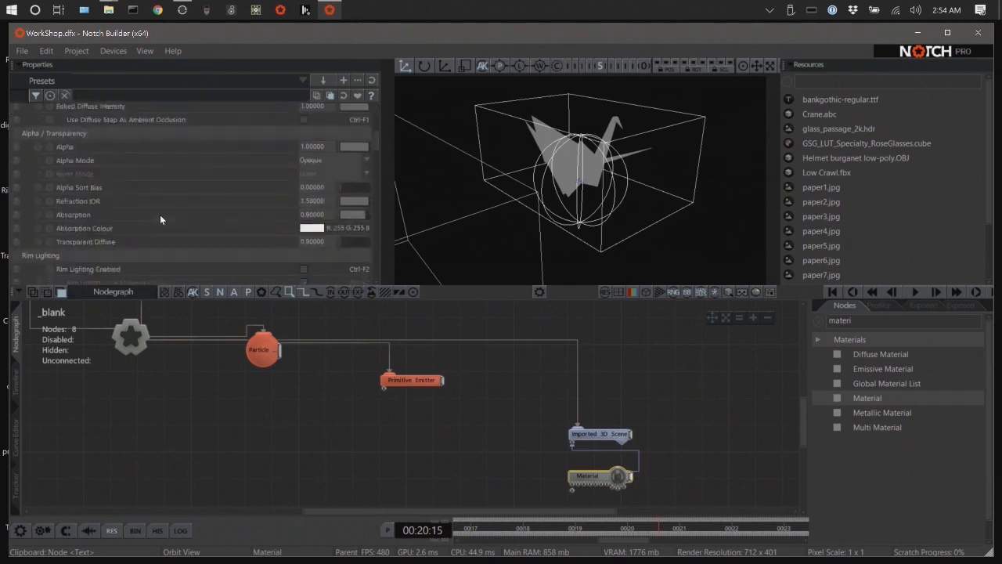
scroll(160, 214, "down", 5)
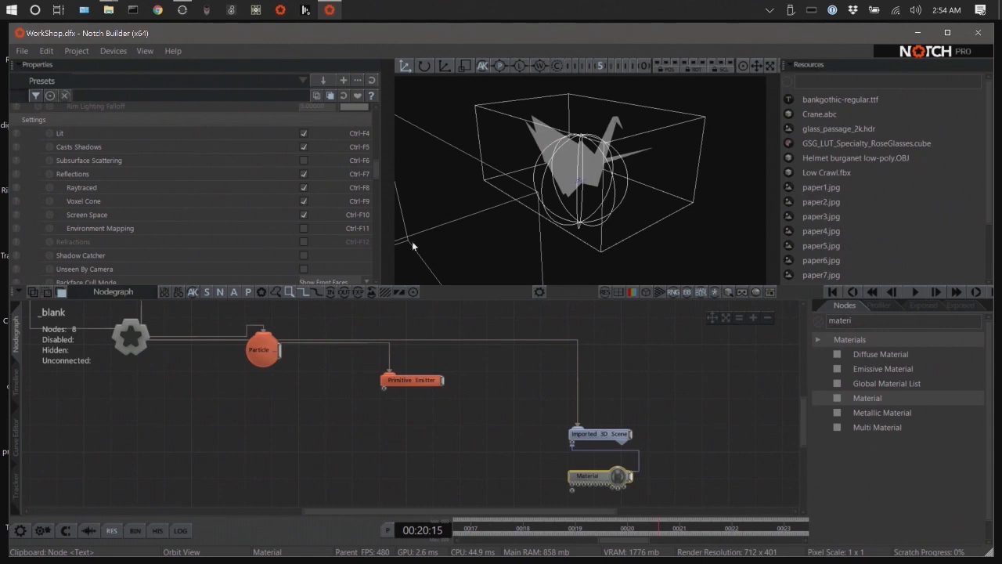
scroll(184, 215, "down", 10)
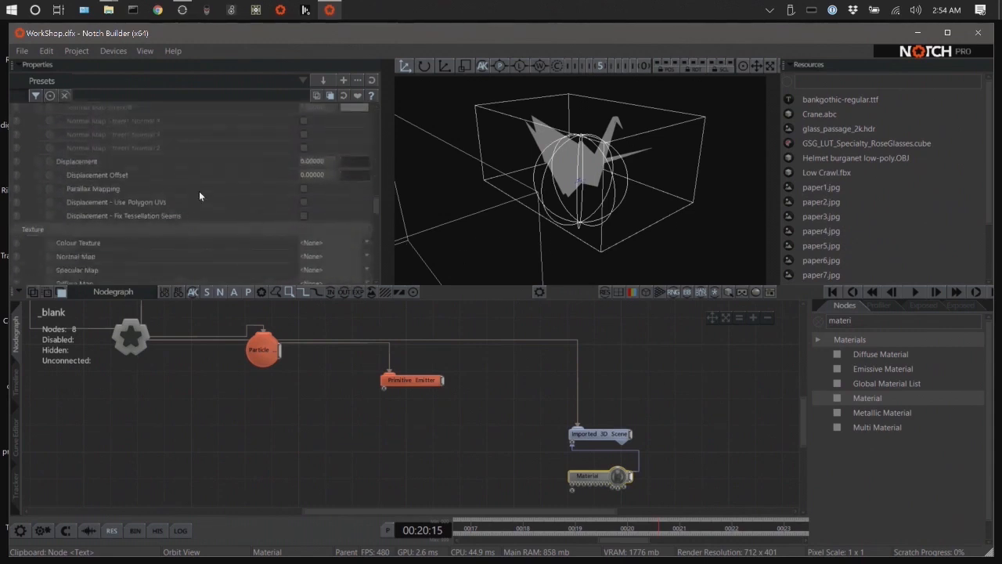
scroll(178, 210, "down", 12)
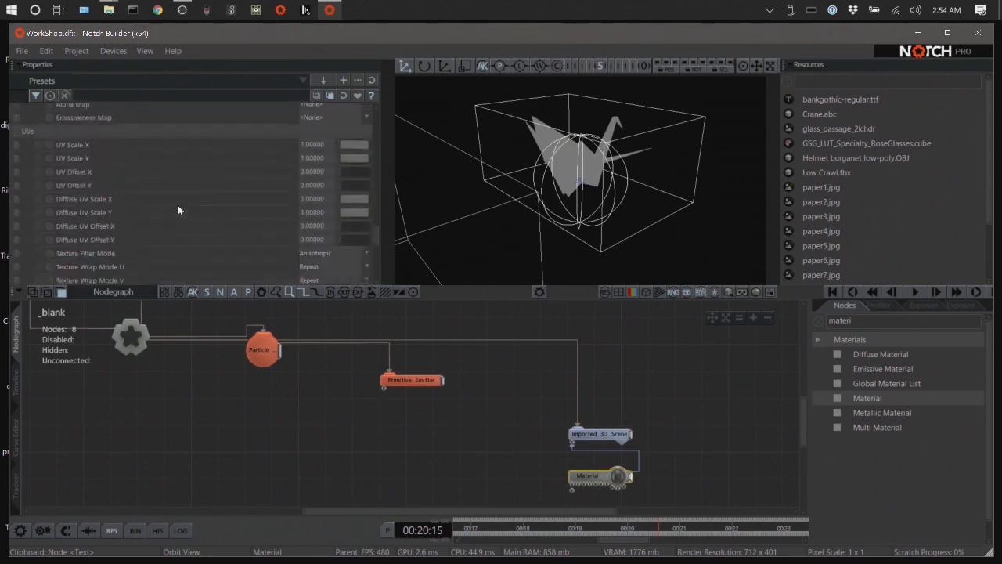
scroll(177, 213, "up", 10)
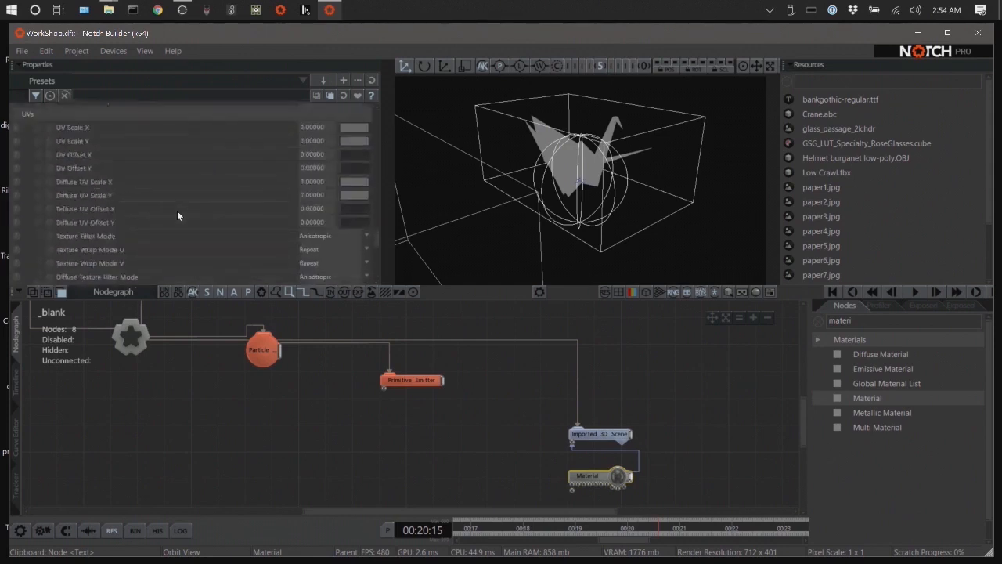
scroll(161, 213, "up", 5)
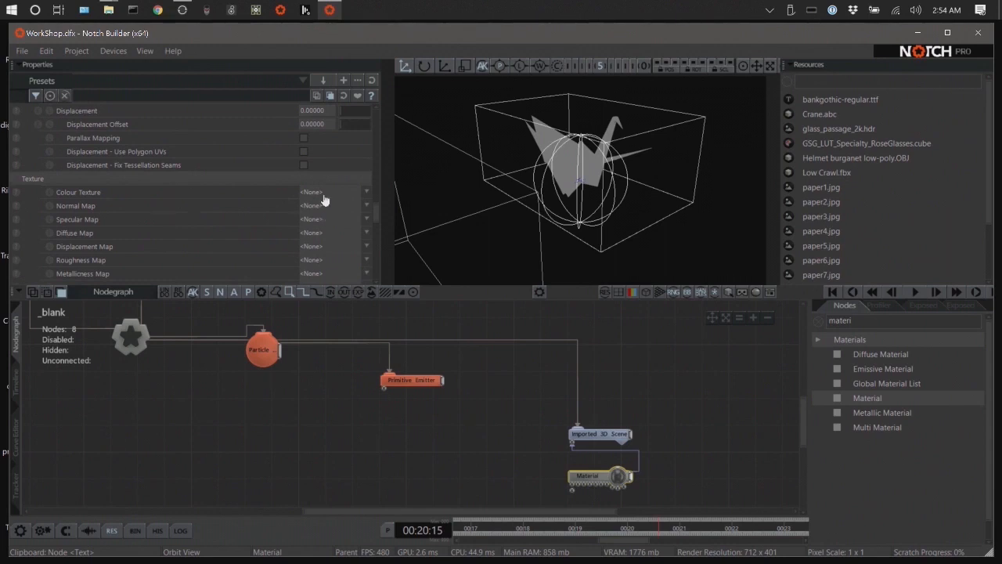
left_click(325, 198)
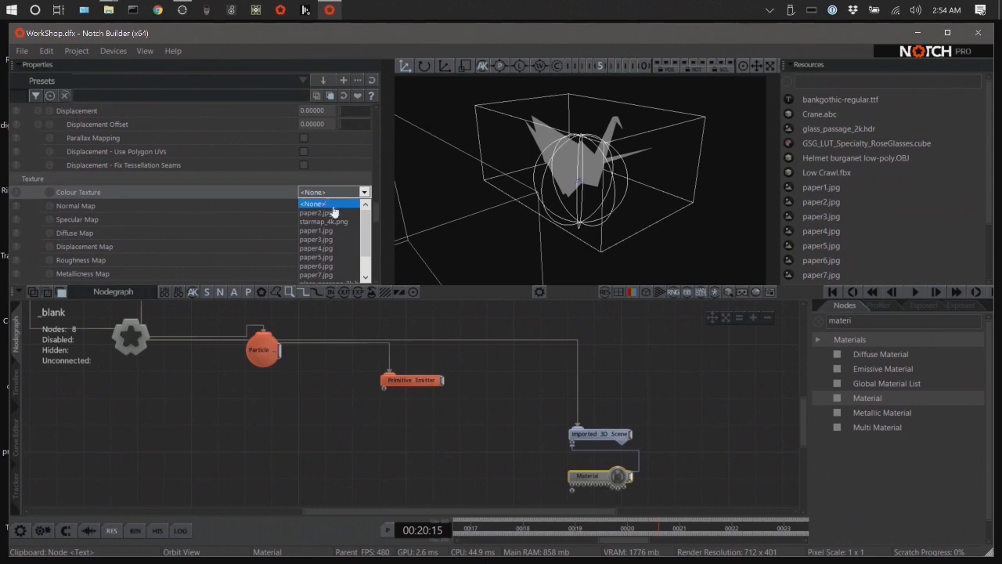
left_click(324, 232)
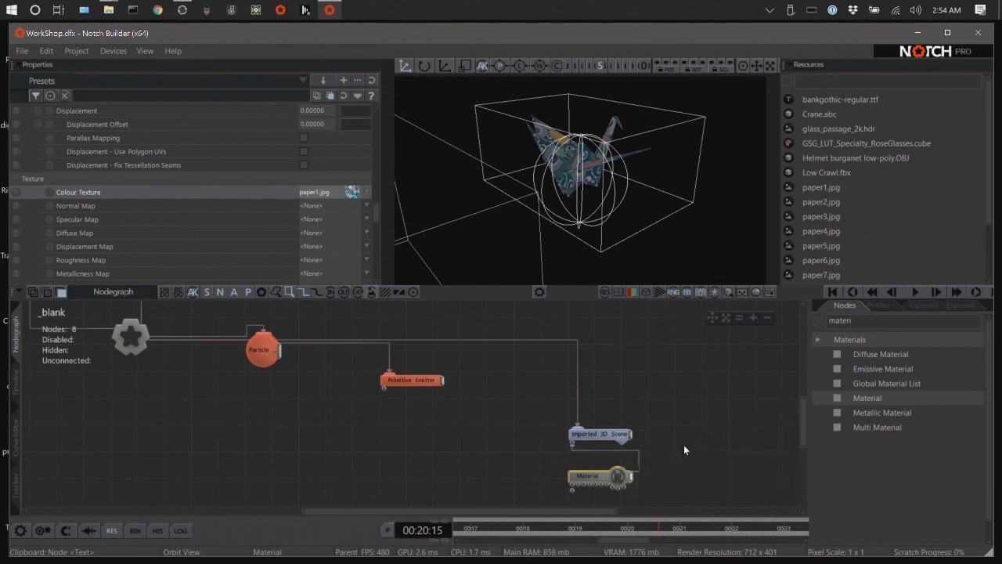
Play back the crane's animation to check the paper texture on the moving model.
left_click(916, 291)
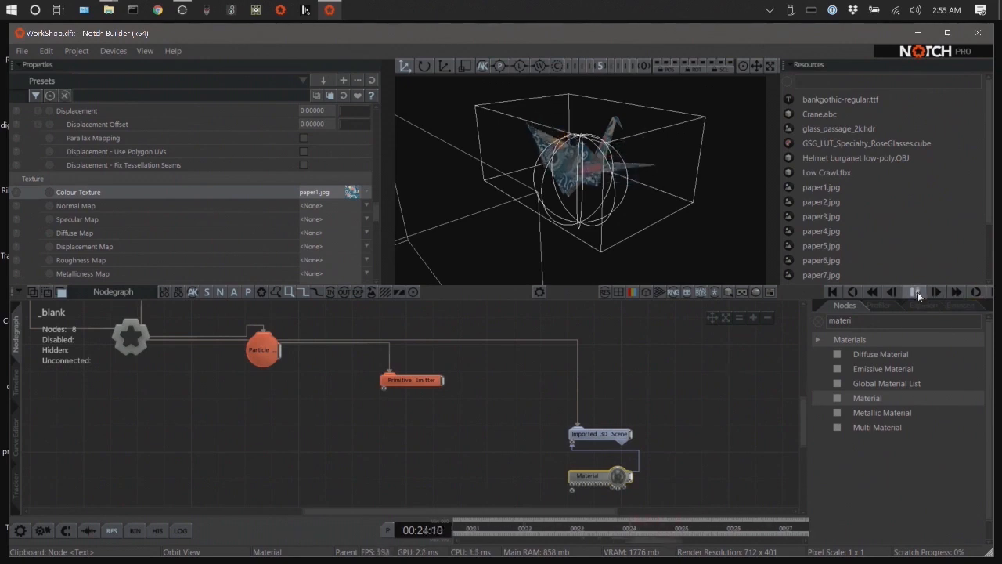
left_click(916, 292)
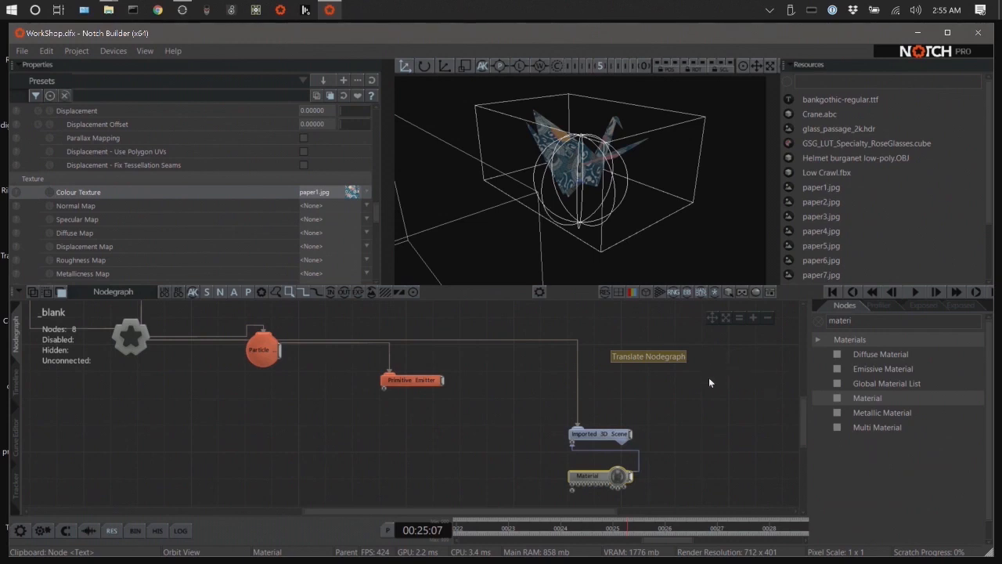
middle_click_drag(708, 382, 673, 408)
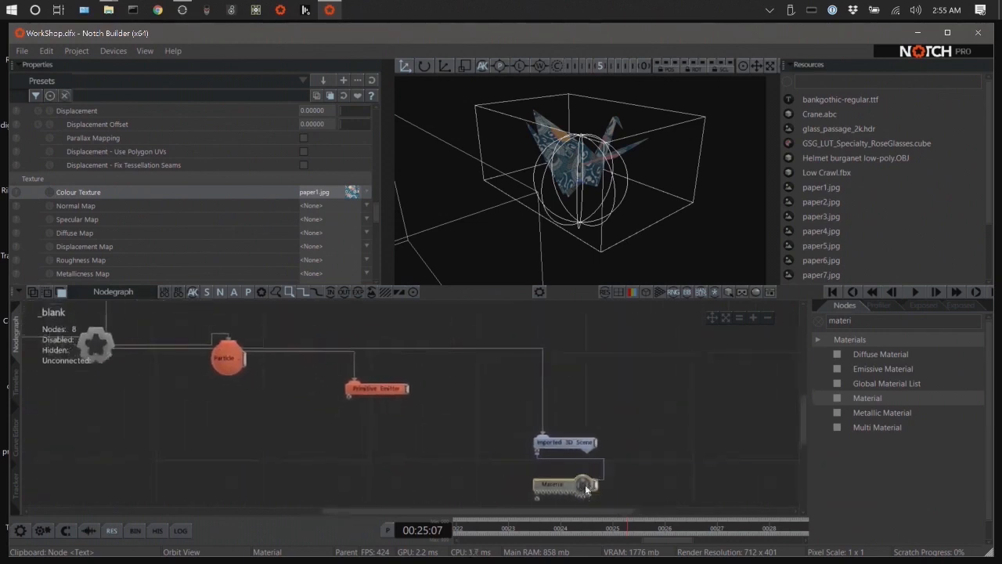
middle_click_drag(681, 400, 733, 375)
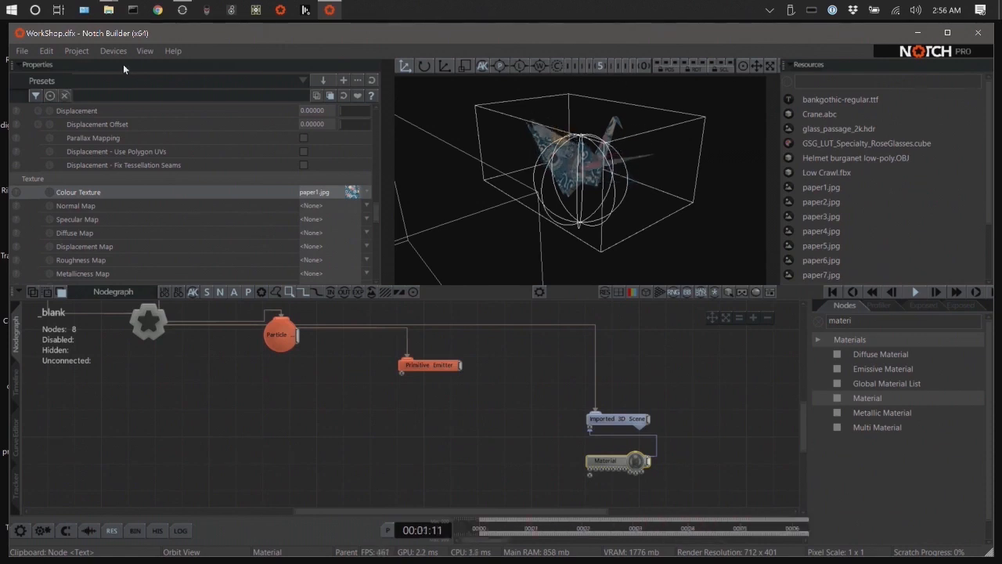
Turn off showing bounding boxes and range indicators while playing, and stop the playback.
left_click(142, 52)
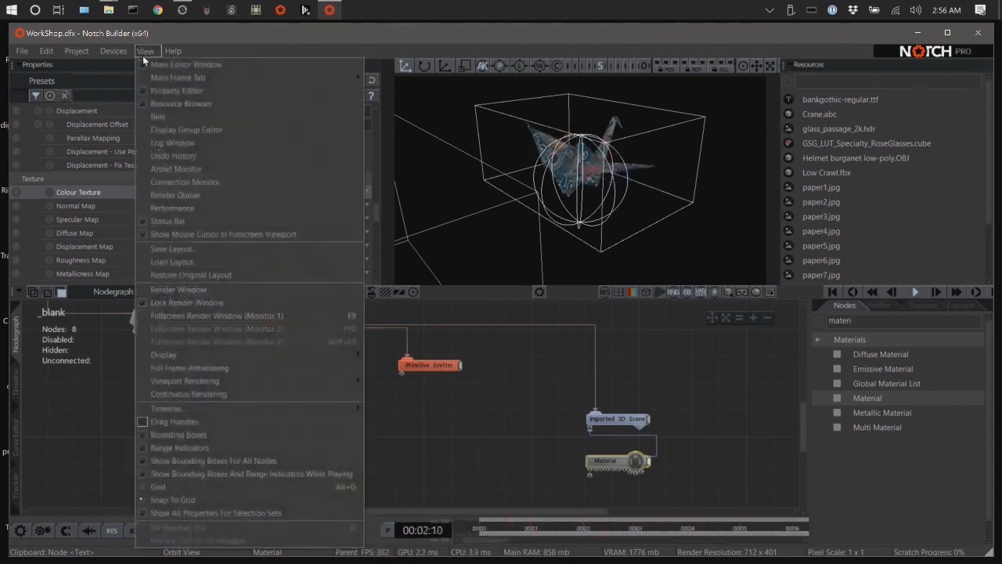
left_click(200, 474)
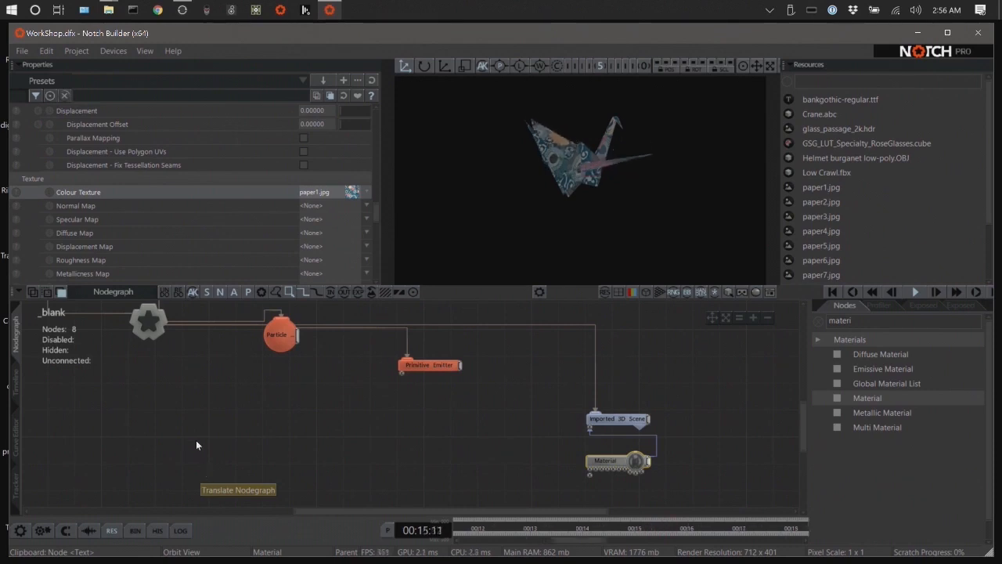
key("space")
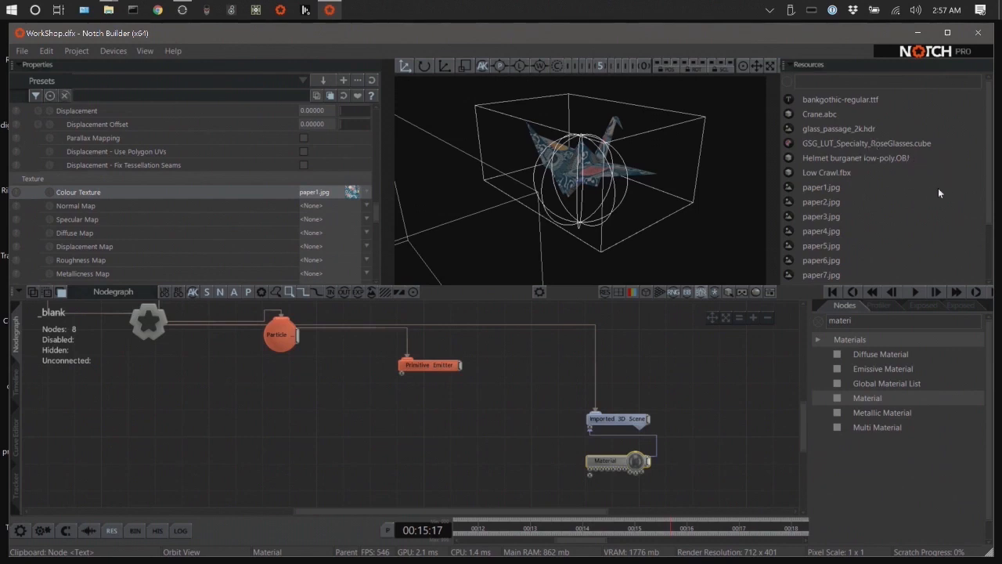
Search the nodes for "clone to" and add a Clone To Particles node below the Primitive Emitter.
double_click(871, 322)
type("c")
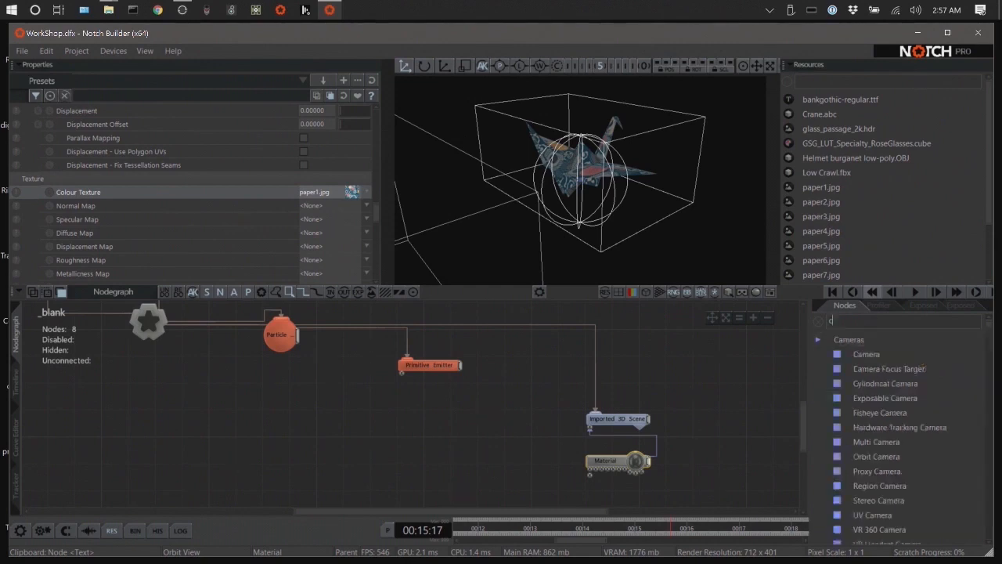
type("lone")
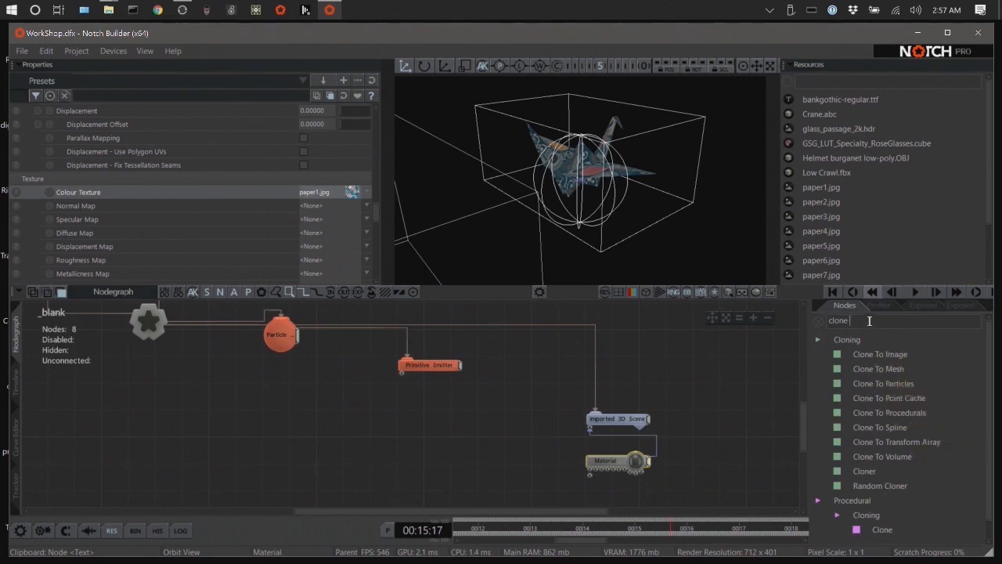
type("to")
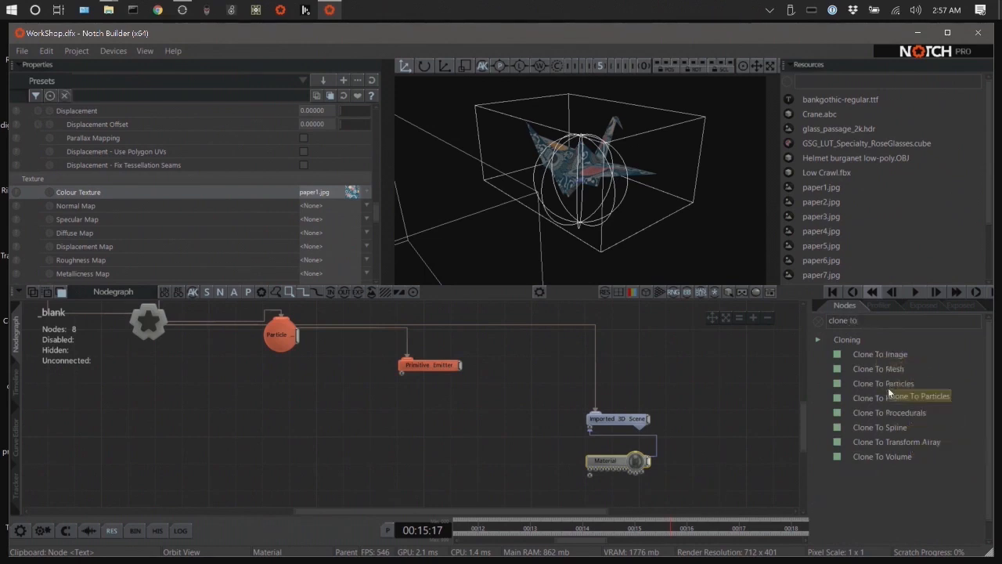
left_click_drag(889, 382, 637, 371)
left_click_drag(453, 442, 455, 444)
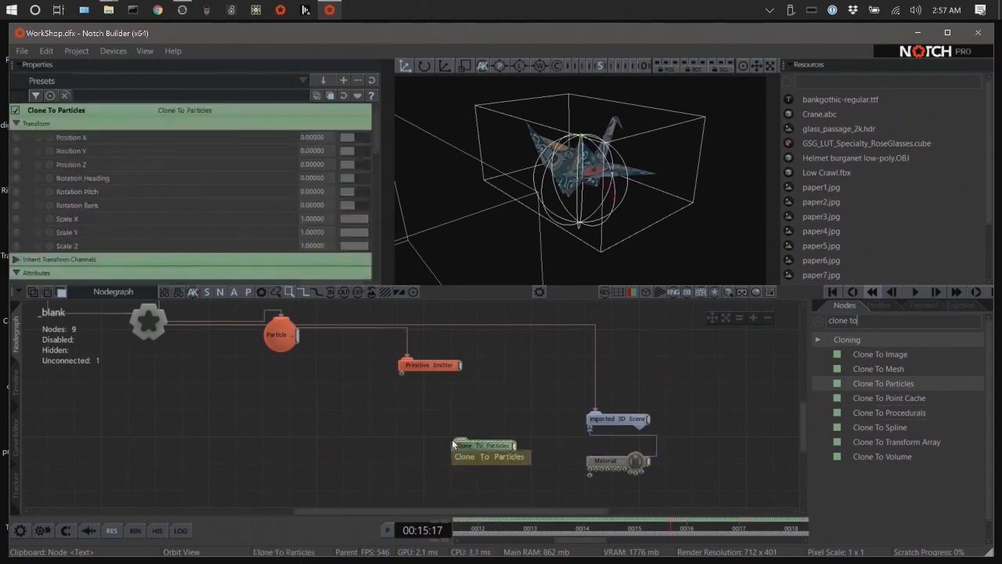
Delete the link between the Root and the Imported 3D Scene, and connect the scene to the Particle Root instead.
left_click(616, 360)
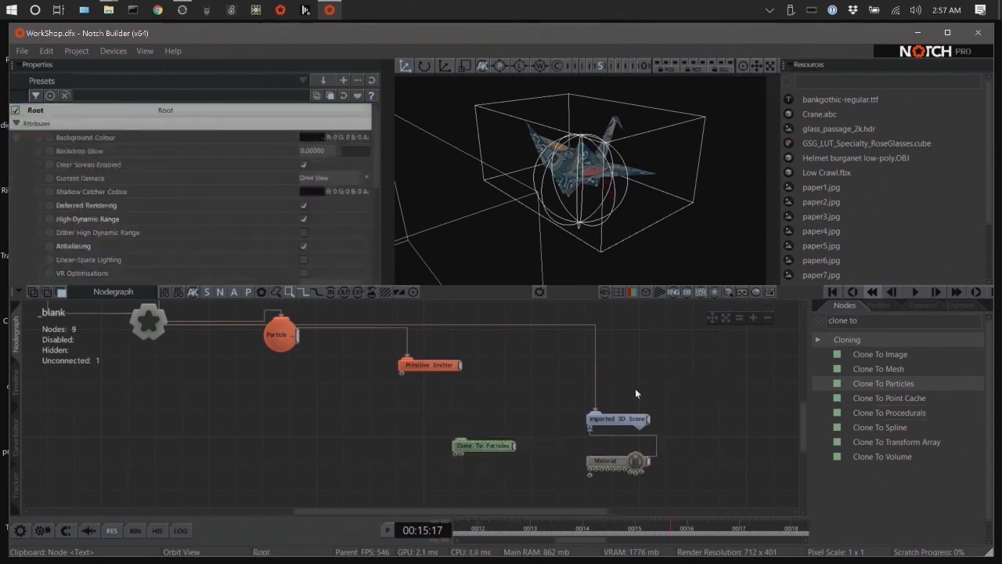
mouse_move(595, 383)
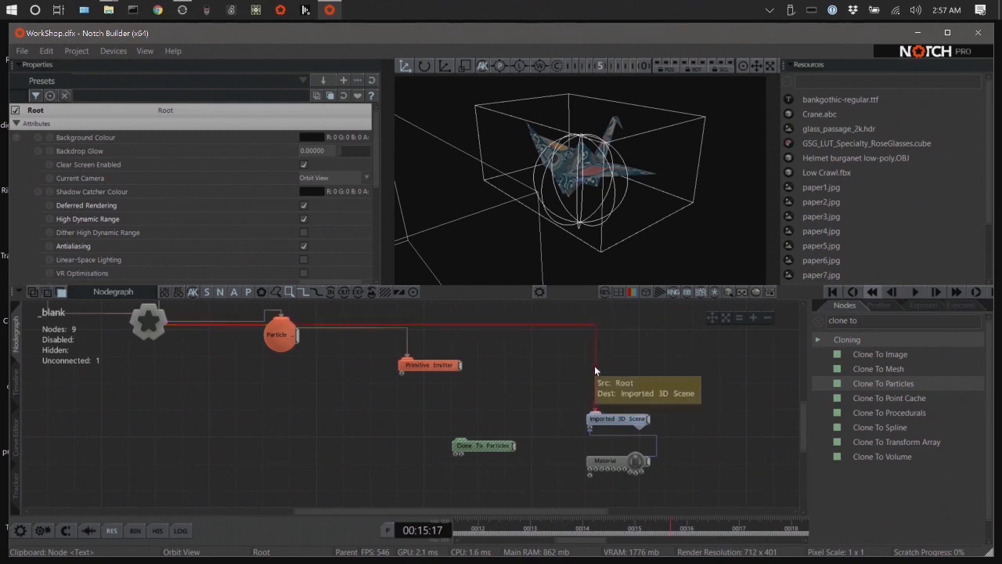
left_click(594, 366)
key("Delete")
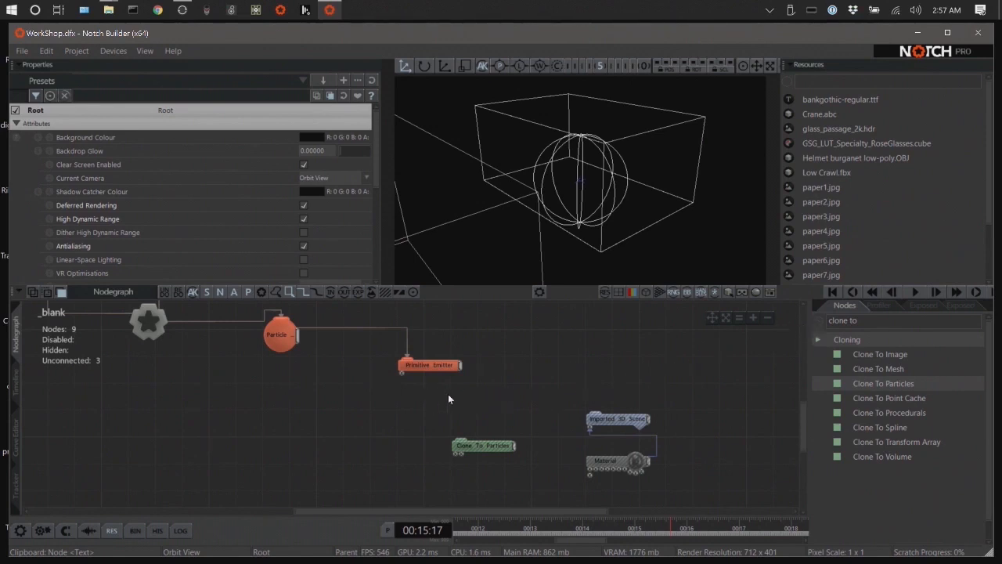
left_click_drag(297, 336, 596, 420)
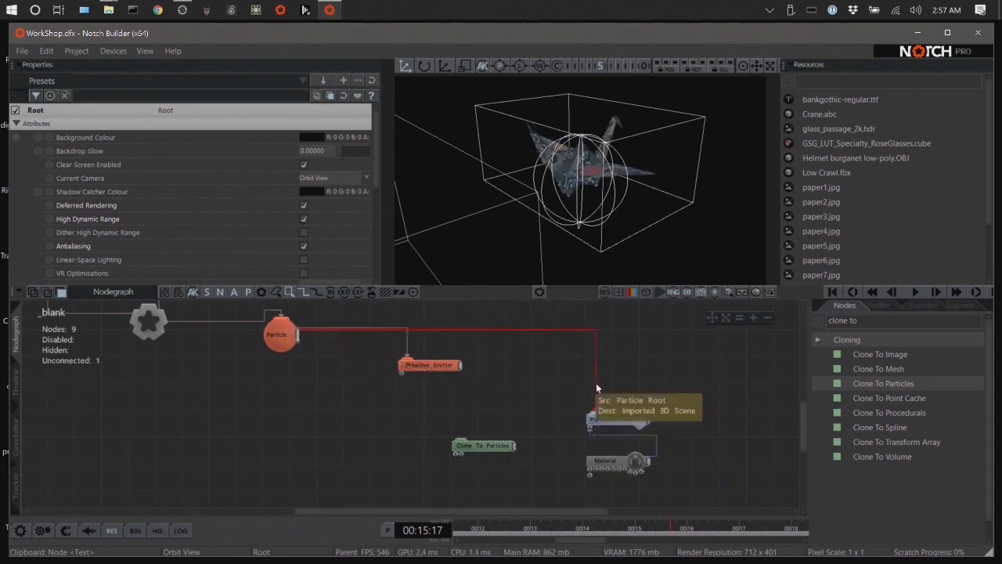
Cut the link between the Particle Root and the Imported 3D Scene, then connect the Particle Root to Clone To Particles as parent and particle input.
left_click(595, 384)
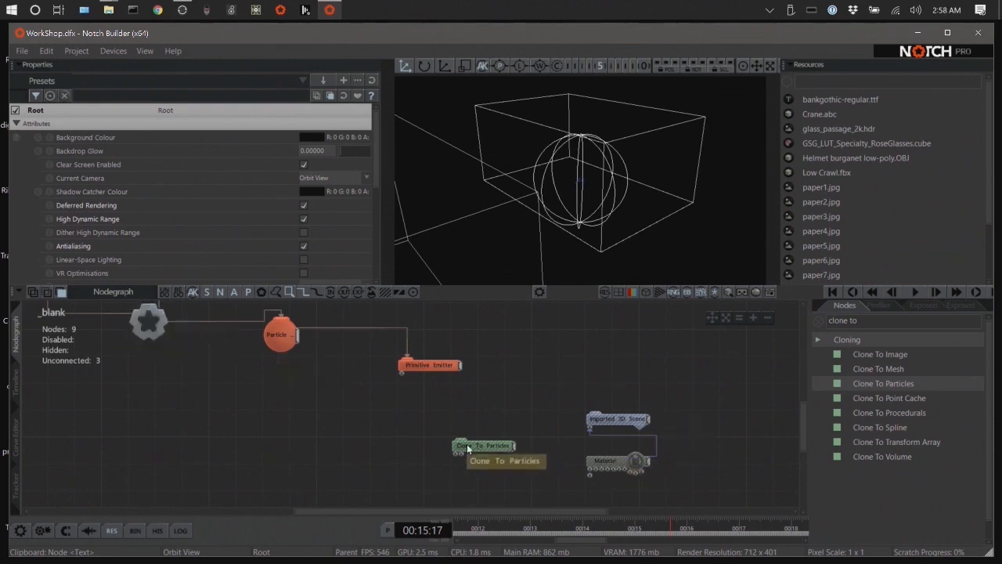
left_click_drag(467, 446, 494, 420)
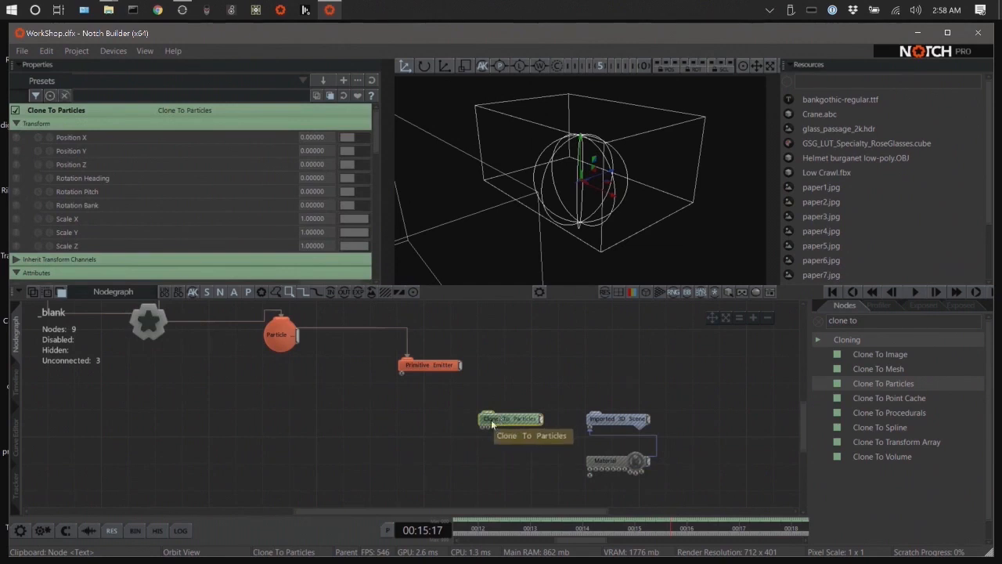
mouse_move(164, 322)
left_mouse_down()
mouse_move(320, 311)
mouse_move(506, 340)
mouse_move(292, 403)
mouse_move(467, 428)
mouse_move(525, 406)
mouse_move(439, 456)
mouse_move(357, 454)
mouse_move(371, 451)
left_mouse_up()
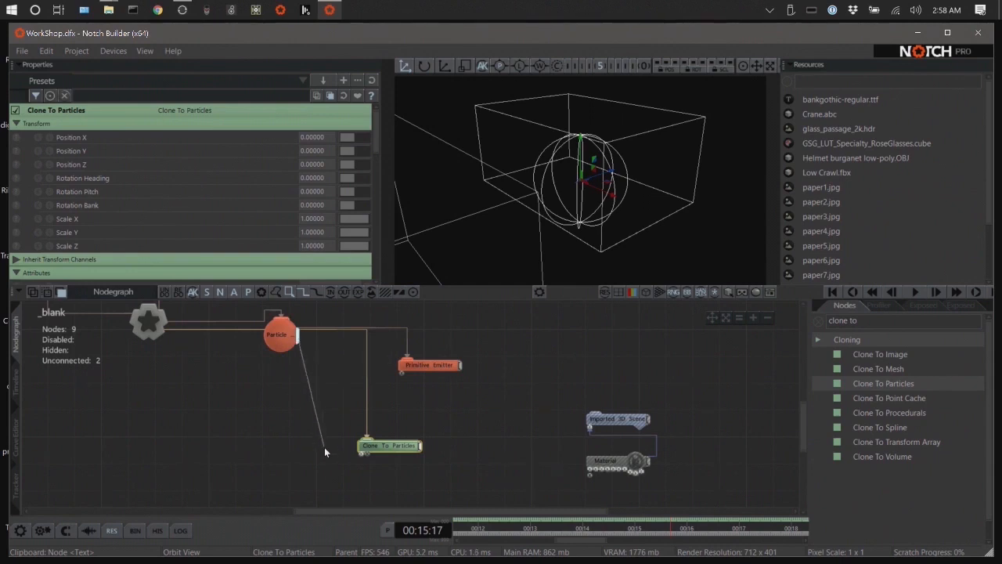
left_click_drag(325, 450, 358, 456)
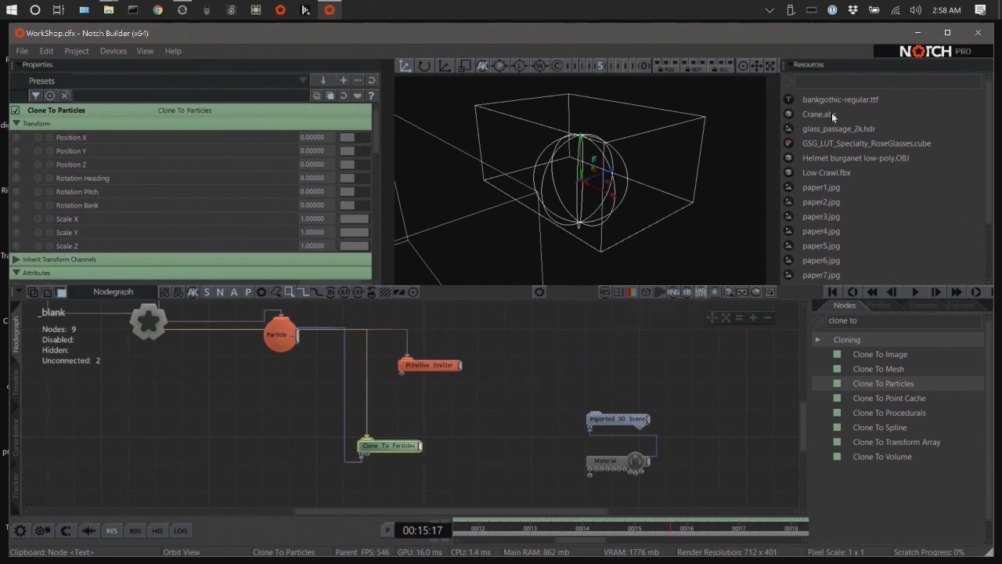
Connect the Imported 3D Scene beneath the Clone To Particles node and play back the cloned cranes.
left_click(914, 293)
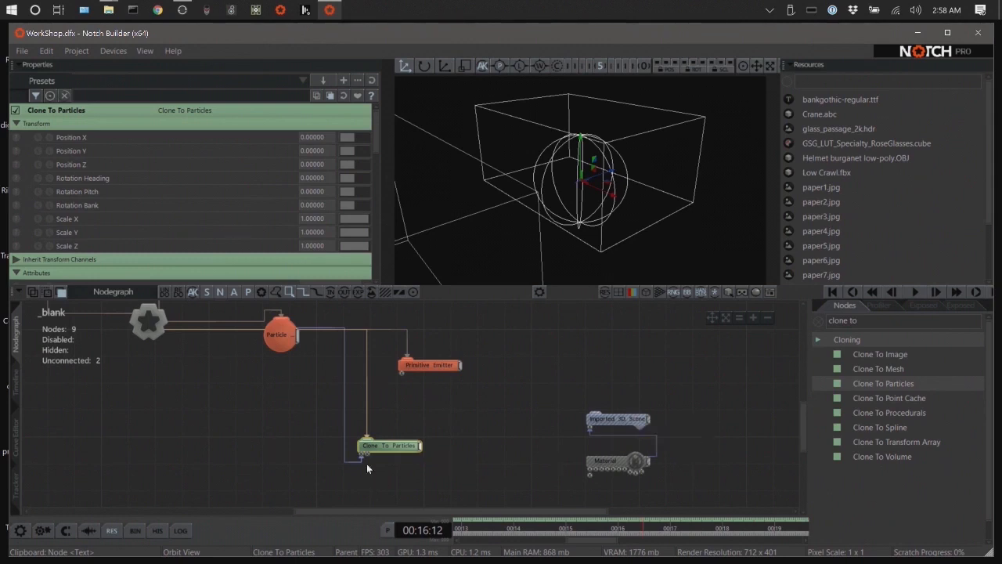
mouse_move(415, 447)
left_mouse_down()
mouse_move(525, 422)
mouse_move(600, 419)
left_mouse_up()
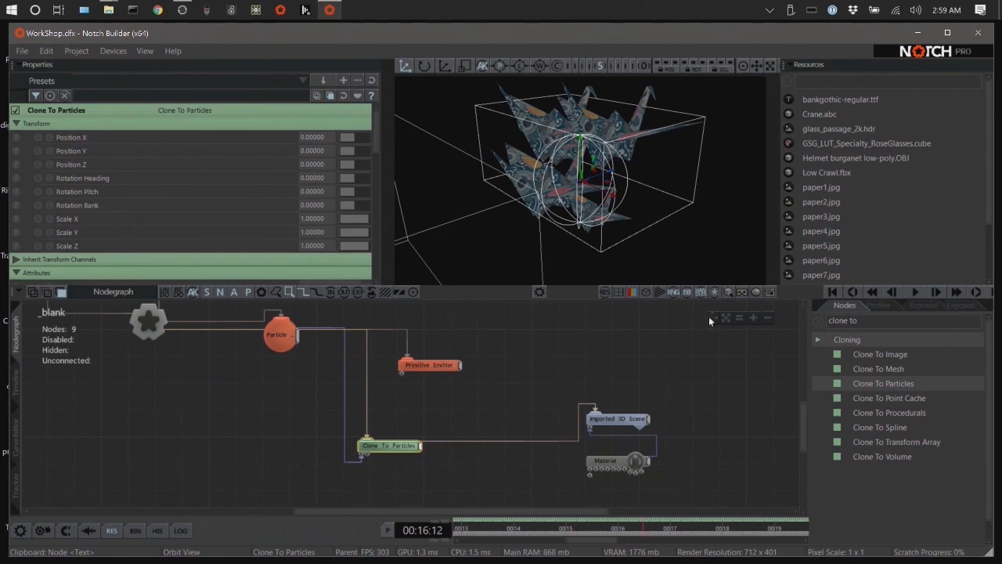
left_click(914, 292)
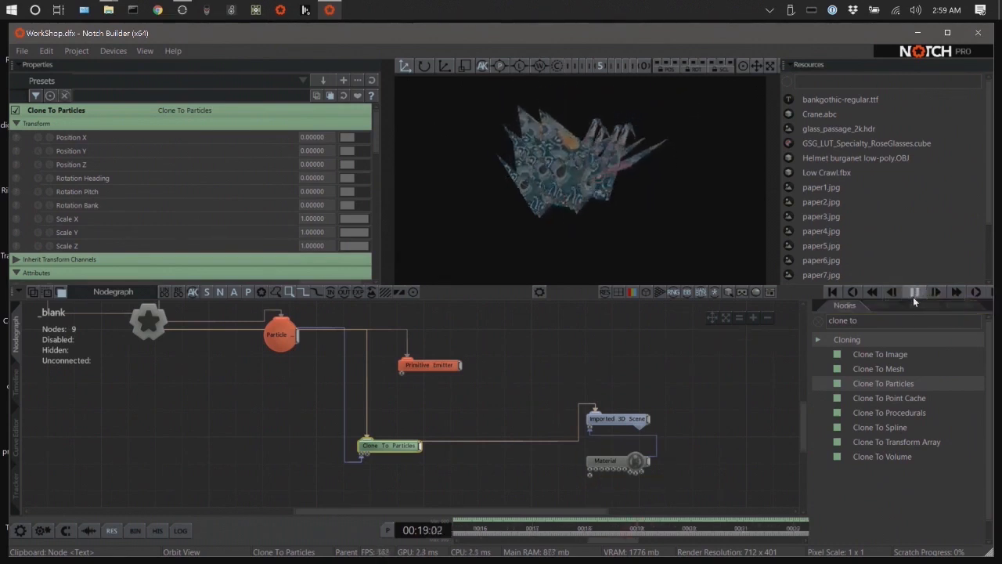
left_click(913, 297)
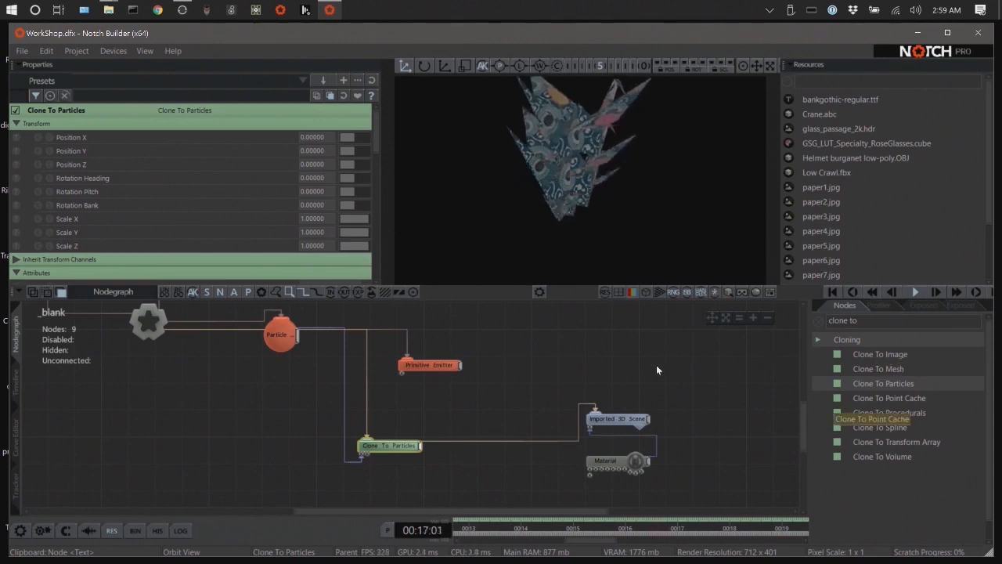
Search the nodes for "flock", add a Flocking Affector beside Clone To Particles, and connect it to the Particle Root.
left_click(868, 319)
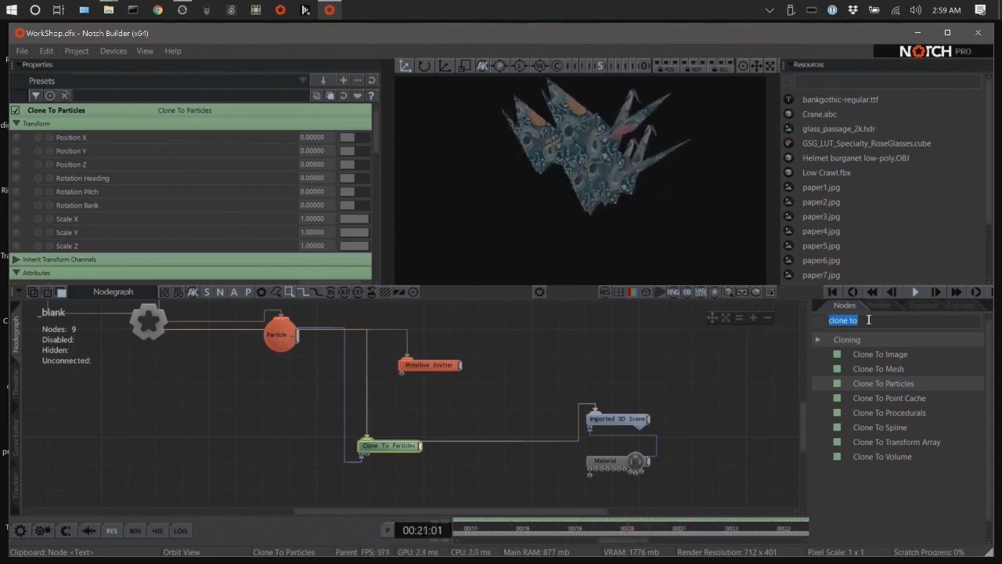
type("flock")
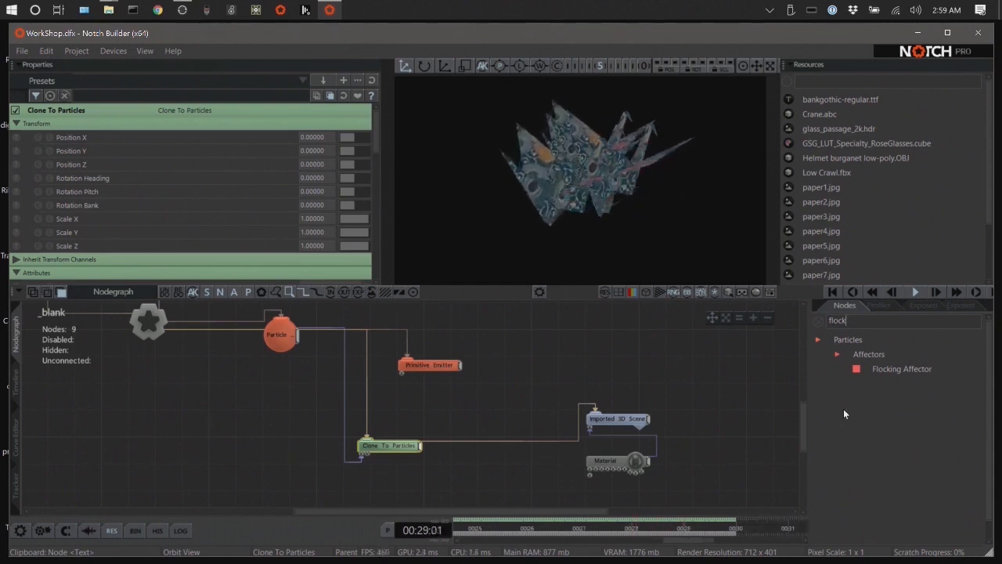
left_click_drag(903, 370, 655, 426)
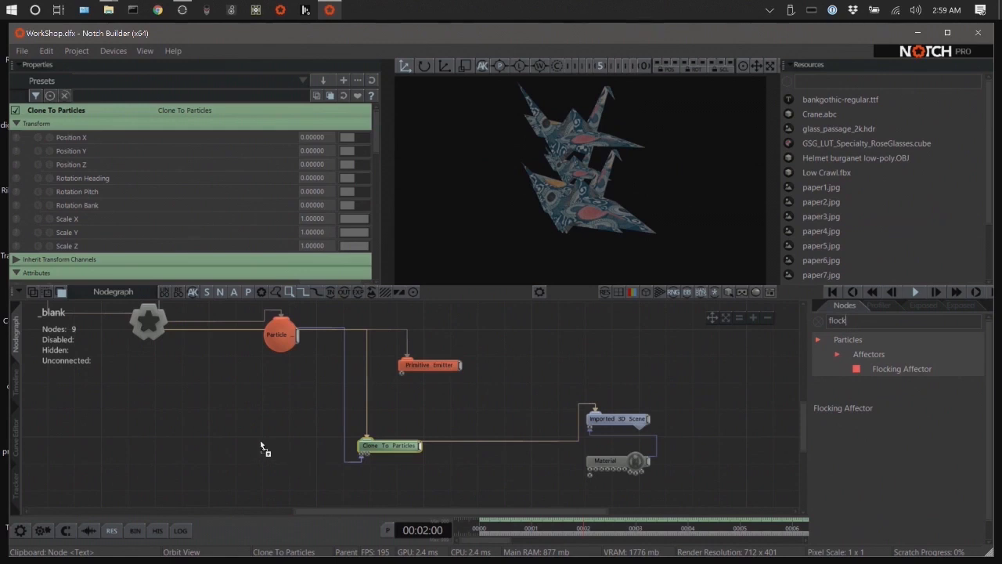
left_click_drag(275, 453, 277, 455)
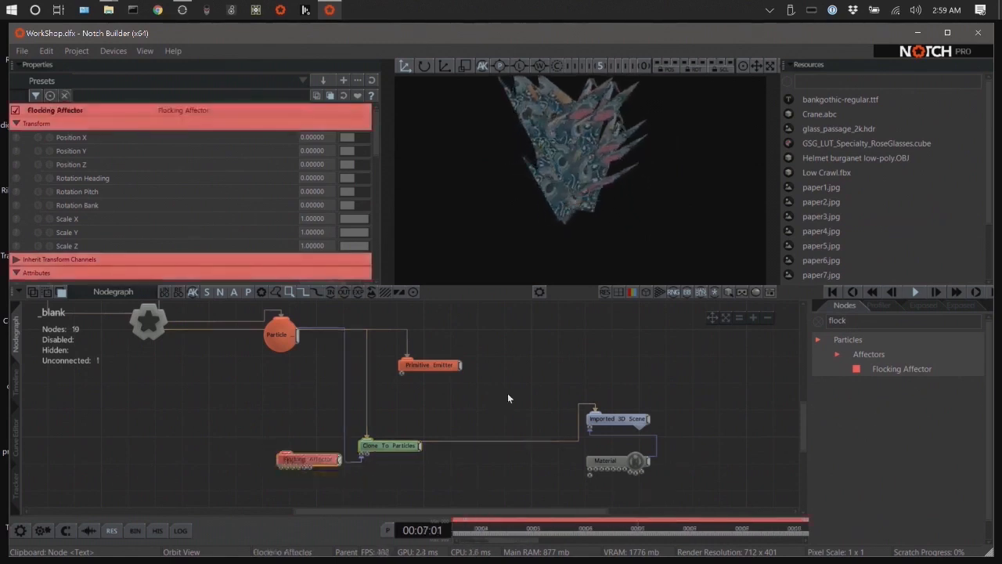
middle_click_drag(508, 395, 594, 413)
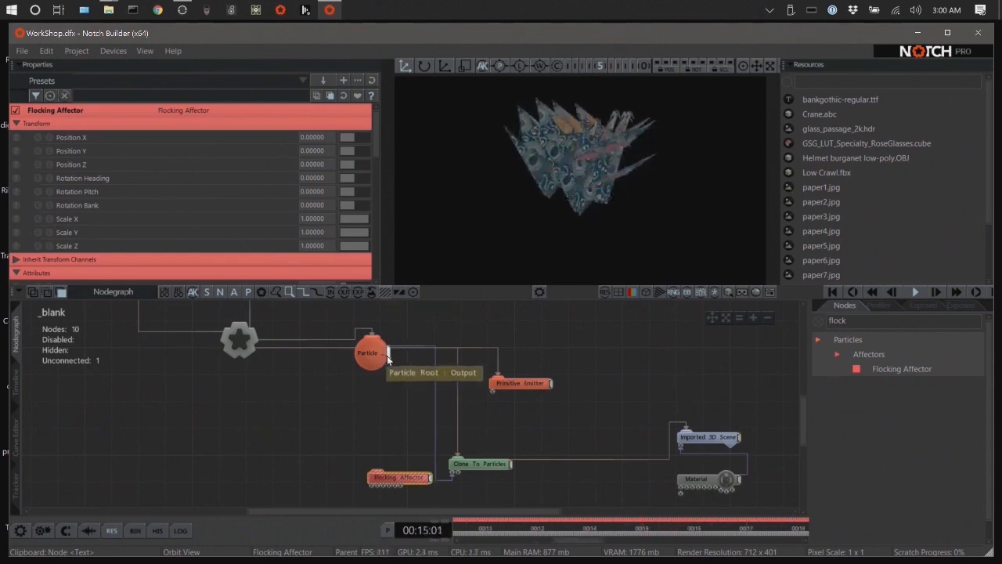
left_click_drag(387, 355, 390, 472)
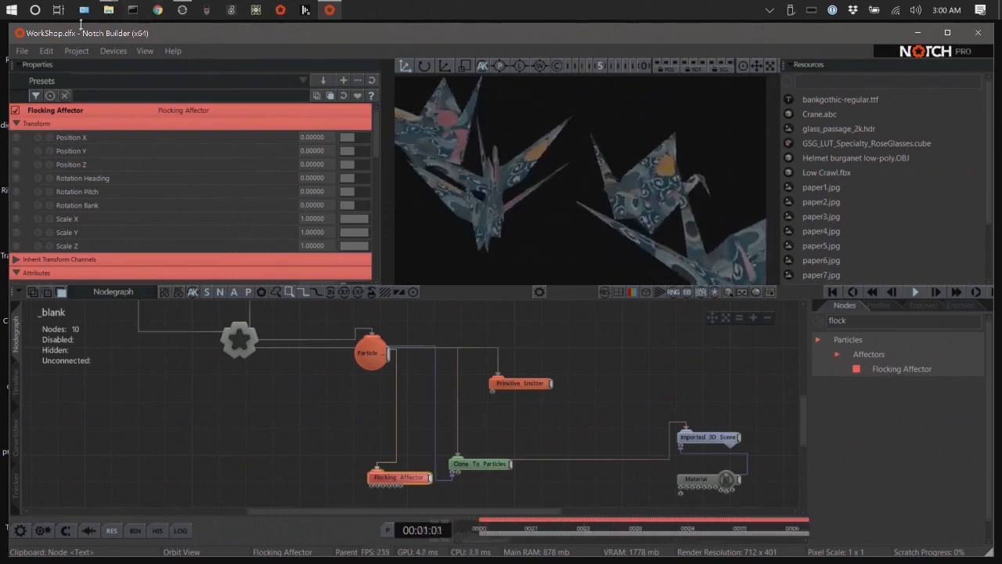
Examine the general Project Settings, including the project loop action, and leave them without changes.
left_click(23, 51)
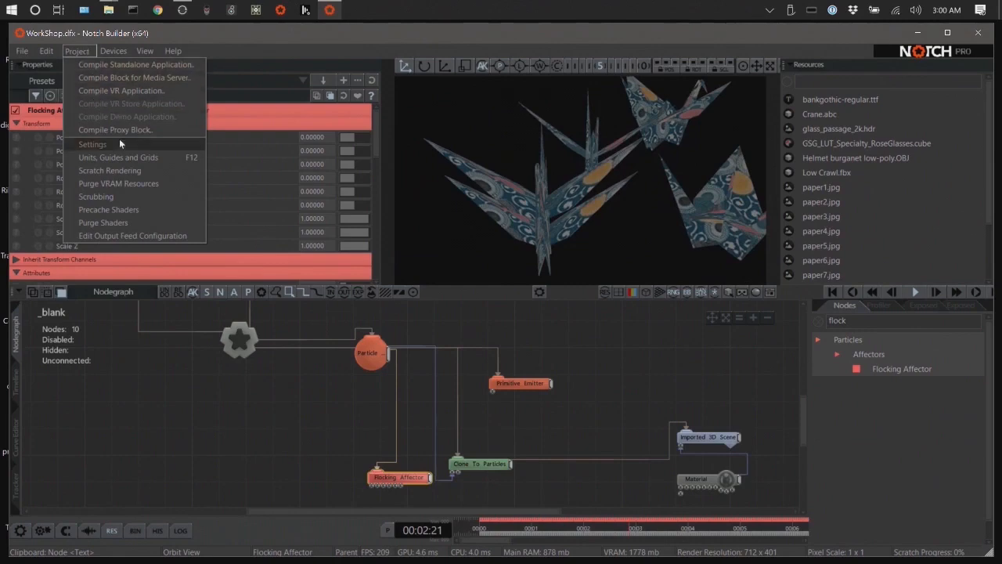
left_click(120, 138)
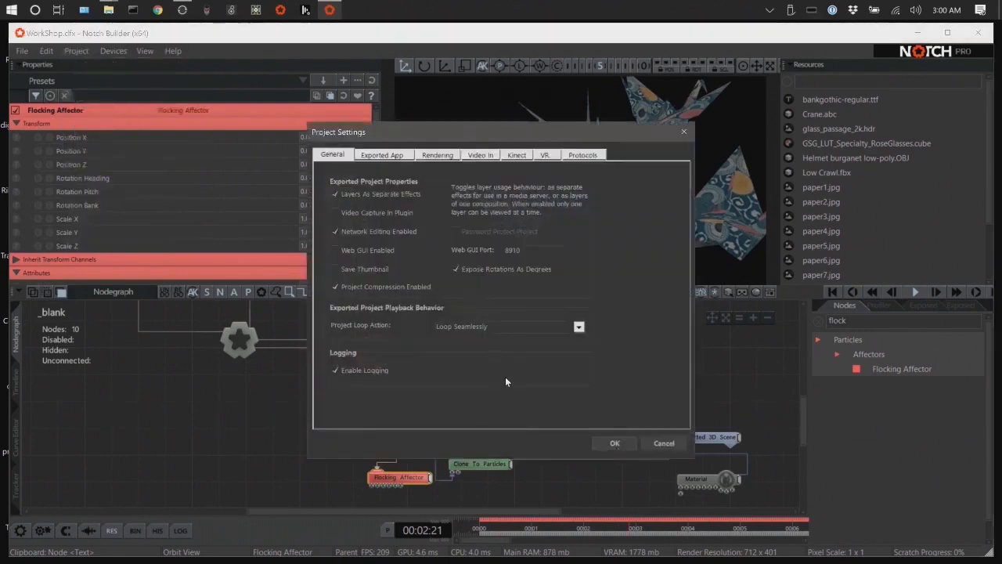
left_click(667, 444)
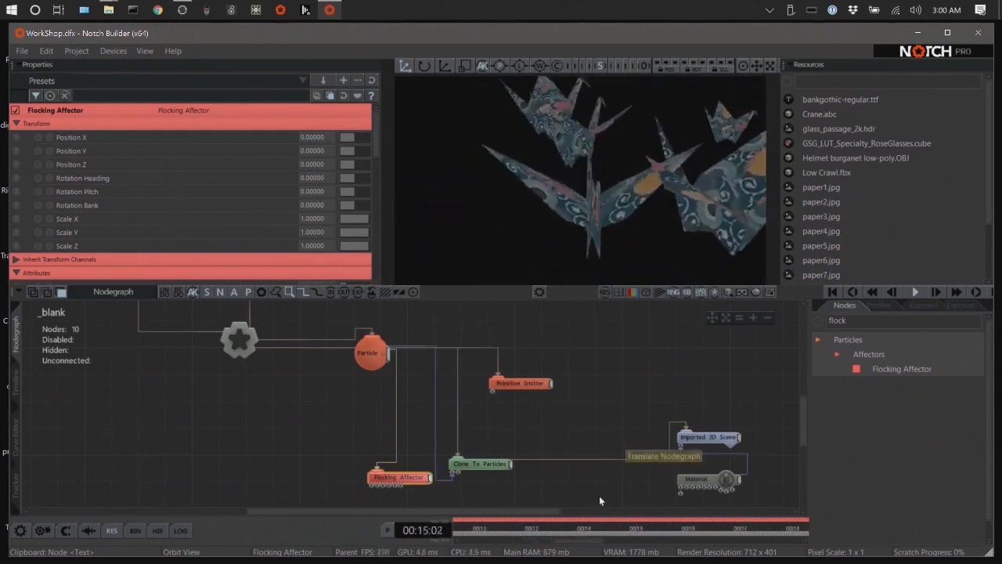
Rearrange the Imported 3D Scene and its Material together so they sit just below and well to the right of Clone To Particles.
middle_click_drag(627, 392, 517, 311)
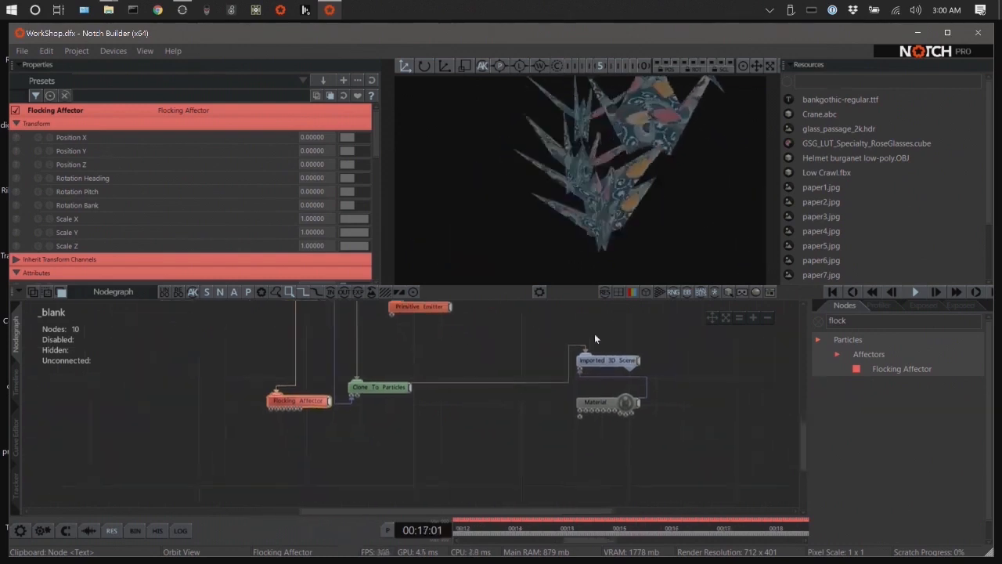
left_click(600, 361)
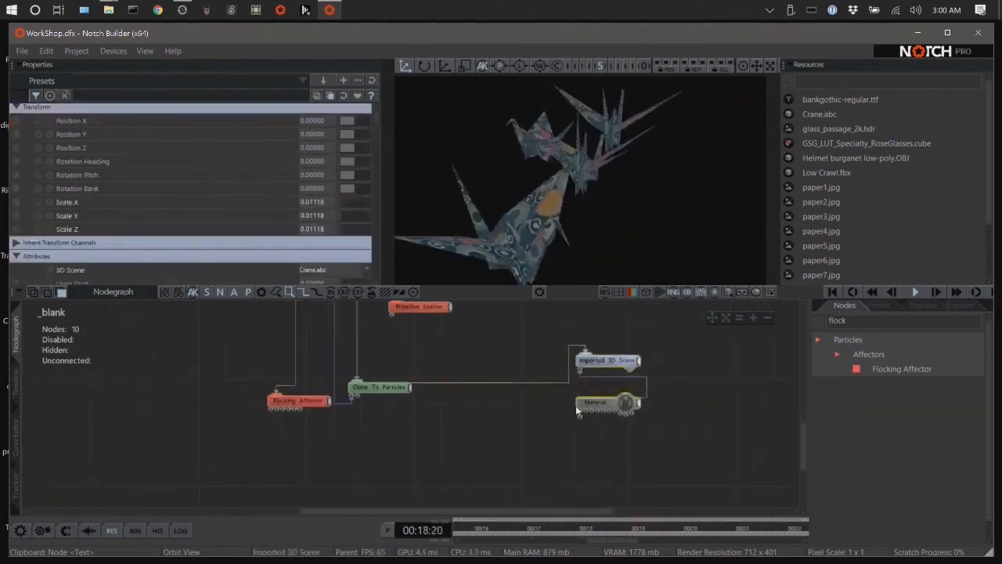
left_click_drag(582, 363, 472, 427)
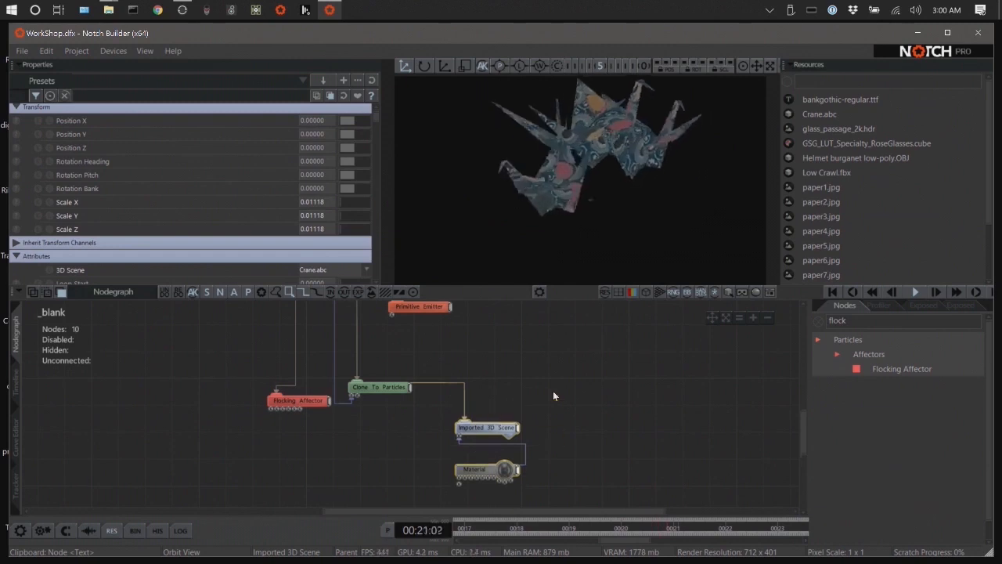
middle_click_drag(553, 390, 615, 405)
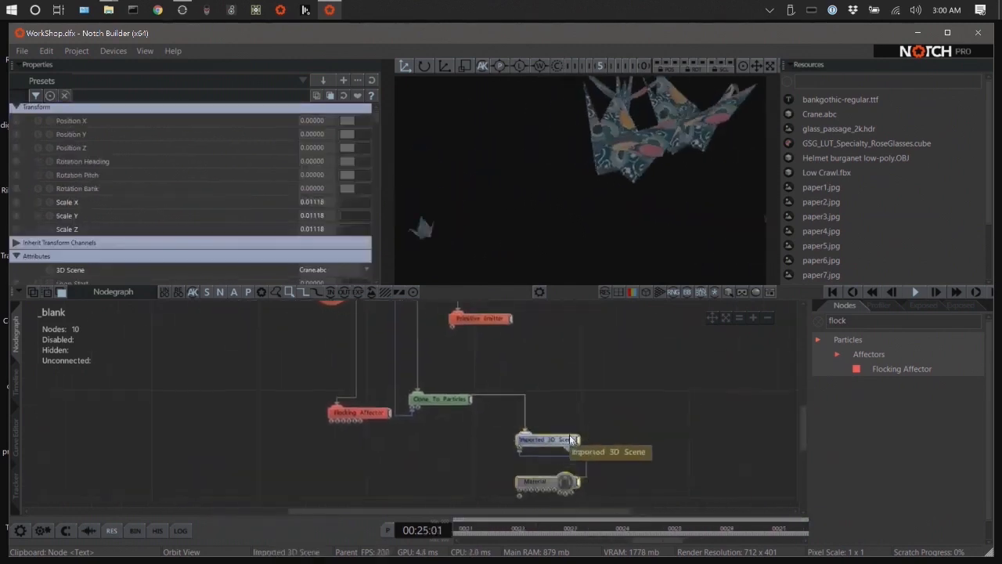
left_click_drag(577, 446, 657, 421)
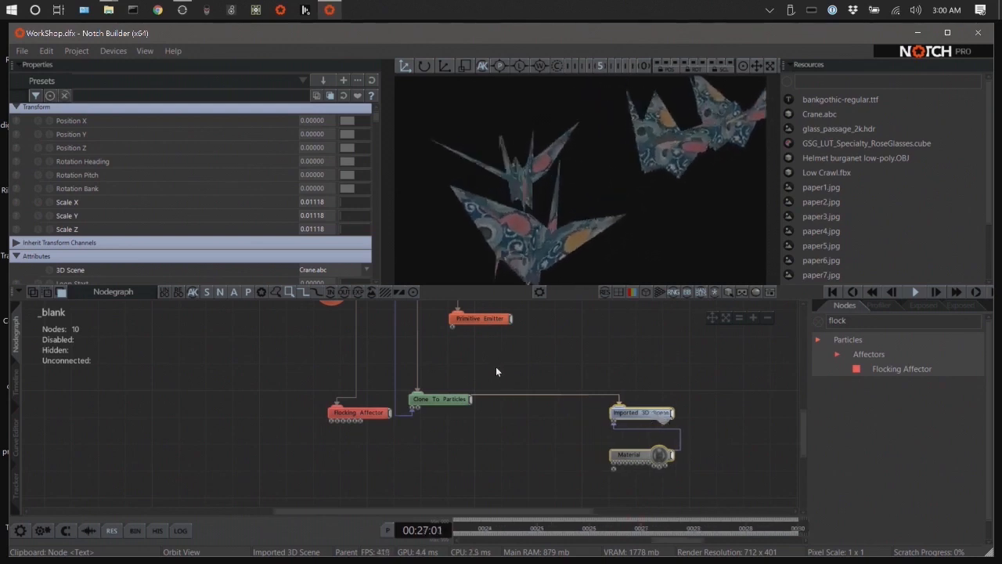
middle_click_drag(496, 366, 532, 384)
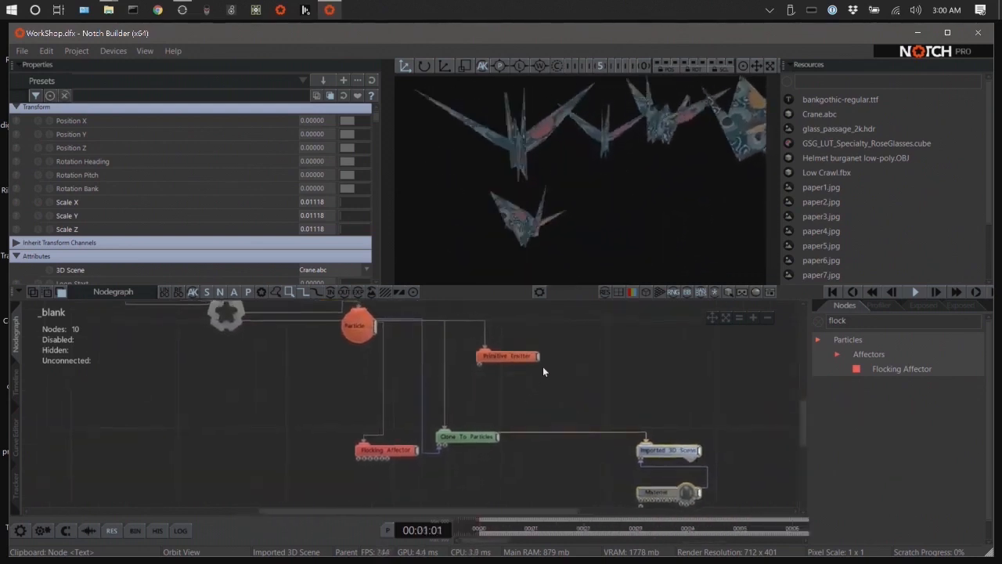
scroll(530, 370, "down", 1)
scroll(507, 381, "down", 2)
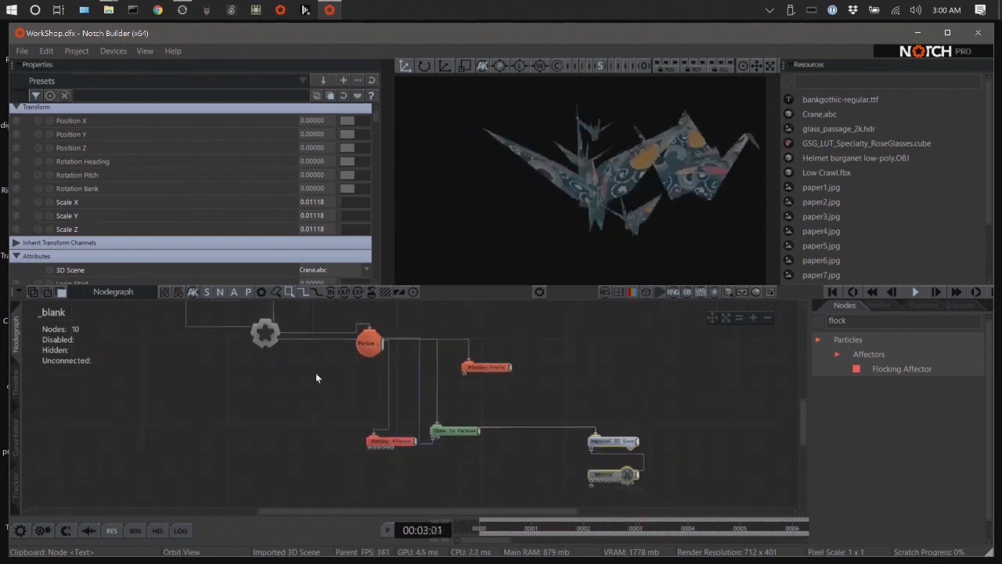
middle_click_drag(318, 316, 342, 316)
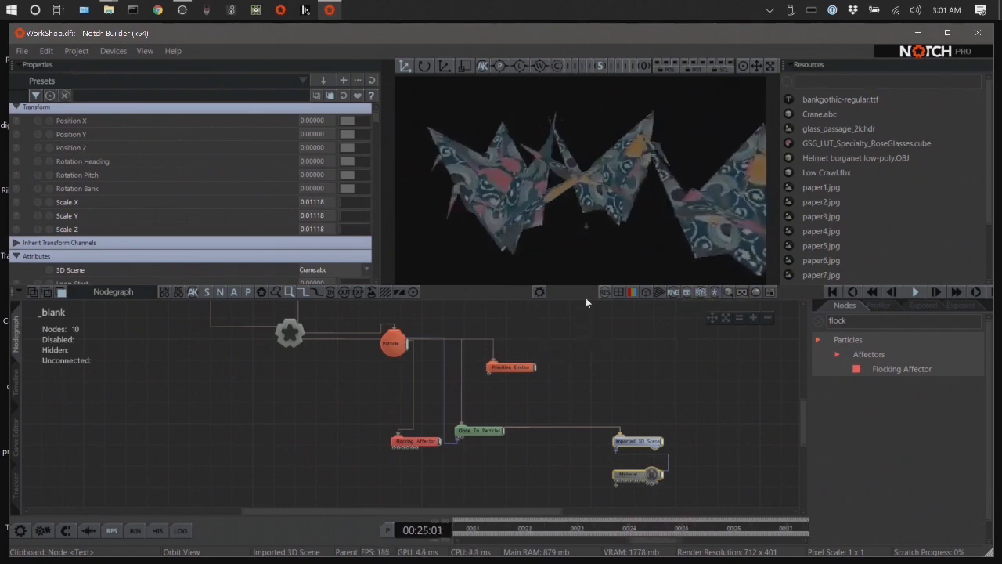
Switch the viewport from the orbit view to the scene camera, and space the Flocking Affector and Clone To Particles nodes farther apart.
left_click(647, 68)
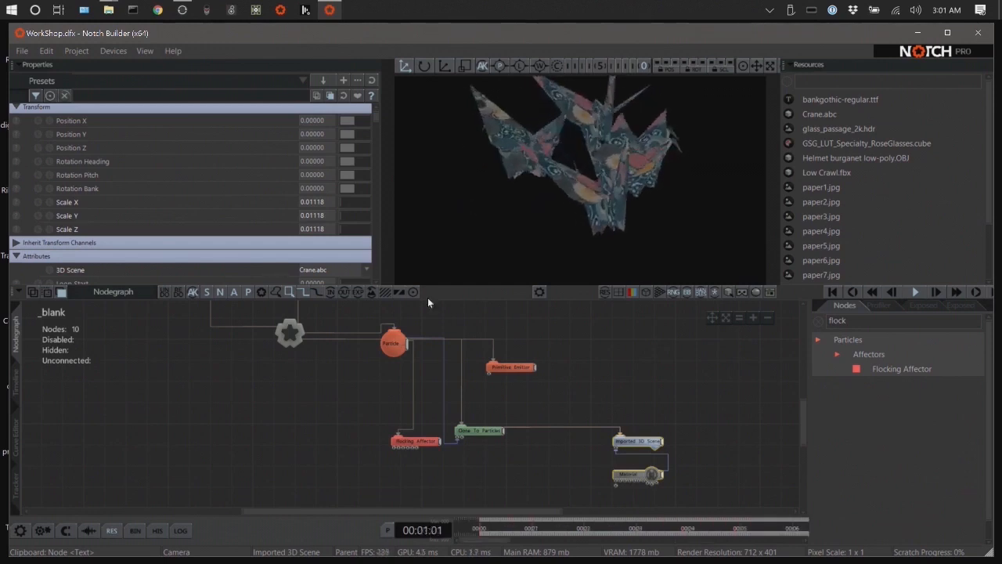
left_click_drag(421, 443, 401, 455)
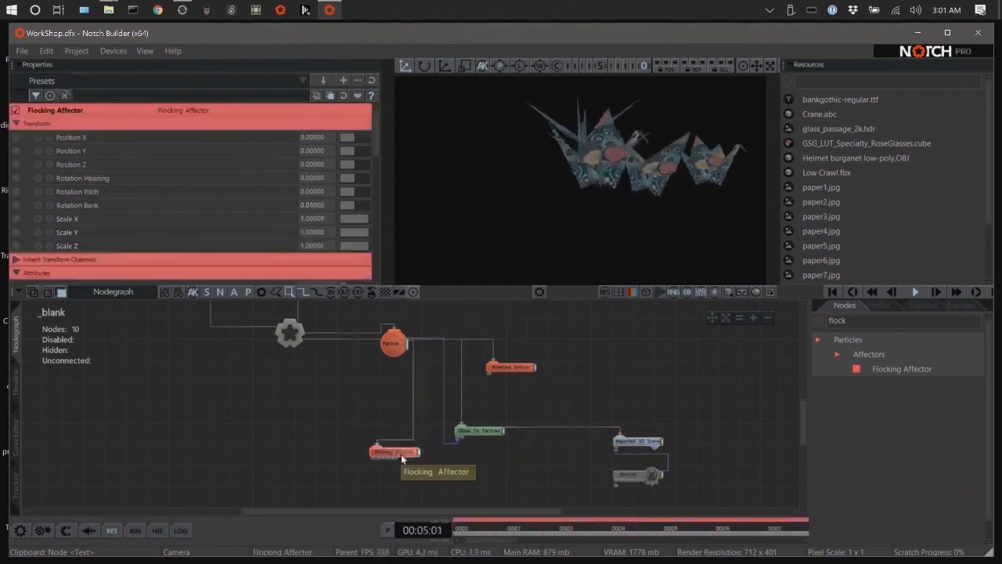
left_click(482, 438)
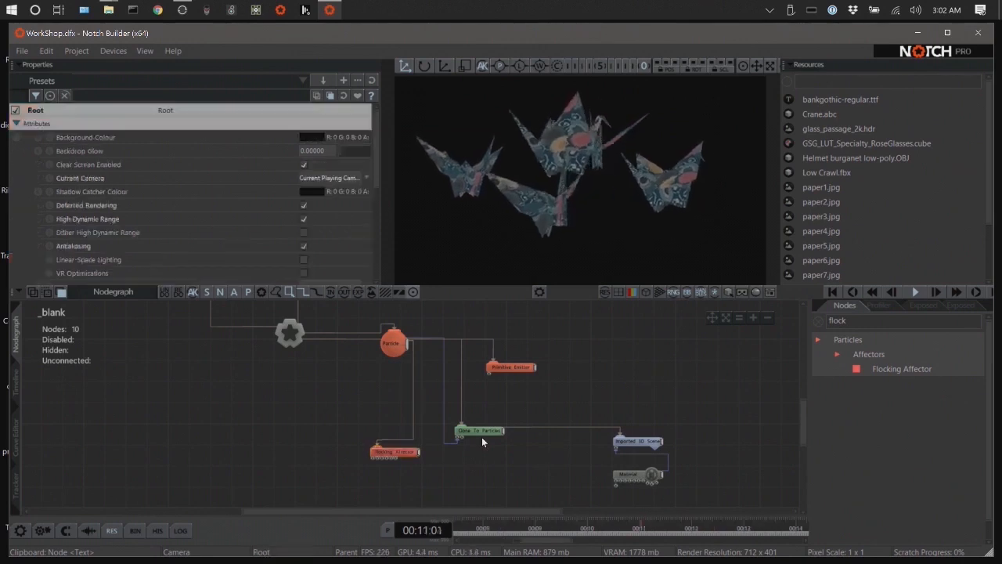
mouse_move(488, 415)
left_mouse_down()
mouse_move(481, 444)
mouse_move(494, 431)
left_mouse_up()
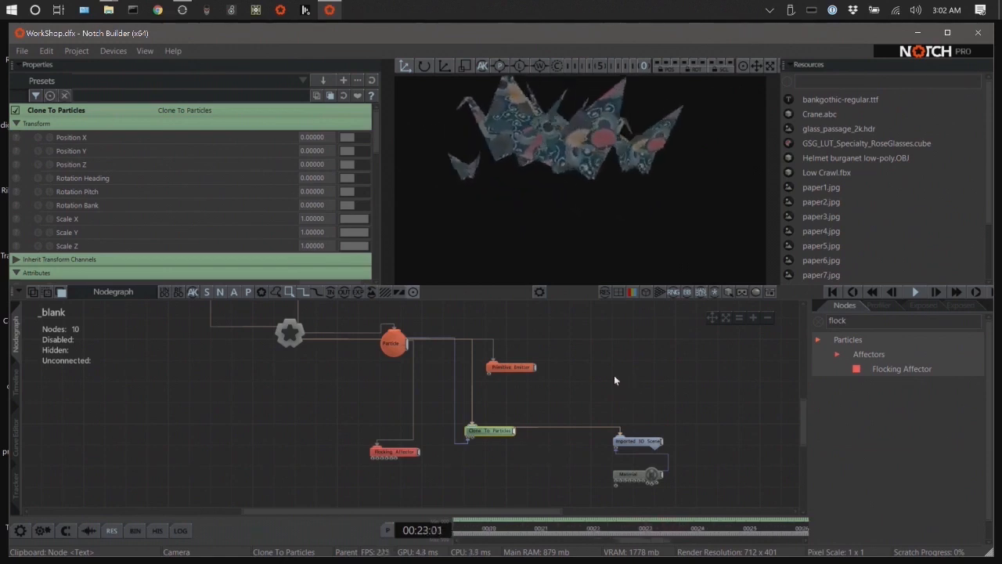
middle_click_drag(614, 380, 648, 382)
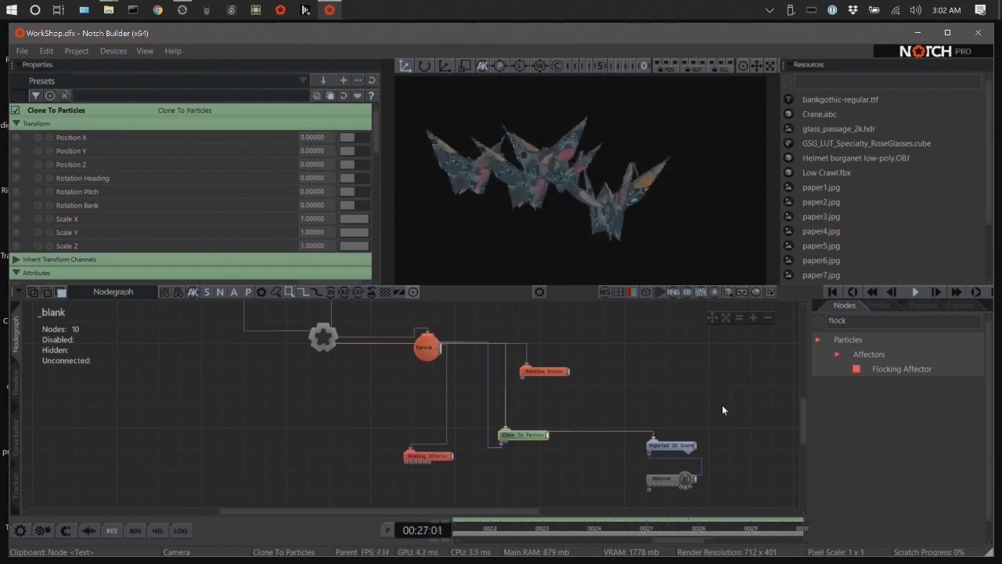
middle_click_drag(722, 405, 584, 400)
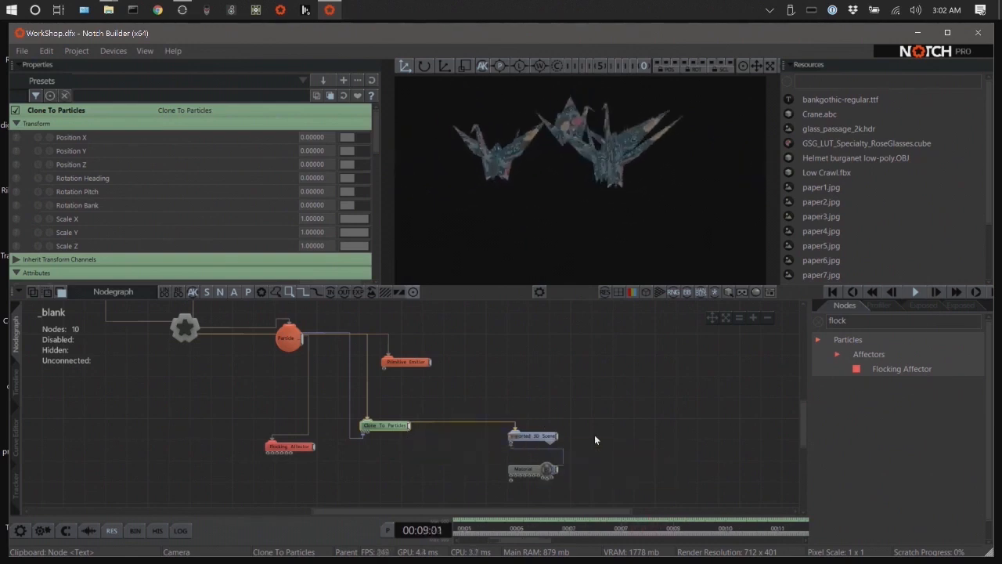
middle_click_drag(710, 413, 504, 391)
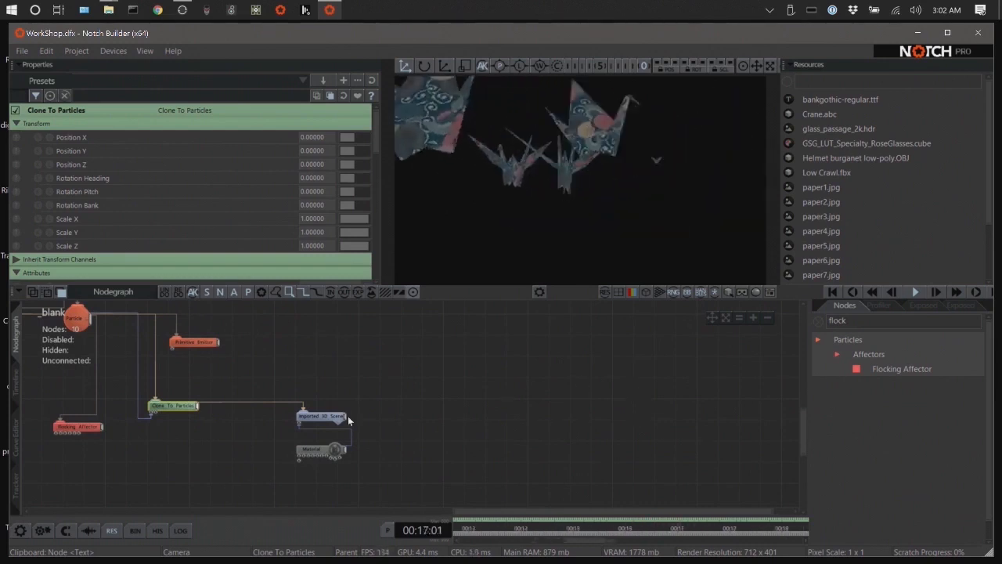
left_click_drag(372, 397, 313, 471)
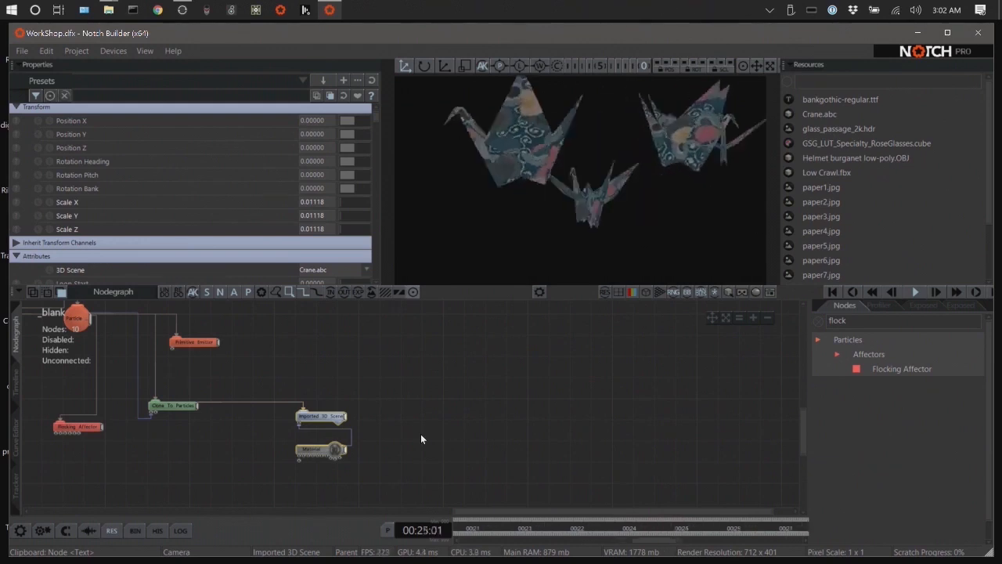
key("ctrl+v")
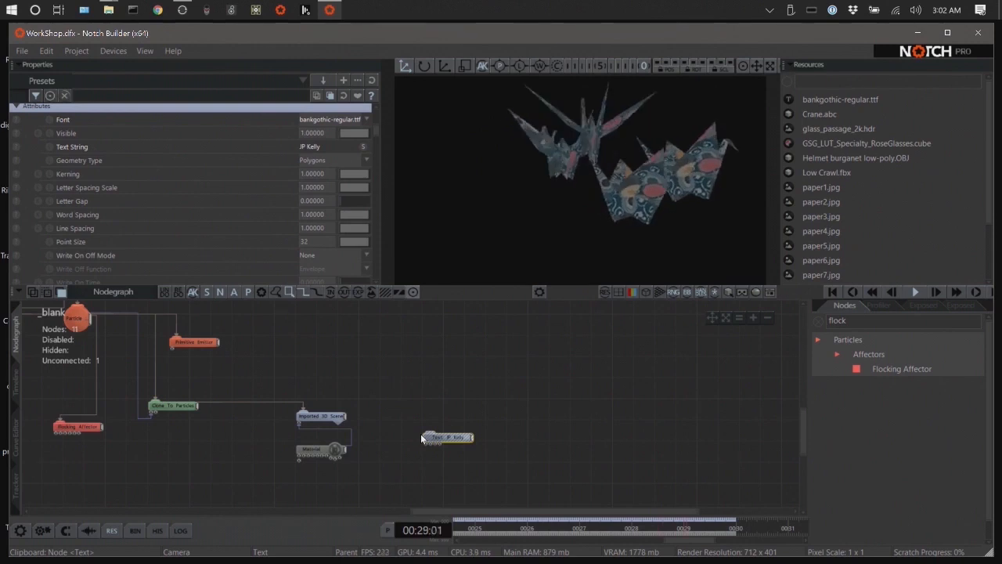
key("Delete")
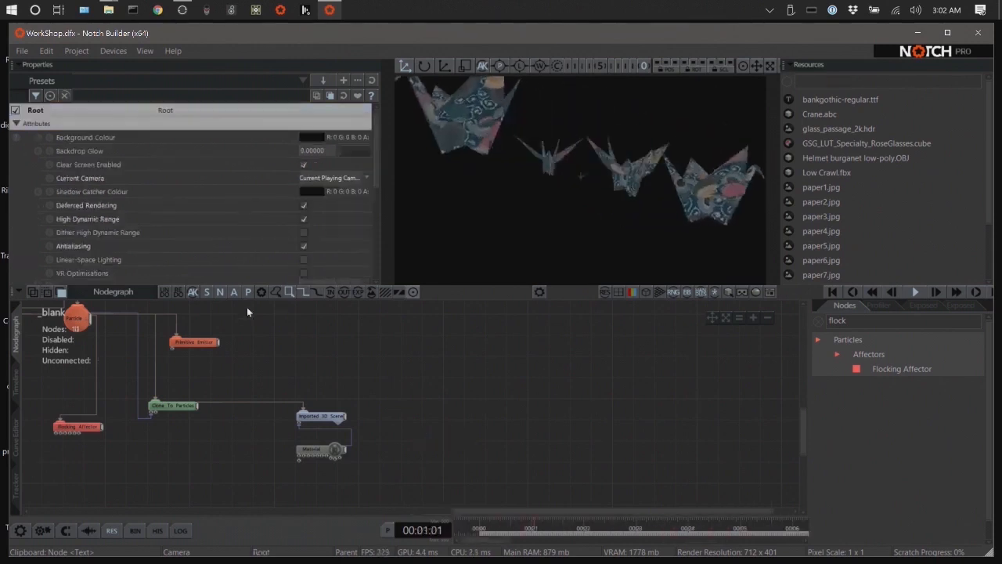
Duplicate the Imported 3D Scene and its Material twice, lining up both copies in a row to the right of the original pair.
left_click_drag(392, 376, 274, 487)
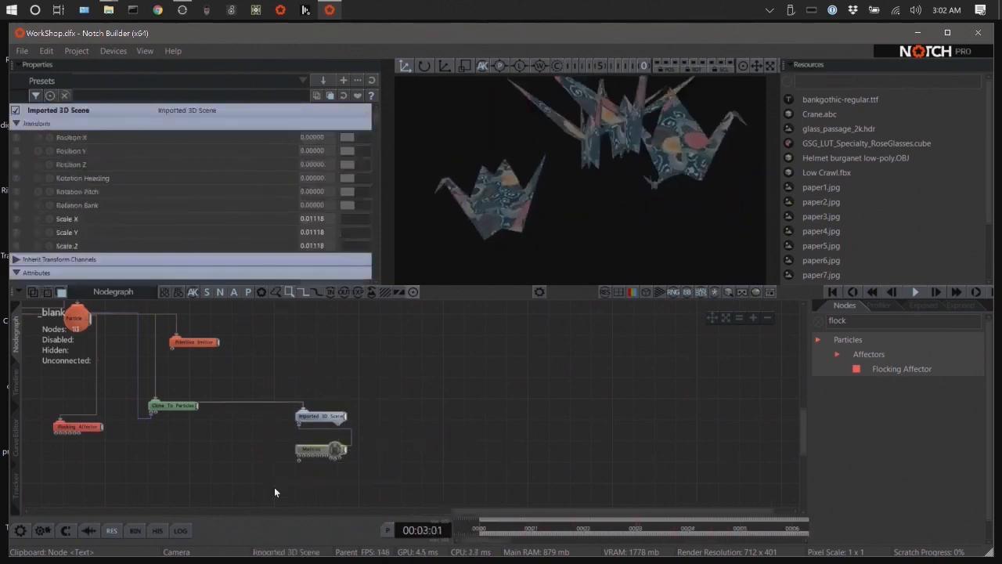
key("ctrl+c")
key("ctrl+v")
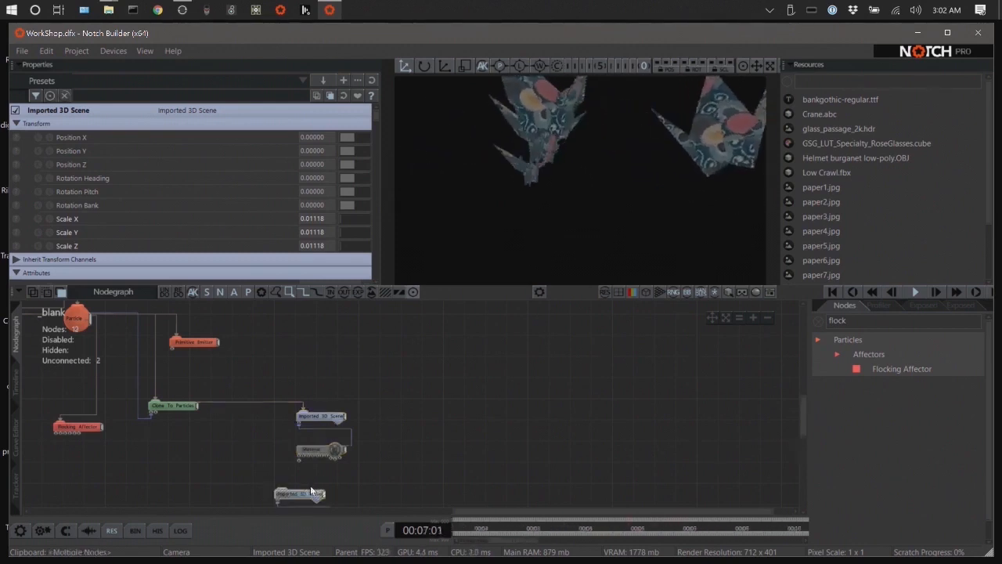
left_click_drag(310, 493, 410, 416)
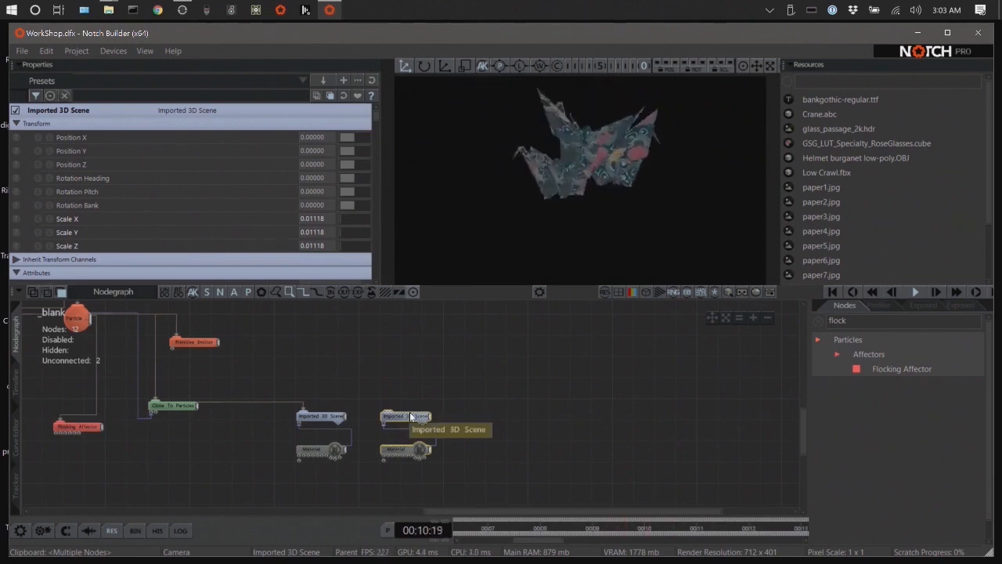
key("ctrl+v")
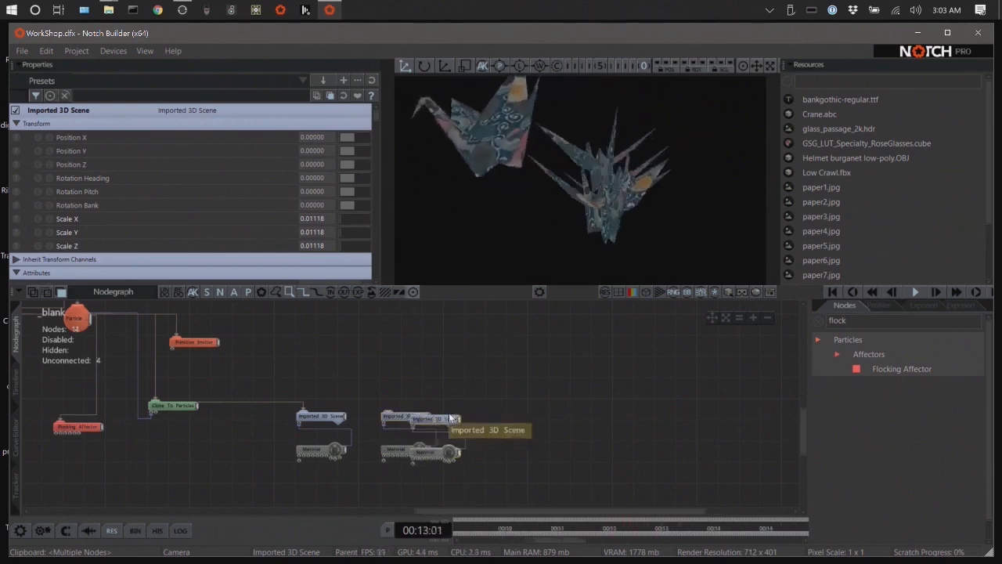
left_click_drag(434, 419, 480, 421)
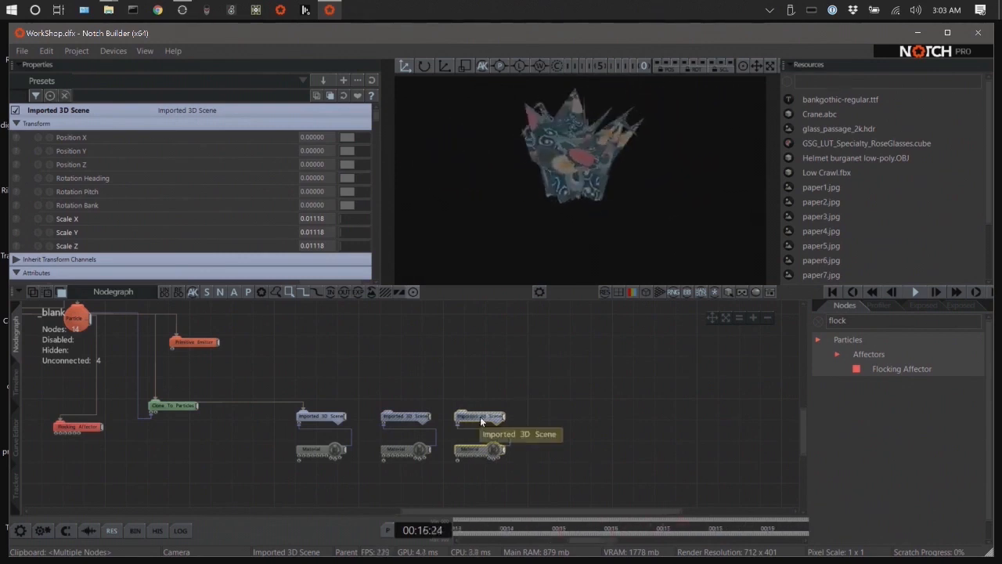
Paste three more Imported 3D Scene and Material pairs and extend the evenly spaced row to six pairs.
key("ctrl+v")
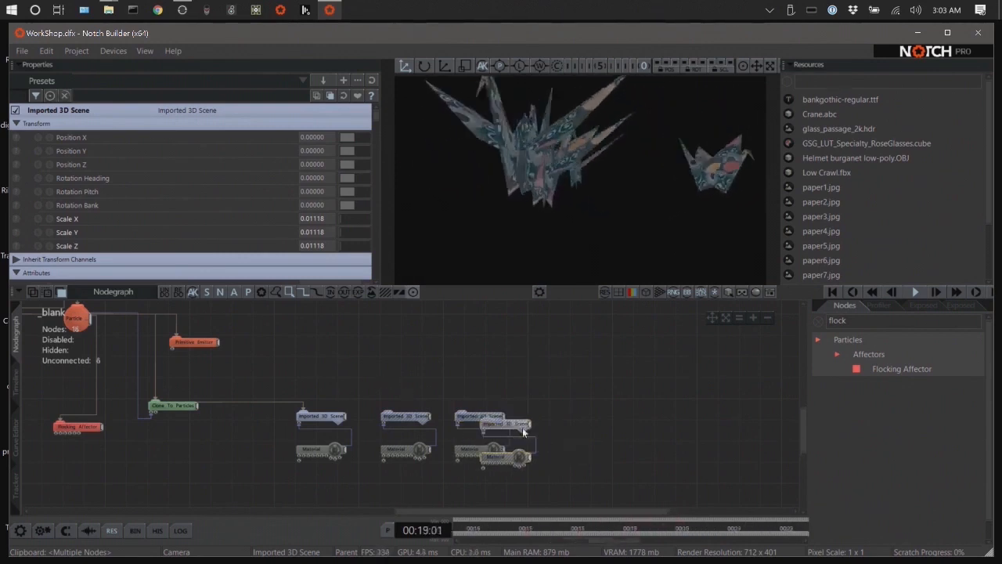
left_click_drag(507, 422, 555, 418)
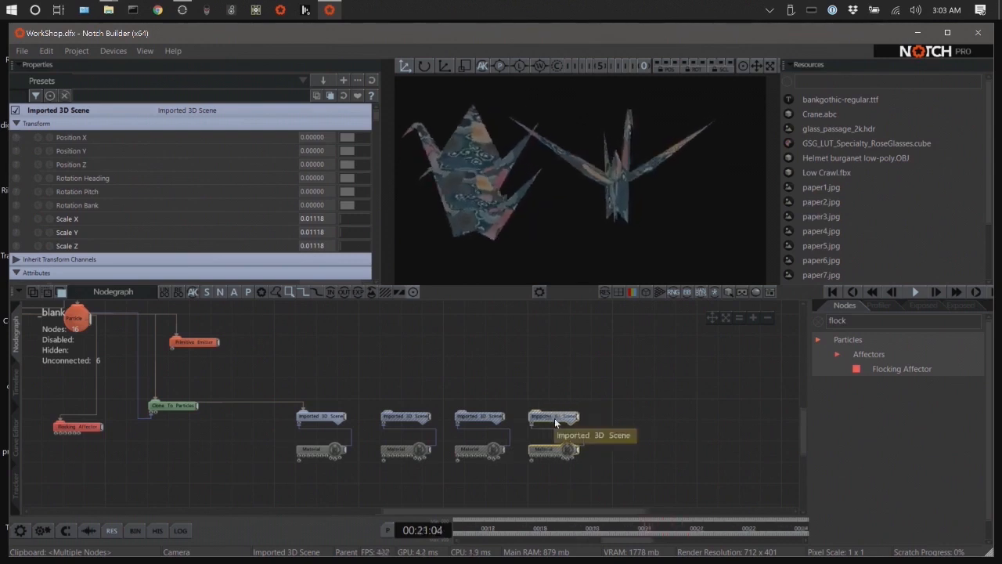
key("ctrl+v")
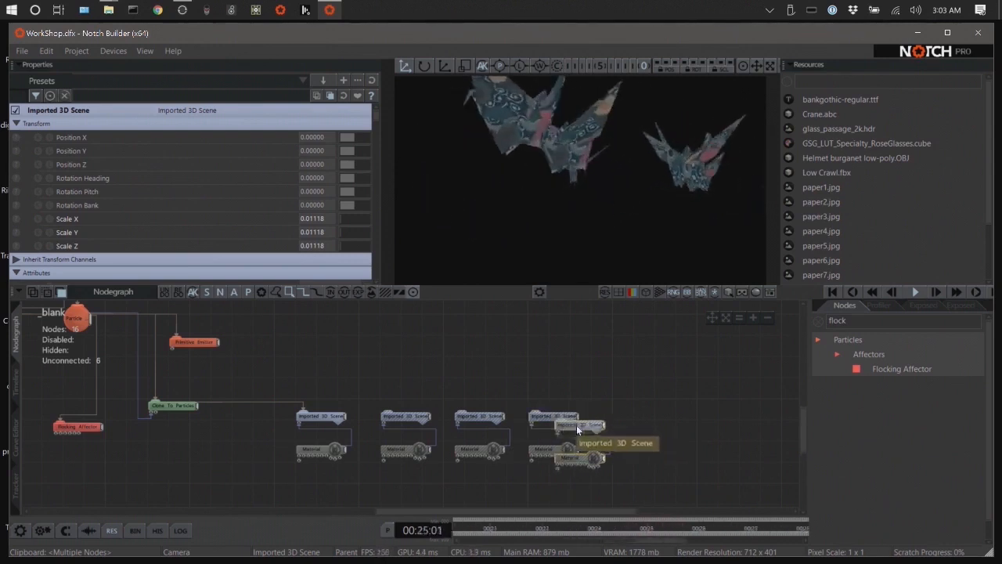
left_click_drag(576, 425, 626, 412)
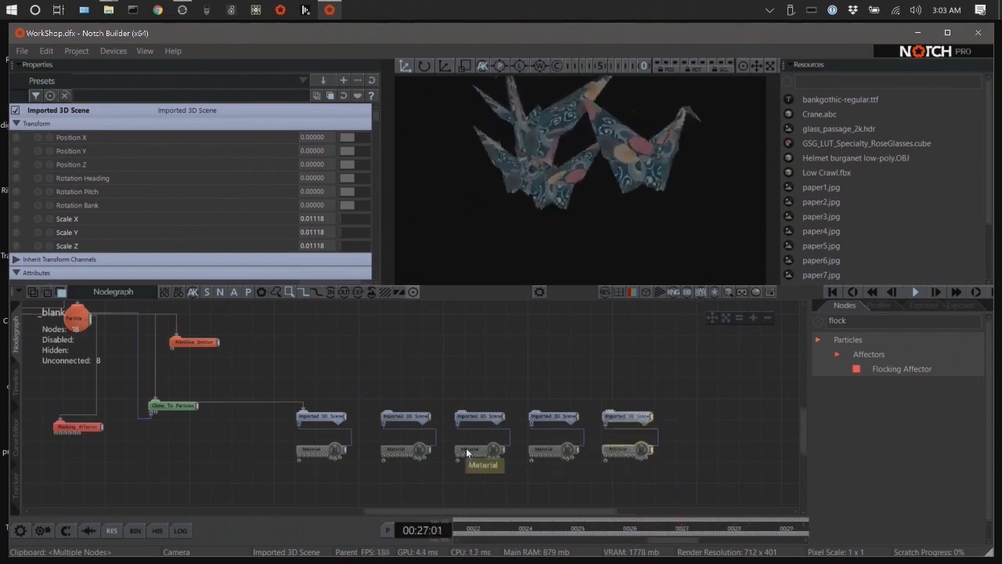
key("ctrl+v")
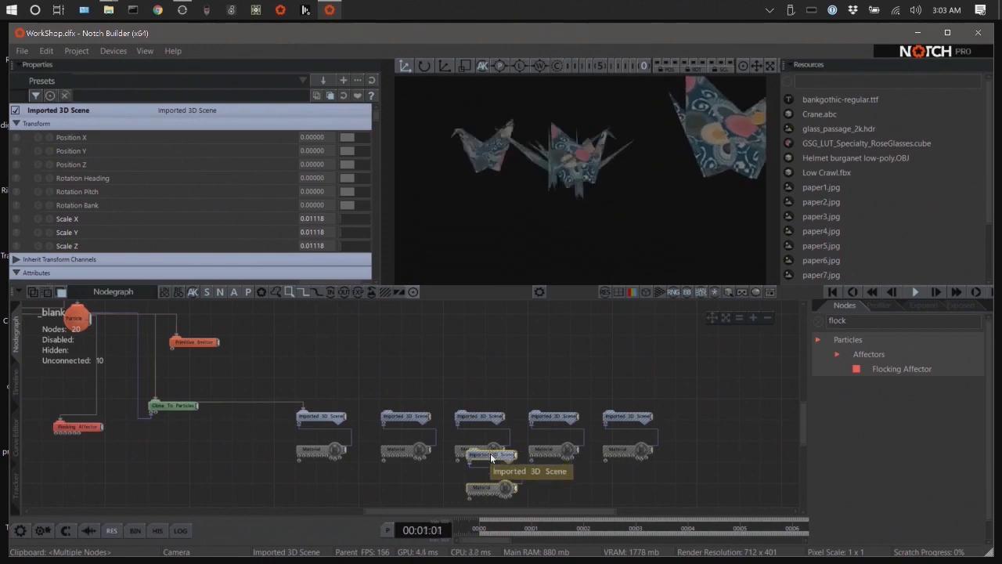
left_click_drag(497, 453, 708, 415)
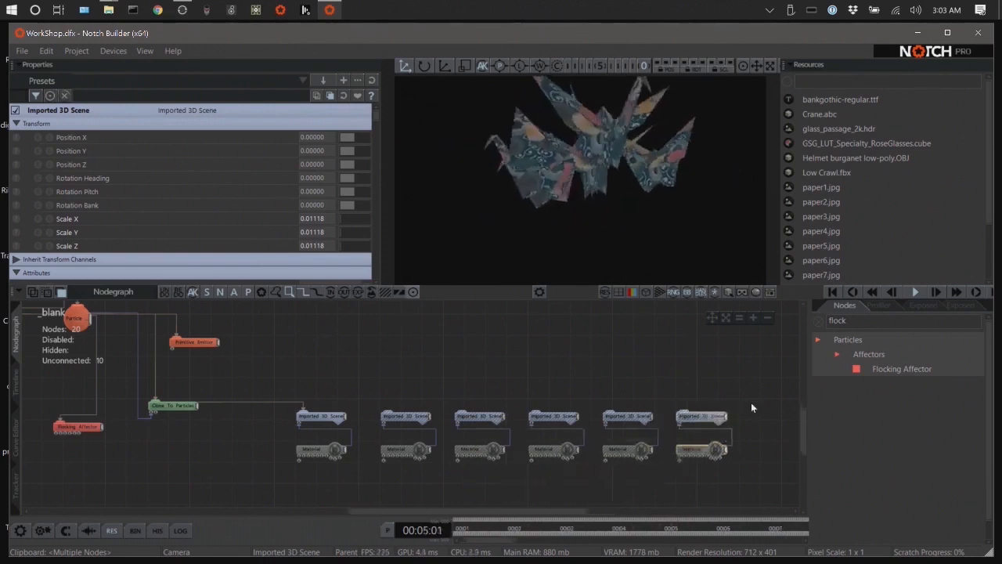
Add a seventh Imported 3D Scene and Material pair at the right end of the row, spaced like its neighbours.
left_click_drag(751, 402, 407, 482)
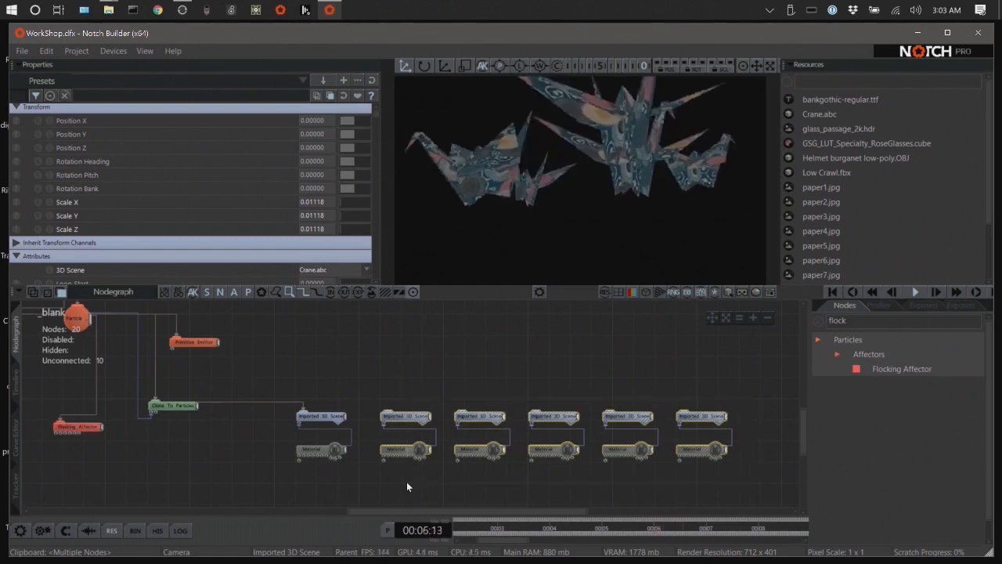
left_click(542, 492)
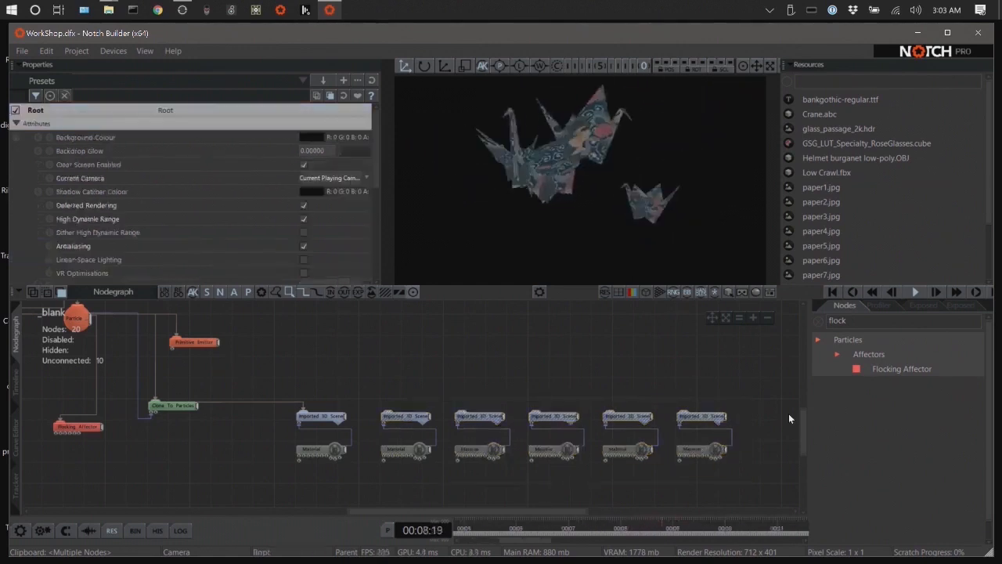
key("ctrl+v")
left_click_drag(762, 385, 766, 453)
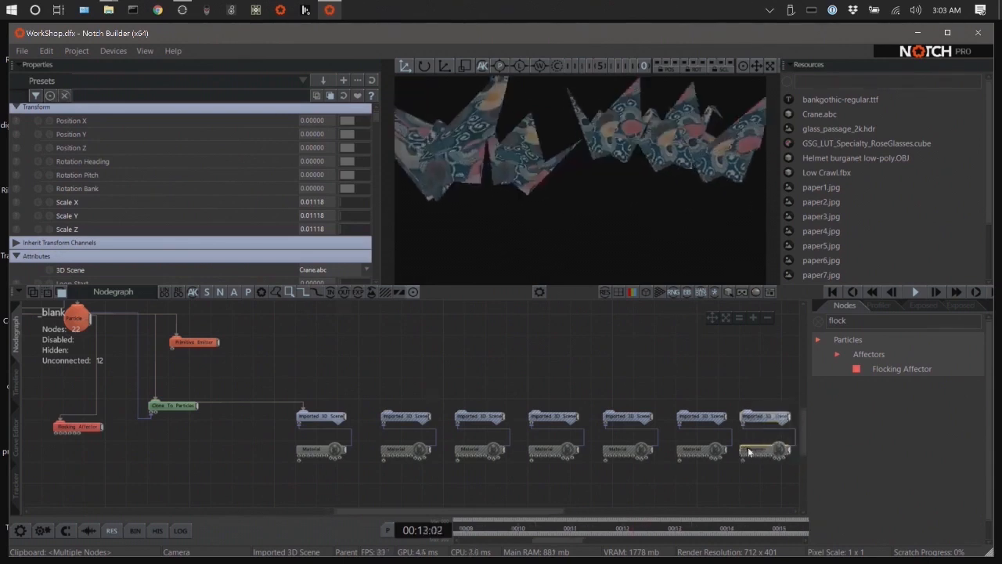
middle_click_drag(582, 353, 457, 340)
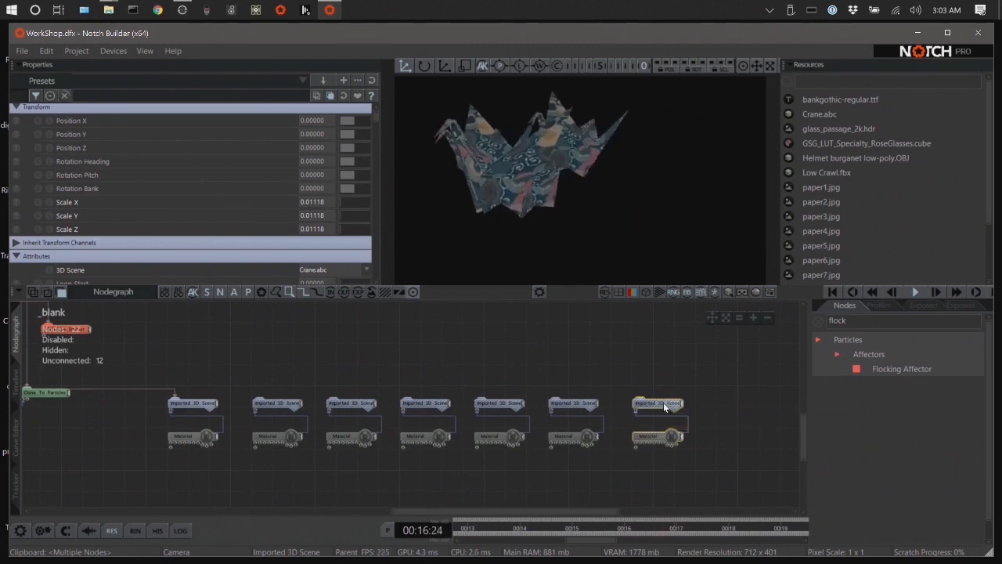
left_click_drag(663, 402, 655, 403)
Shift the six copied pairs together slightly left to even out the gap beside the original pair.
left_click_drag(710, 356, 275, 442)
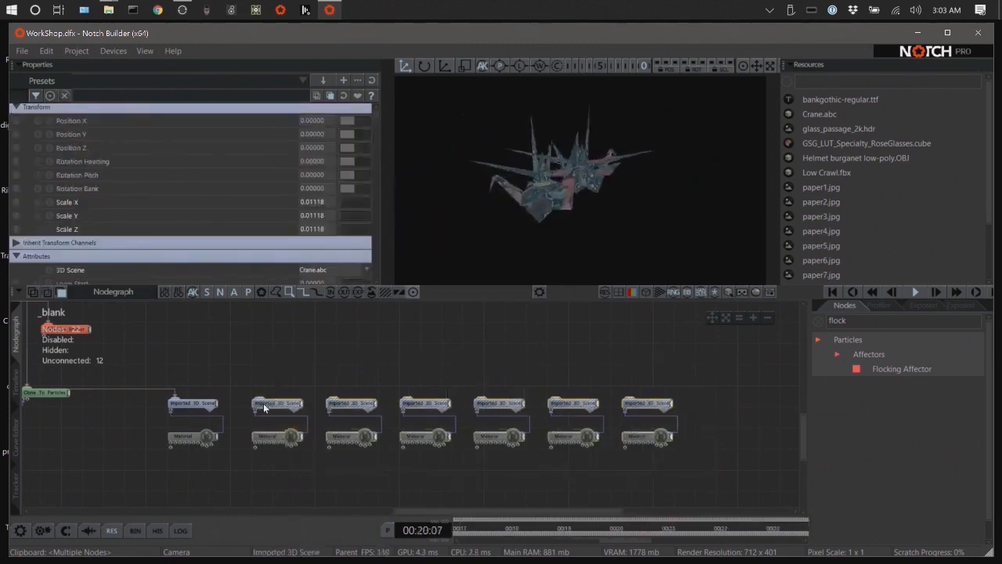
left_click_drag(259, 404, 248, 404)
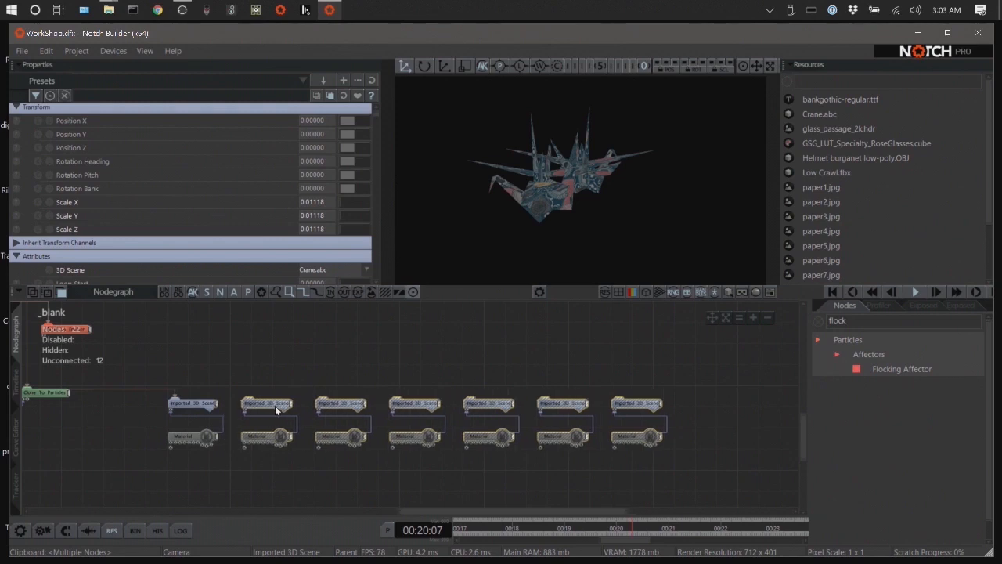
left_click(323, 345)
Connect the six copied Imported 3D Scene nodes together to the Clone To Particles output.
middle_click_drag(369, 372, 508, 368)
middle_click_drag(664, 318, 618, 331)
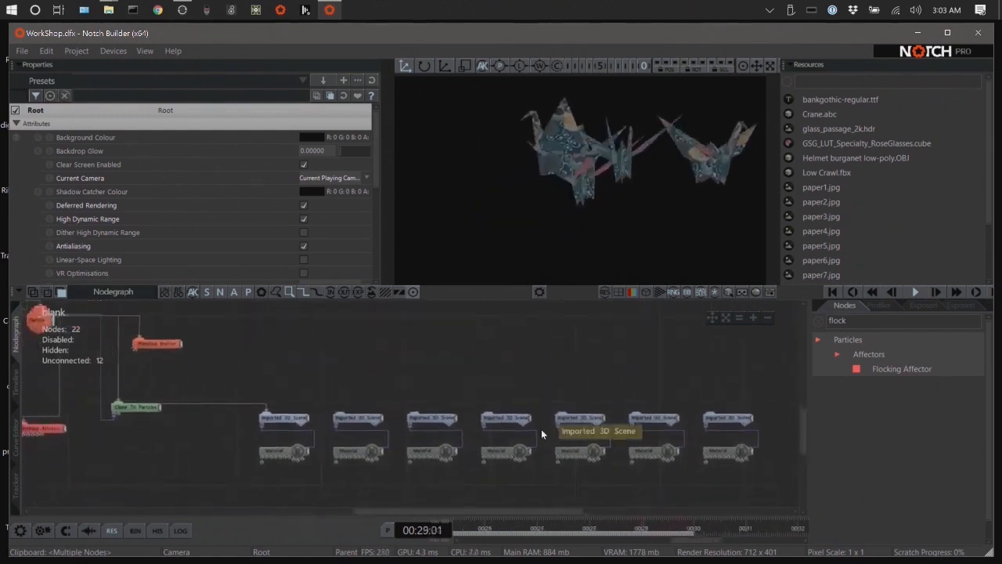
left_click_drag(765, 403, 378, 431)
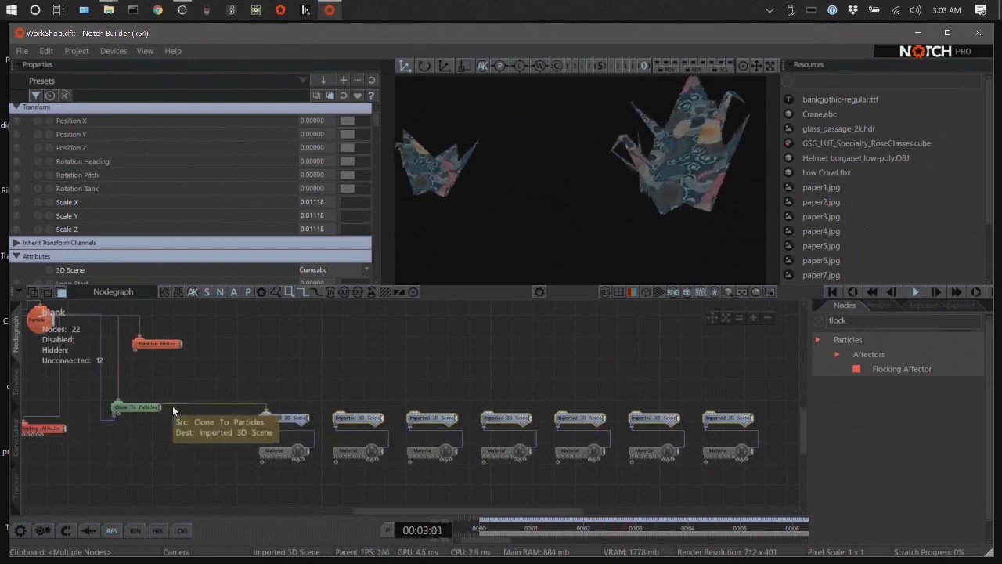
mouse_move(159, 408)
left_mouse_down()
mouse_move(234, 390)
mouse_move(350, 416)
left_mouse_up()
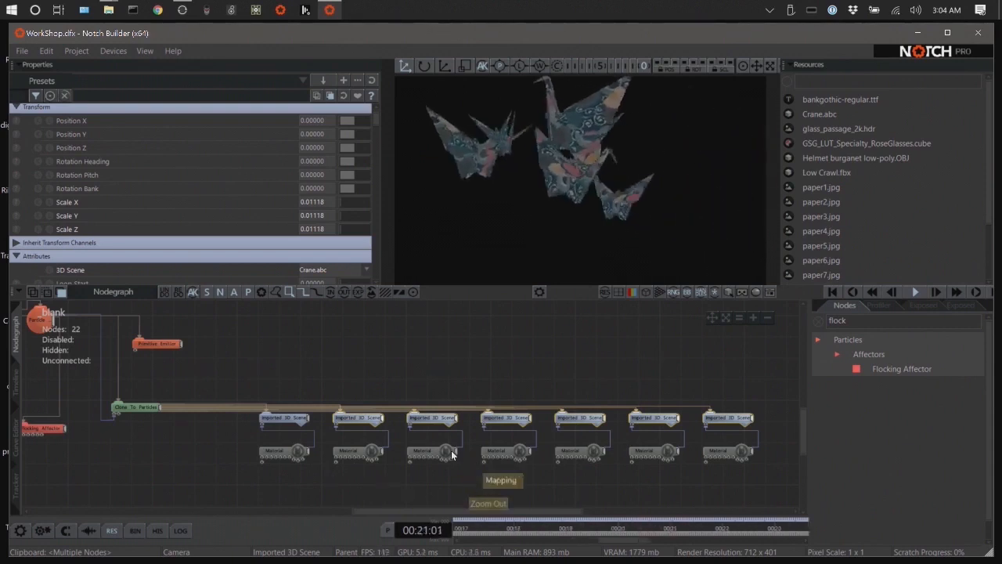
Set Num Clones on the Clone To Particles node to 100.
middle_click_drag(263, 375, 331, 362)
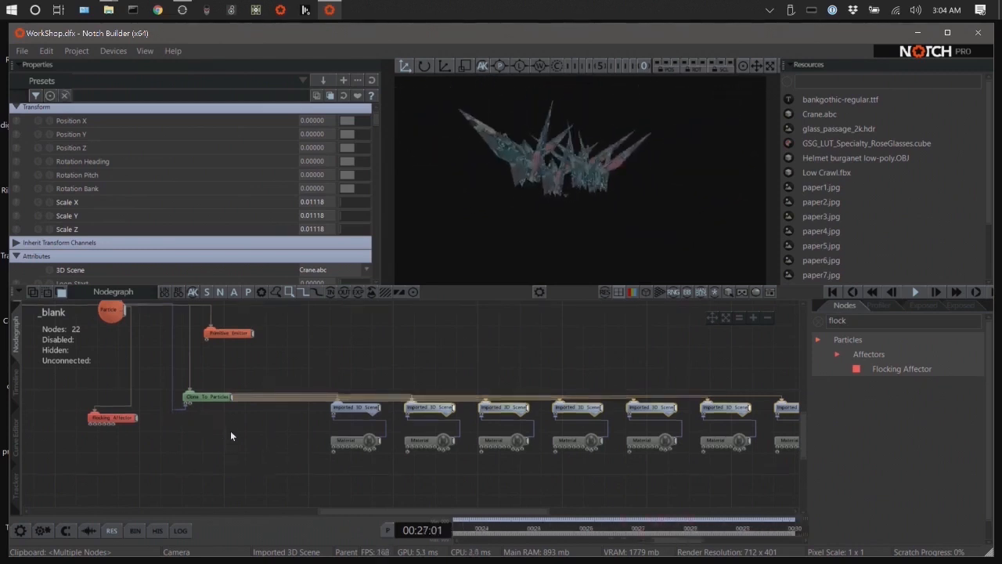
left_click(203, 397)
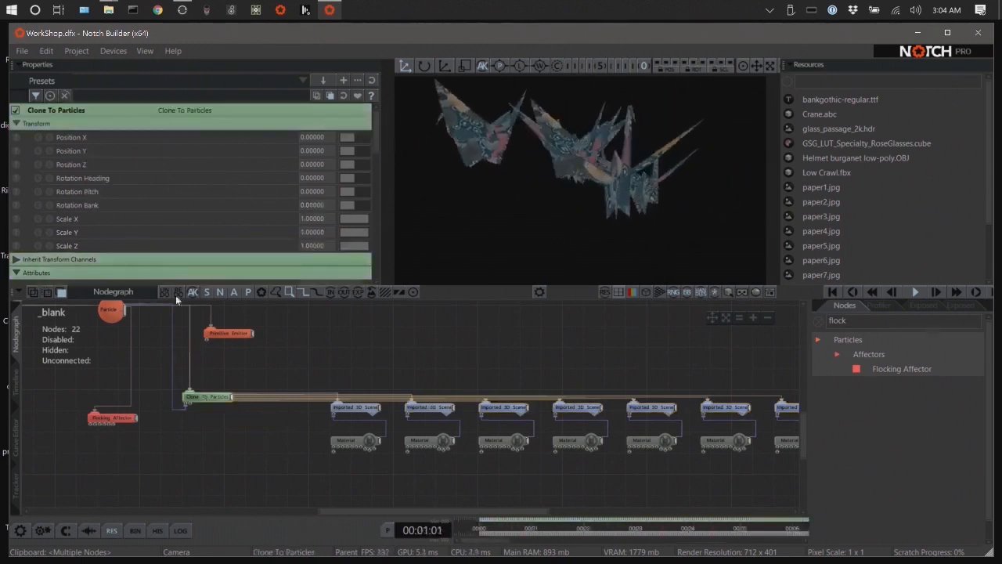
scroll(202, 191, "down", 3)
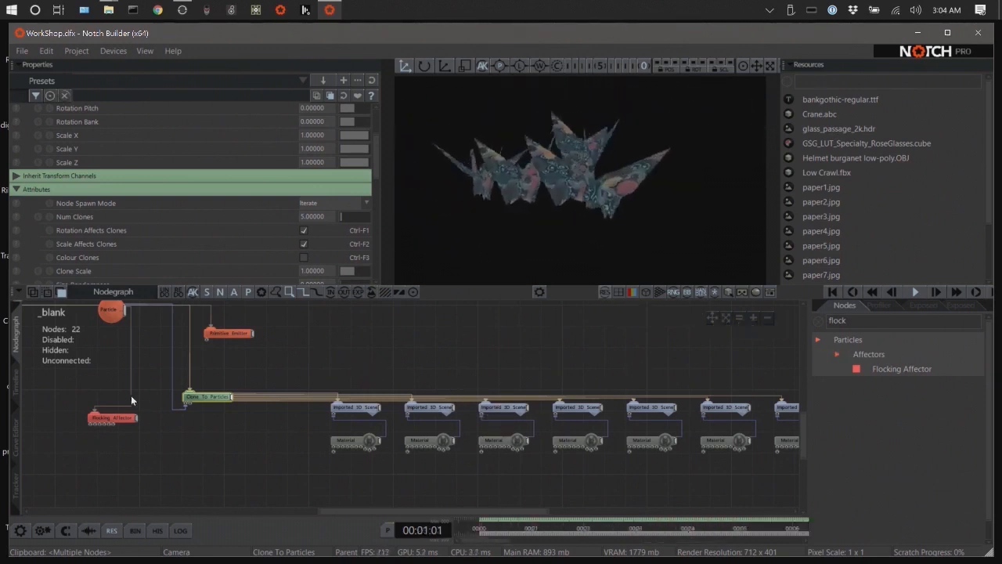
double_click(323, 217)
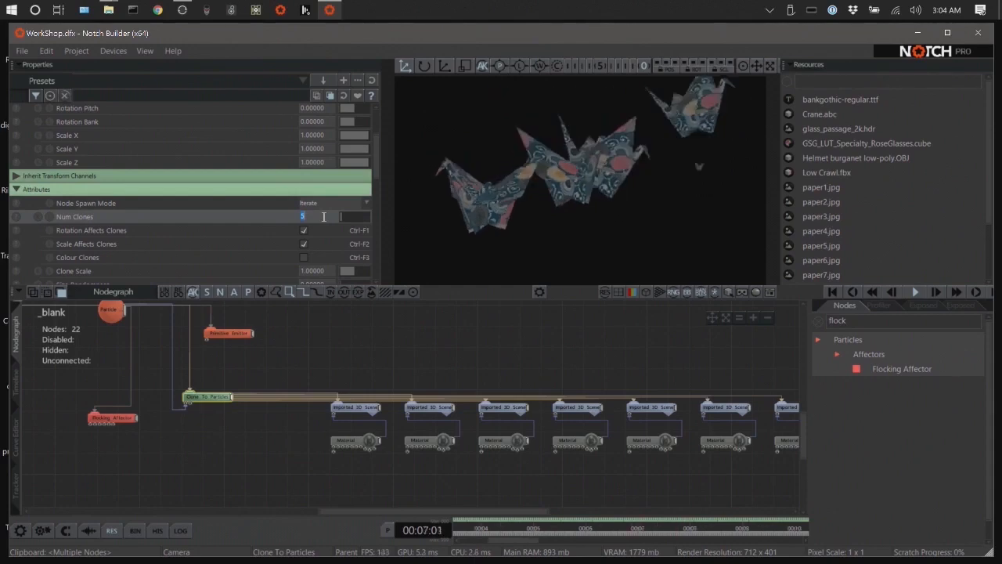
type("100")
key("Return")
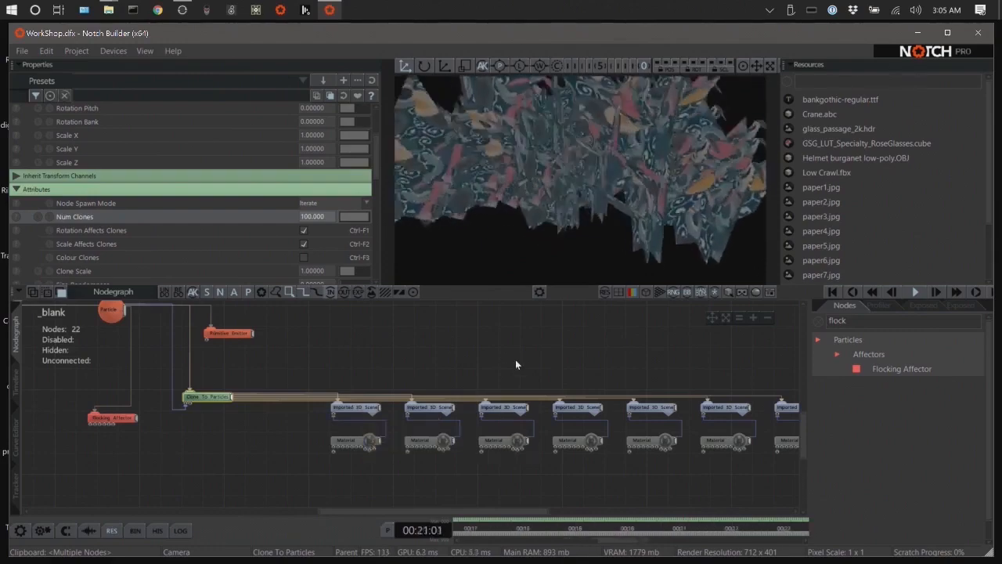
Set the Colour Texture of the second crane's Material to paper2.jpg.
middle_click_drag(510, 356, 413, 344)
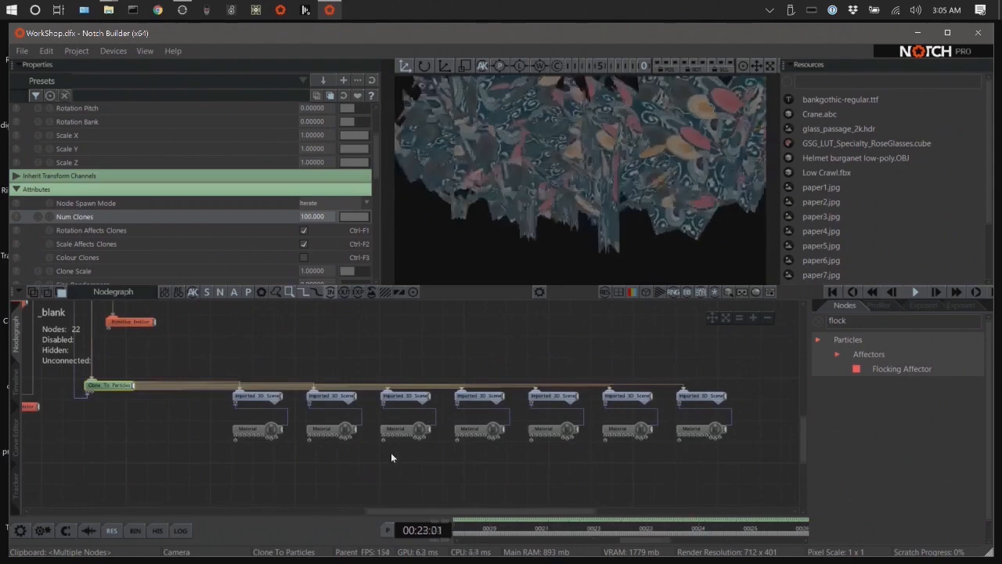
left_click(333, 461)
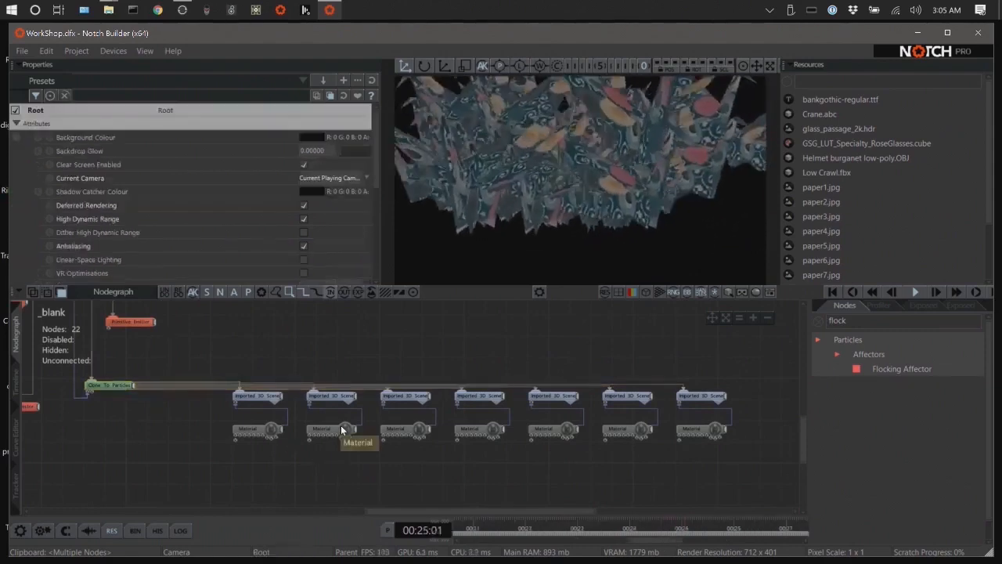
left_click(343, 428)
left_click(411, 429)
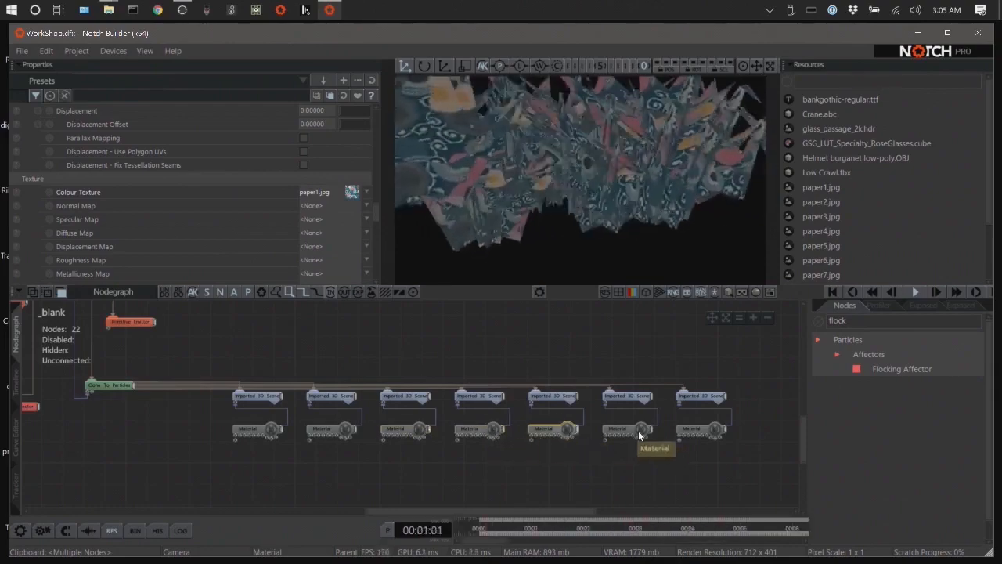
left_click(346, 428)
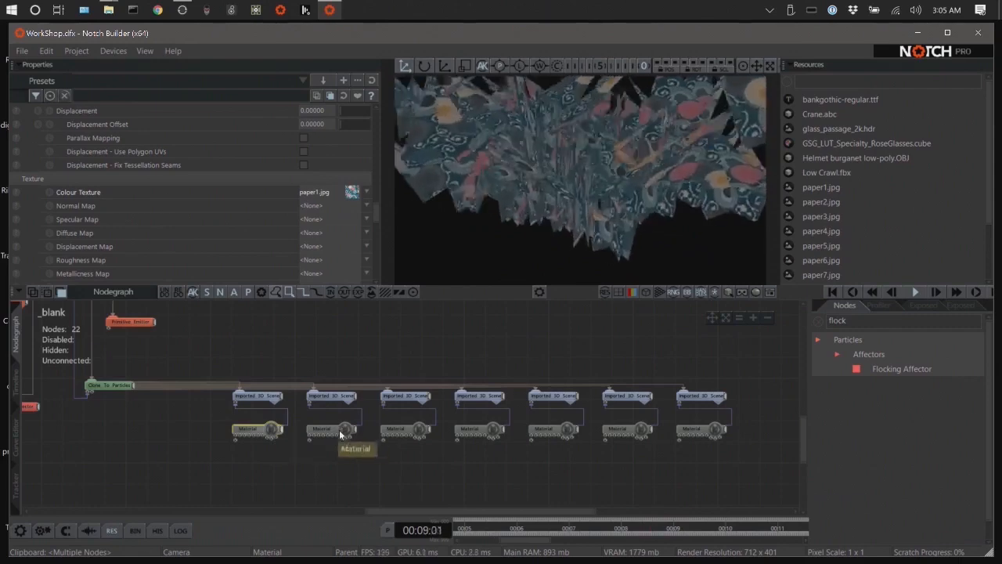
left_click(326, 196)
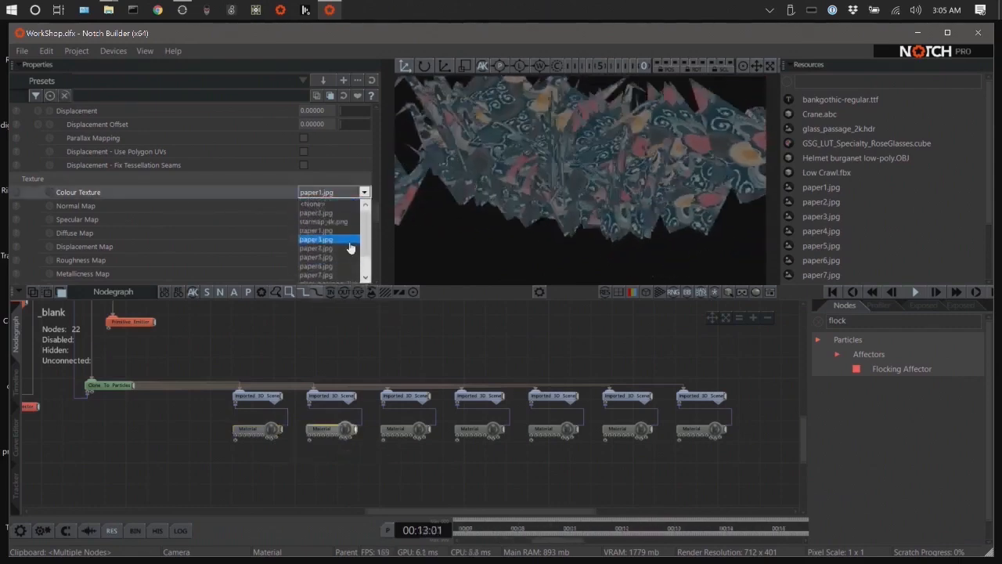
scroll(330, 263, "up", 2)
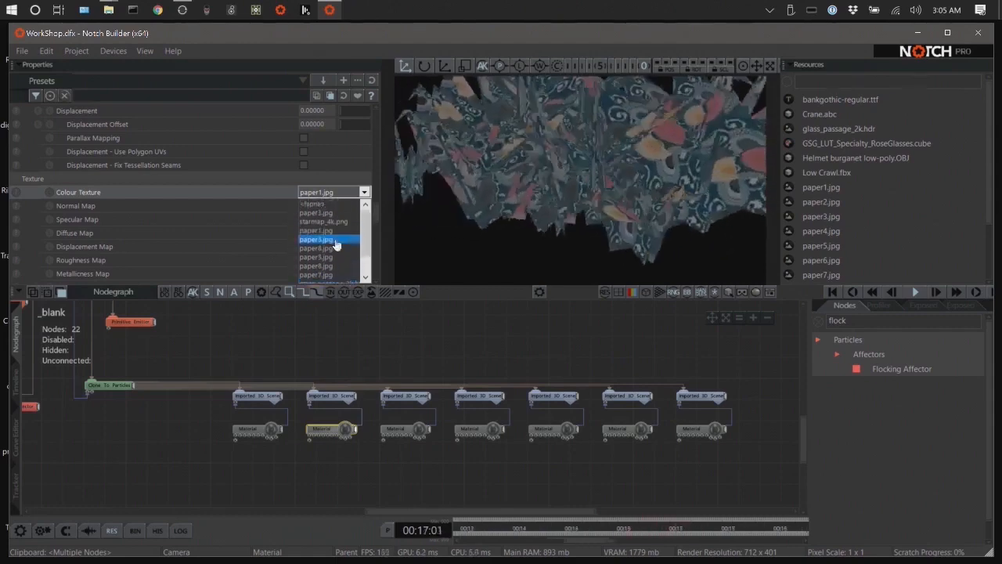
left_click(320, 214)
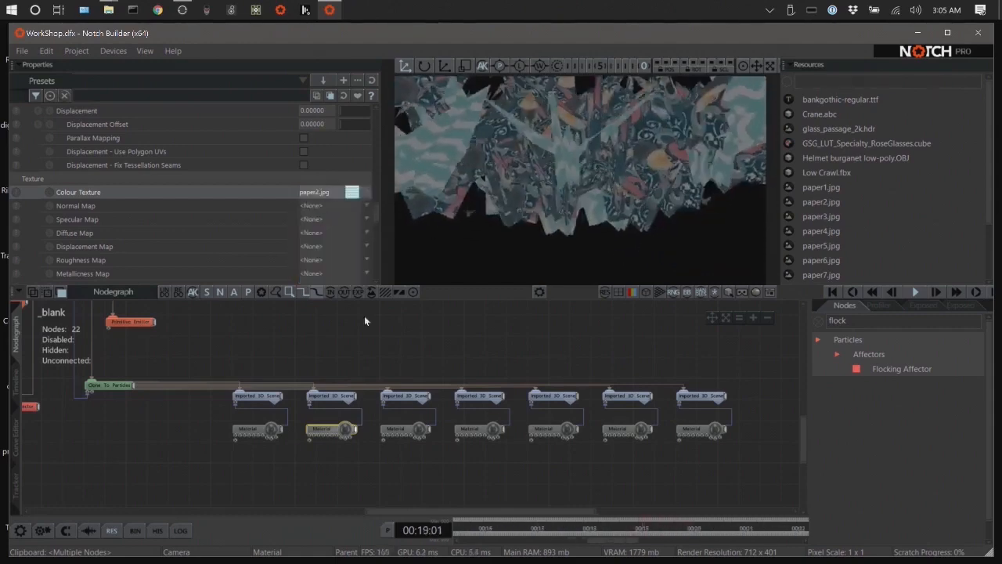
Set the Colour Texture of the third crane's Material to paper3.jpg and the fourth crane's Material to paper4.jpg.
left_click(419, 426)
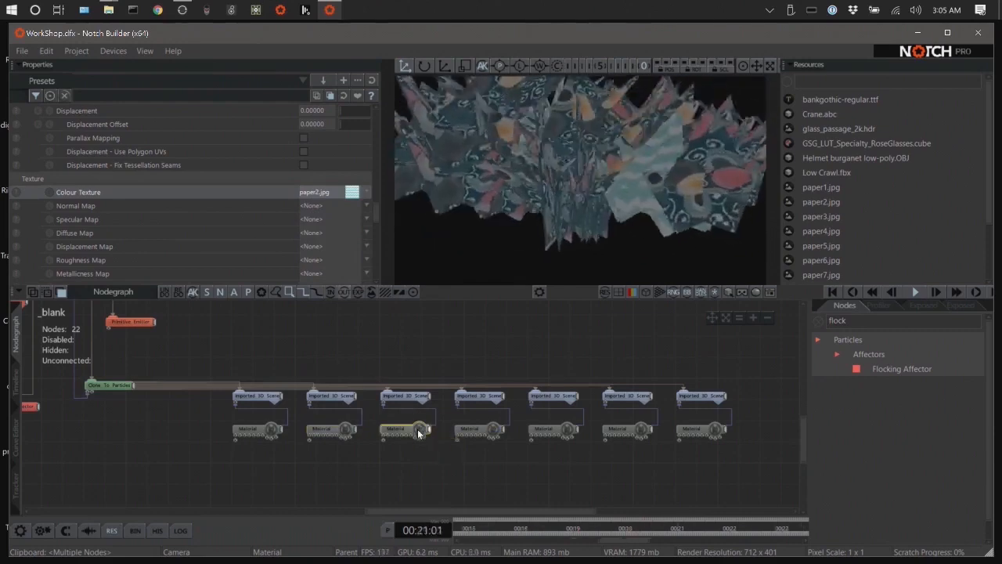
left_click(332, 194)
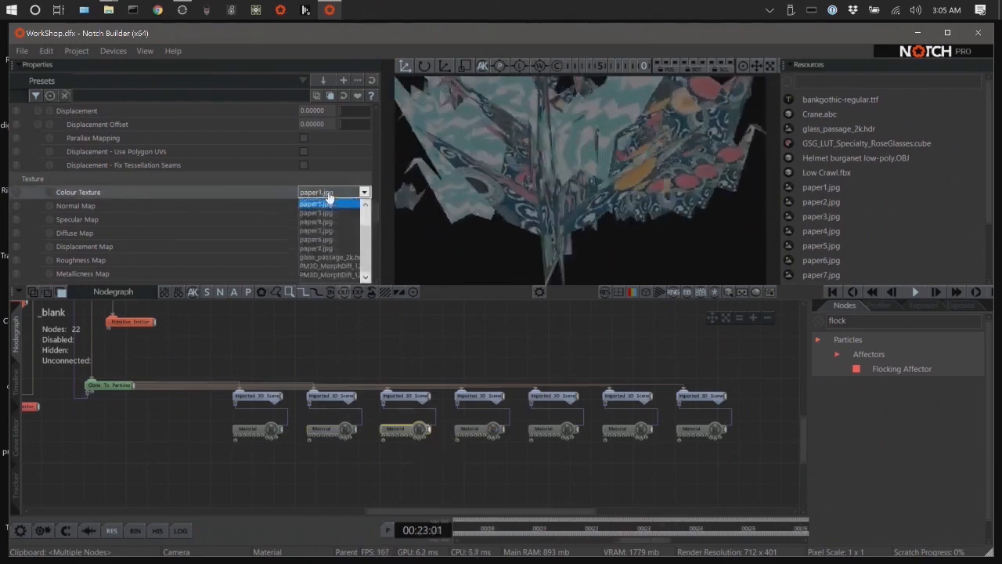
left_click(337, 213)
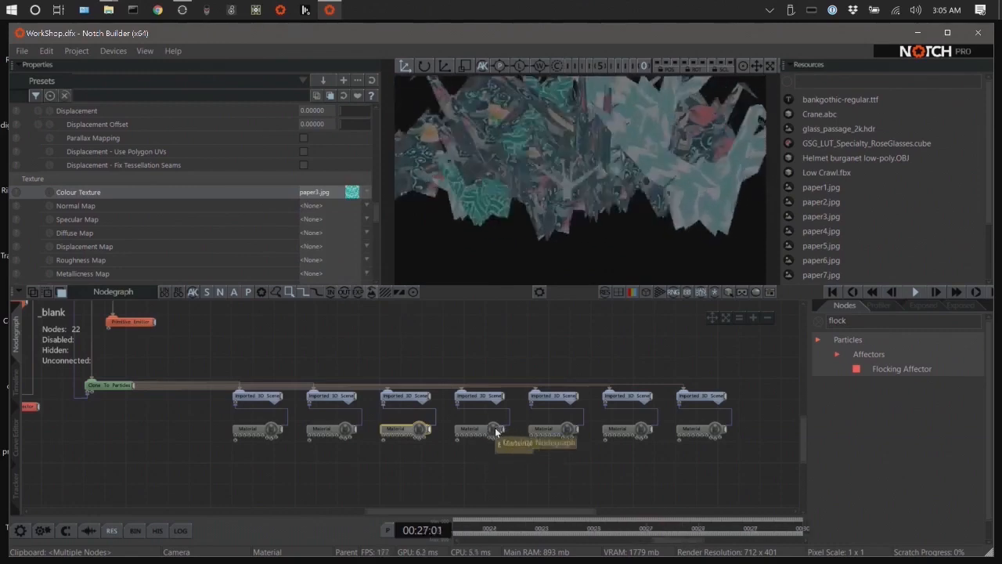
left_click(491, 429)
left_click(317, 192)
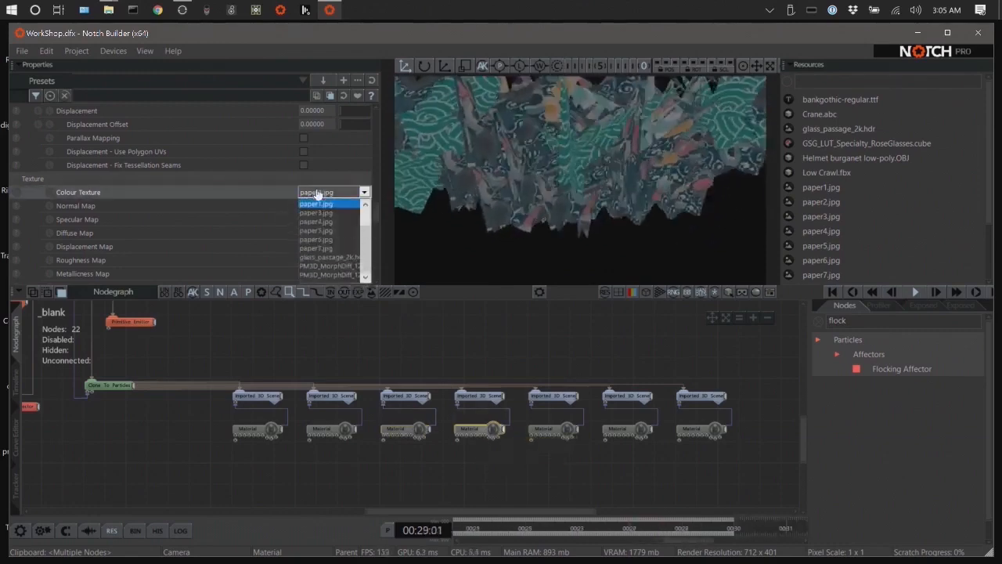
left_click(328, 222)
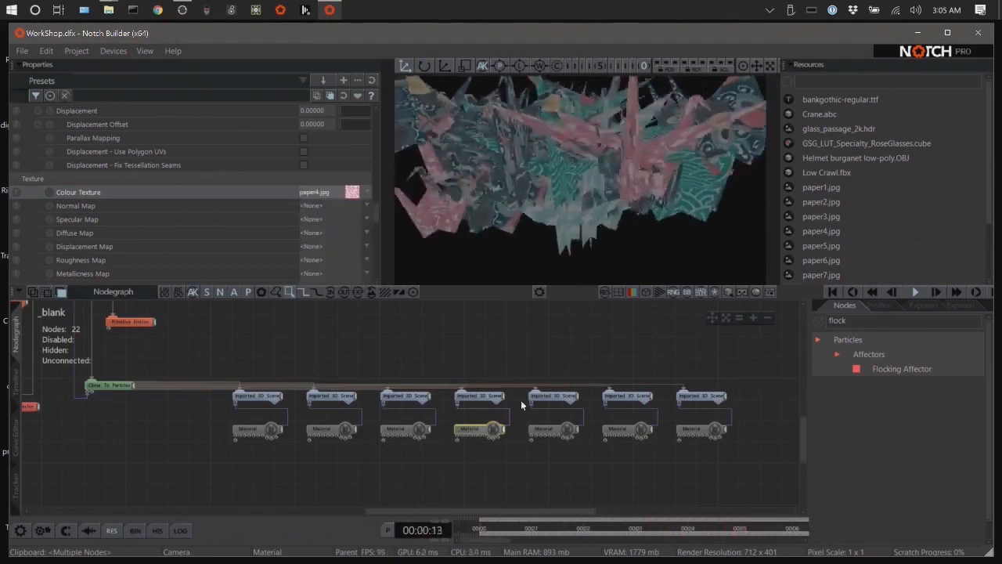
Set the Colour Texture of the fifth crane's Material to paper5.jpg, and select the sixth crane's Material.
left_click(558, 429)
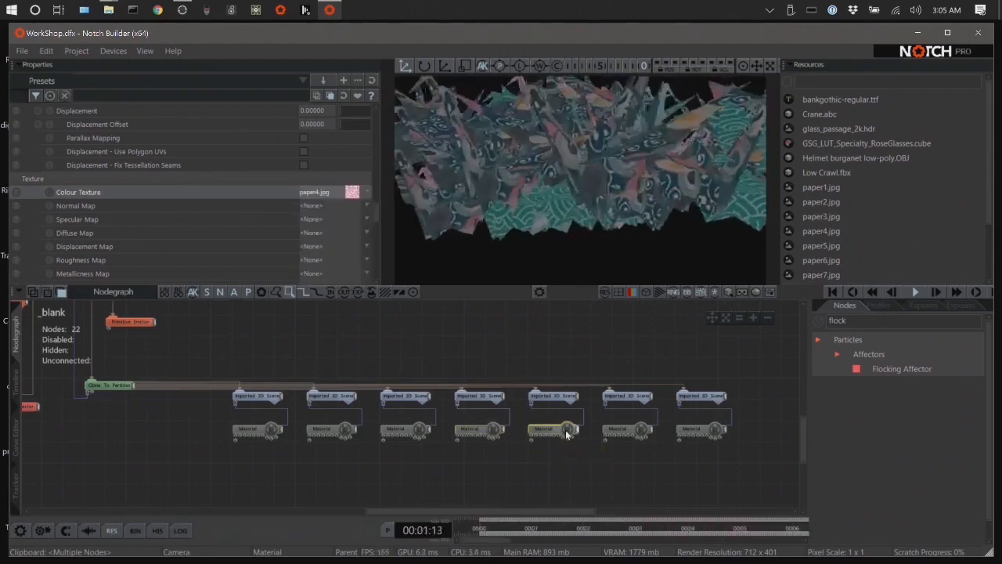
left_click(317, 193)
left_click(334, 231)
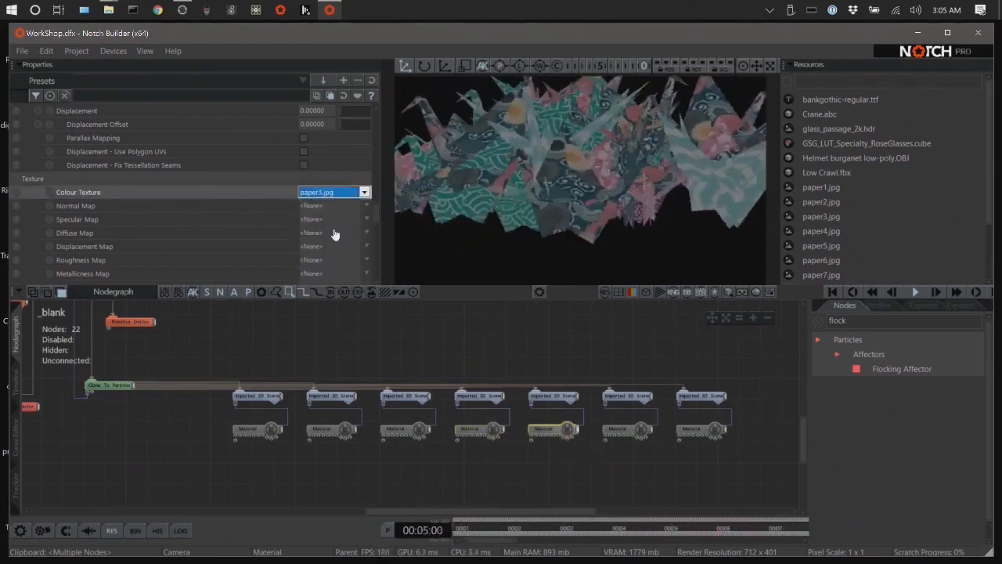
left_click(625, 432)
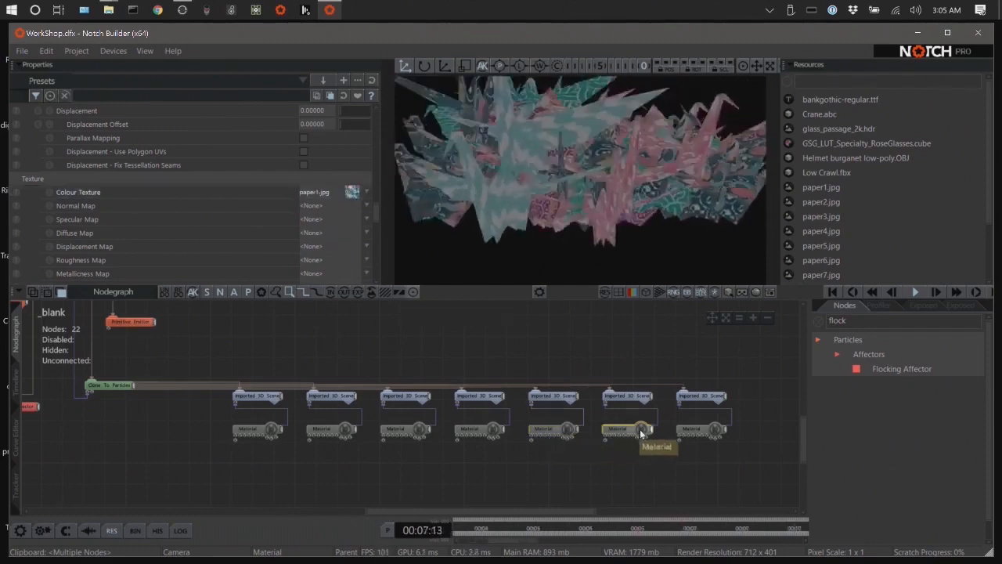
Set the Colour Texture of the sixth material to paper6.jpg and of the seventh material to paper7.jpg.
left_click(328, 193)
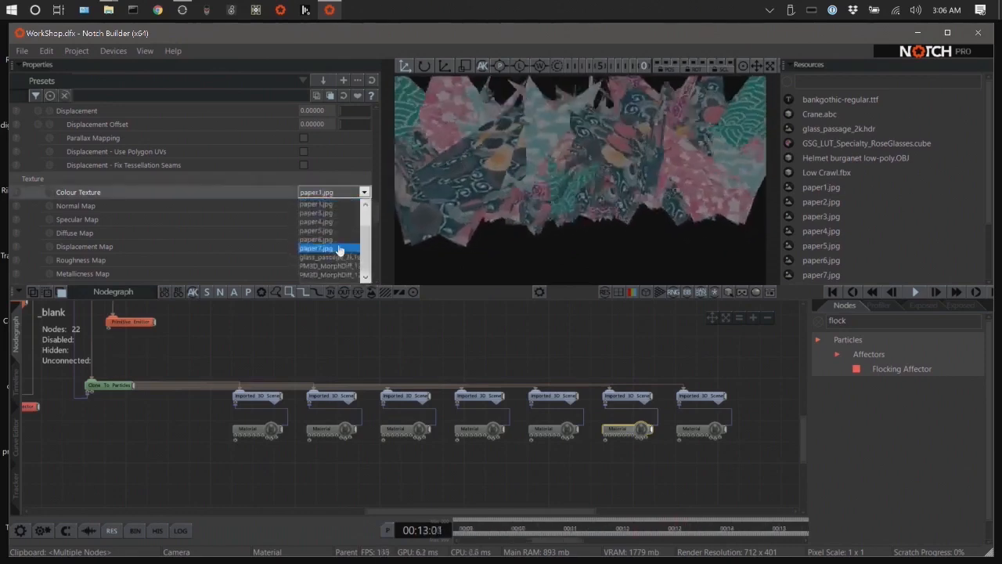
left_click(338, 239)
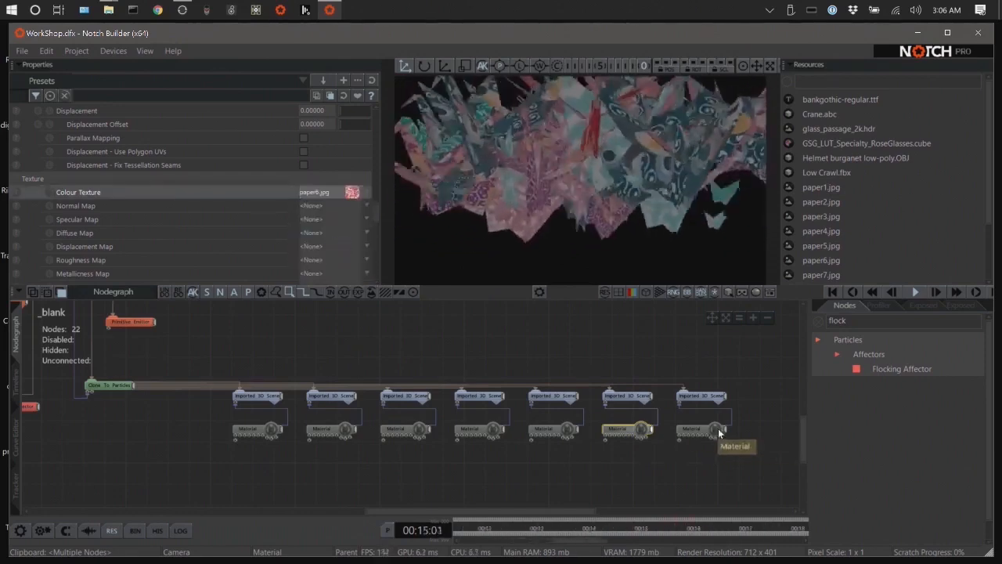
left_click(687, 429)
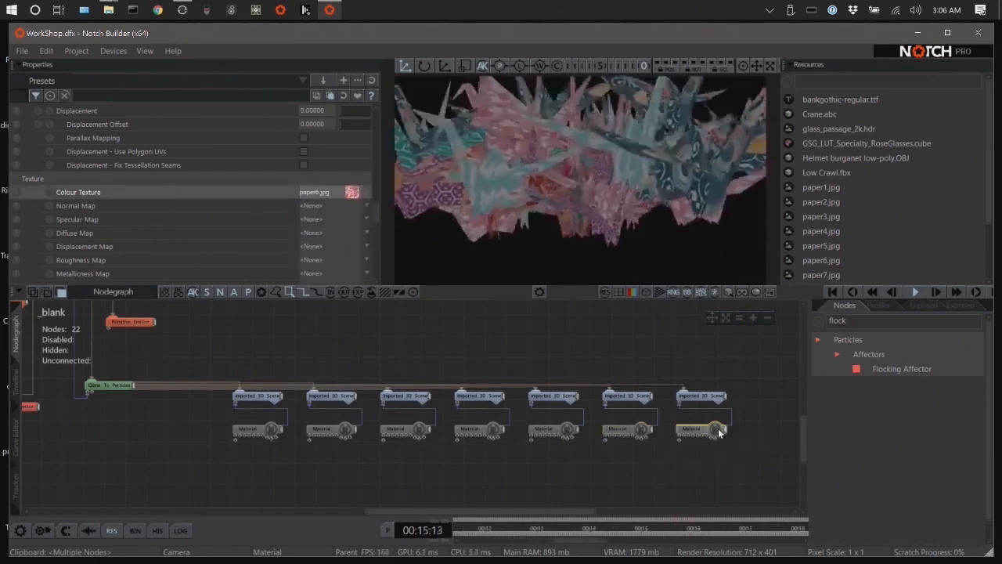
left_click(329, 193)
left_click(328, 249)
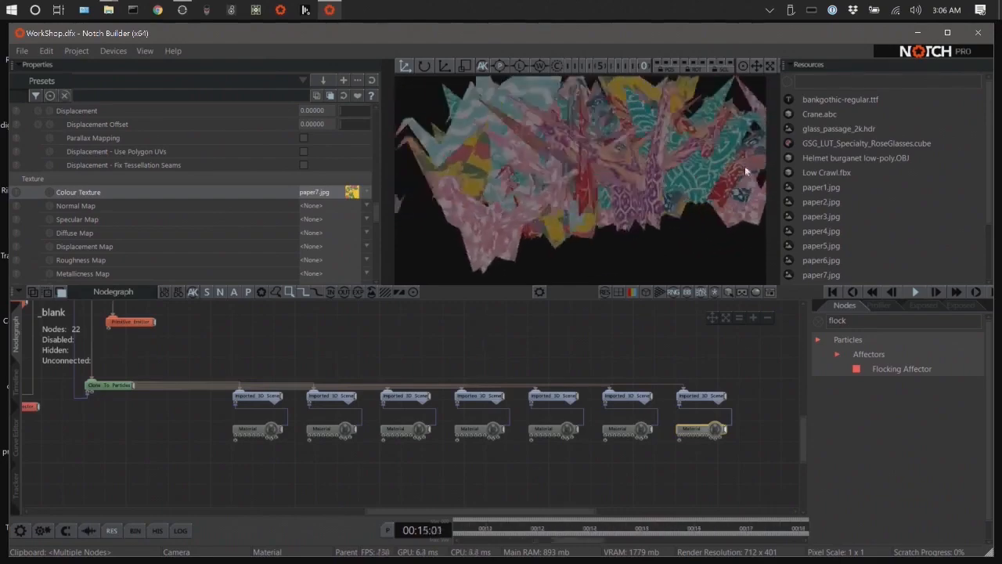
Switch the viewport to Orbit View and examine the whole crane flock from outside and from different angles.
left_click(602, 69)
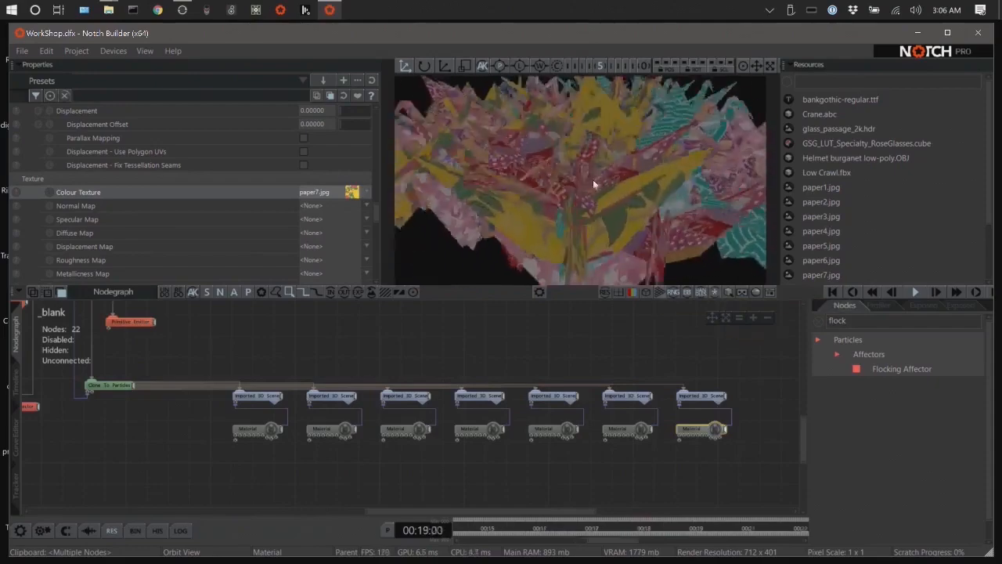
middle_click_drag(593, 179, 570, 197)
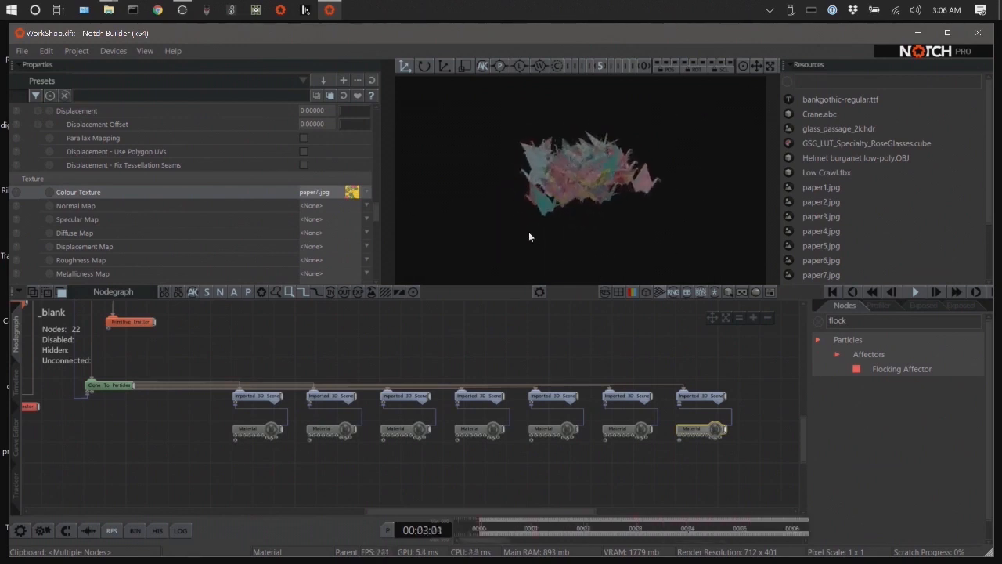
left_click_drag(529, 232, 634, 150, "alt")
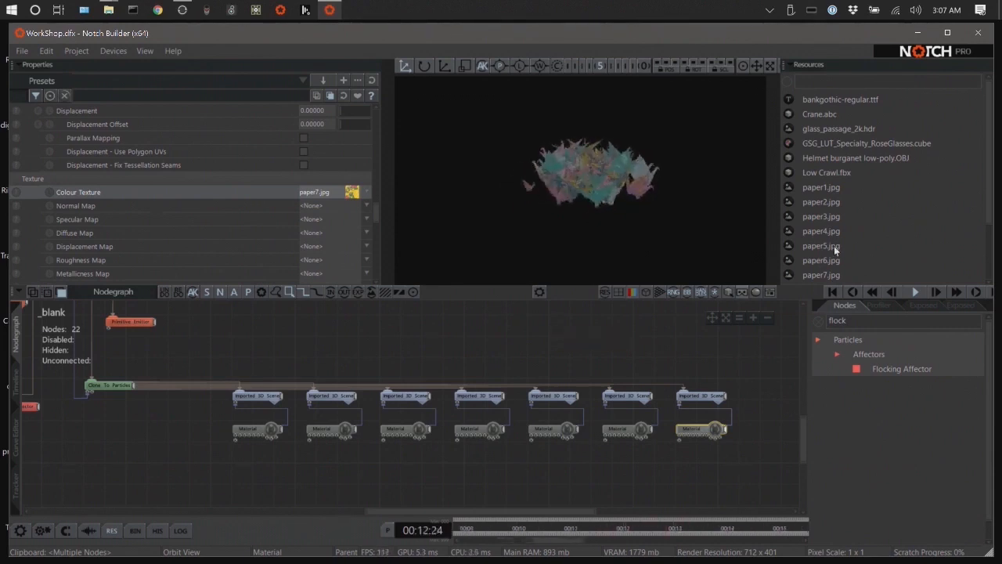
Search the node library for "nu" and add a geometry Null node below the Flocking Affector.
middle_click_drag(148, 367, 250, 335)
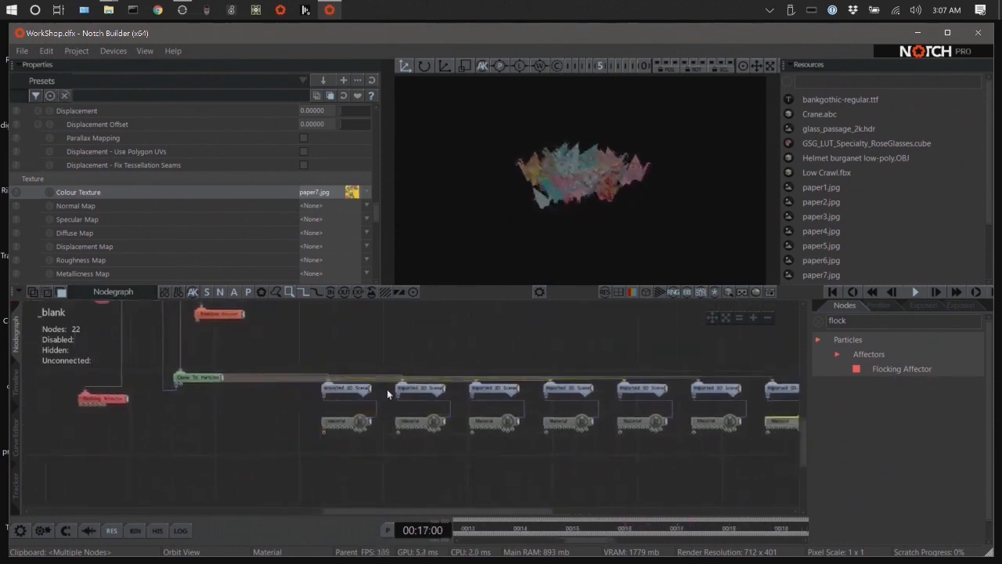
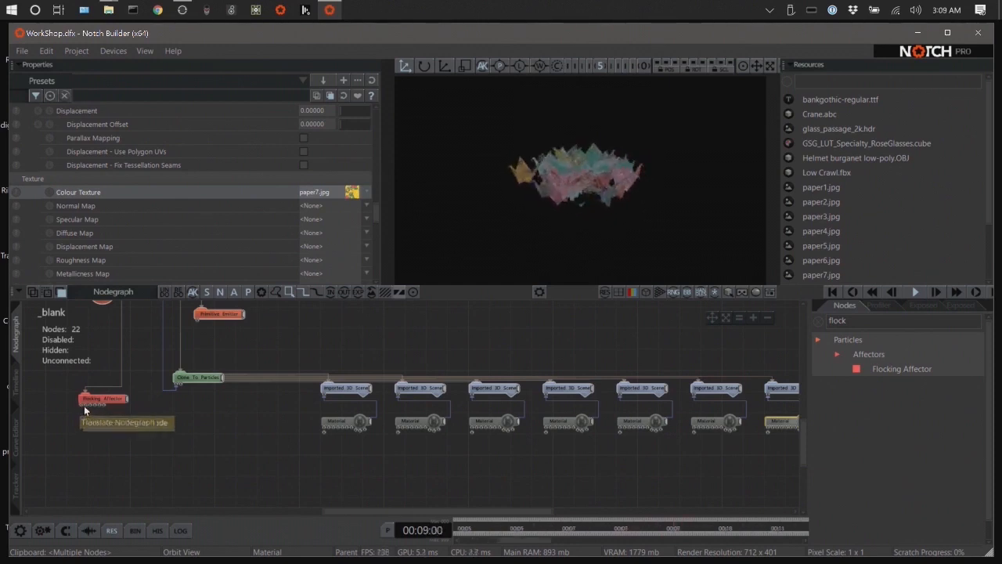
middle_click_drag(209, 436, 208, 441)
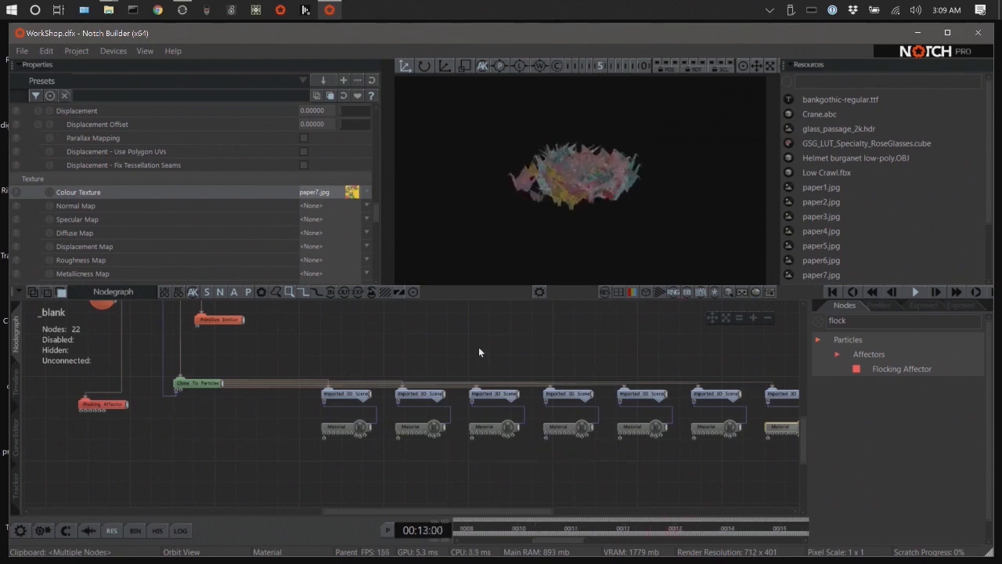
double_click(871, 322)
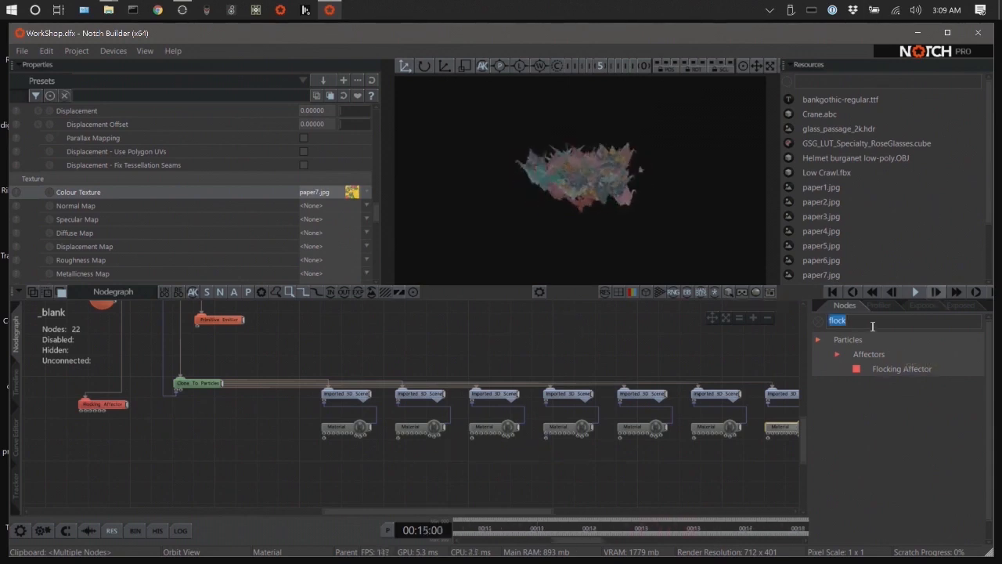
type("nu")
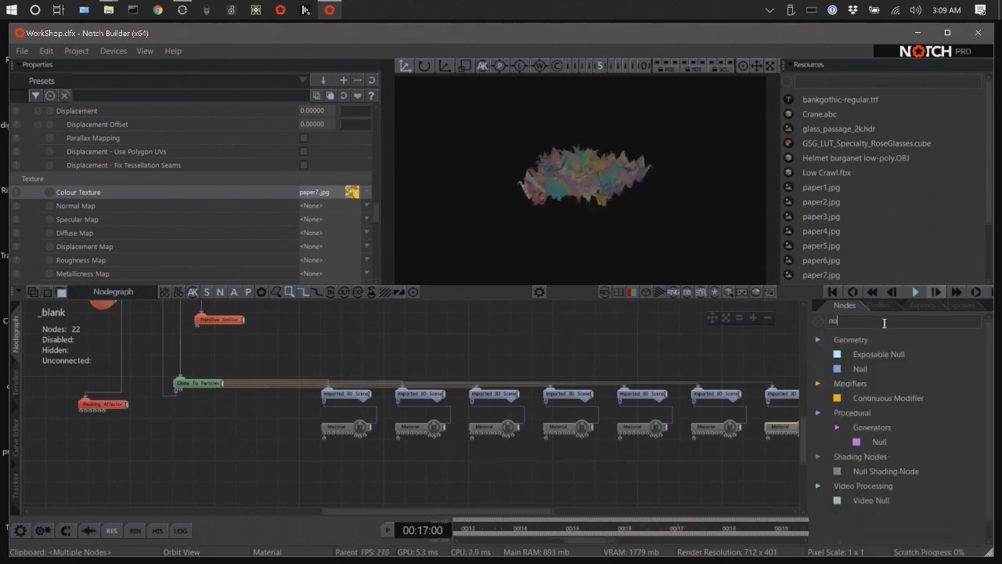
left_click_drag(865, 367, 69, 456)
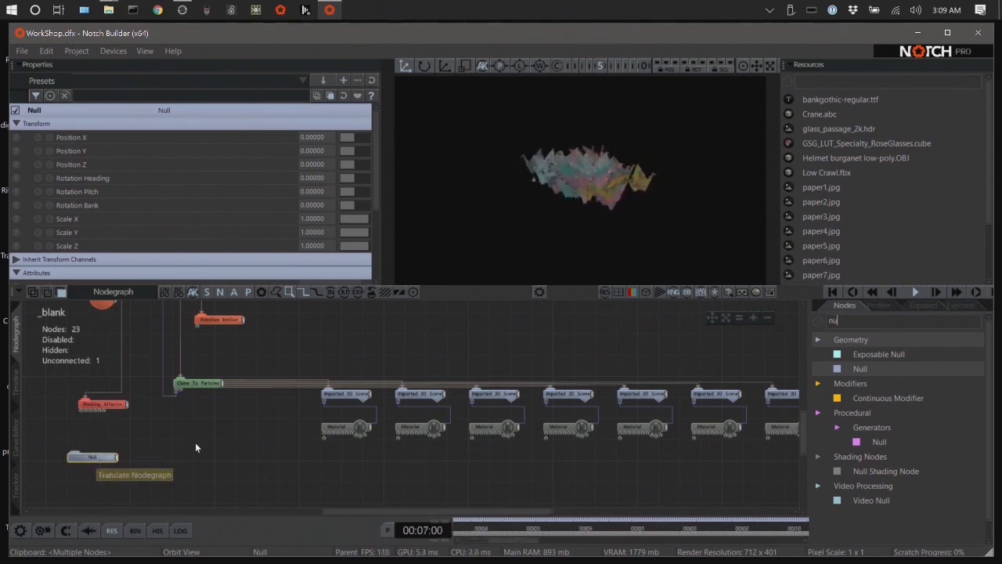
Search the node library for "shap", add a Shape 3D node beside the Null, and connect the Null's output to it.
double_click(861, 323)
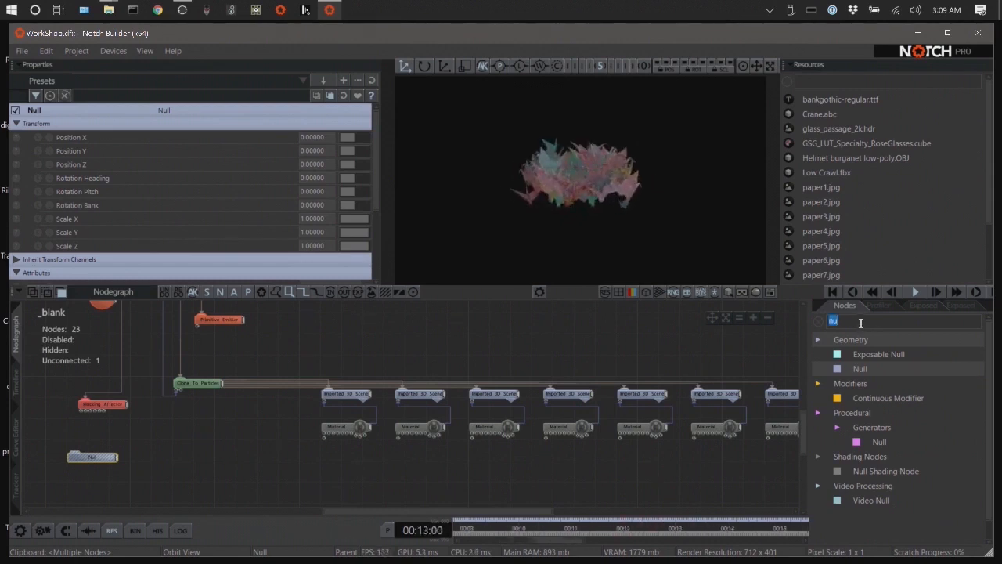
type("shap")
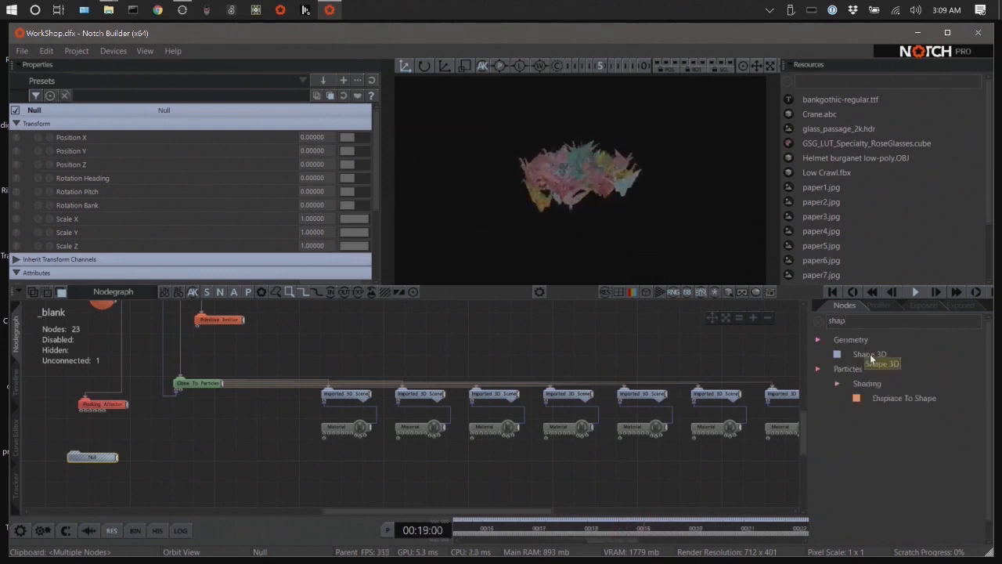
left_click_drag(872, 354, 630, 425)
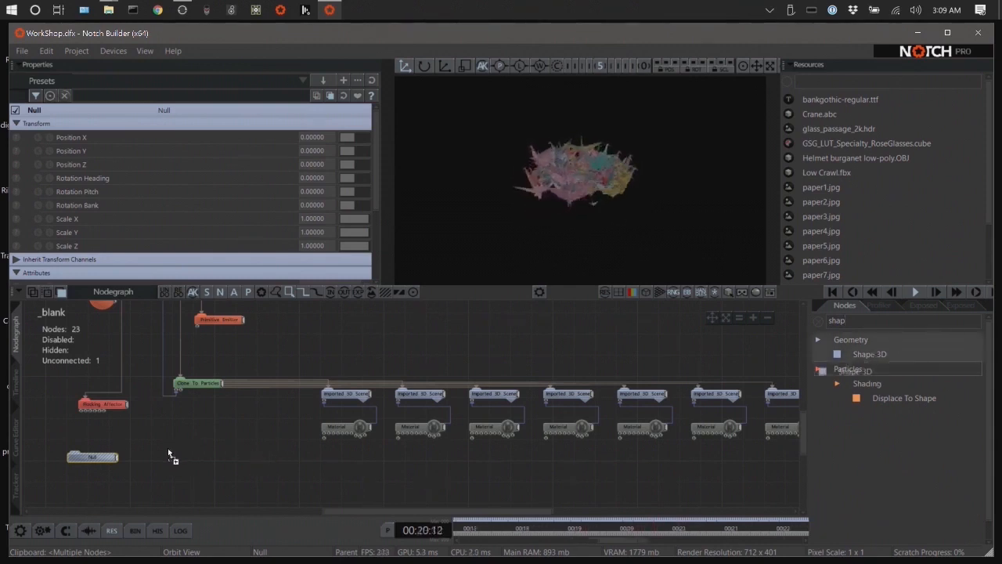
left_click_drag(167, 449, 168, 458)
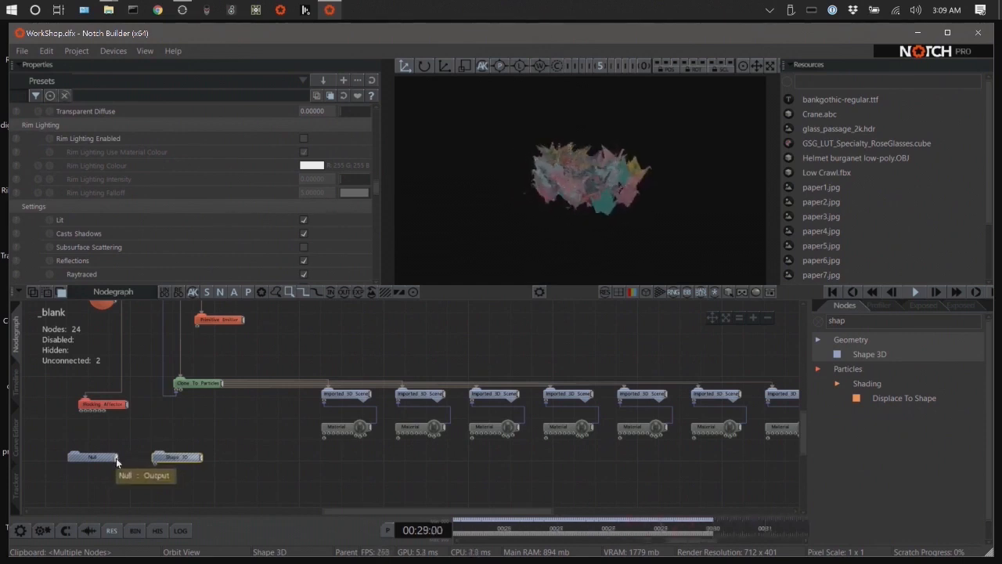
left_click_drag(118, 459, 156, 457)
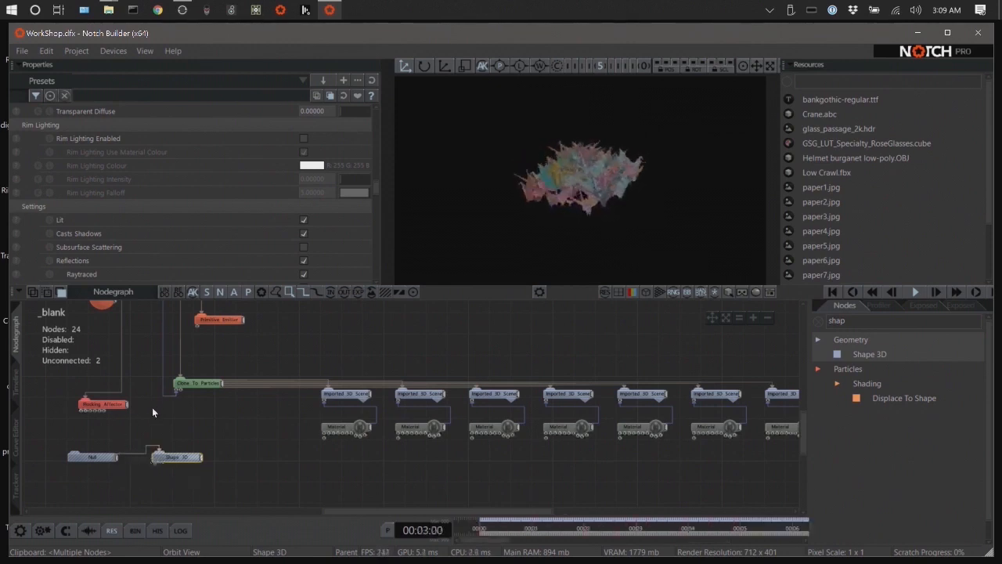
Examine the connection points of the Null, Shape 3D and Flocking Affector nodes up close in the node graph.
middle_click_drag(152, 407, 335, 426)
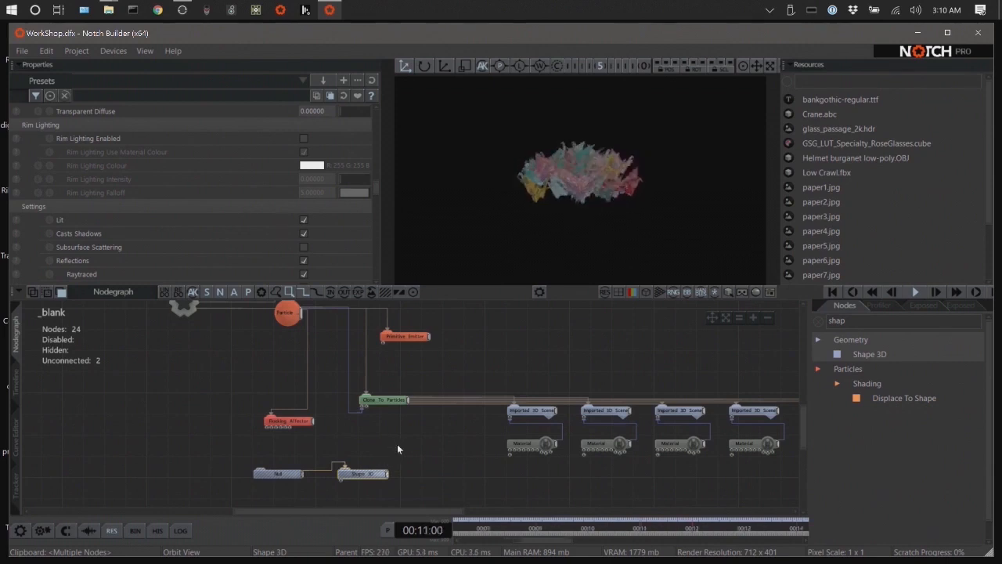
scroll(401, 438, "up", 2)
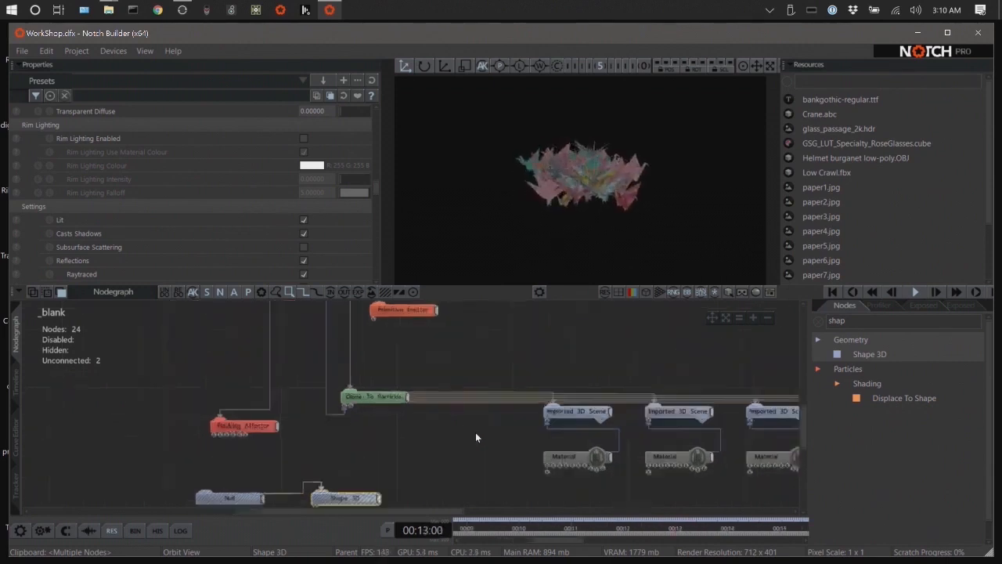
middle_click_drag(378, 458, 503, 383)
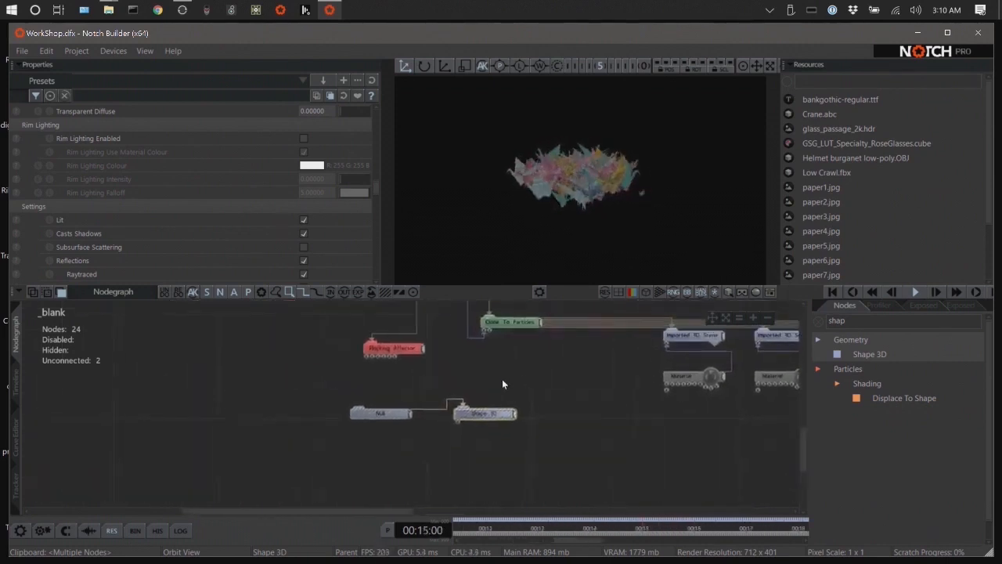
scroll(567, 373, "up", 3)
scroll(568, 375, "up", 1)
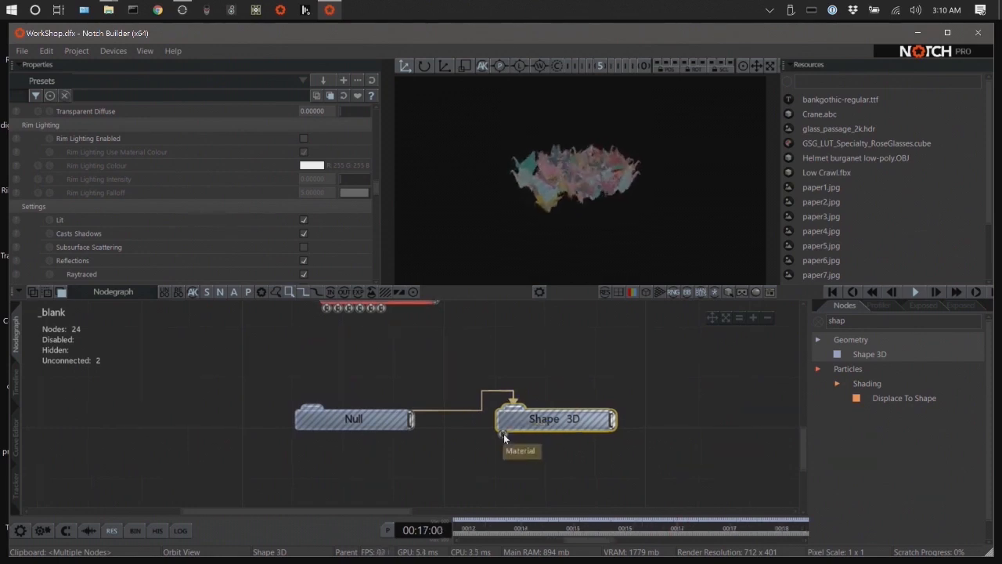
middle_click_drag(529, 339, 518, 403)
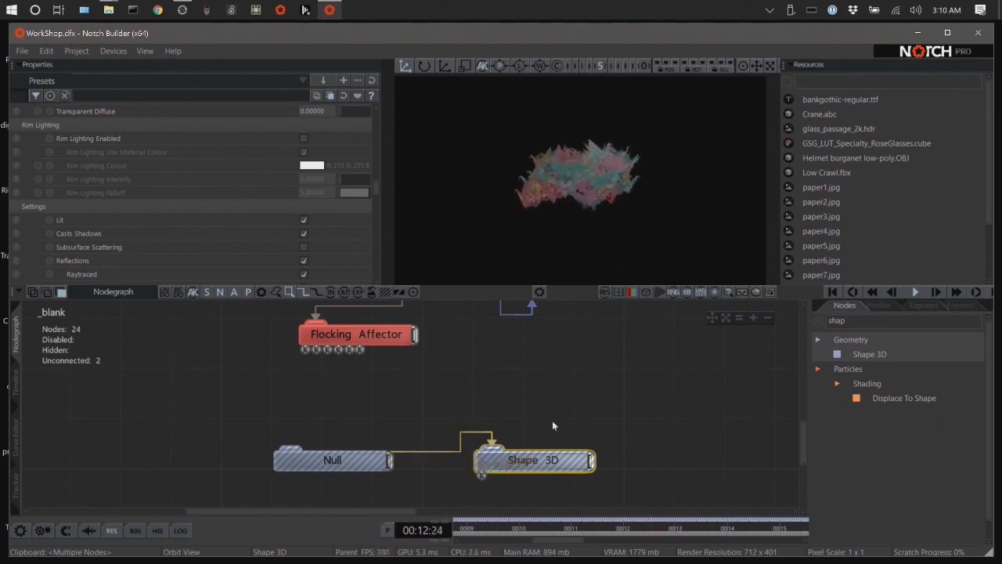
middle_click_drag(506, 373, 583, 368)
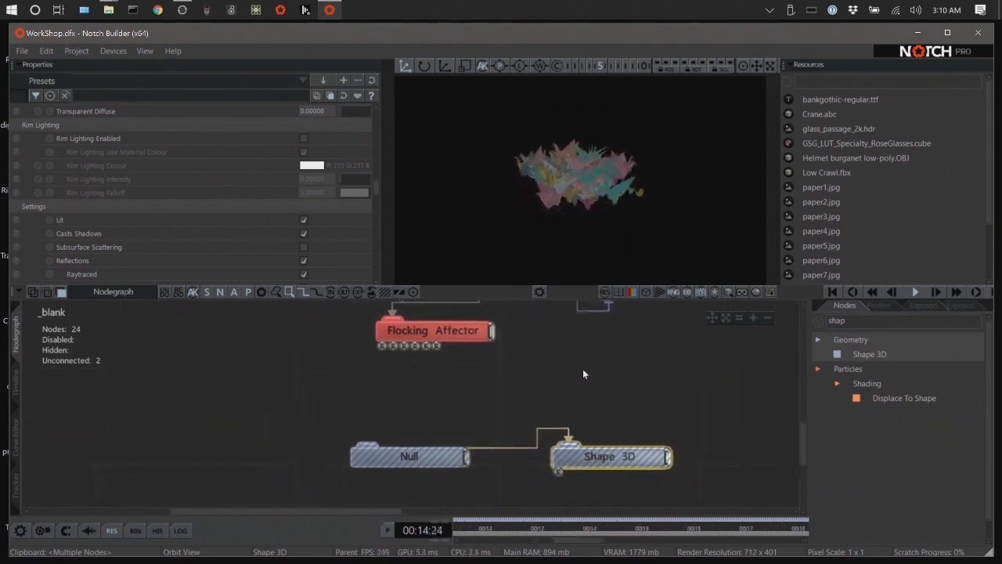
scroll(548, 380, "down", 5)
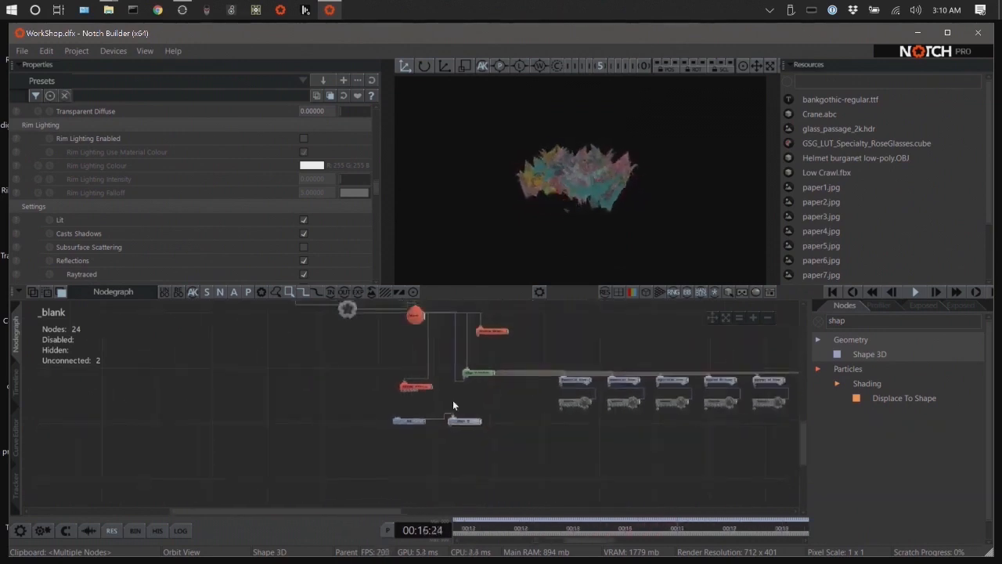
Move the Null and Shape 3D nodes together to the area just below the Root node.
mouse_move(382, 408)
left_mouse_down()
mouse_move(474, 426)
mouse_move(367, 348)
mouse_move(390, 341)
left_mouse_up()
middle_click_drag(544, 339, 641, 403)
scroll(394, 413, "up", 4)
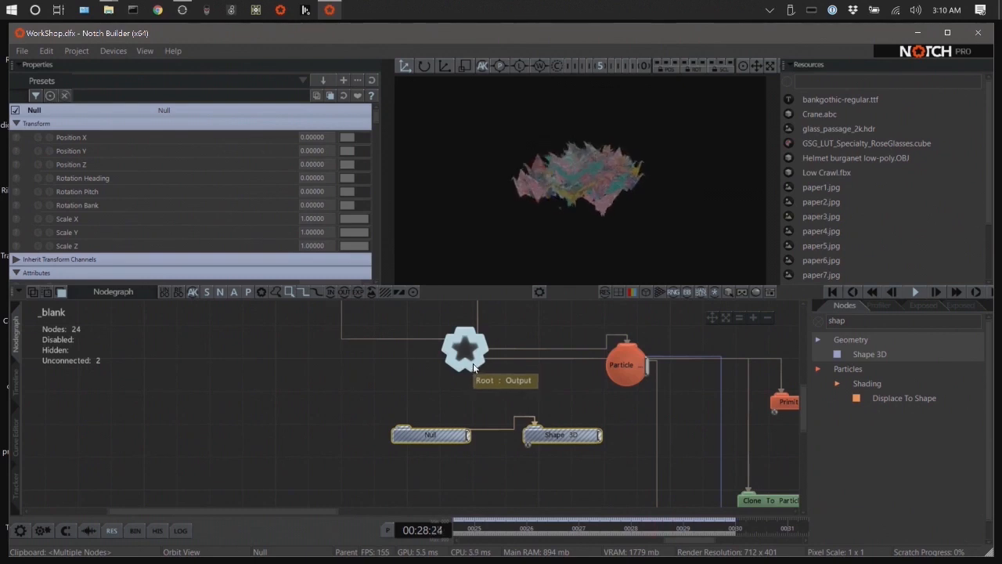
Try connecting the Root output to the selected Null and Shape 3D nodes together, undoing the links and repeating the attempt.
left_click_drag(470, 369, 414, 435)
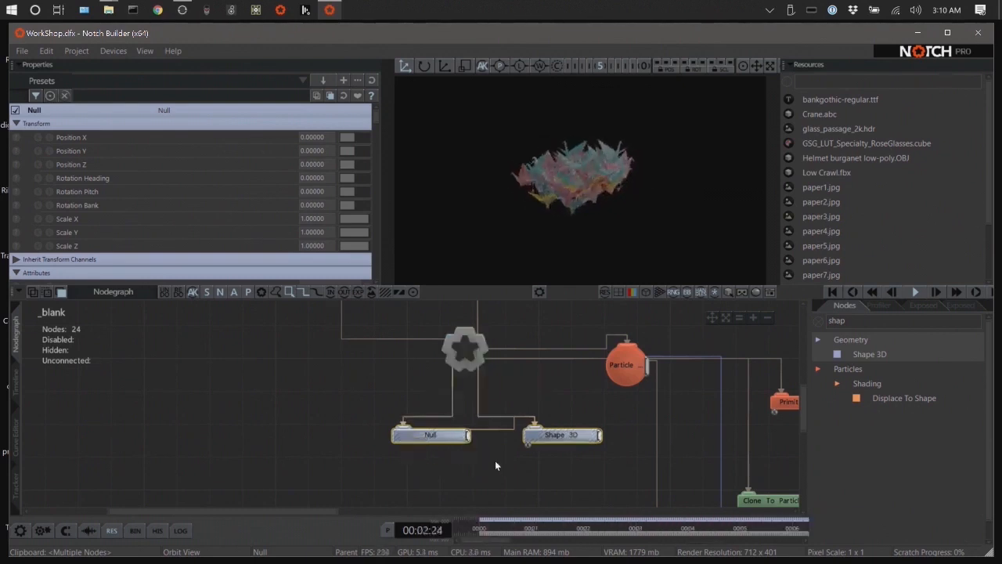
key("ctrl+z")
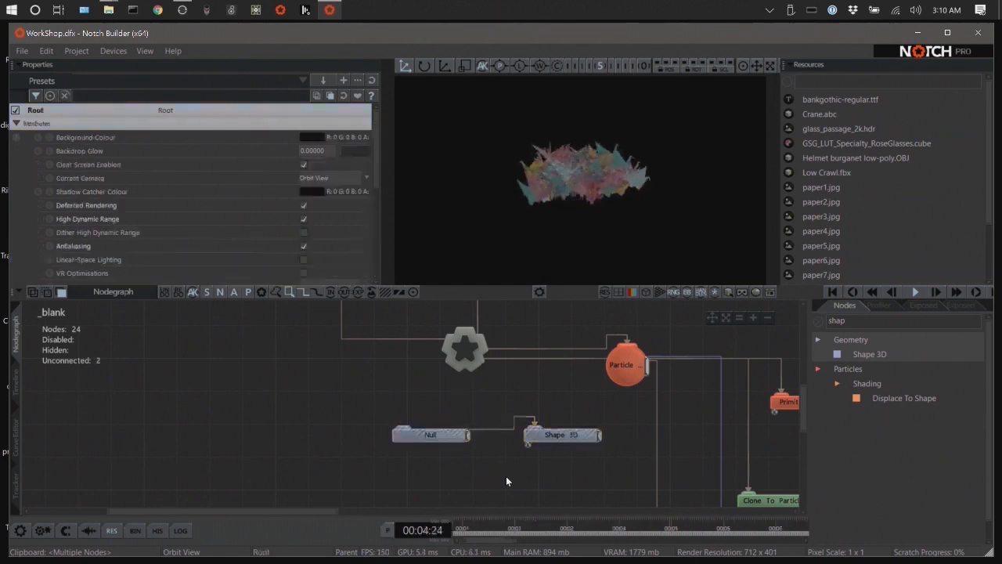
left_click_drag(503, 422, 411, 444)
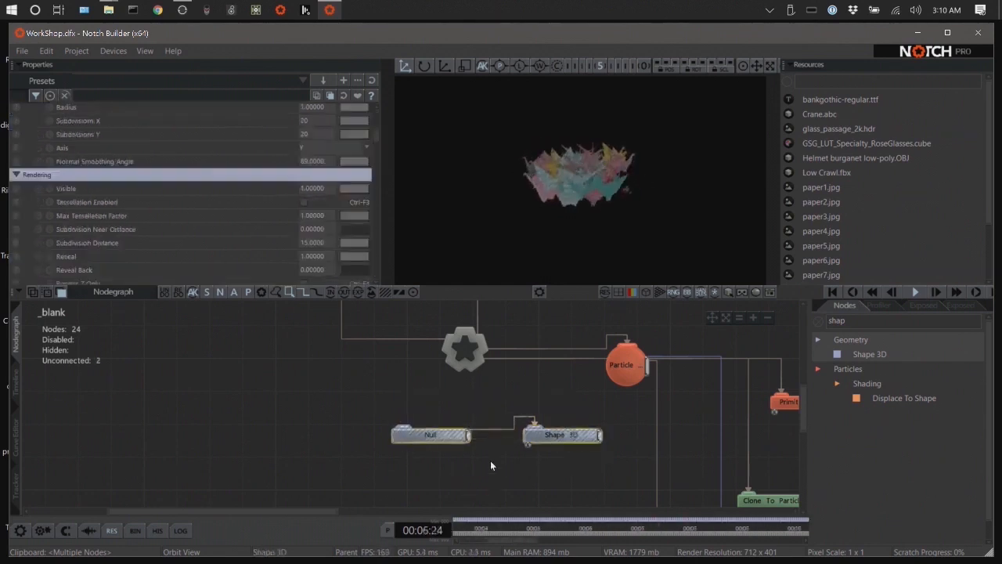
left_click_drag(467, 348, 421, 434)
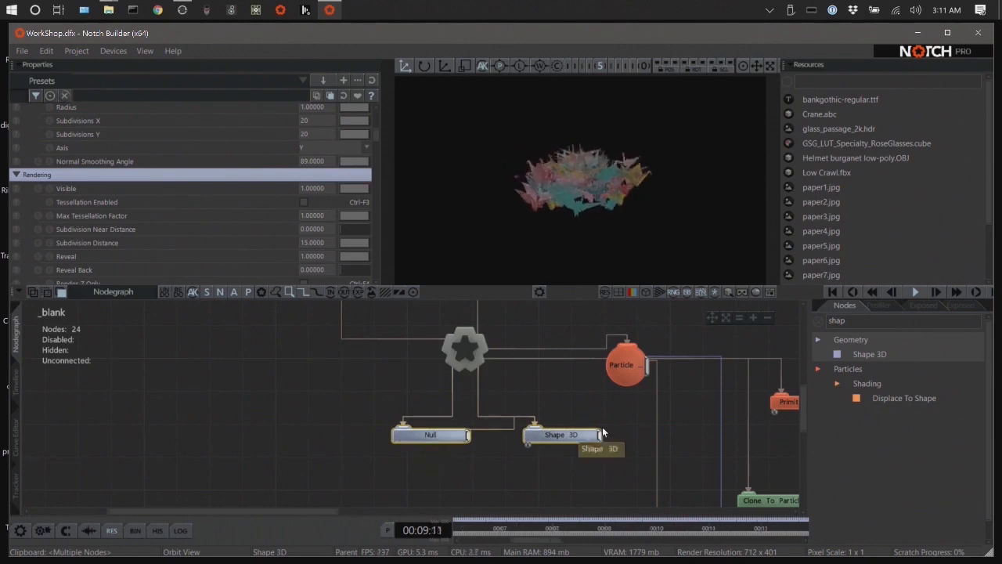
left_click(496, 460)
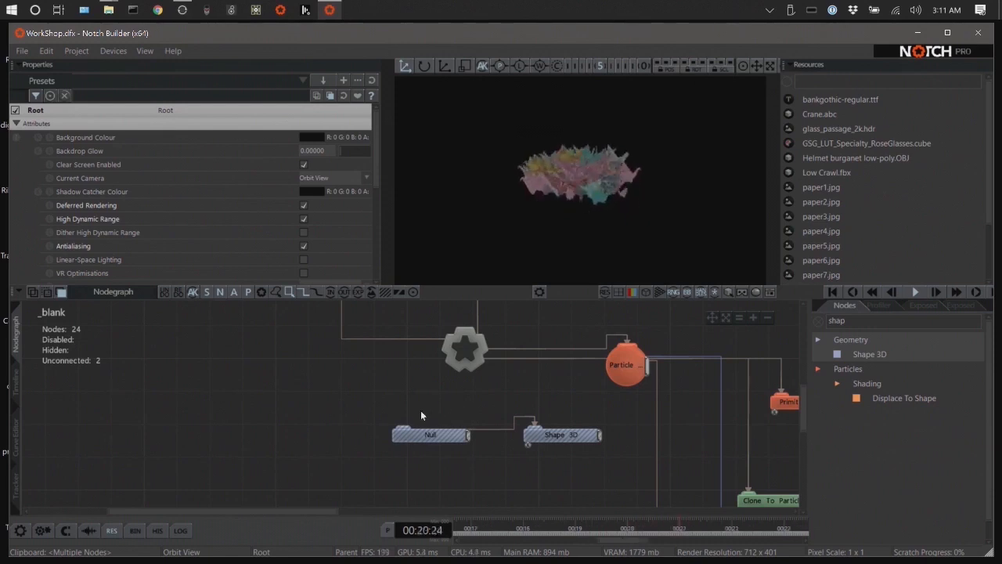
Reselect the Null and Shape 3D nodes and try again to start a shared link from the Root output.
left_click_drag(397, 410, 584, 456)
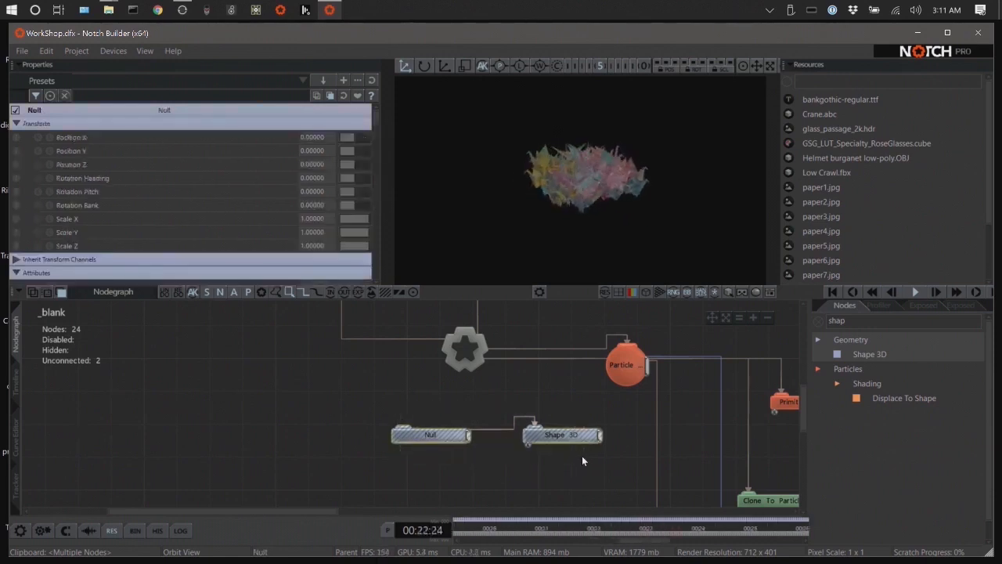
left_click(583, 457)
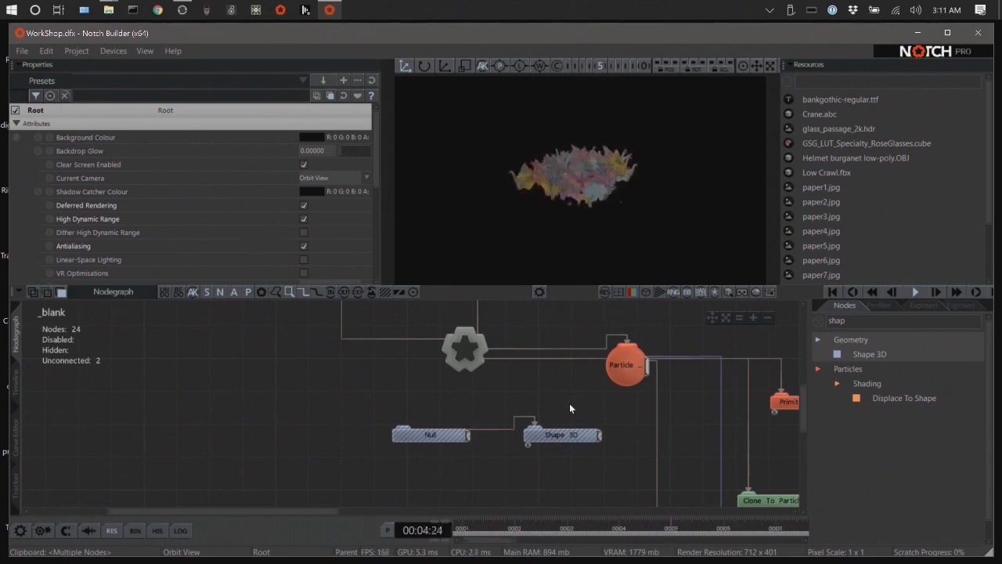
left_click_drag(566, 402, 445, 454)
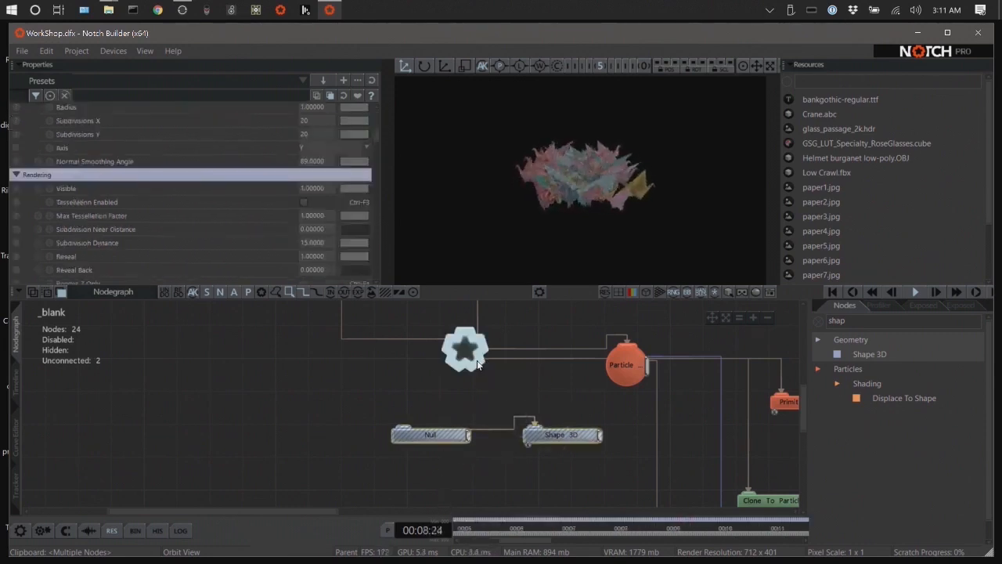
left_click_drag(470, 362, 510, 396)
left_click(510, 395)
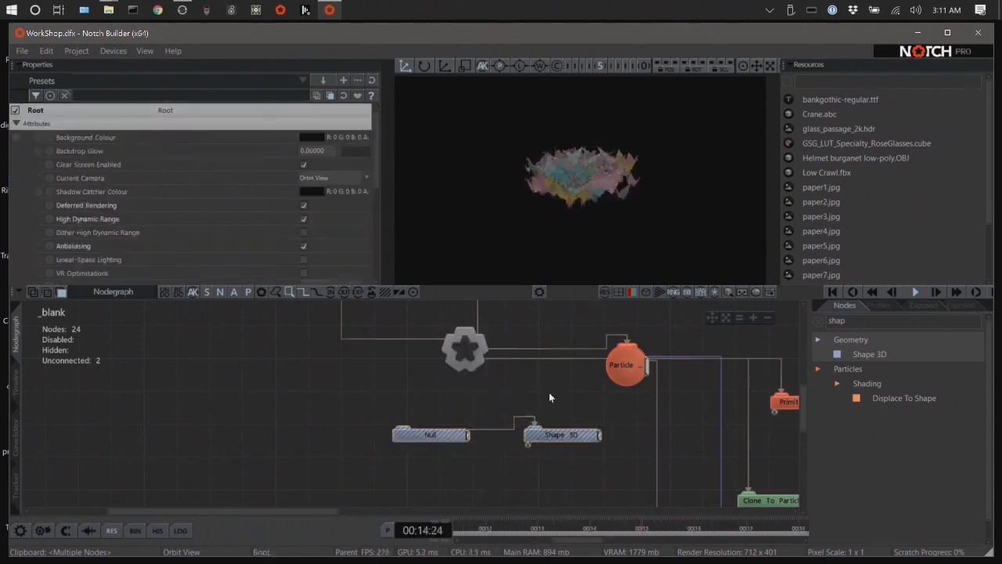
Connect the Root output to the Null node that carries the Shape 3D node.
left_click(403, 438)
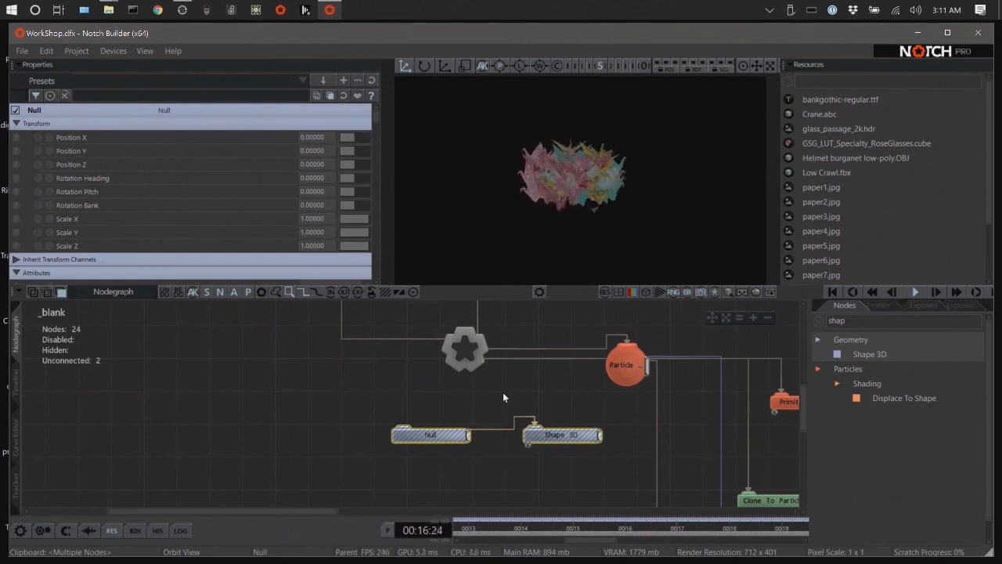
left_click(503, 393)
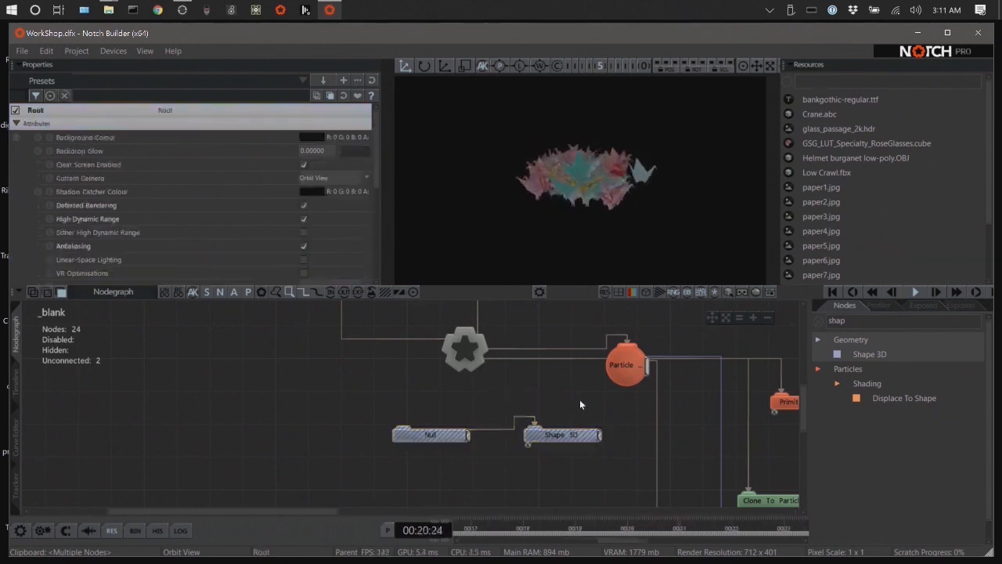
left_click_drag(464, 361, 422, 432)
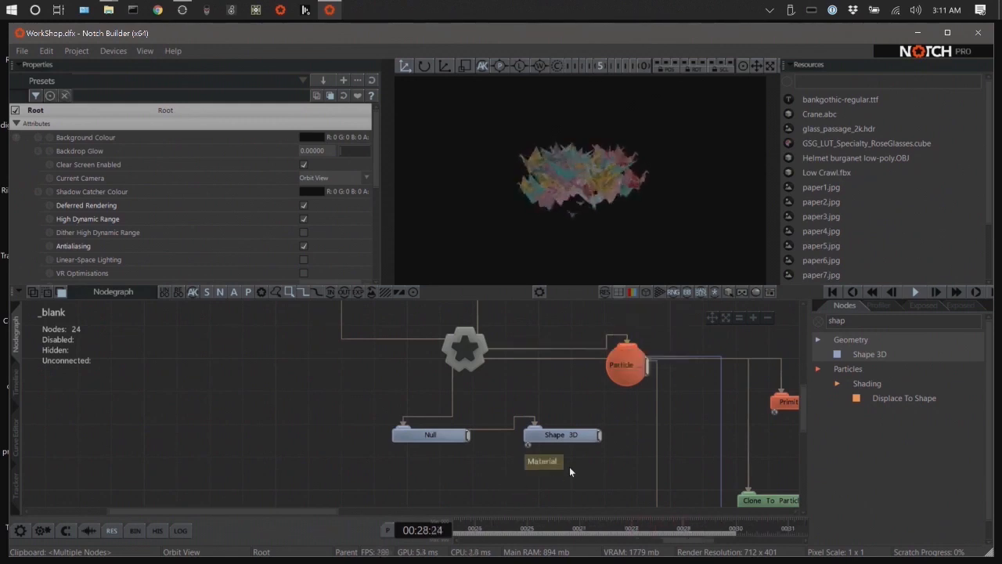
Try enlarging the Shape 3D sphere's radius to about 2.03 and undo the change.
left_click(567, 434)
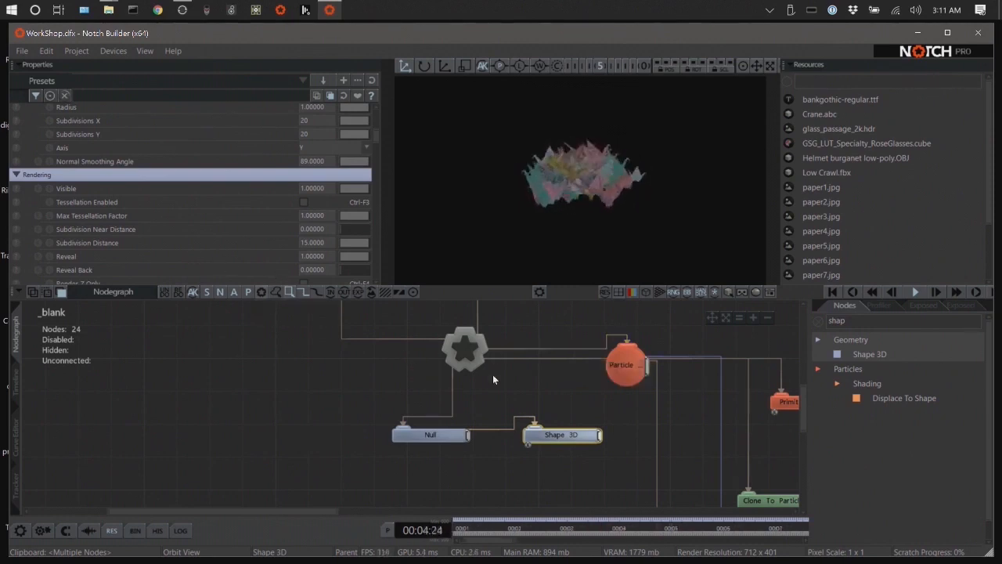
scroll(176, 179, "up", 1)
scroll(183, 190, "down", 3)
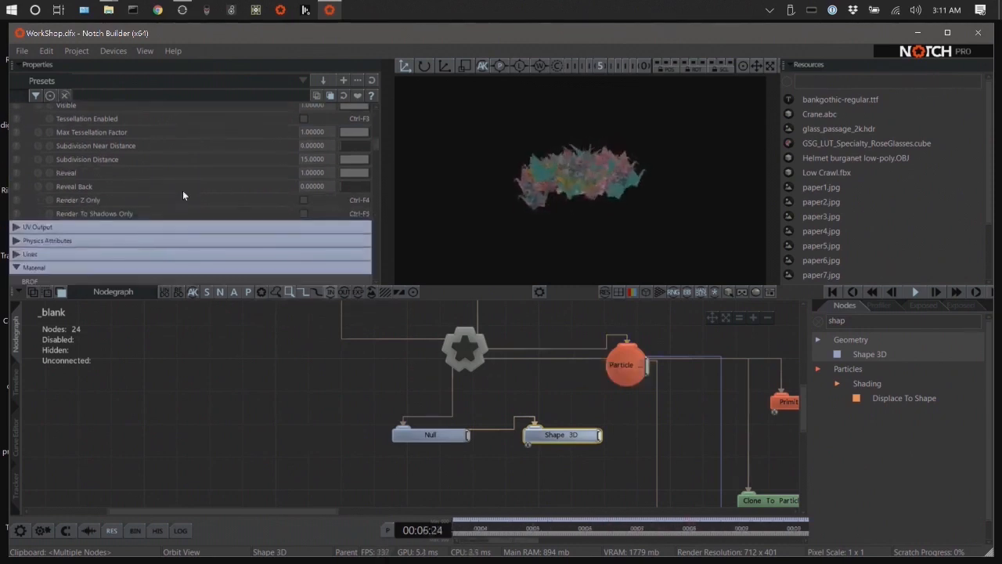
scroll(182, 190, "up", 4)
scroll(183, 191, "up", 2)
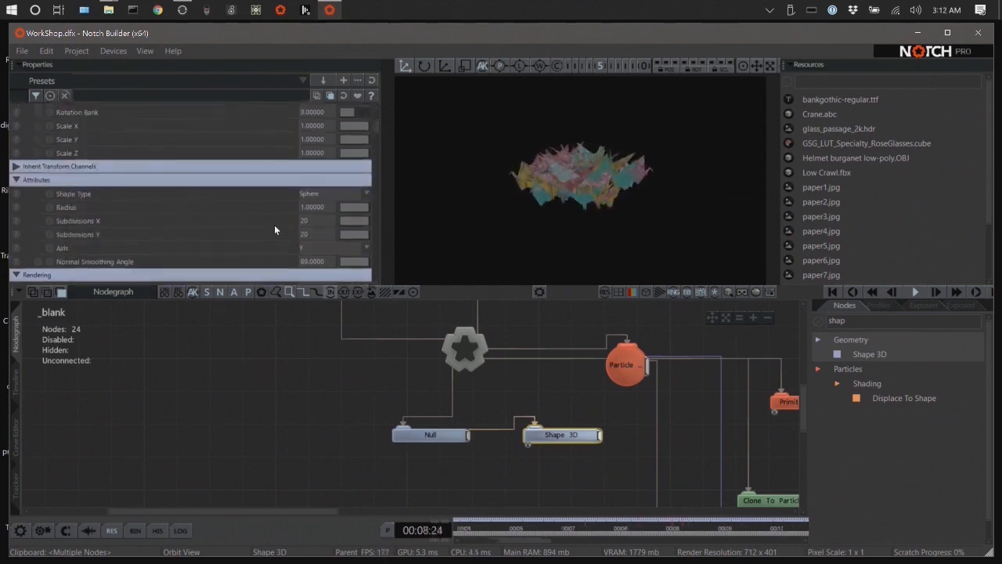
left_click_drag(362, 207, 404, 223)
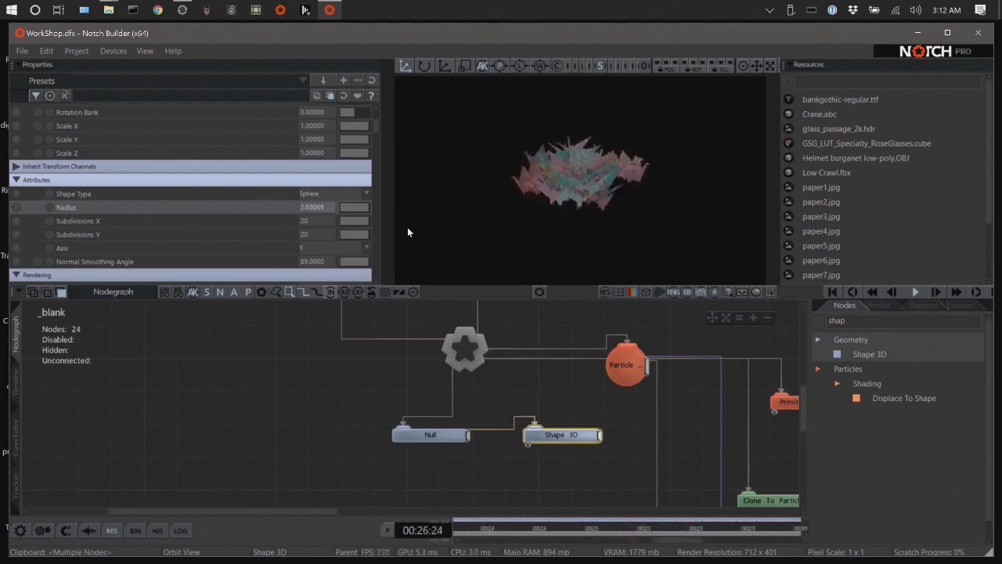
key("ctrl+z")
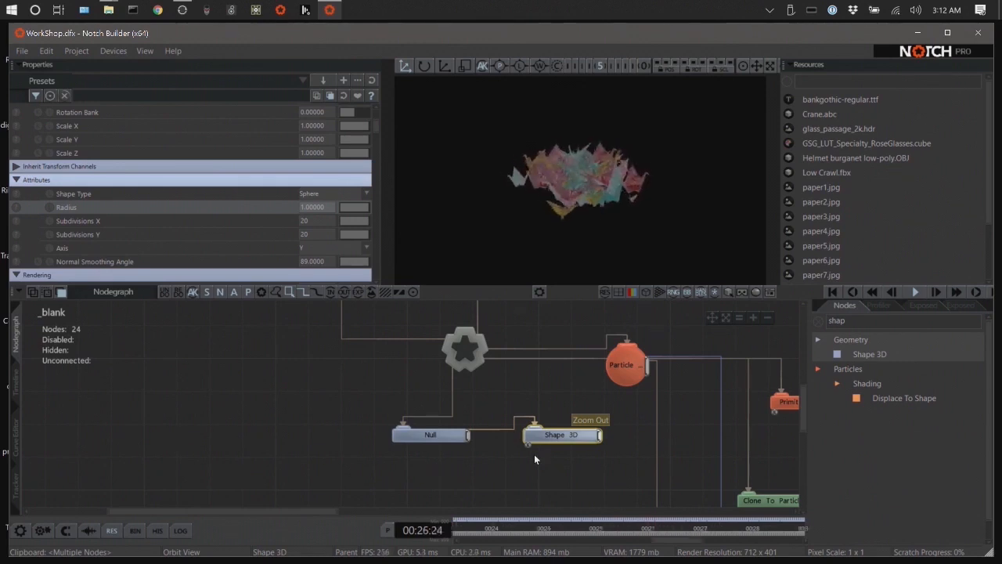
Search the node library for modifiers and place a Math Modifier to the left of the Null, leaving a gap between them.
left_click_drag(868, 353, 800, 366)
double_click(860, 321)
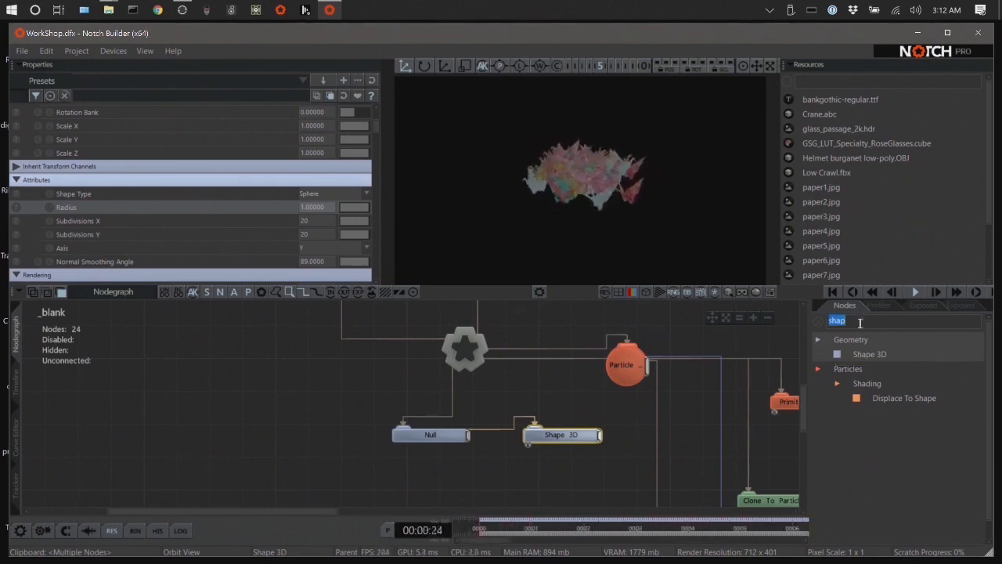
type("mo")
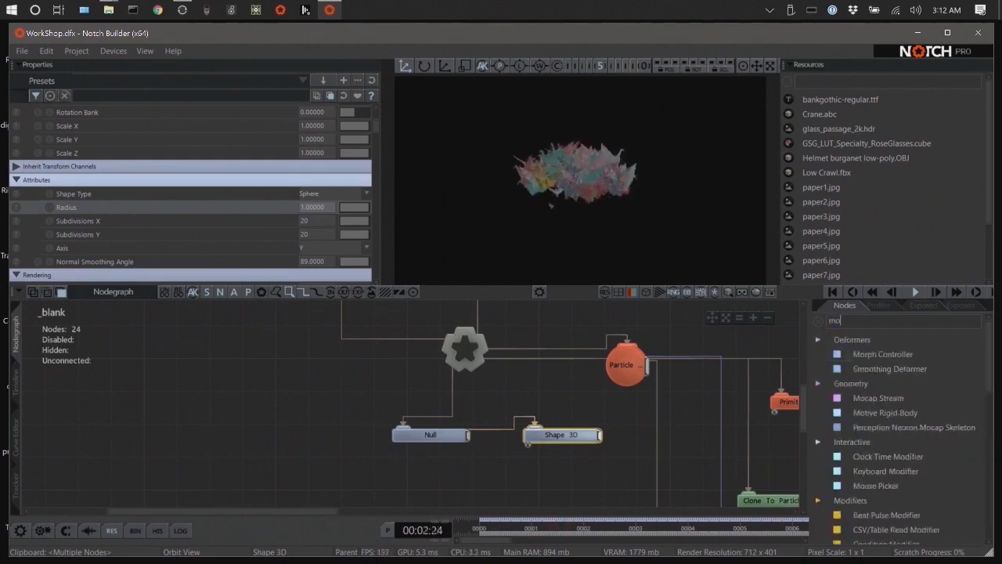
type("di")
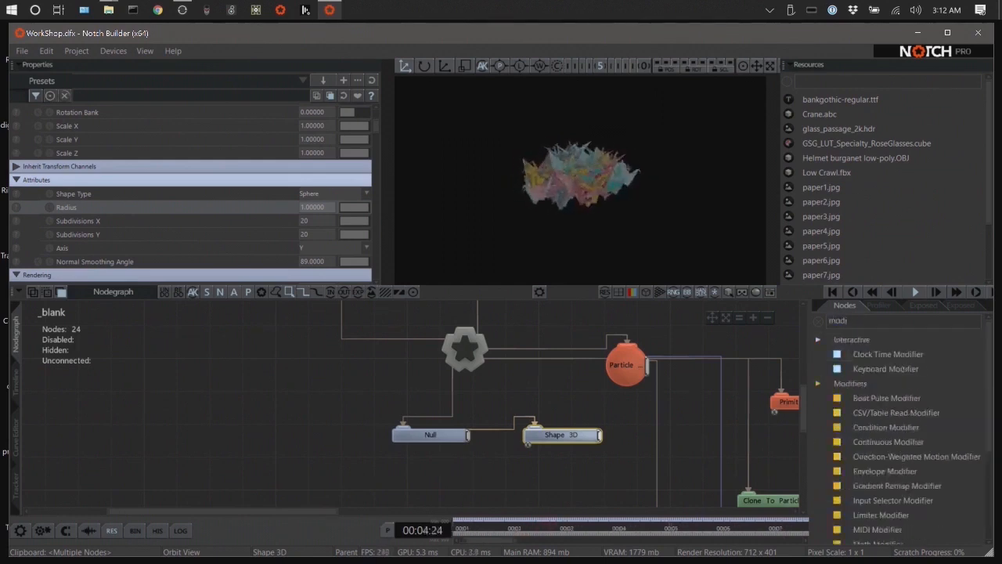
type("fie")
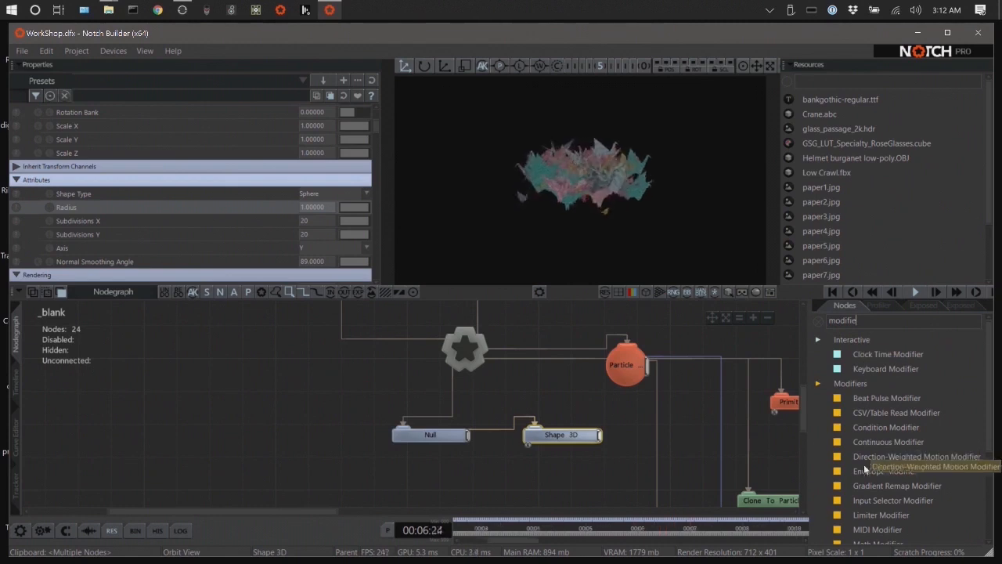
scroll(873, 465, "down", 2)
left_click_drag(874, 464, 375, 429)
left_click_drag(295, 419, 296, 427)
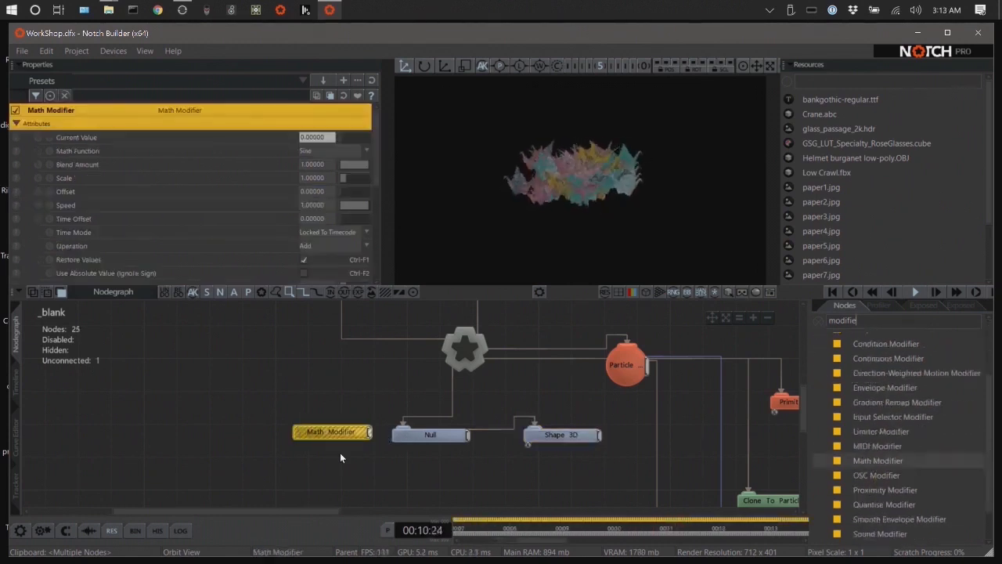
scroll(188, 217, "down", 5)
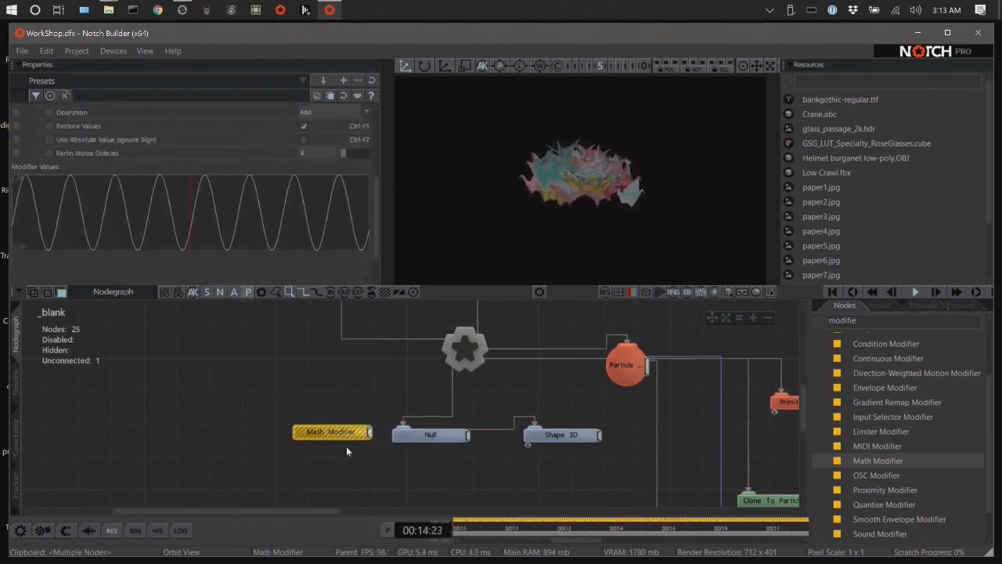
left_click_drag(339, 432, 257, 430)
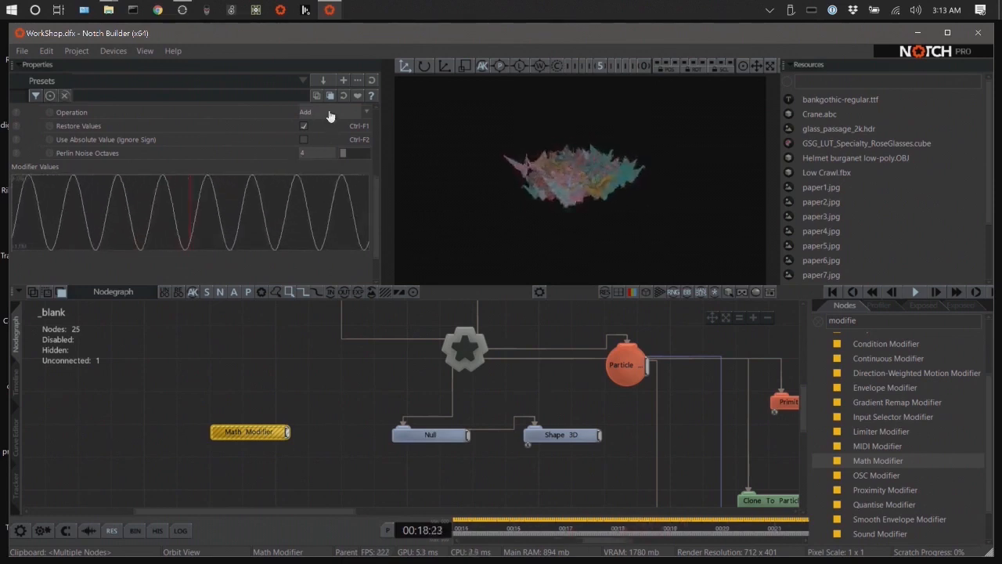
Try the Cosine and Square math functions on the Math Modifier, checking the waveform, and return it to Sine.
scroll(282, 159, "up", 5)
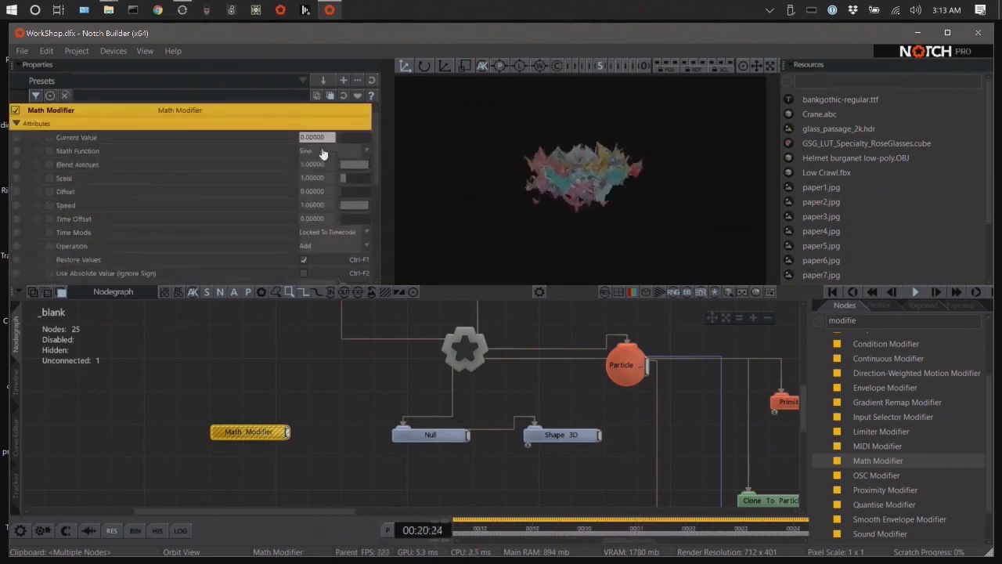
left_click(327, 151)
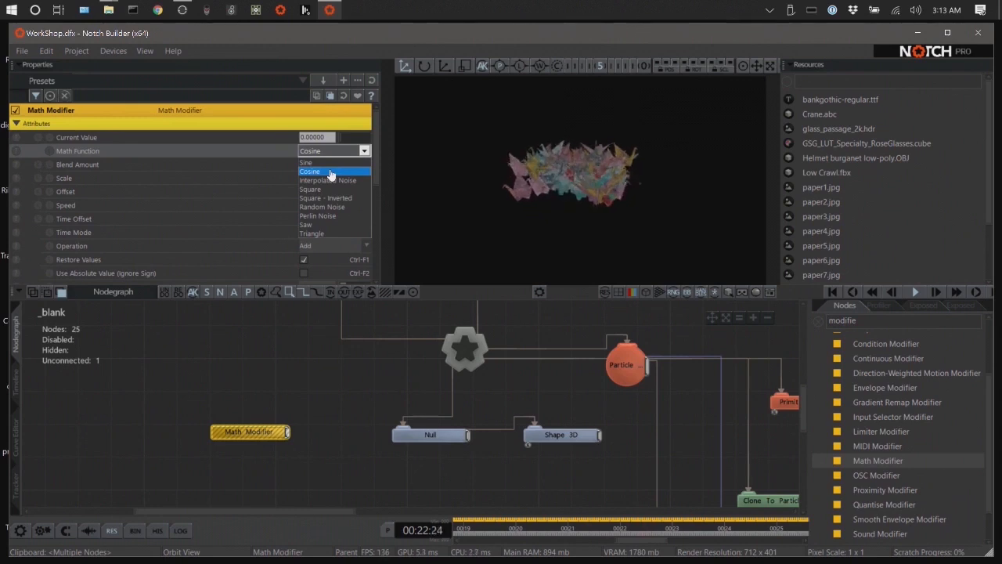
left_click(330, 171)
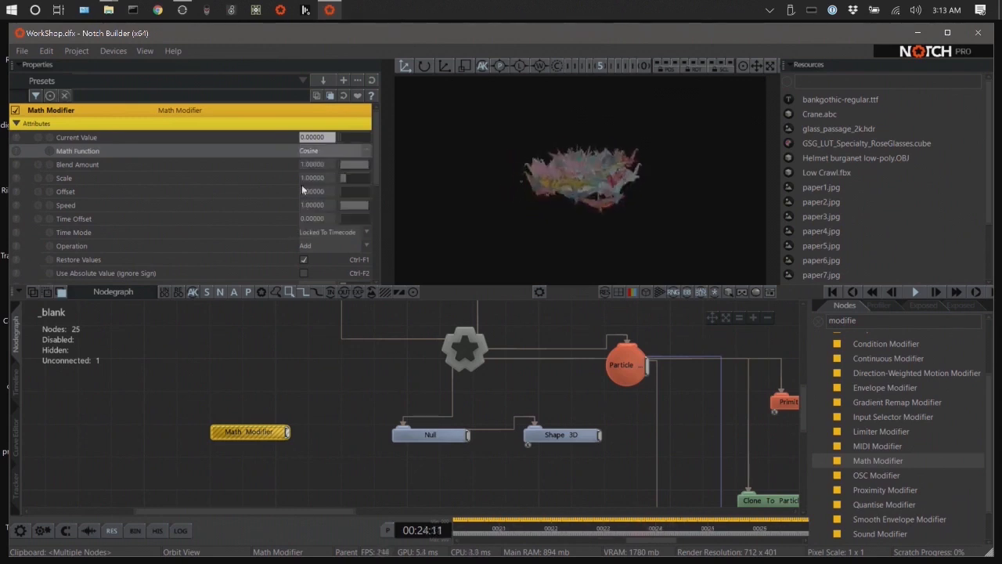
left_click(334, 152)
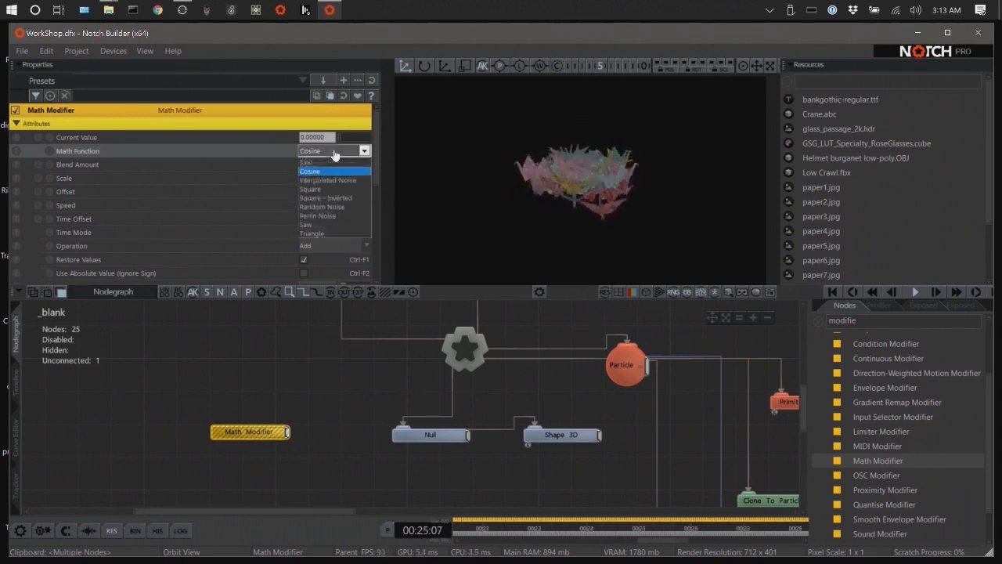
left_click(313, 189)
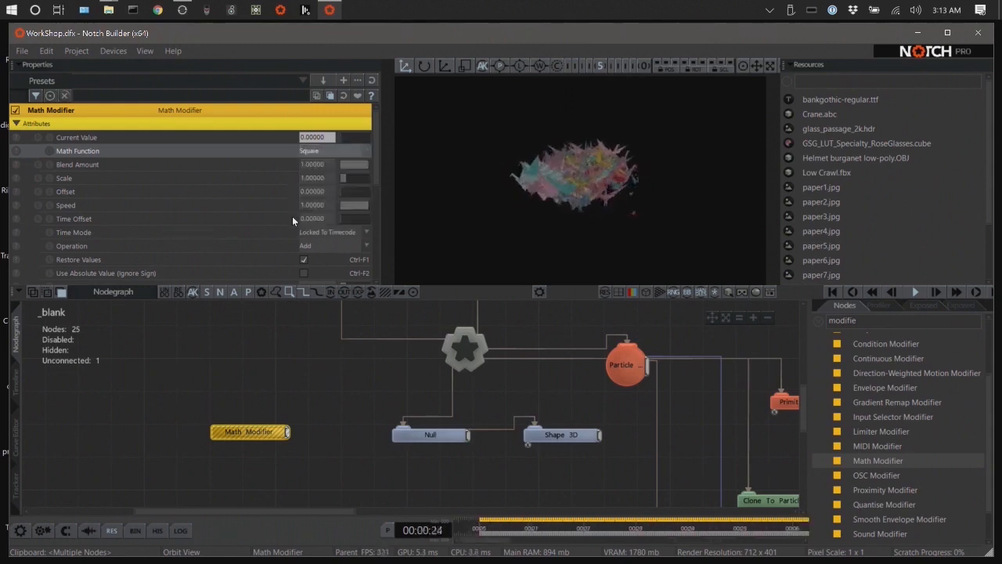
scroll(292, 217, "down", 3)
scroll(302, 218, "up", 3)
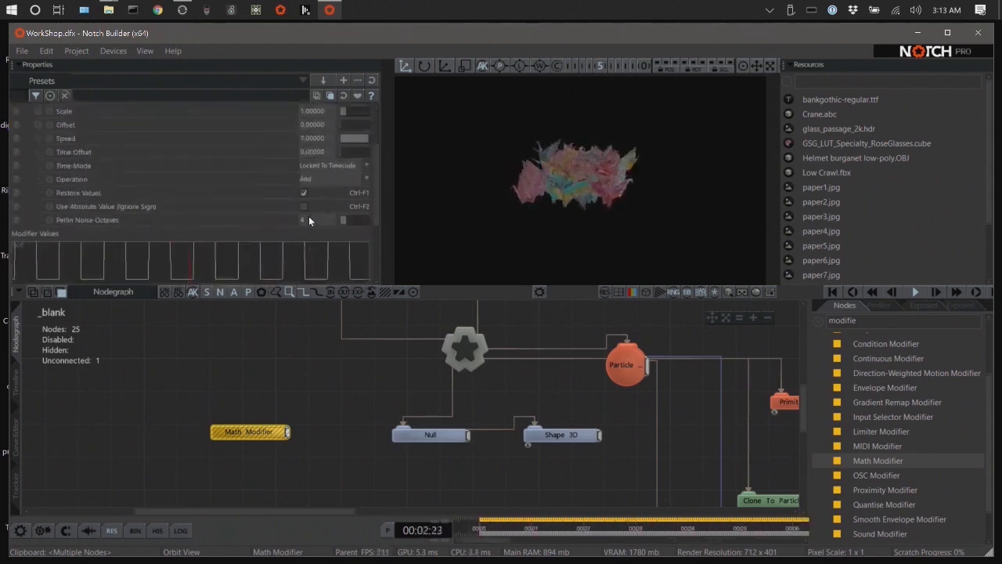
scroll(306, 223, "up", 1)
left_click(317, 151)
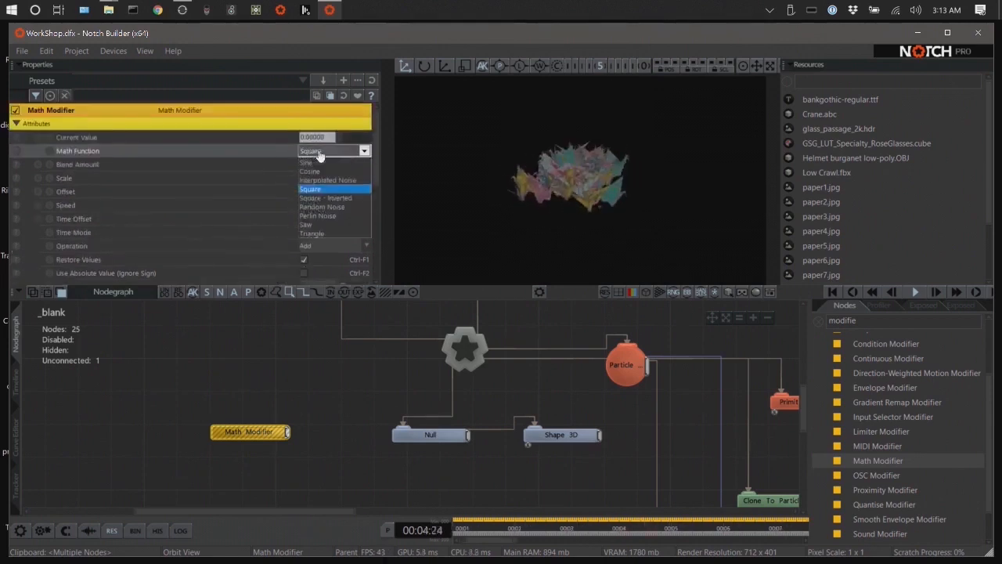
left_click(330, 163)
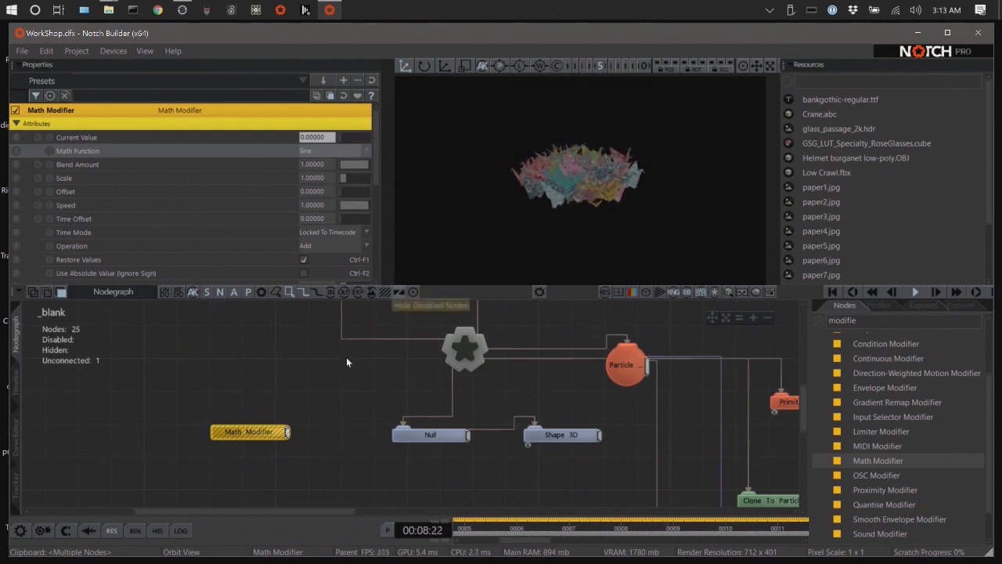
Connect the Math Modifier's output to the Position X property of the Null.
left_click(426, 436)
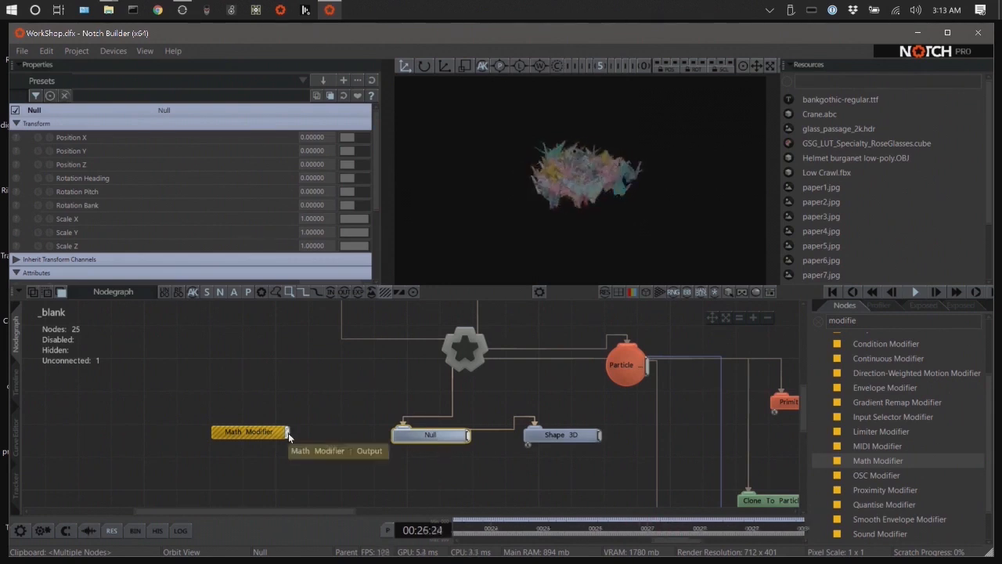
left_click_drag(288, 433, 283, 316)
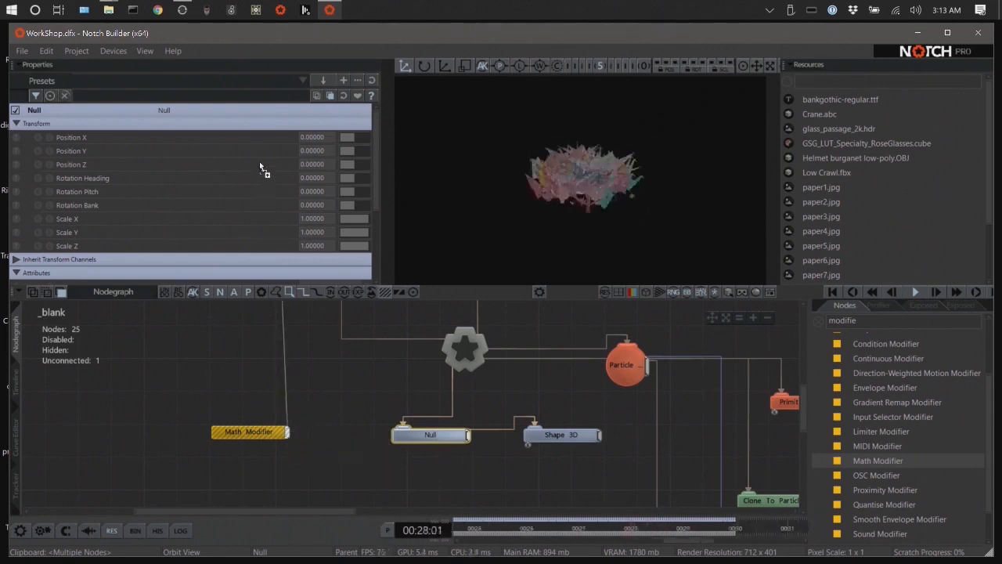
left_click_drag(274, 161, 317, 138)
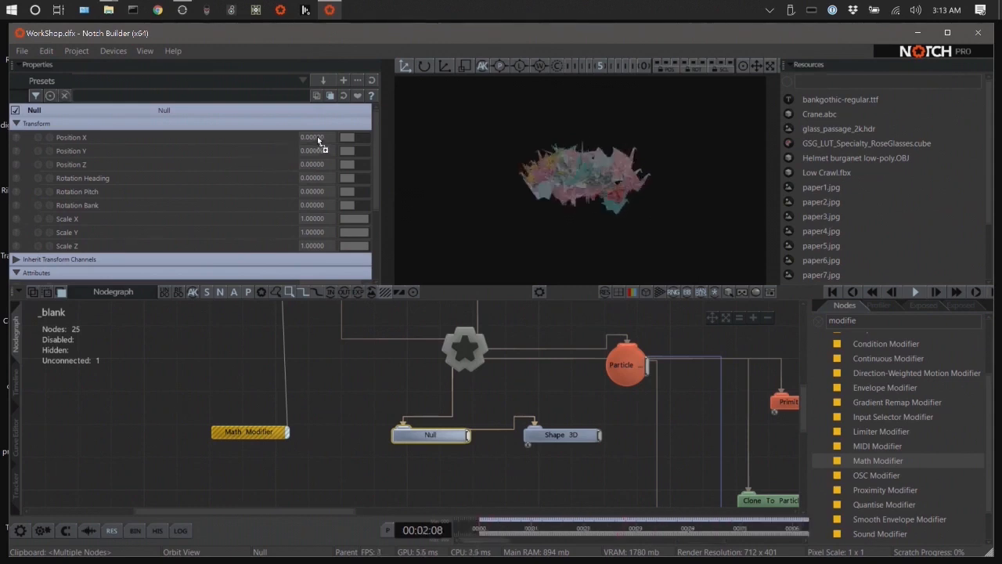
left_click_drag(317, 136, 317, 137)
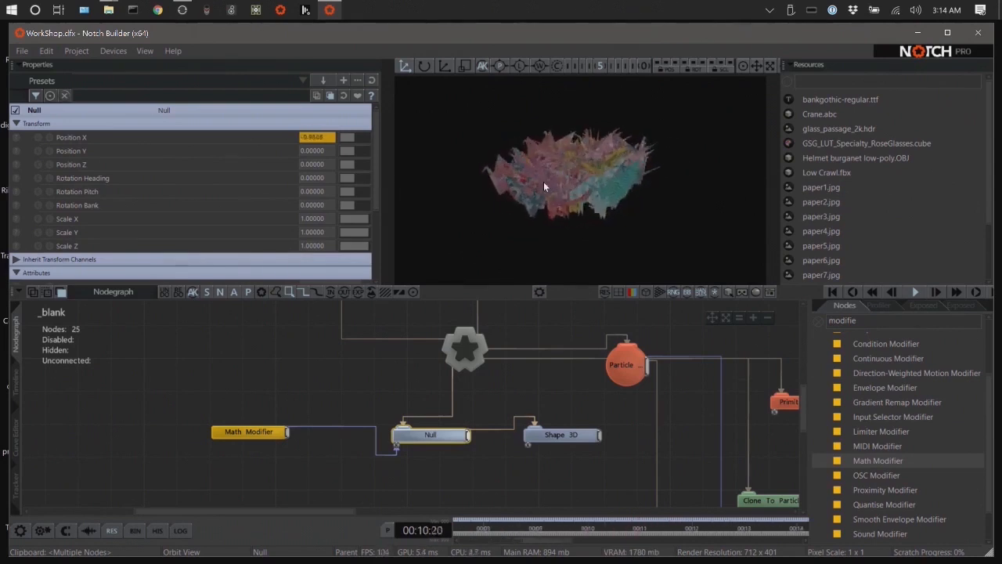
Set the Math Modifier's scale to 5 and its speed to 0.33333.
left_click(245, 432)
scroll(182, 196, "down", 3)
scroll(179, 190, "down", 2)
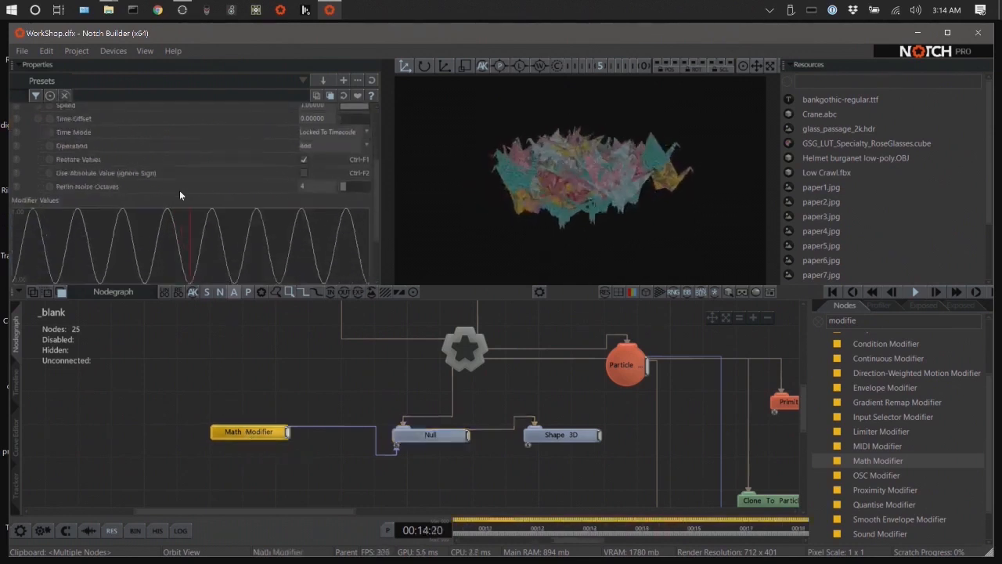
scroll(220, 164, "up", 5)
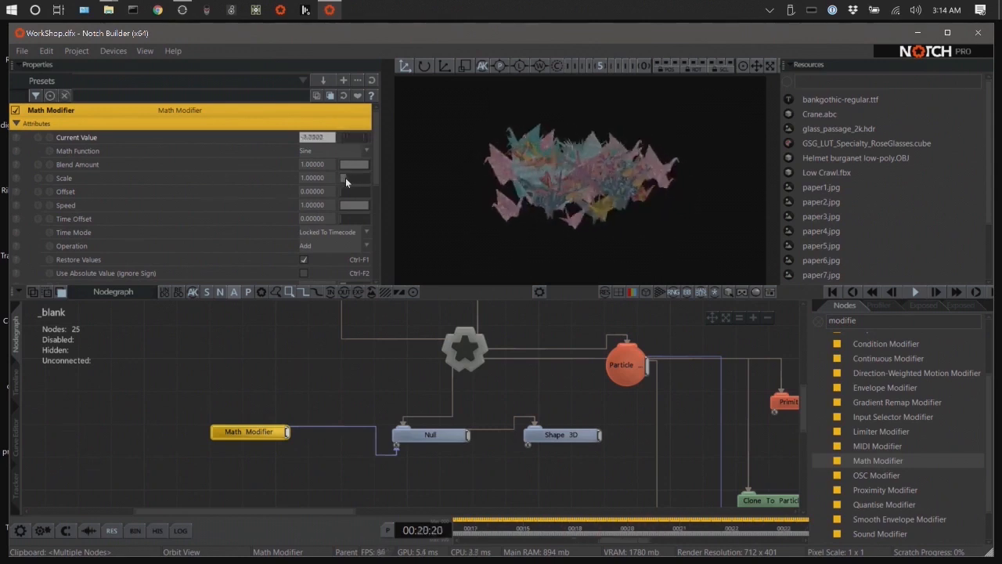
left_click_drag(344, 178, 371, 182)
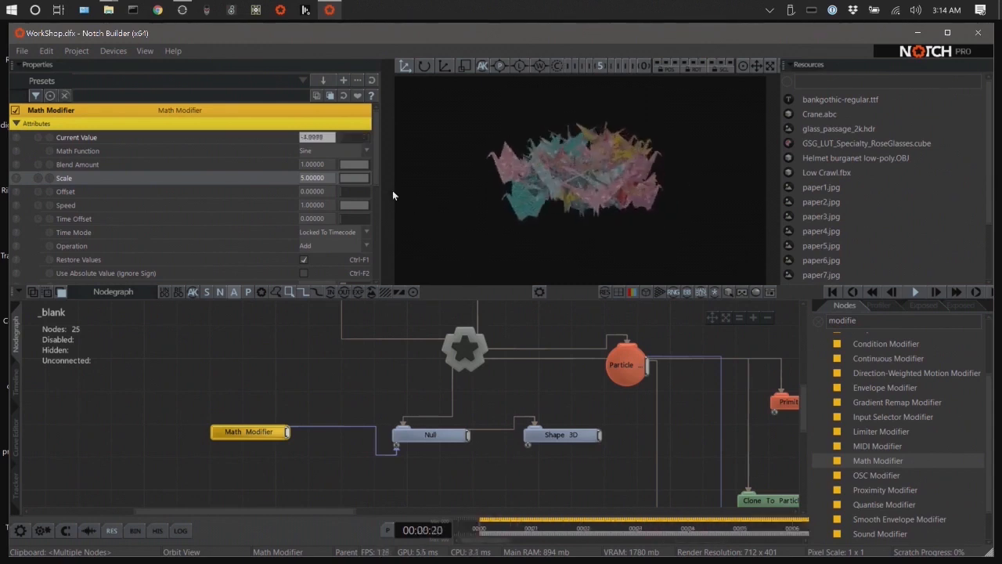
scroll(189, 178, "down", 1)
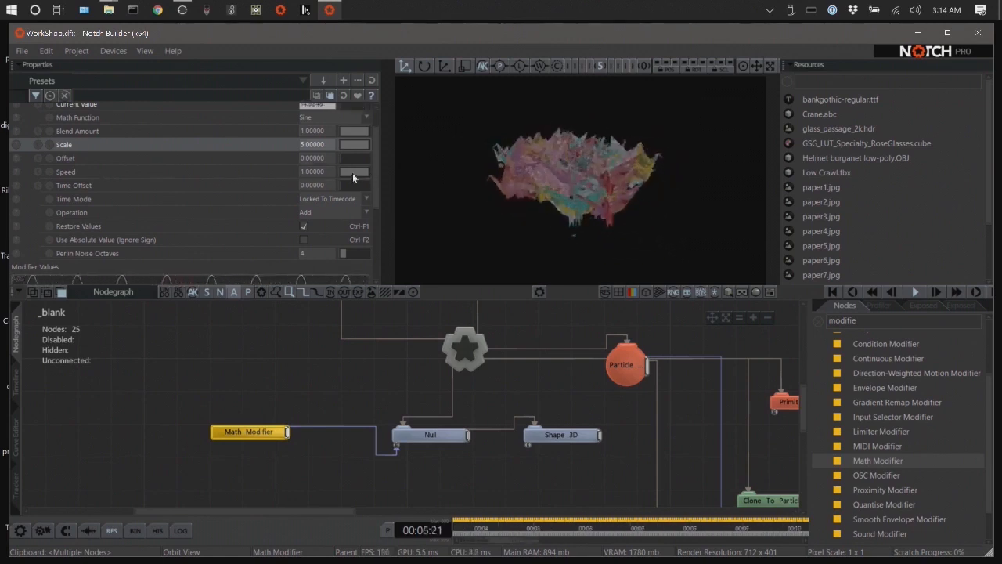
left_click_drag(353, 175, 344, 179)
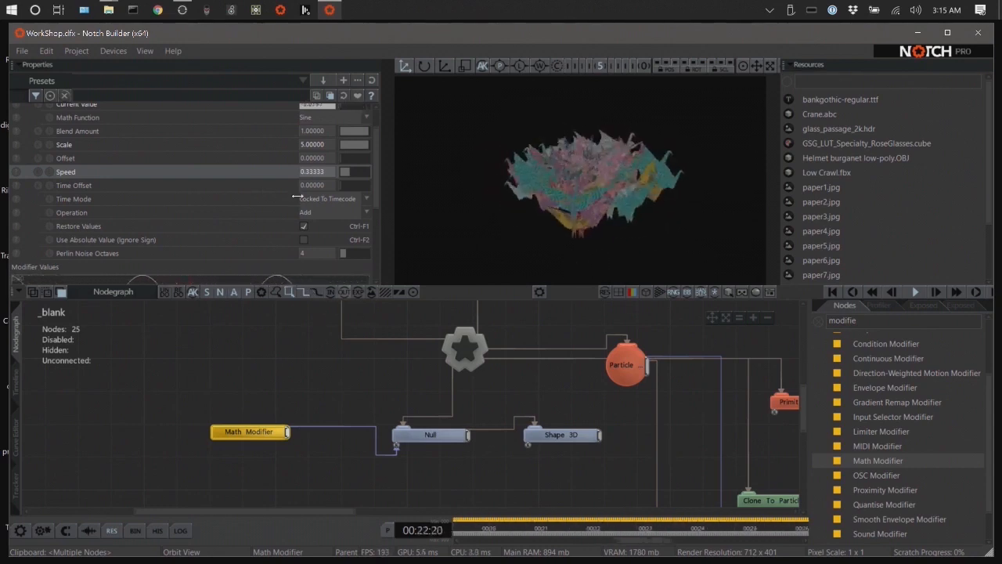
Compare the Locked To Timecode and Use Deltas (Continuous) time modes on the Math Modifier, leaving it on Use Deltas (Continuous).
left_click(84, 198)
left_click(335, 200)
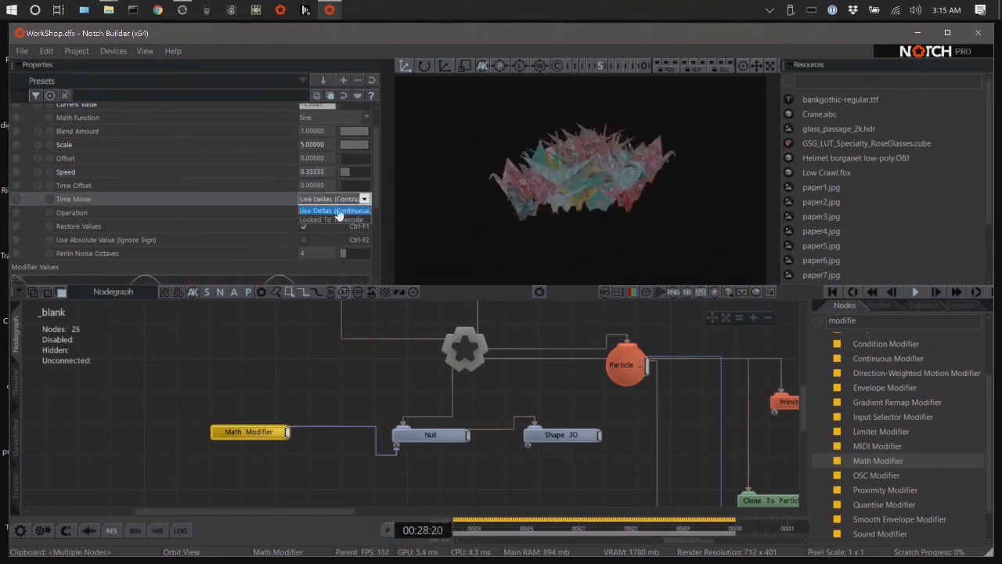
left_click(337, 211)
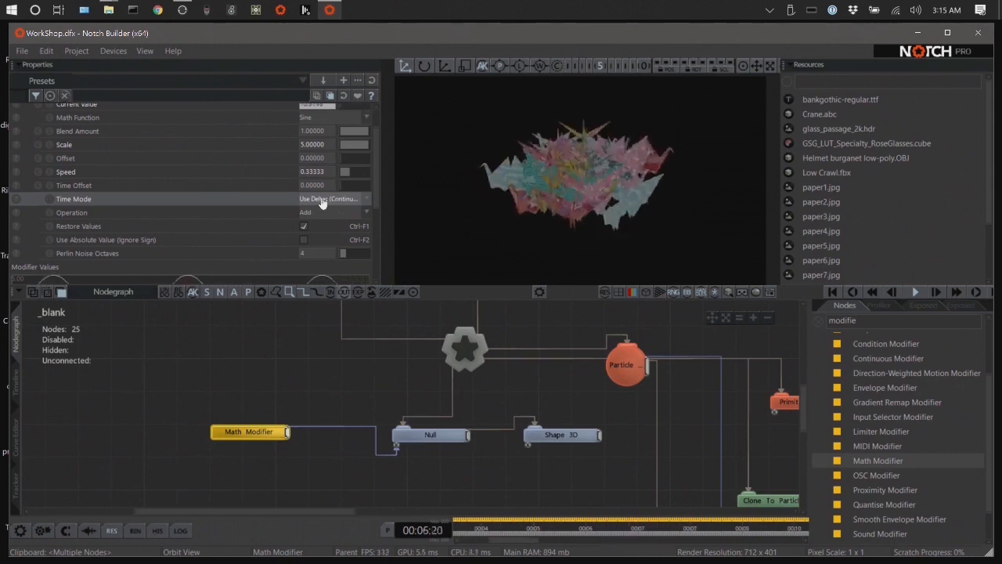
left_click(322, 200)
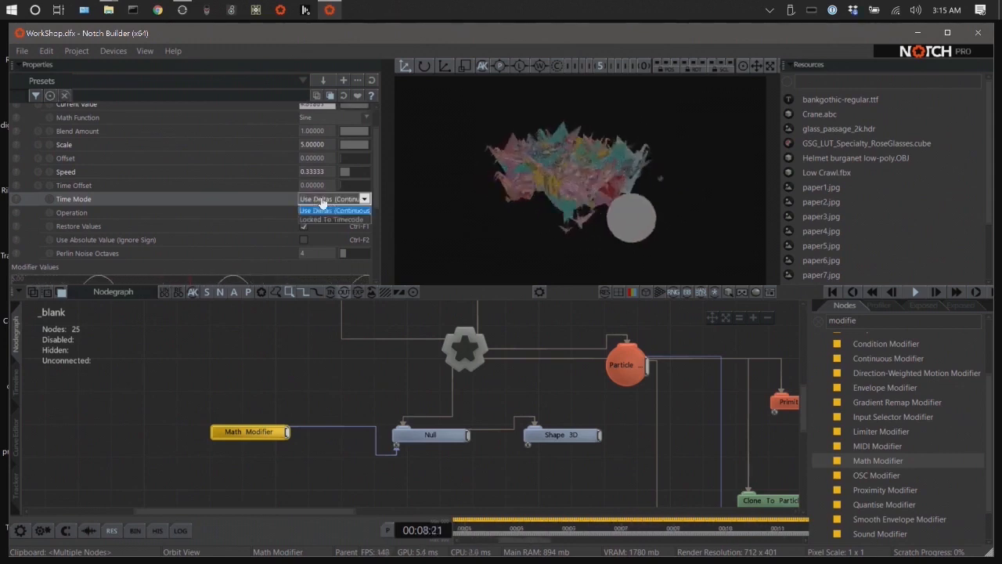
left_click(328, 217)
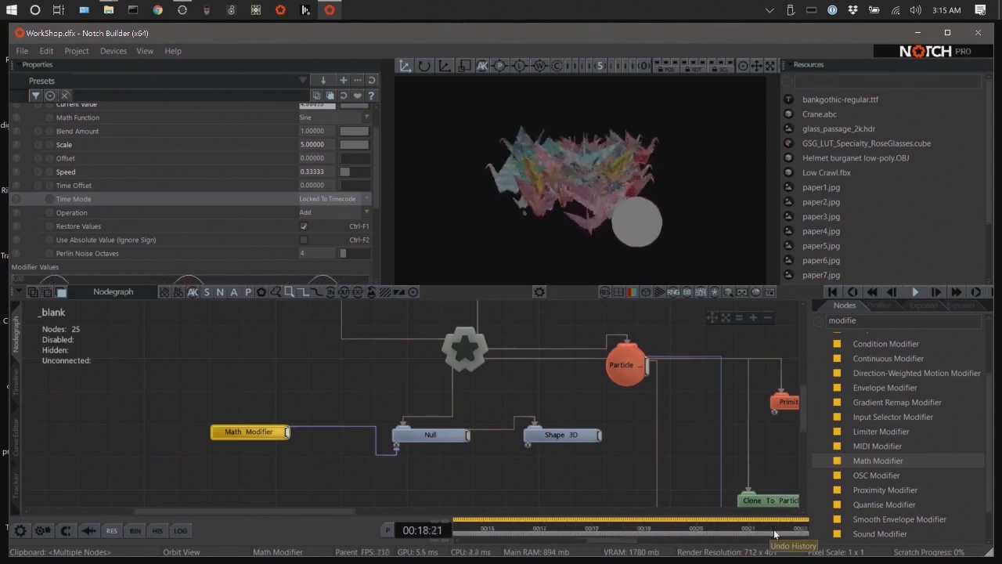
left_click(313, 202)
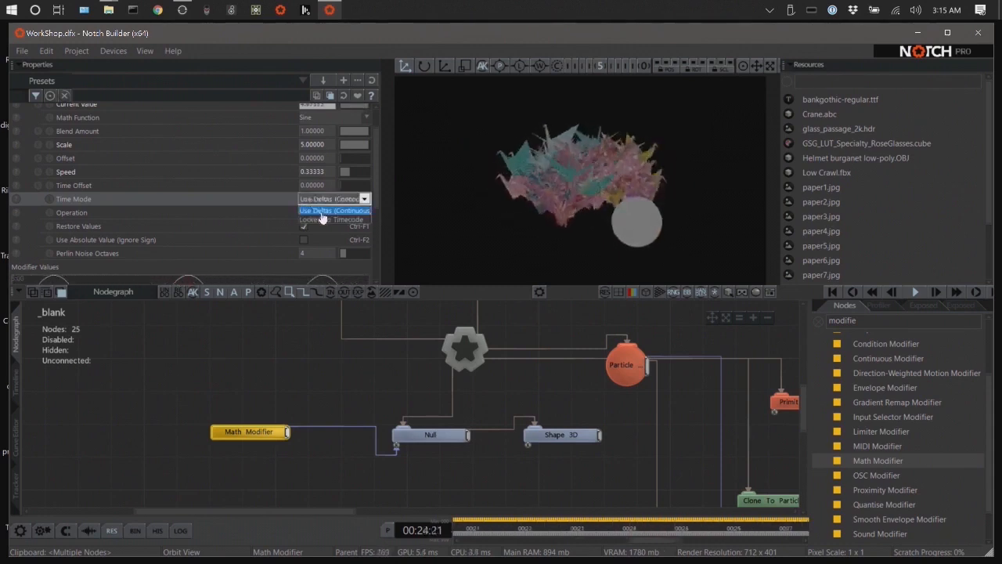
left_click(321, 217)
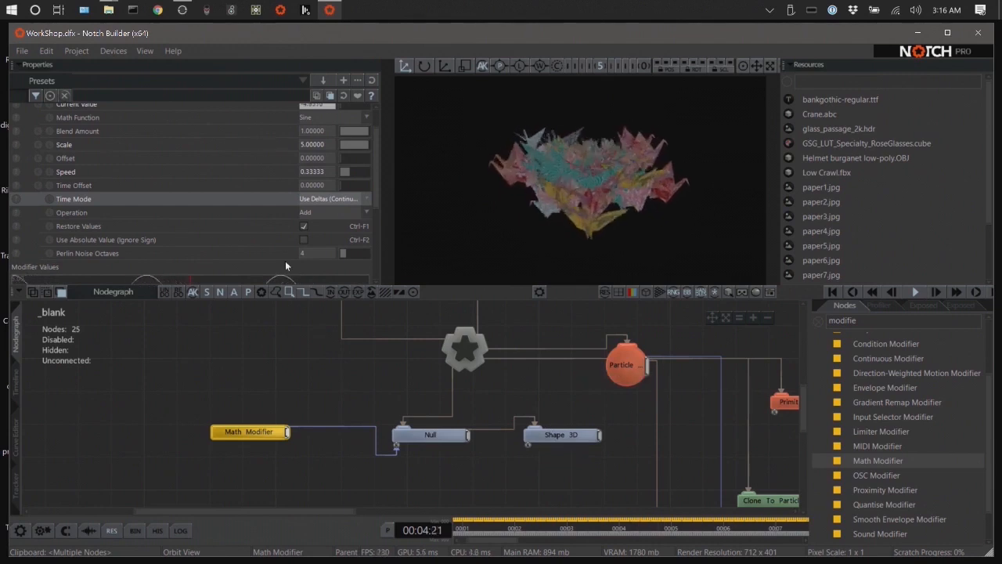
left_click(248, 432)
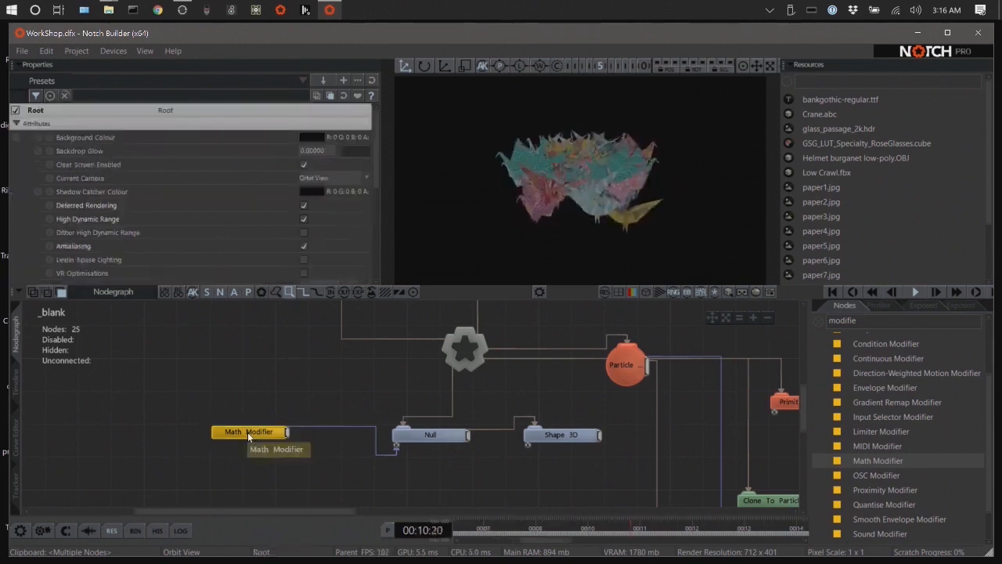
key("ctrl+v")
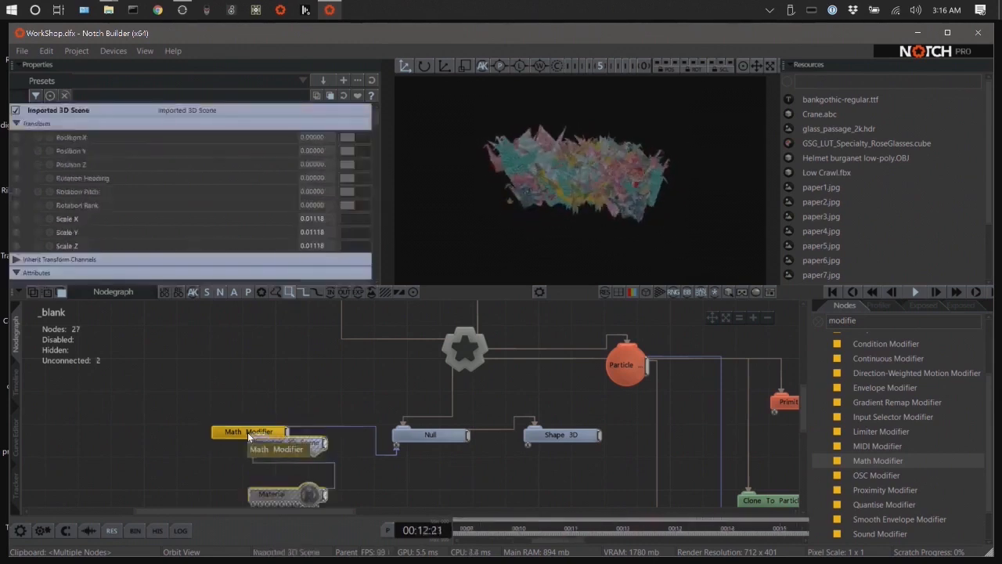
key("Delete")
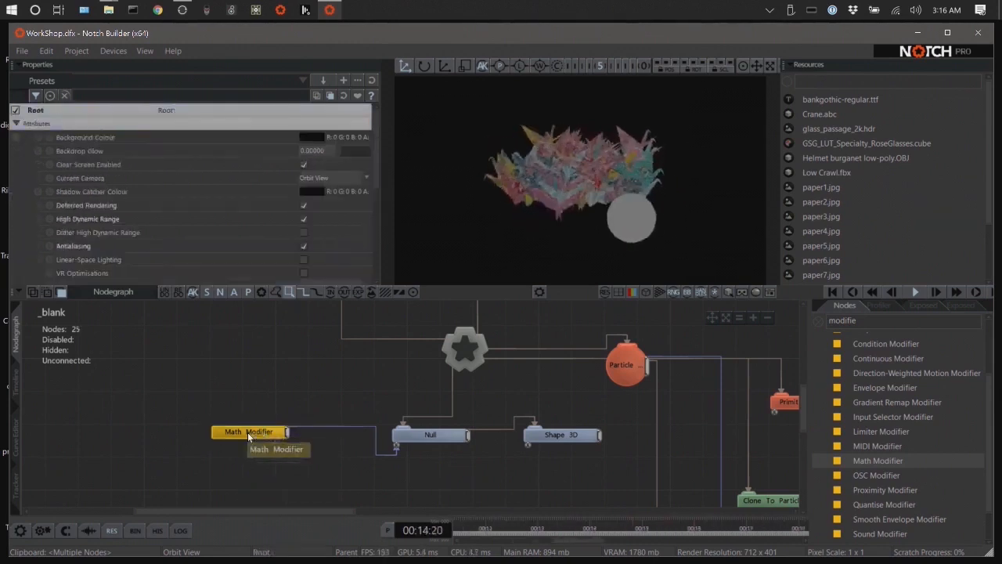
Duplicate the Math Modifier and place the copy directly beneath the original.
left_click_drag(151, 396, 273, 453)
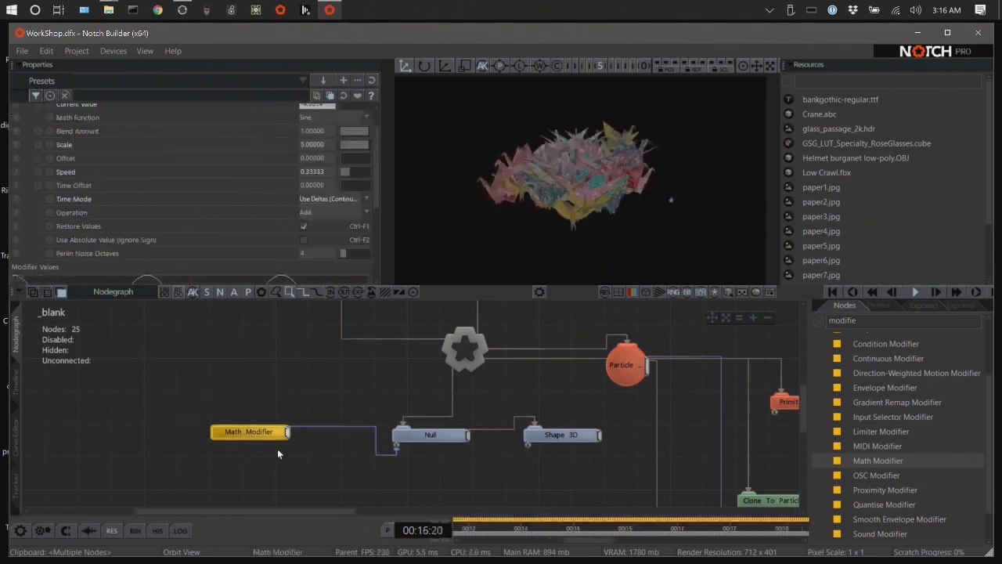
key("ctrl+c")
key("ctrl+v")
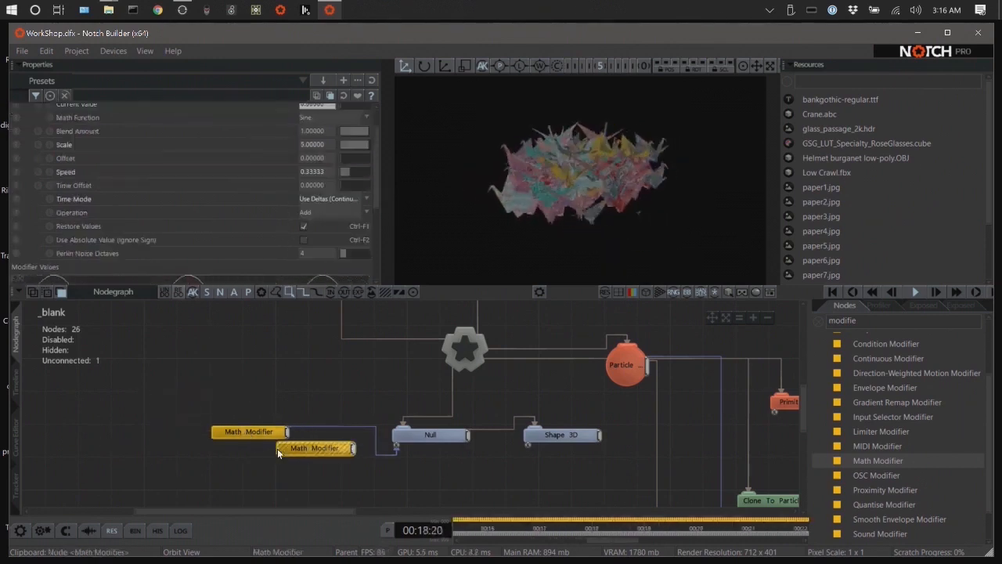
left_click_drag(320, 449, 264, 460)
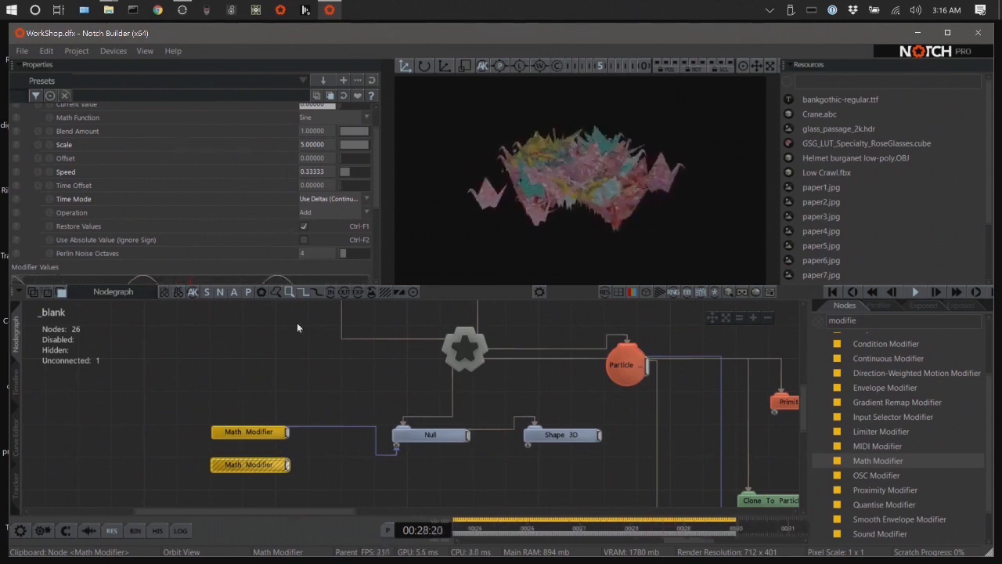
Connect the duplicated Math Modifier's output to the Null's Position Z property.
left_click(415, 435)
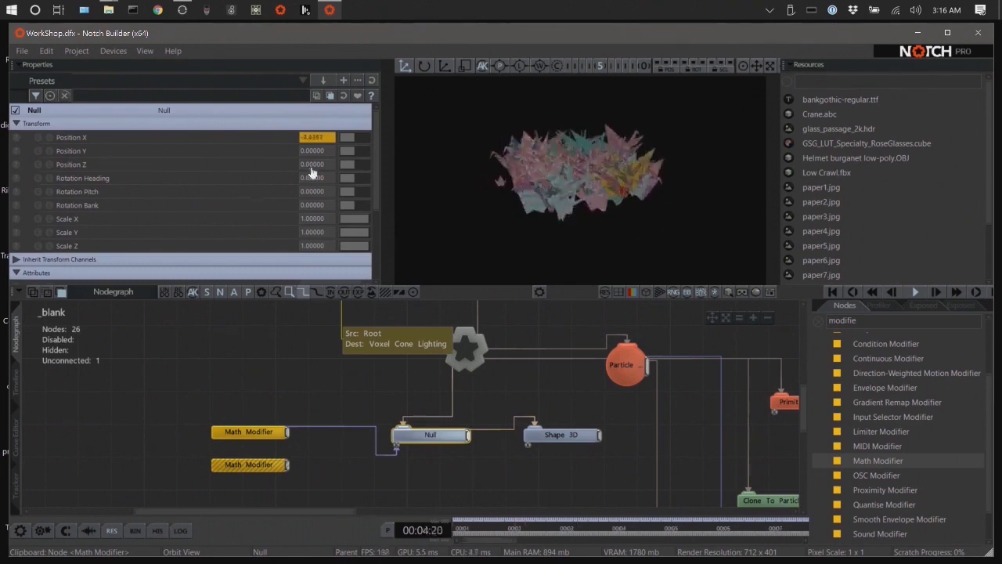
left_click(304, 465)
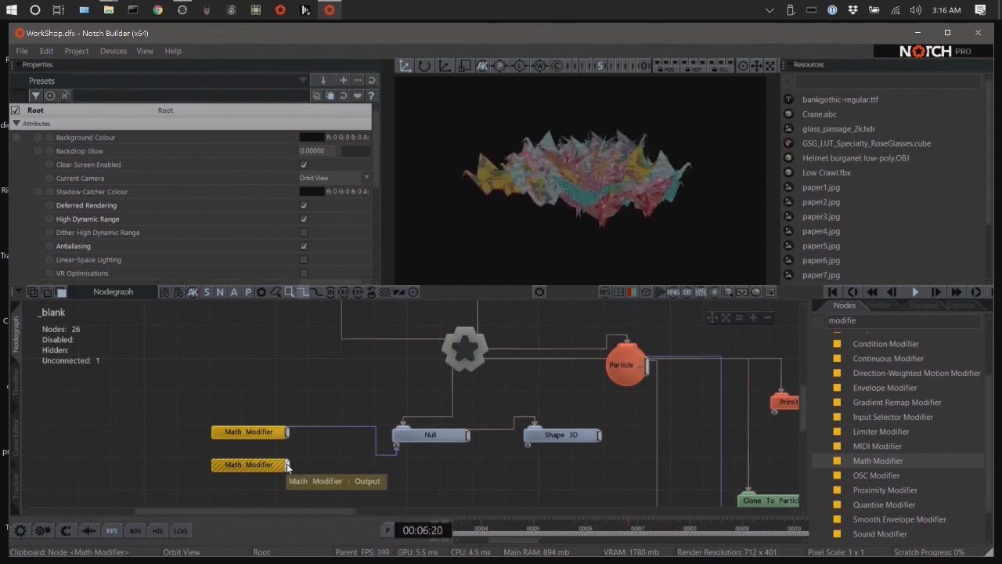
left_click(411, 436)
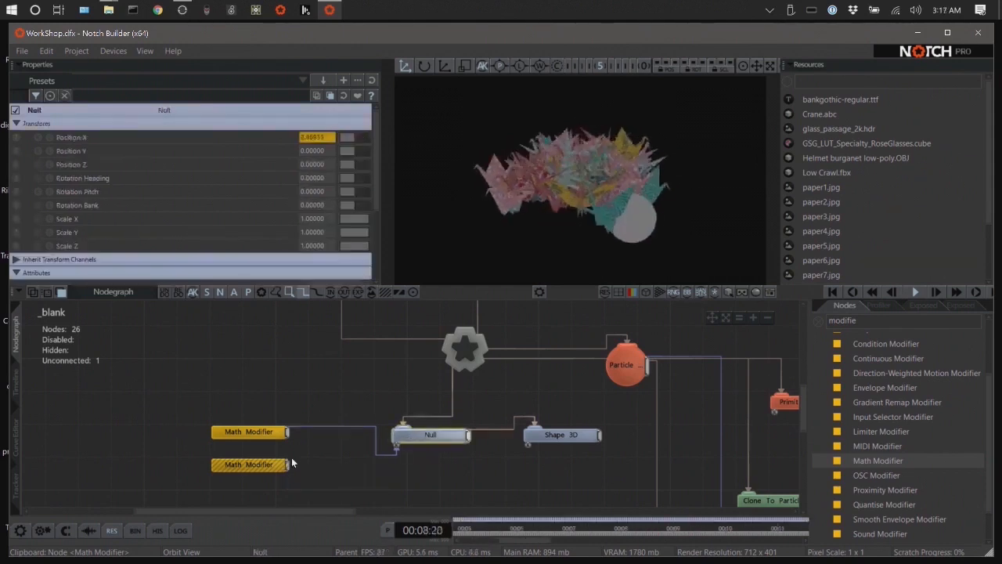
left_click_drag(287, 465, 241, 251)
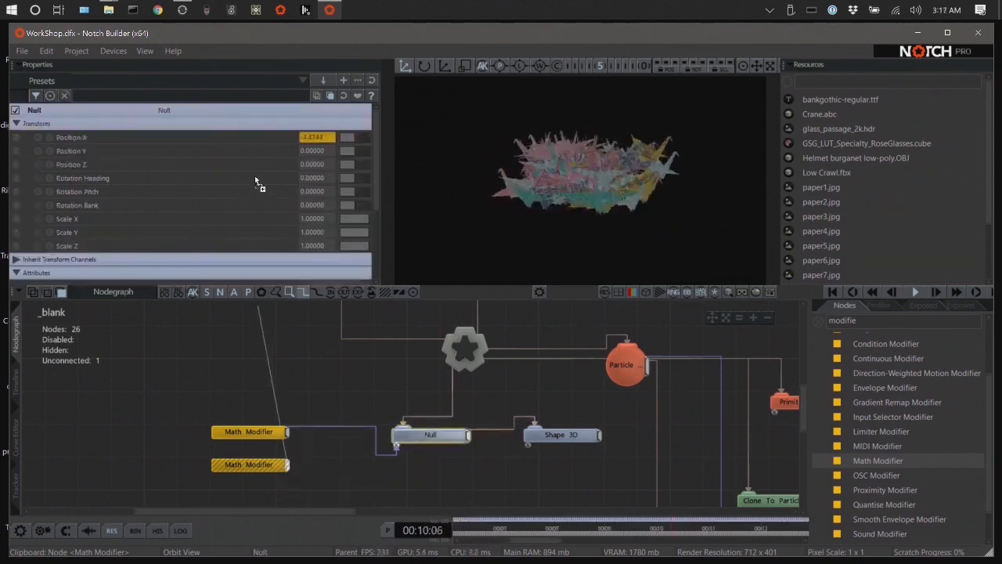
left_click_drag(310, 165, 311, 166)
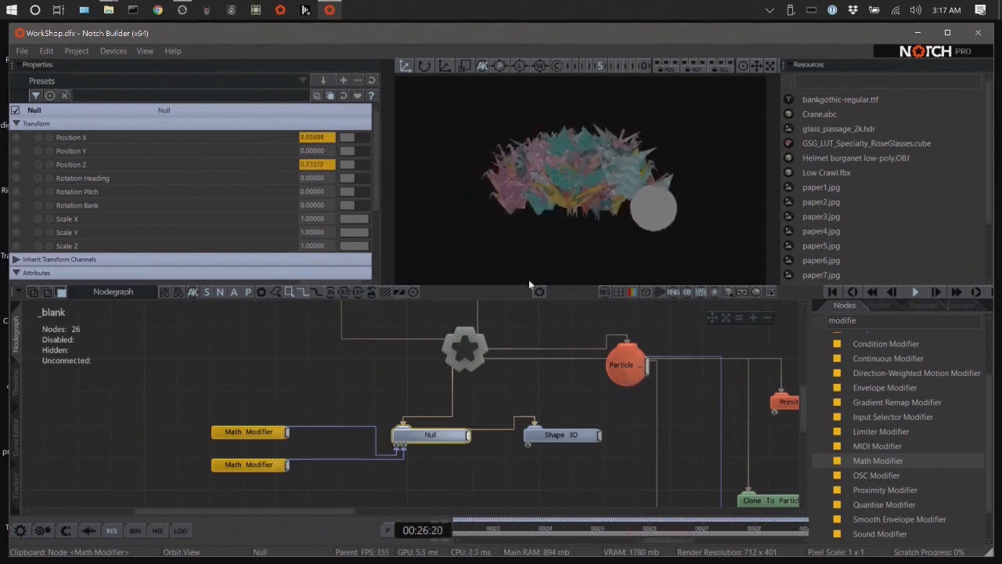
Reduce the Shape 3D sphere's radius to about 0.35.
left_click(565, 436)
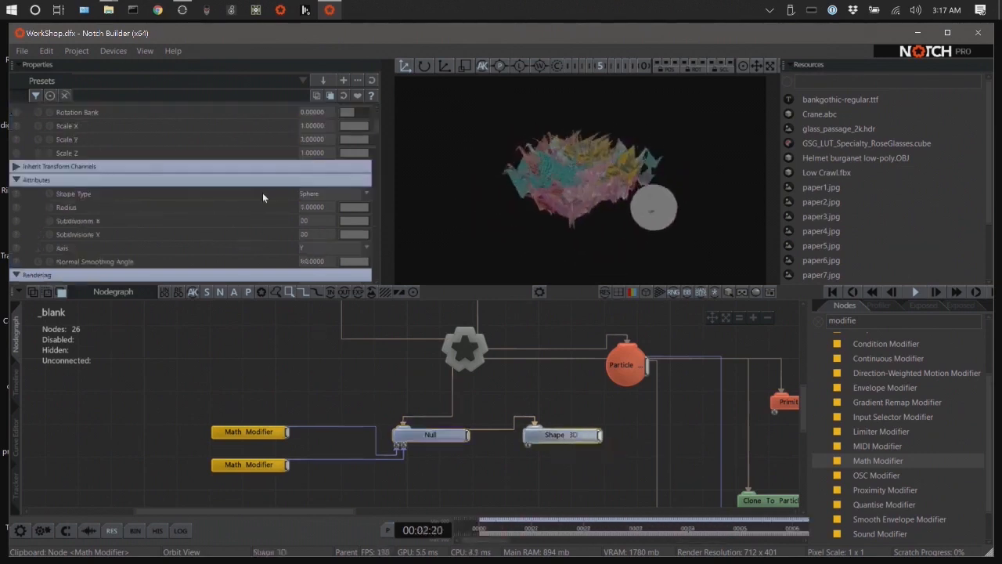
mouse_move(364, 208)
left_mouse_down()
mouse_move(350, 213)
mouse_move(362, 222)
left_mouse_up()
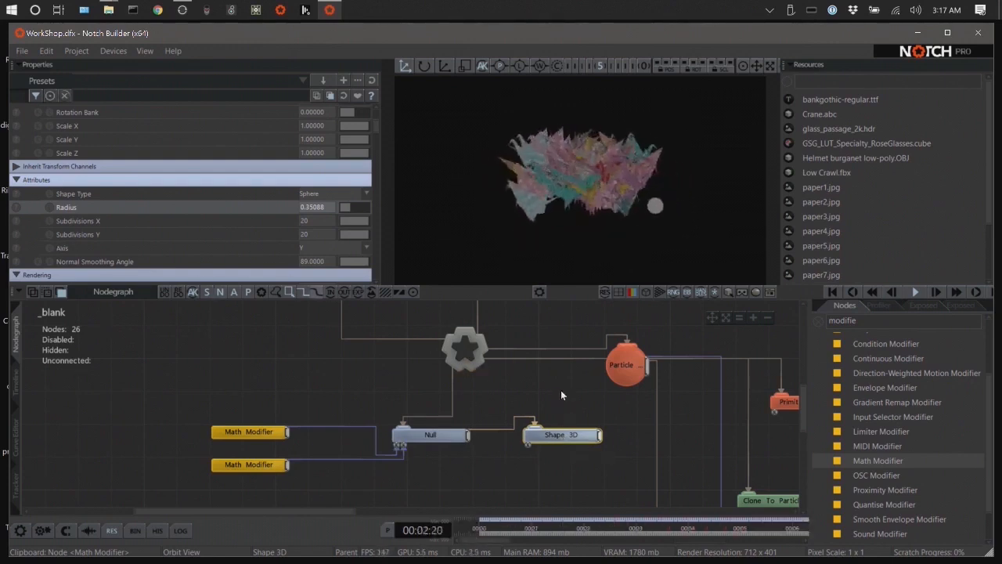
Connect the Null's output to the first property input beneath the Flocking Affector.
middle_click_drag(562, 391, 343, 364)
middle_click_drag(574, 418, 667, 359)
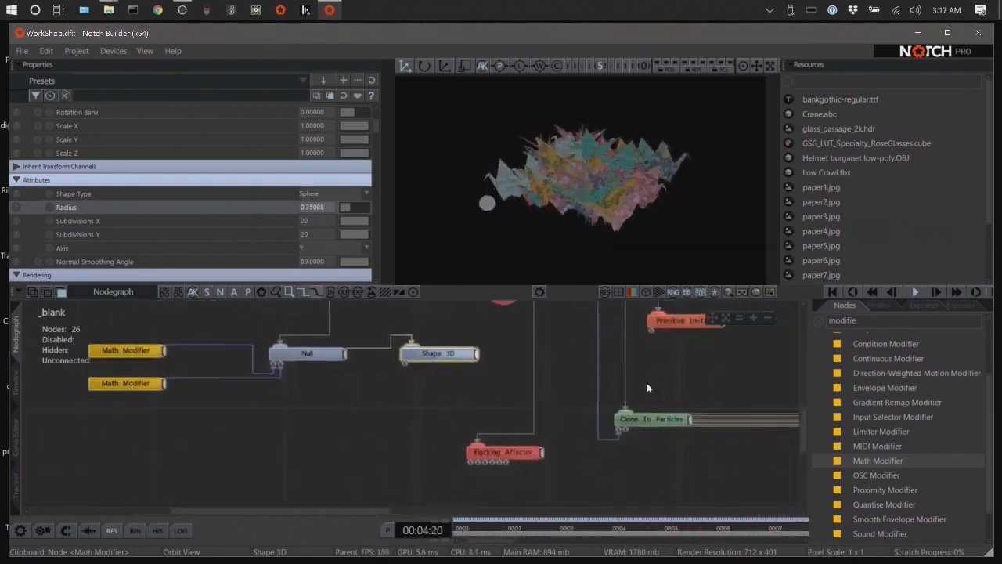
left_click(514, 454)
middle_click_drag(282, 450, 402, 457)
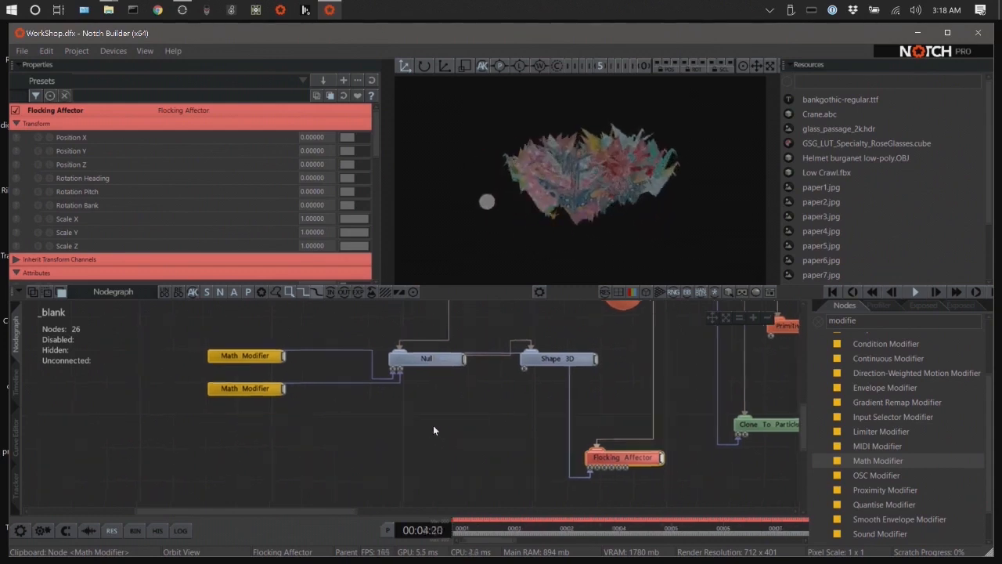
middle_click_drag(434, 429, 584, 429)
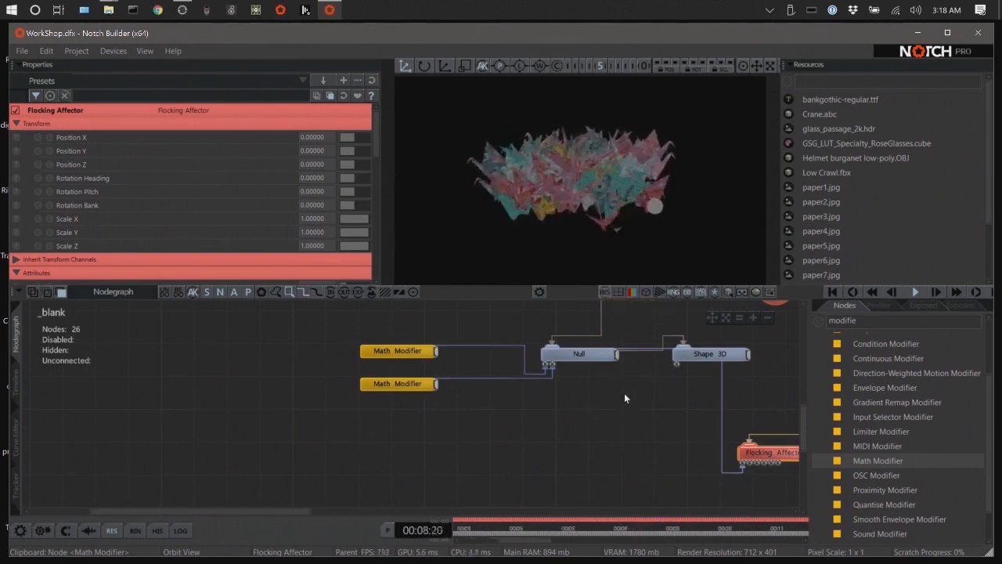
middle_click_drag(630, 452, 457, 435)
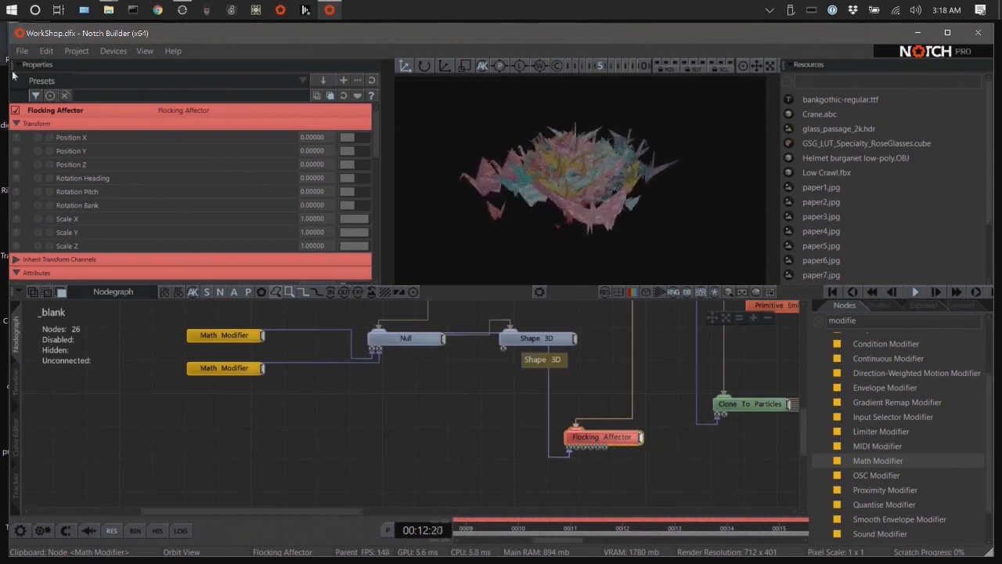
Set the Flocking Affector's Goal Seeking to 50.
scroll(194, 225, "down", 5)
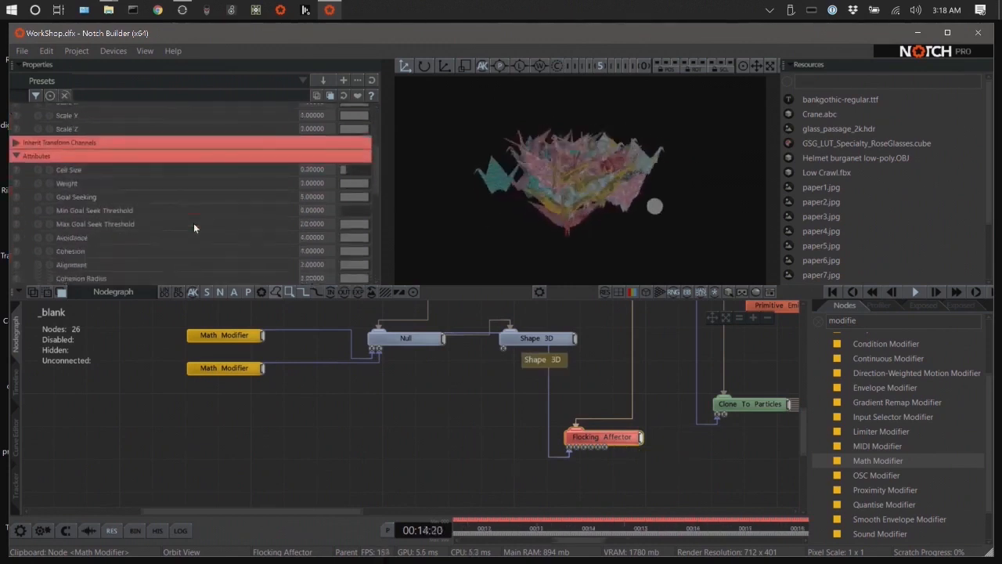
scroll(194, 223, "down", 1)
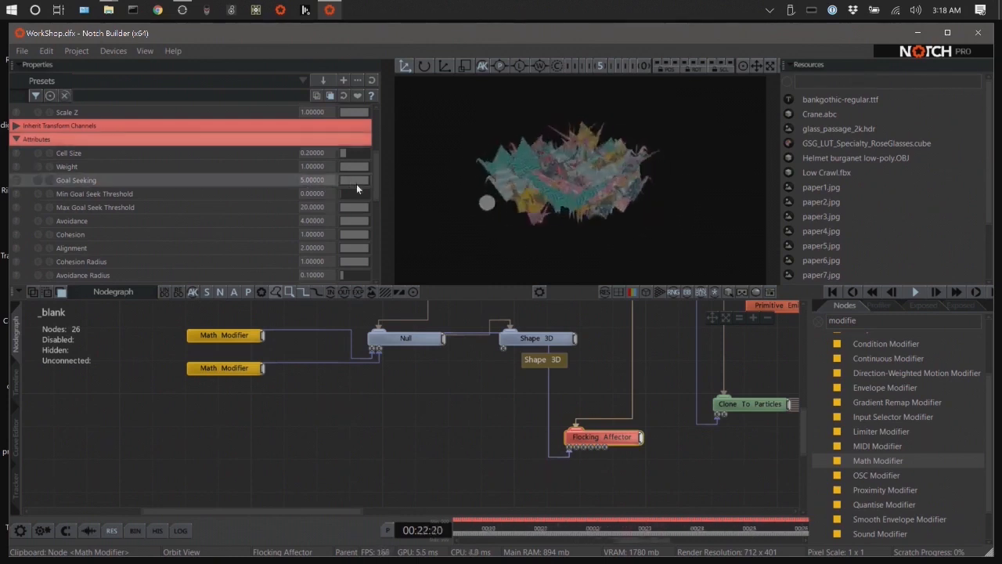
mouse_move(357, 181)
left_mouse_down()
mouse_move(341, 181)
mouse_move(375, 182)
left_mouse_up()
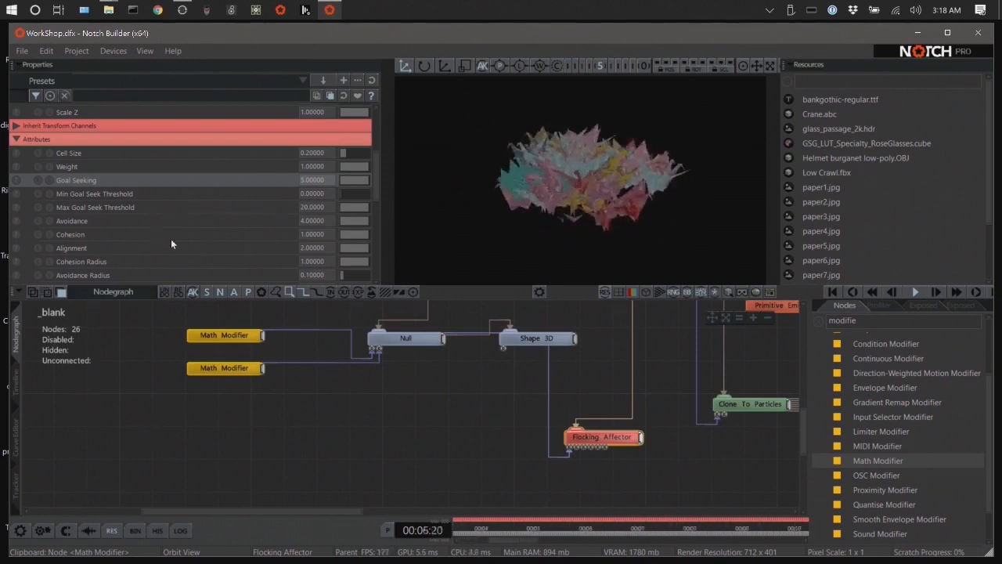
scroll(164, 238, "down", 2)
scroll(164, 238, "up", 4)
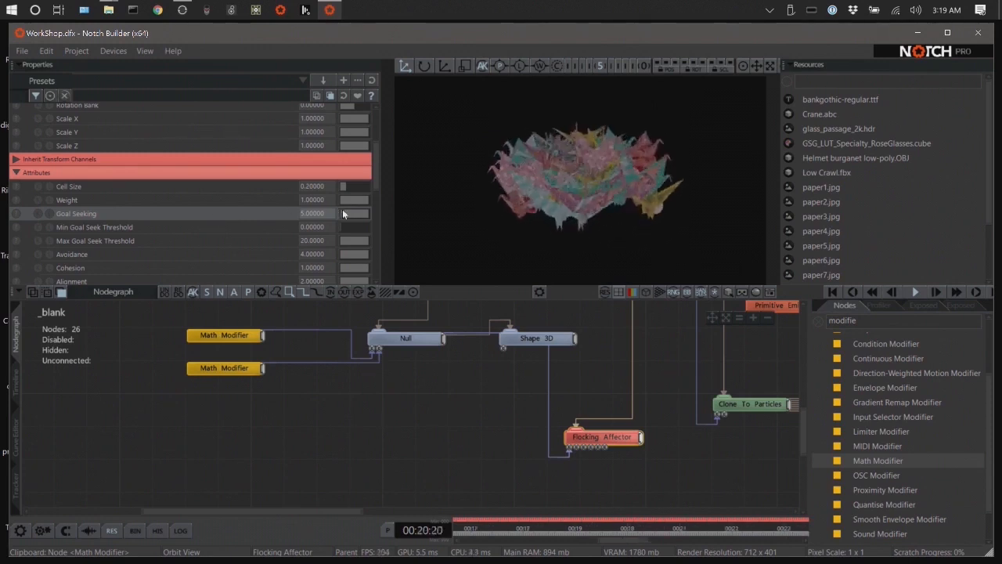
double_click(311, 213)
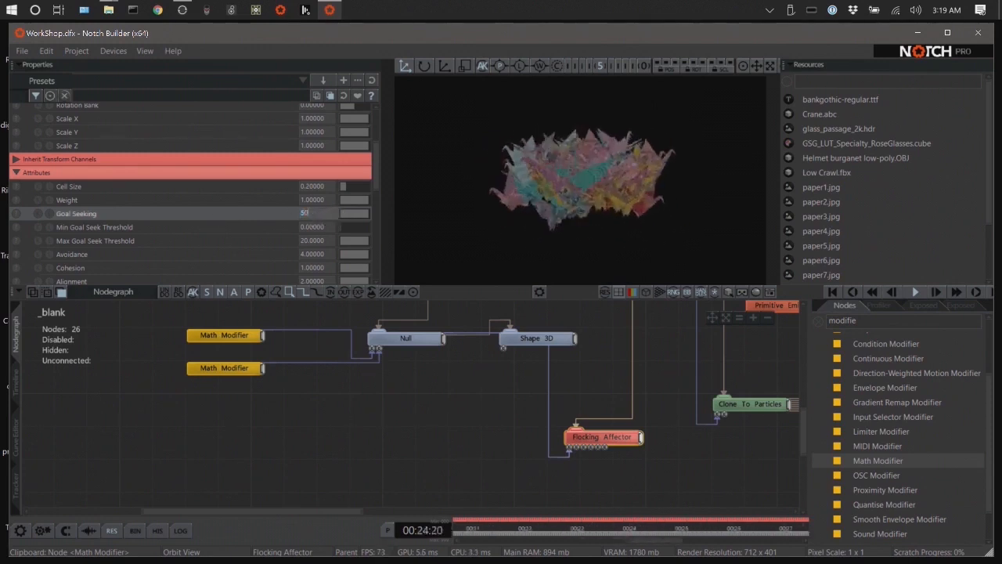
type("50")
key("Return")
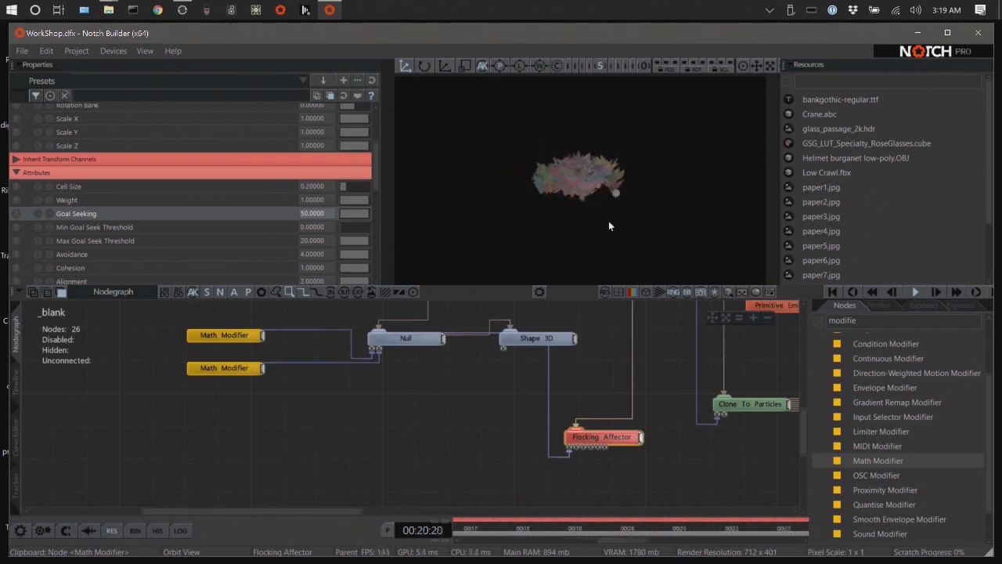
Set the scale of both Math Modifiers to 10.
left_click_drag(166, 329, 225, 404)
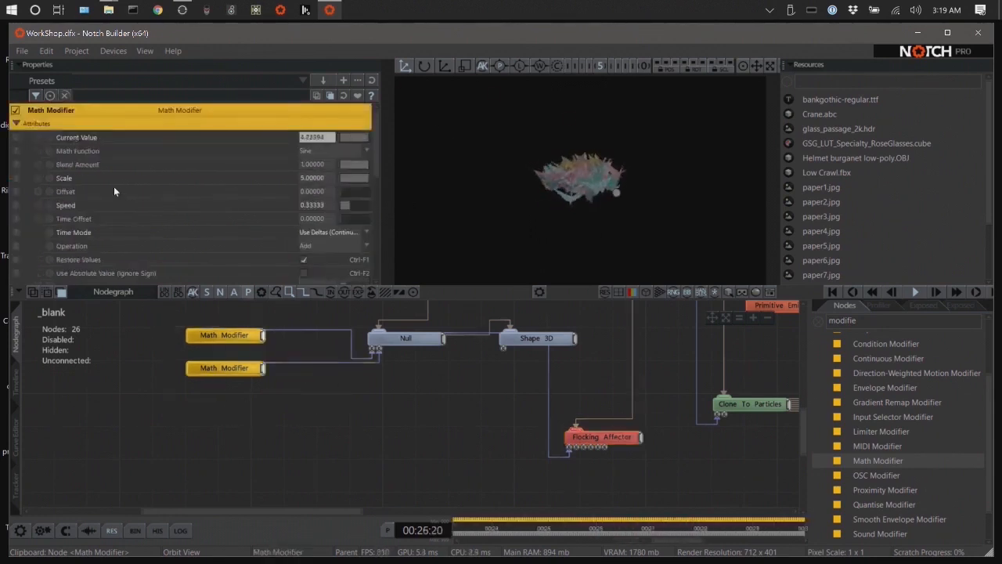
left_click(320, 177)
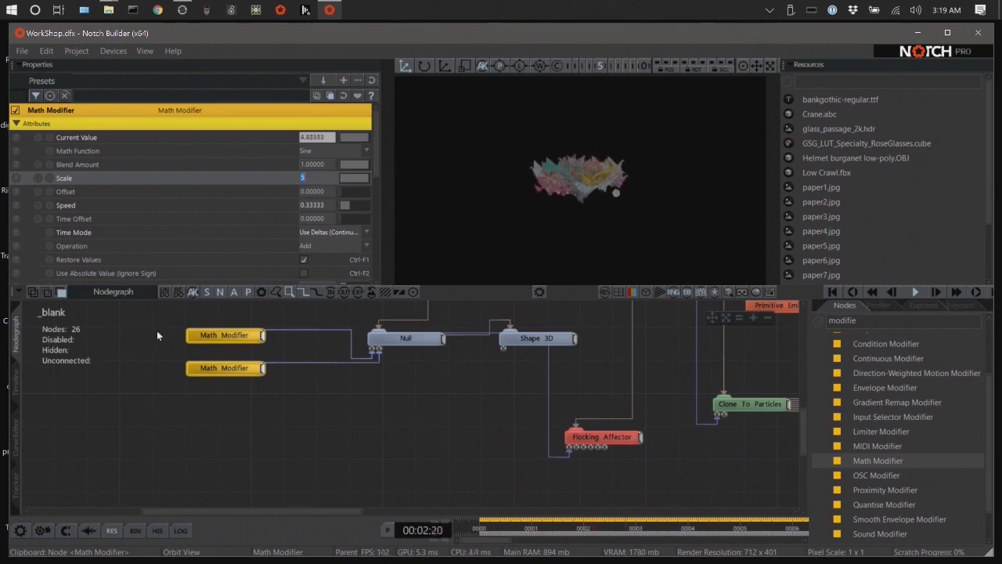
key("Return")
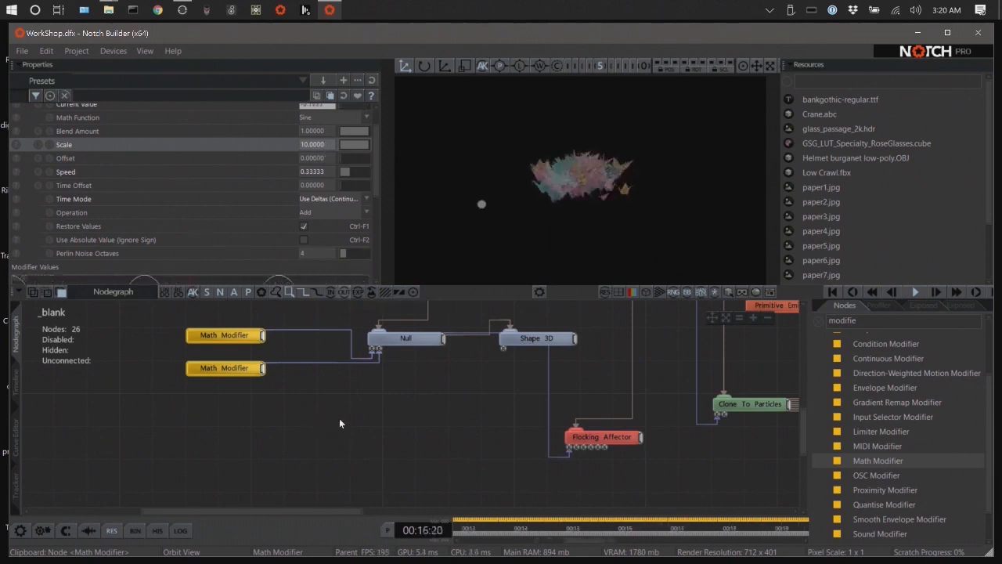
middle_click_drag(342, 416, 318, 460)
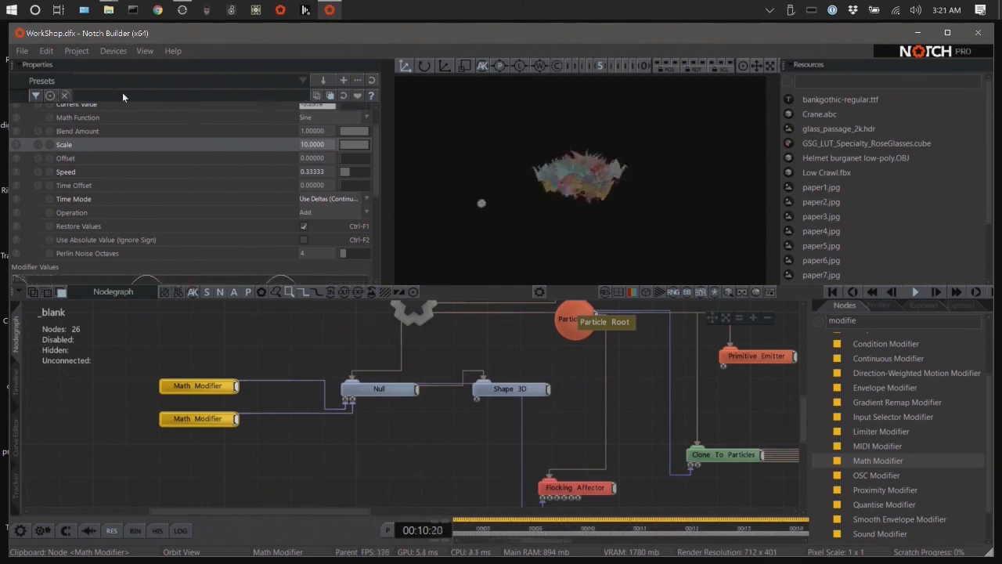
Open the node graph of the Cranes layer and locate its Flocking Affector.
key("Tab")
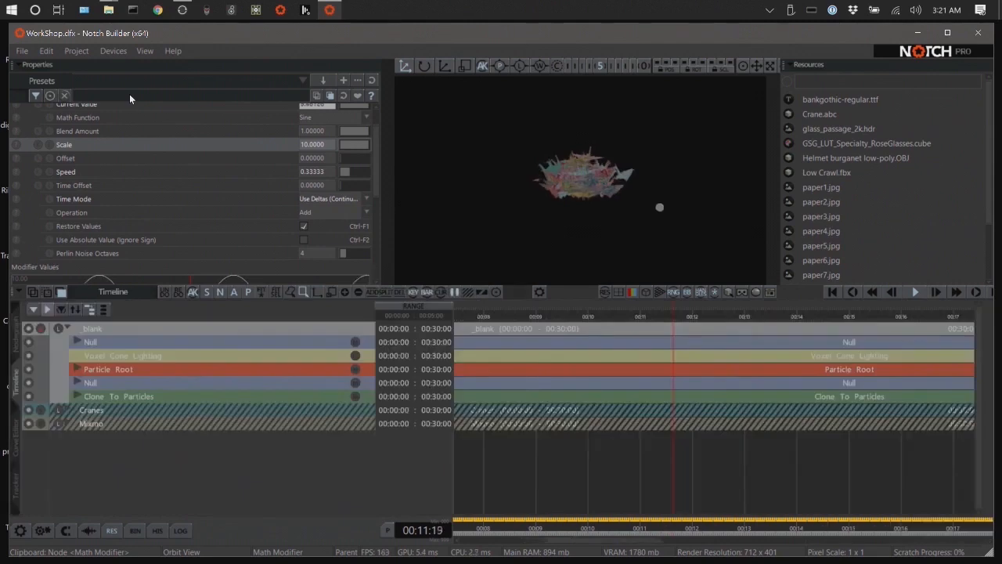
left_click(97, 411)
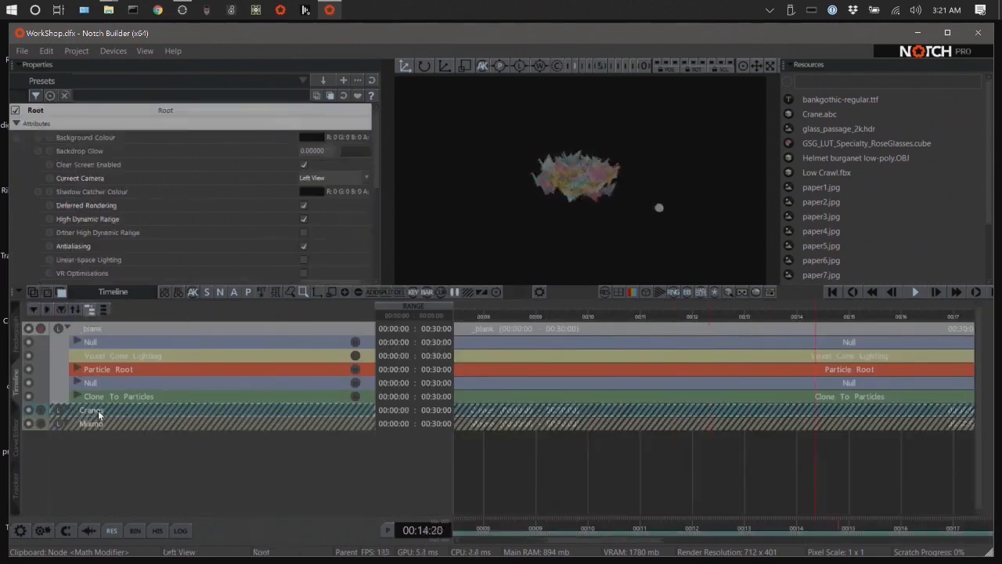
key("Tab")
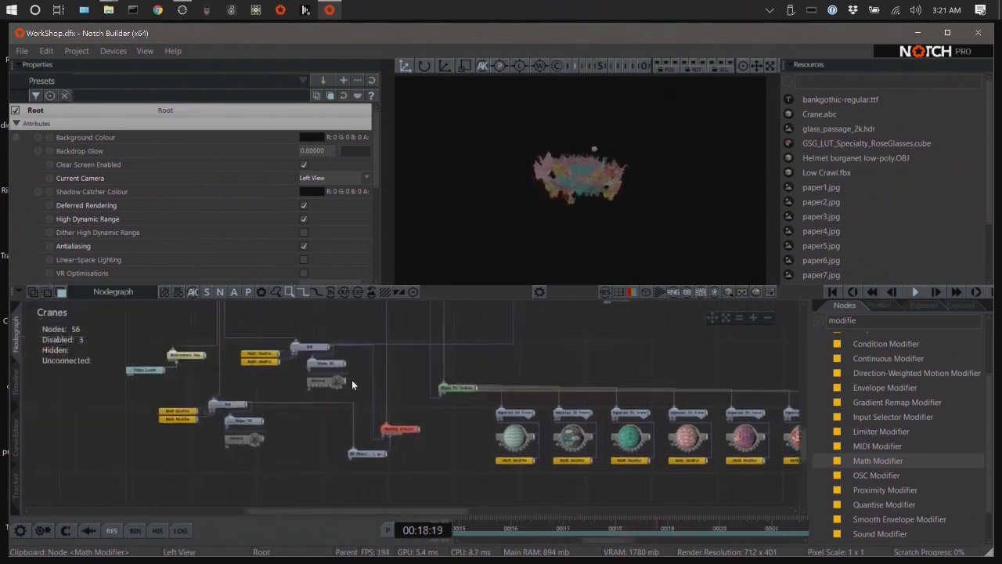
left_click(409, 429)
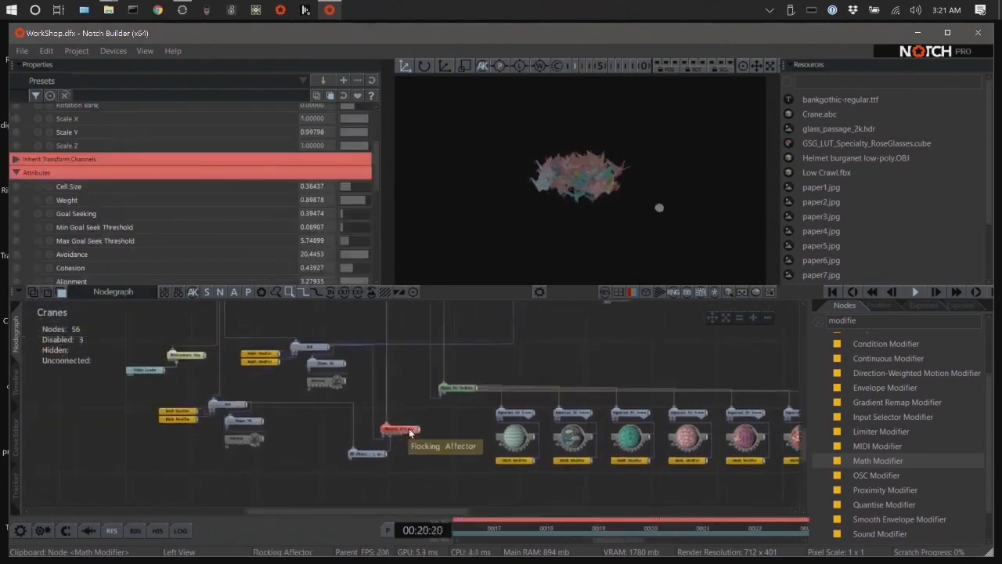
right_click_drag(430, 438, 571, 442)
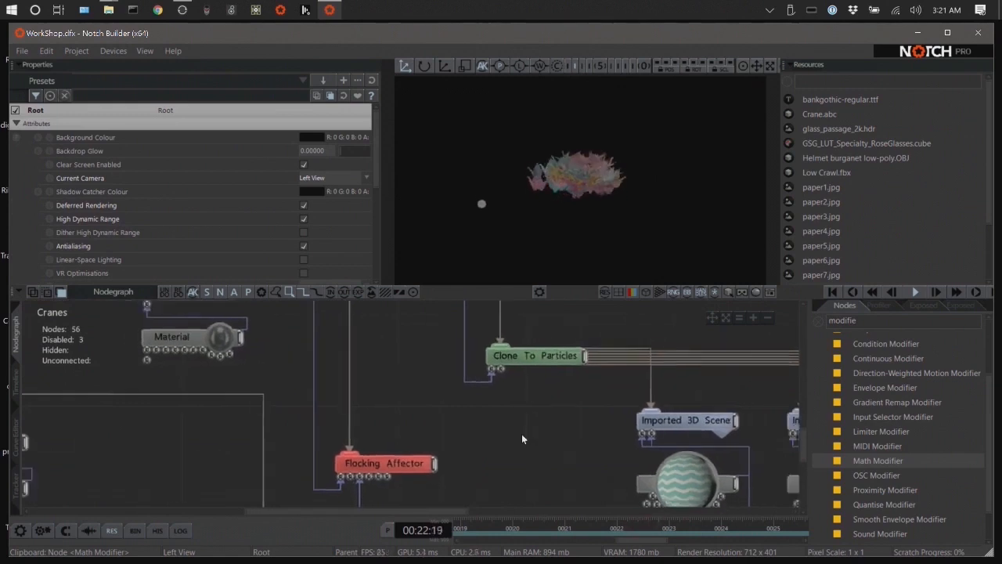
middle_click_drag(521, 434, 574, 388)
scroll(300, 226, "down", 3)
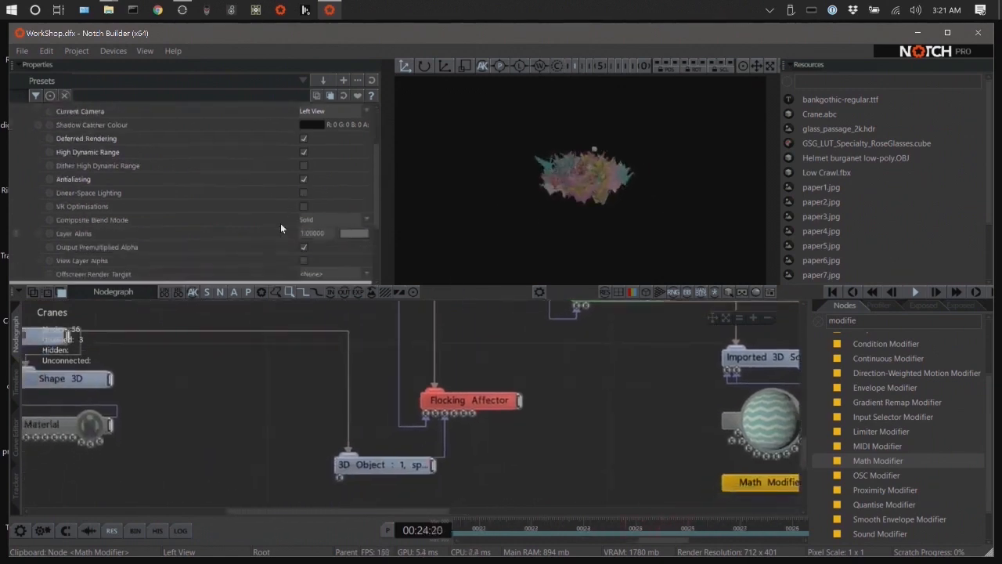
scroll(290, 217, "up", 5)
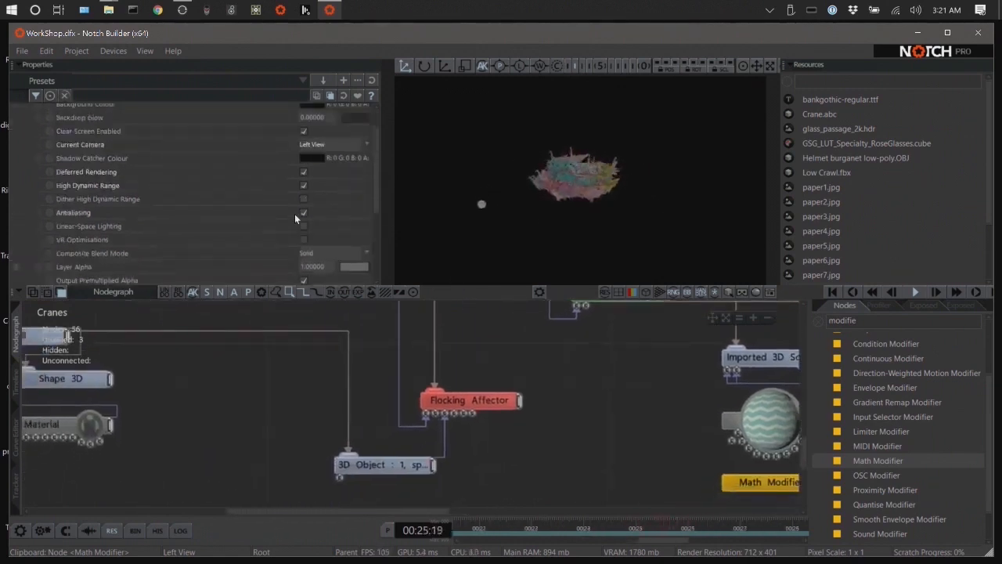
Examine the attributes of the Cranes layer's Flocking Affector, from Cell Size and Goal Seeking to the speed and goal settings.
left_click(502, 406)
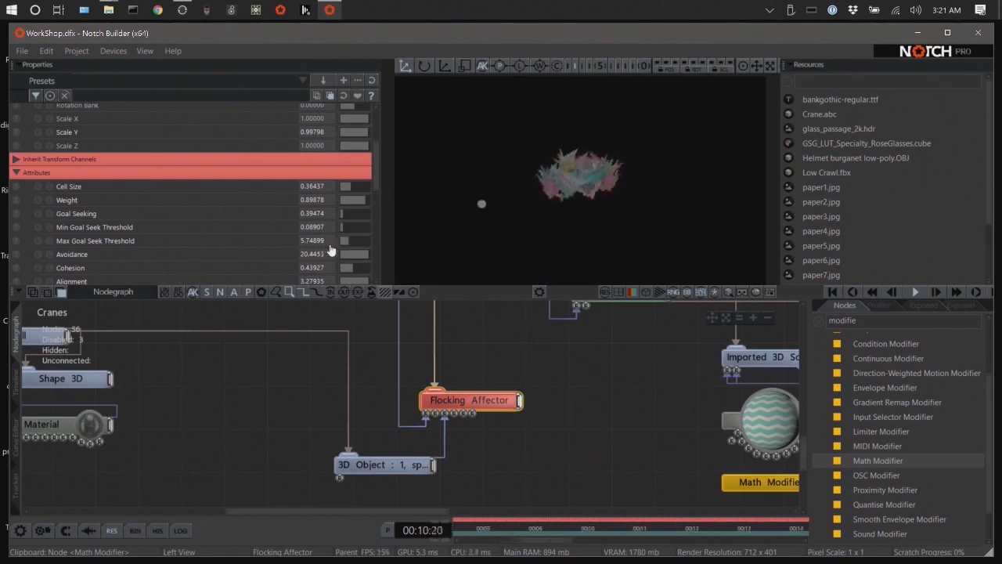
scroll(274, 251, "down", 2)
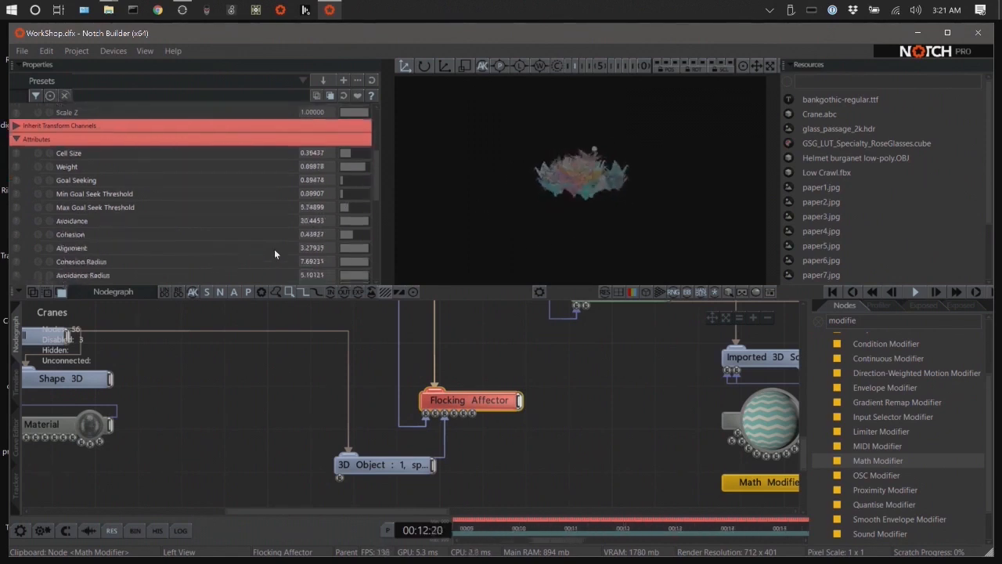
scroll(274, 252, "down", 1)
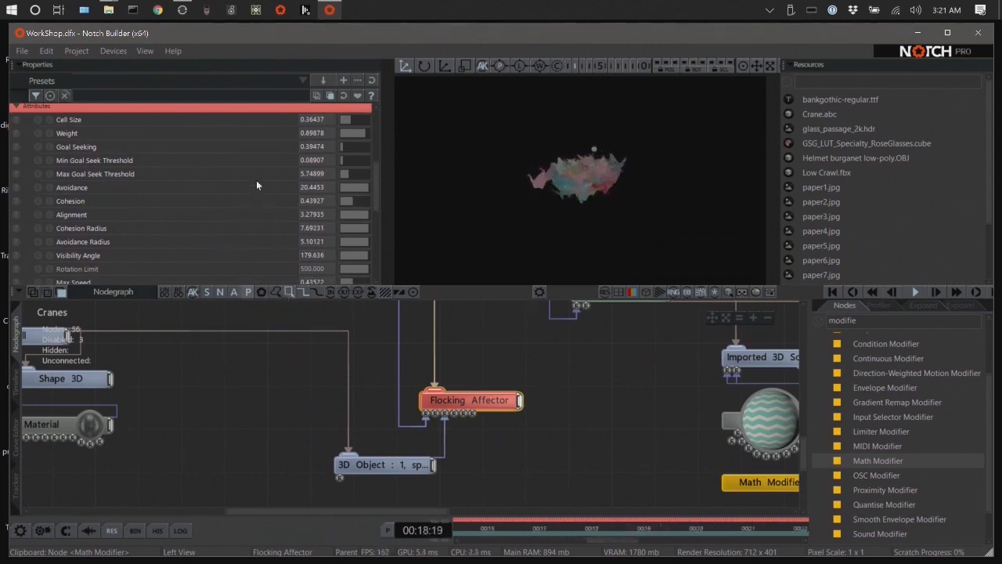
scroll(251, 186, "down", 1)
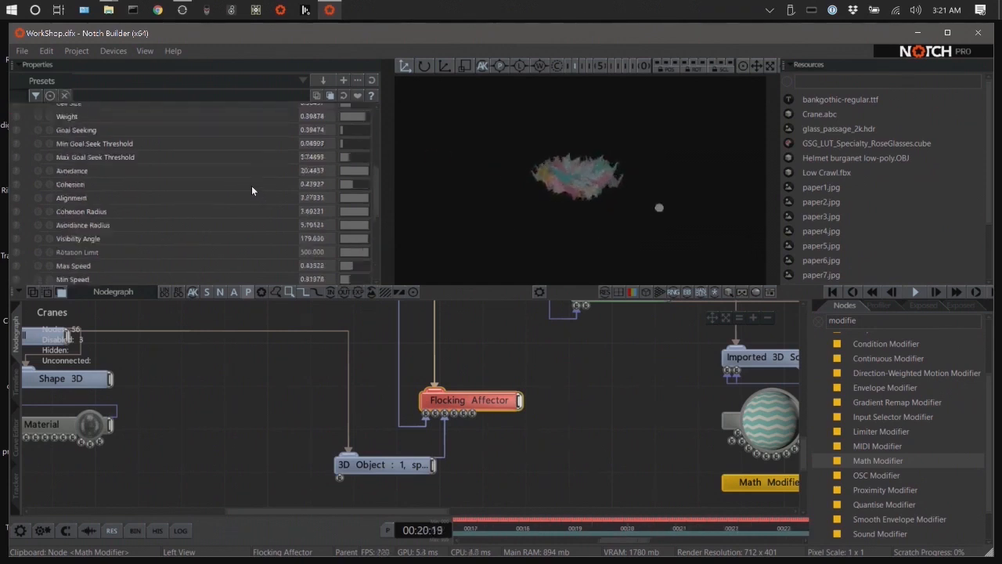
scroll(252, 190, "down", 1)
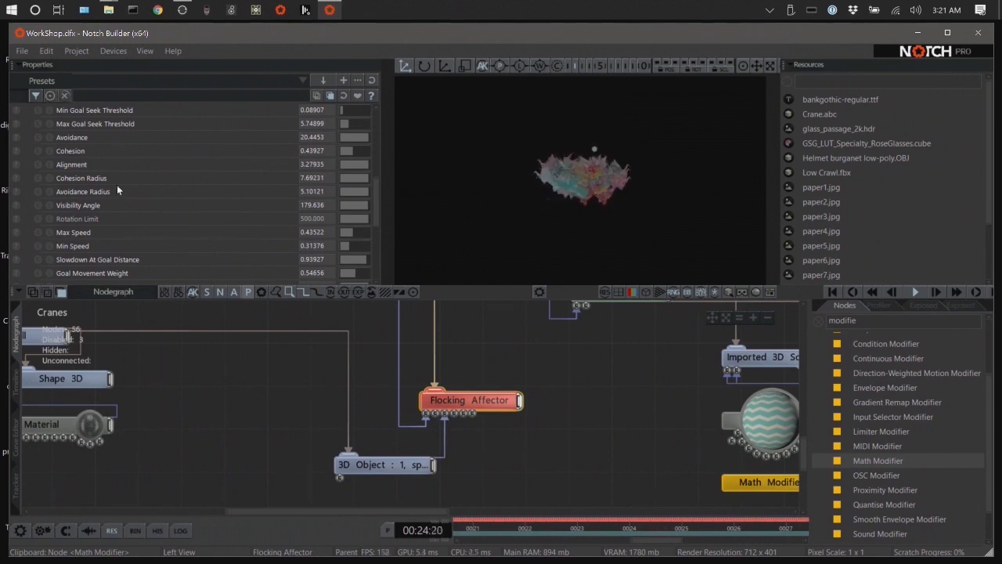
scroll(114, 184, "down", 2)
scroll(136, 196, "up", 3)
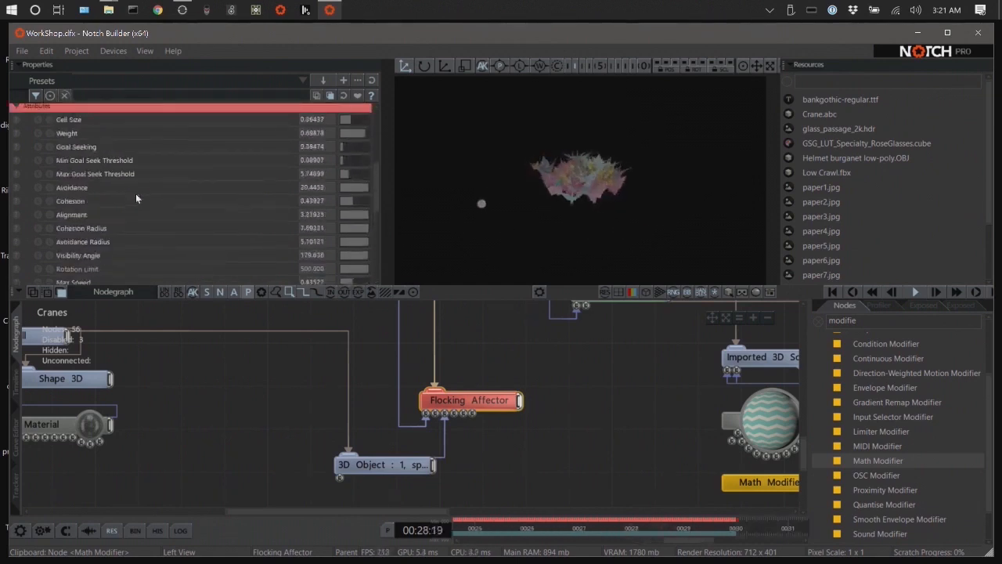
scroll(136, 197, "up", 1)
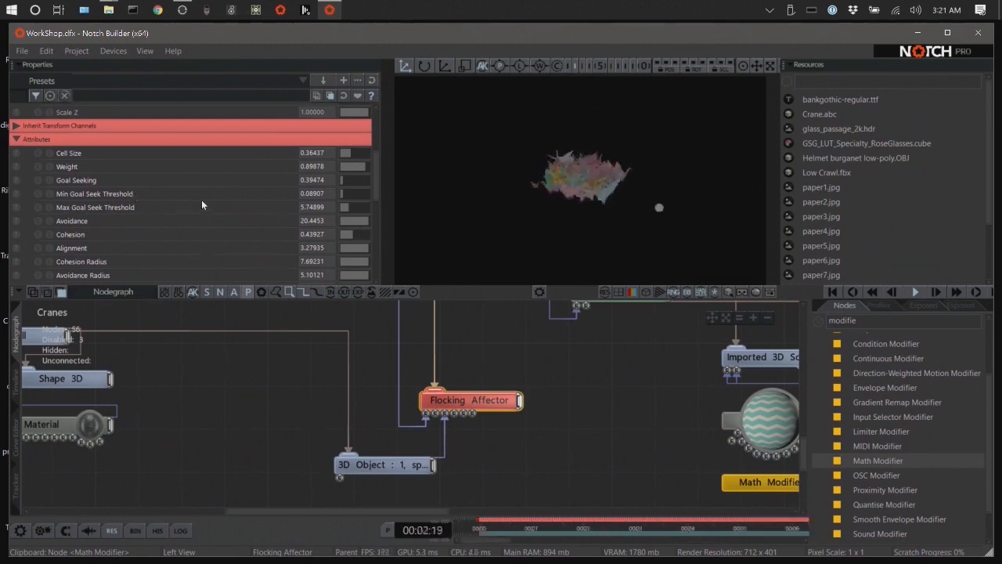
scroll(210, 206, "up", 1)
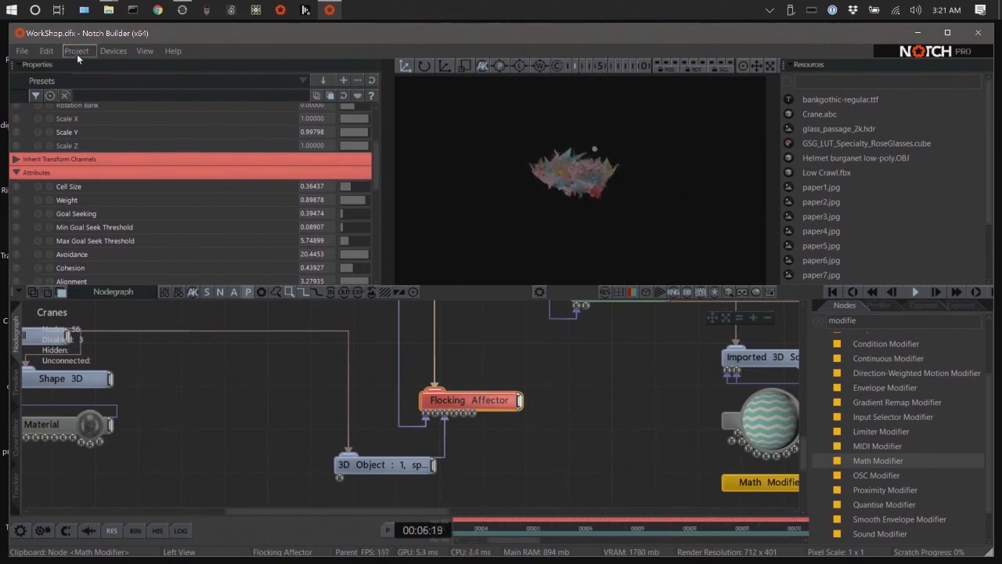
Solo the Cranes layer and the _blank layer in turn to compare them, and reselect the Flocking Affector in the Cranes node graph.
key("Tab")
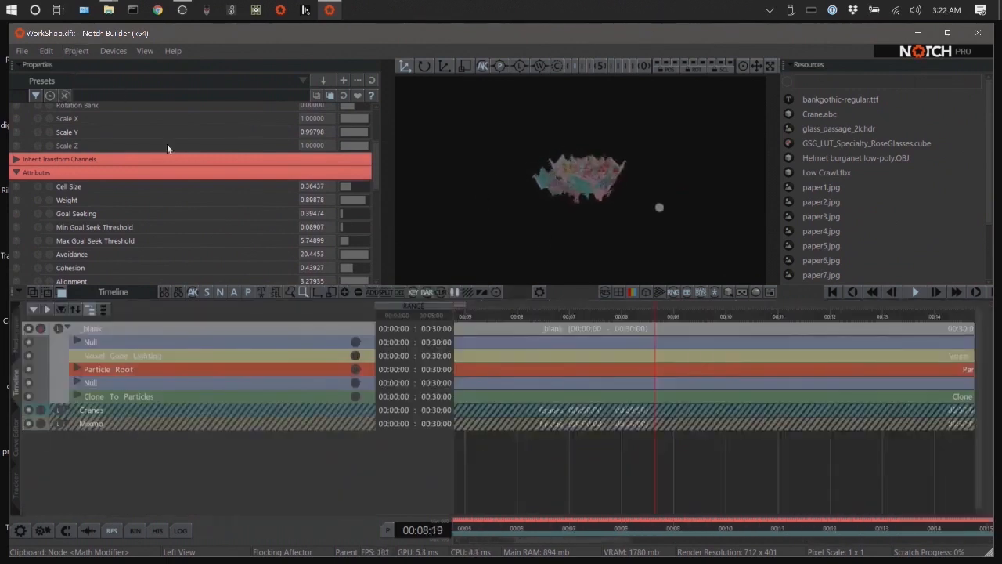
left_click(91, 410)
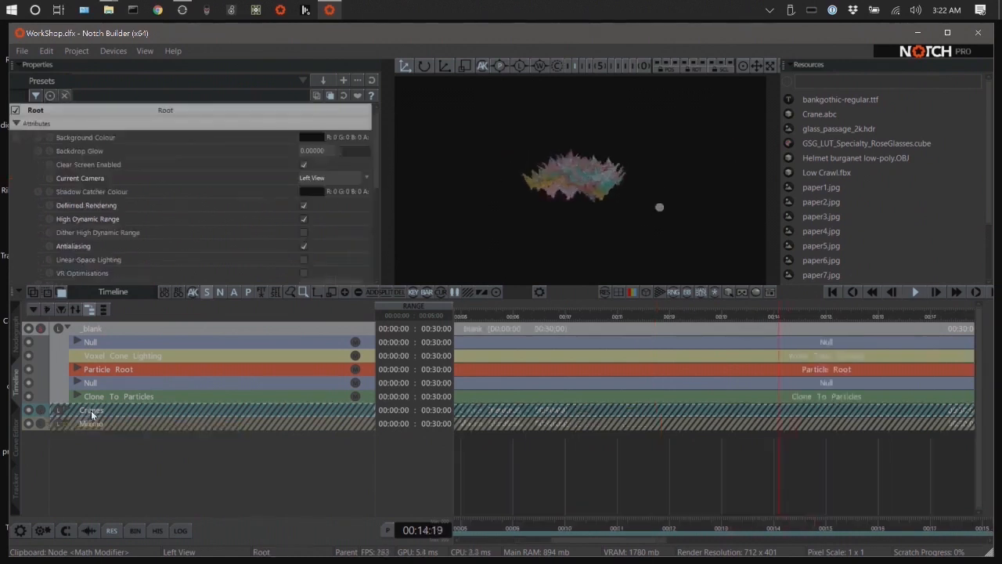
left_click(40, 411)
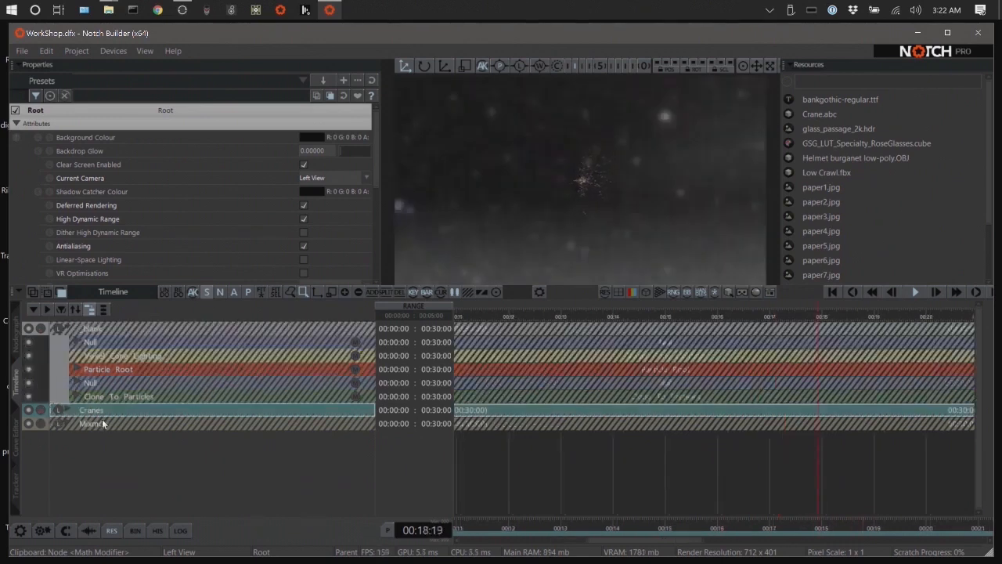
left_click(41, 328)
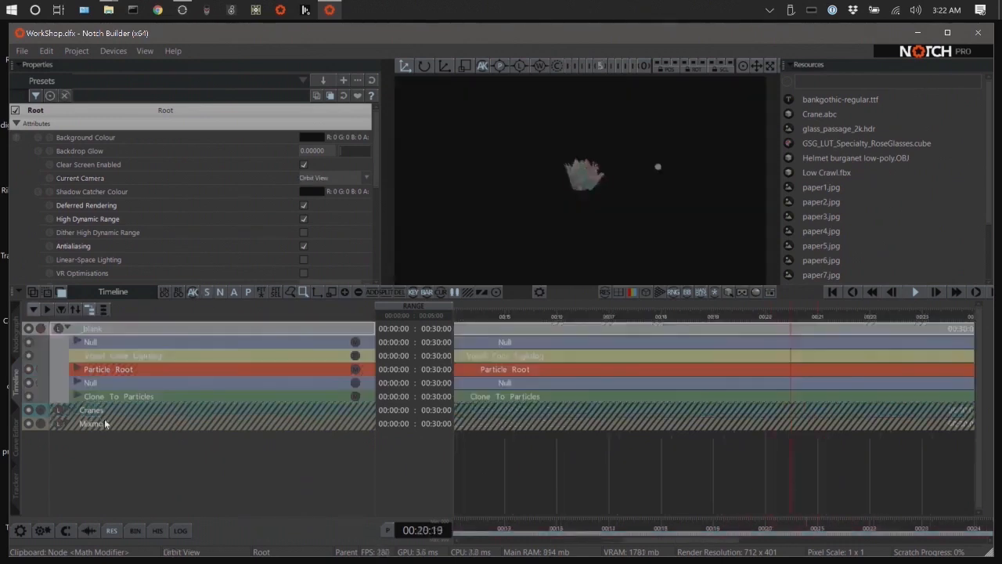
double_click(93, 413)
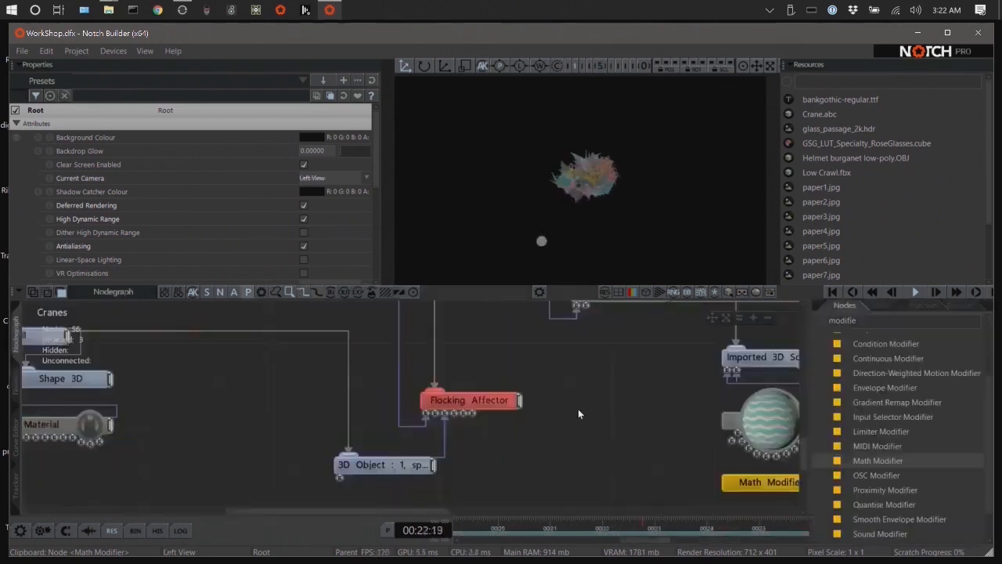
left_click(468, 400)
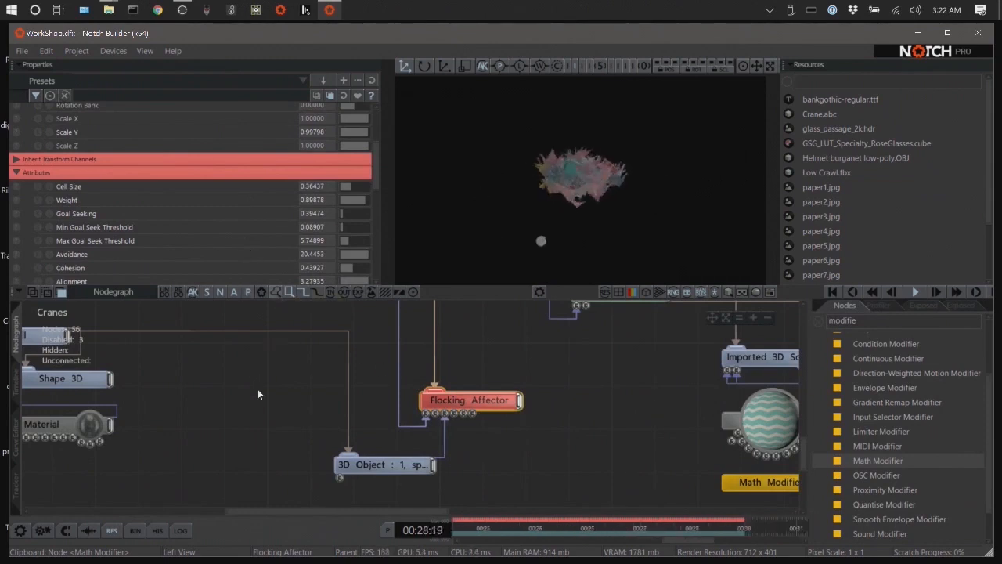
Reduce the Goal Seeking of the _blank layer's Flocking Affector to about 4.4.
key("Tab")
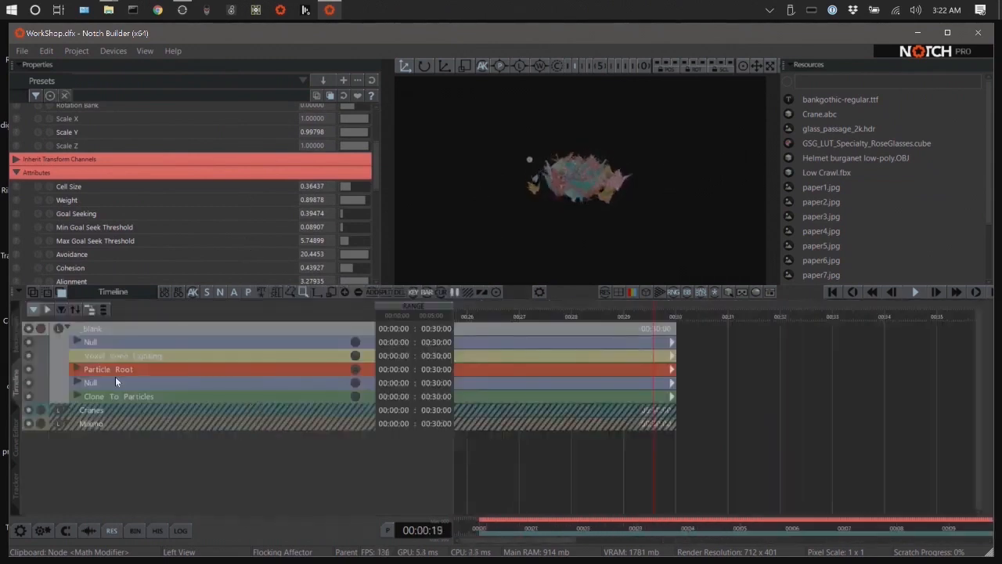
left_click(89, 328)
key("Tab")
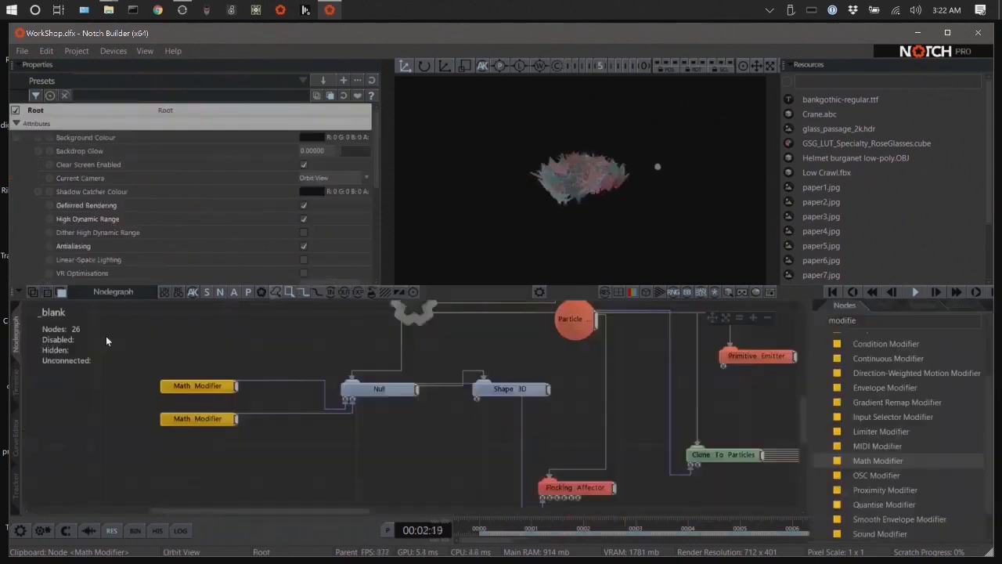
left_click(576, 487)
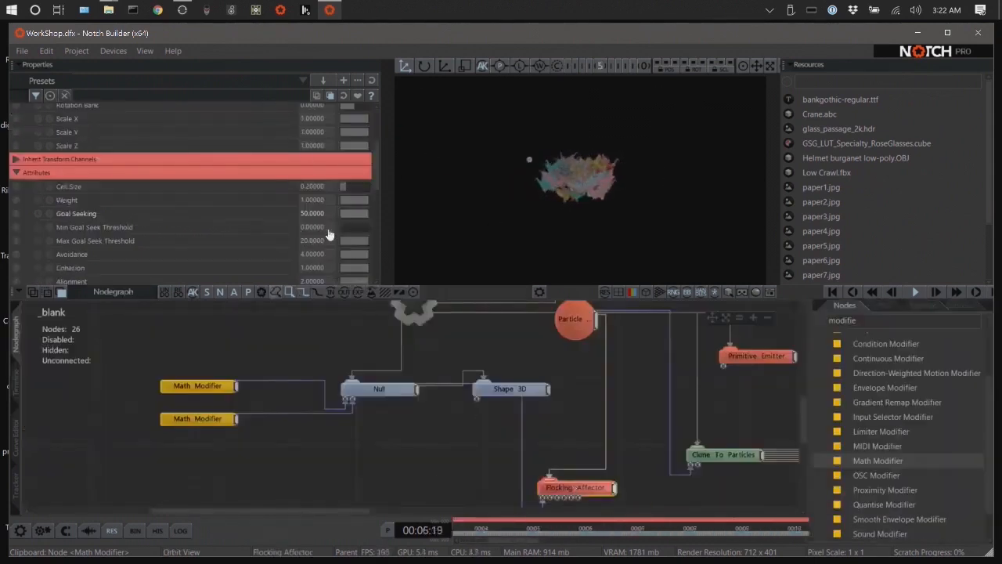
left_click_drag(354, 216, 343, 222)
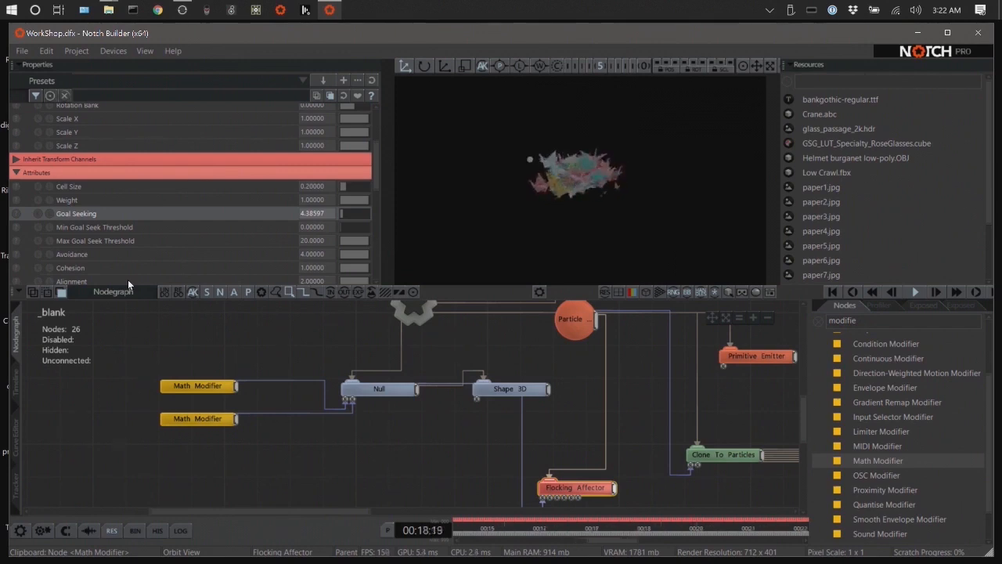
scroll(167, 251, "down", 1)
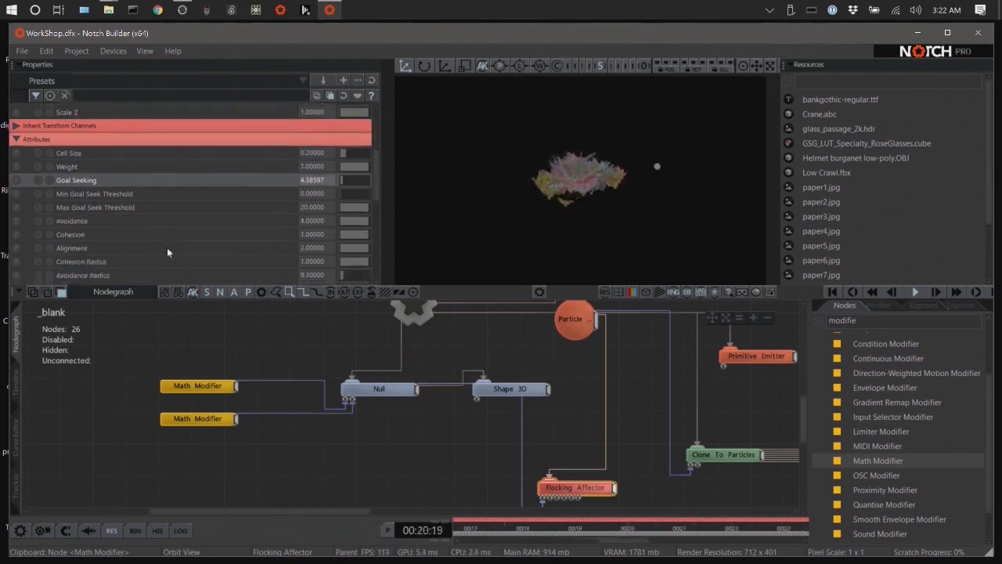
scroll(167, 250, "down", 1)
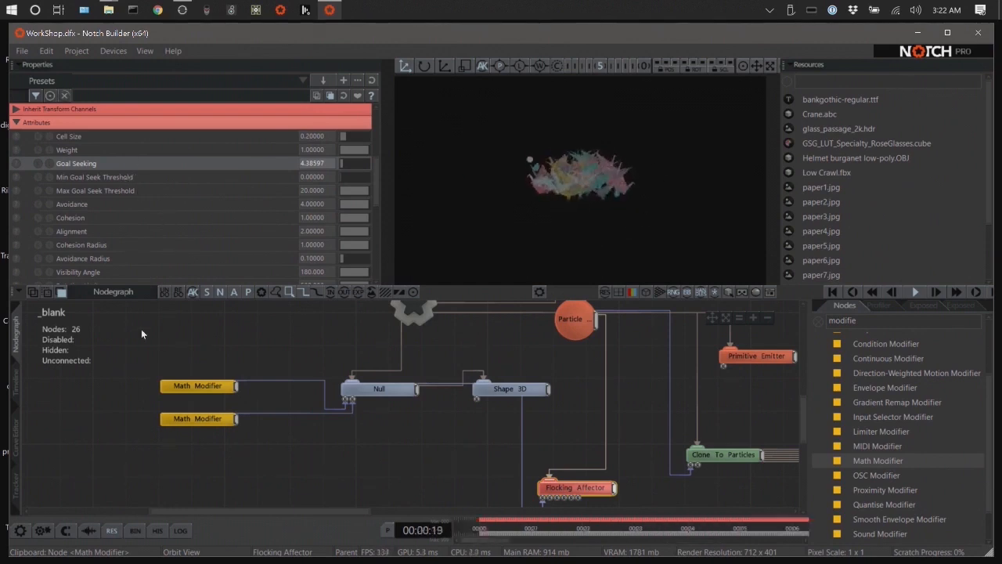
Copy the Flocking Affector from the Cranes layer and return to the node graph of the _blank layer.
key("f")
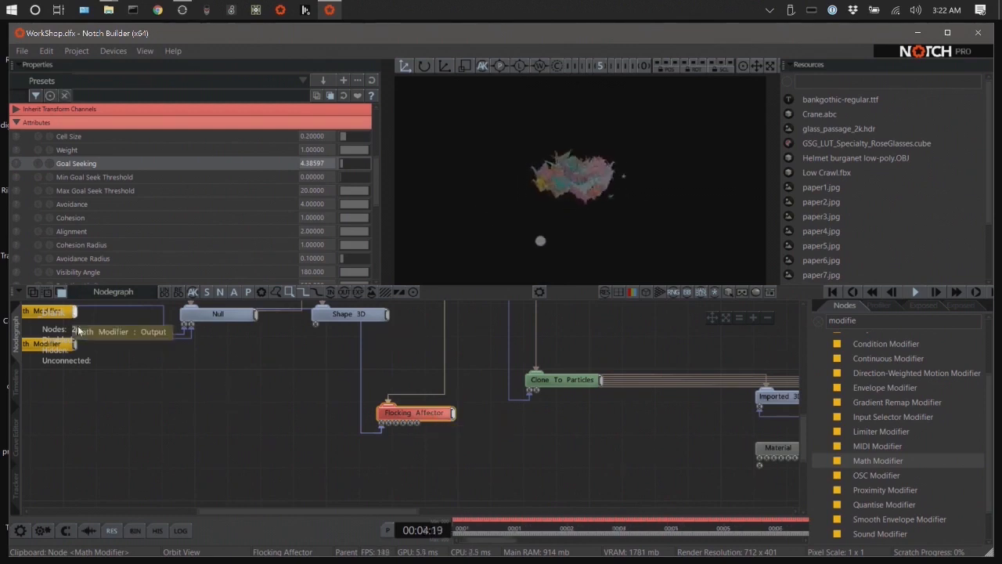
double_click(235, 402)
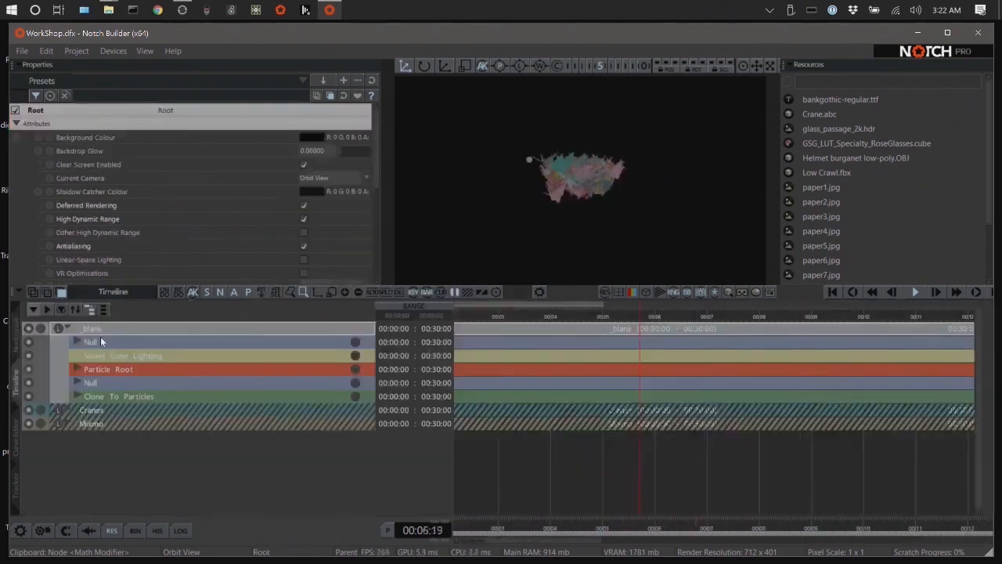
left_click(100, 412)
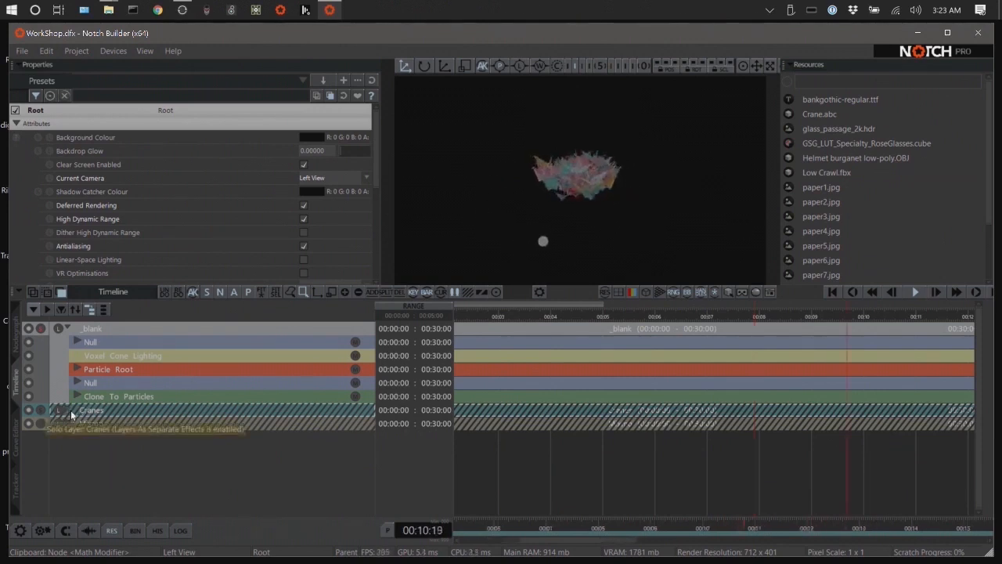
double_click(74, 413)
left_click(491, 401)
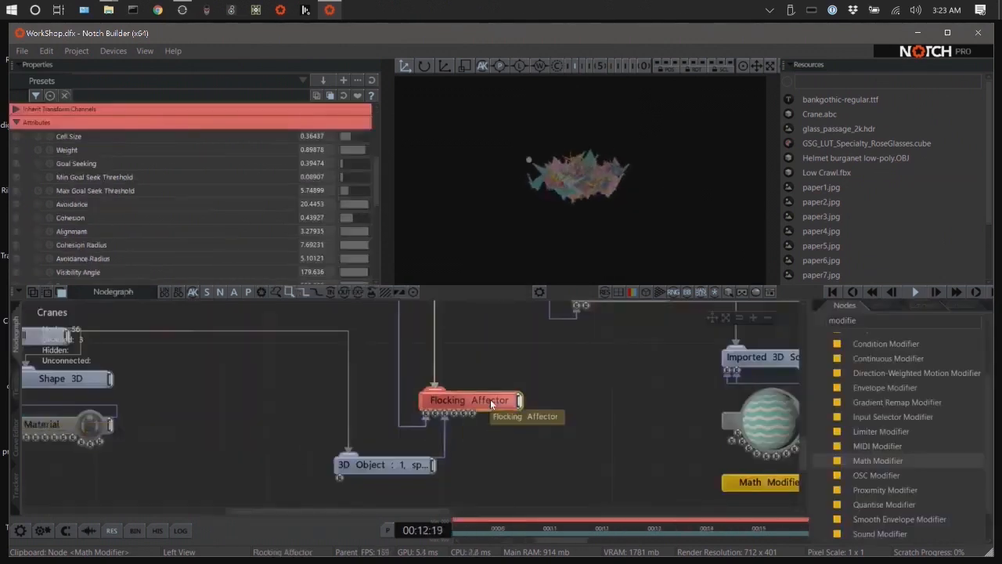
key("ctrl+c")
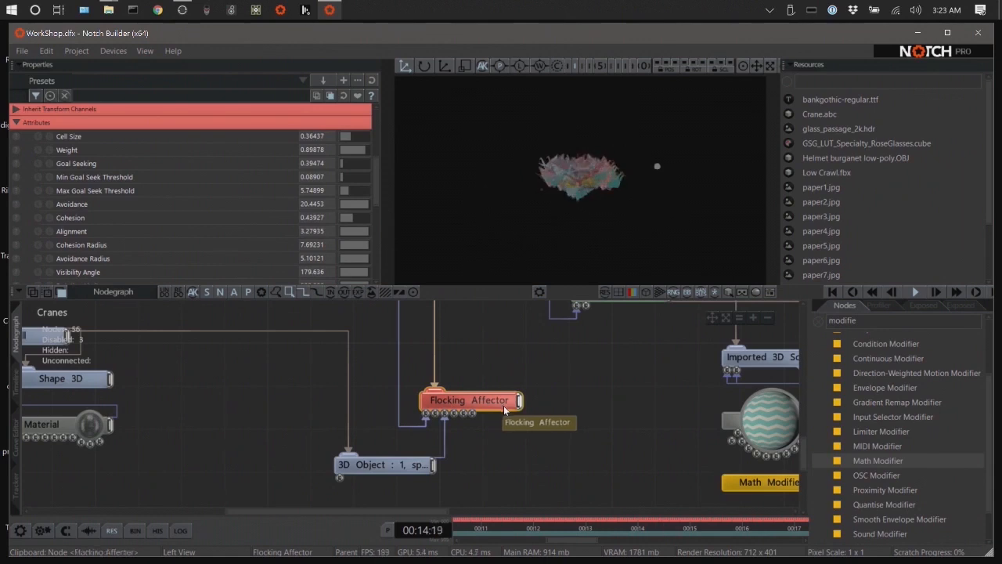
key("Tab")
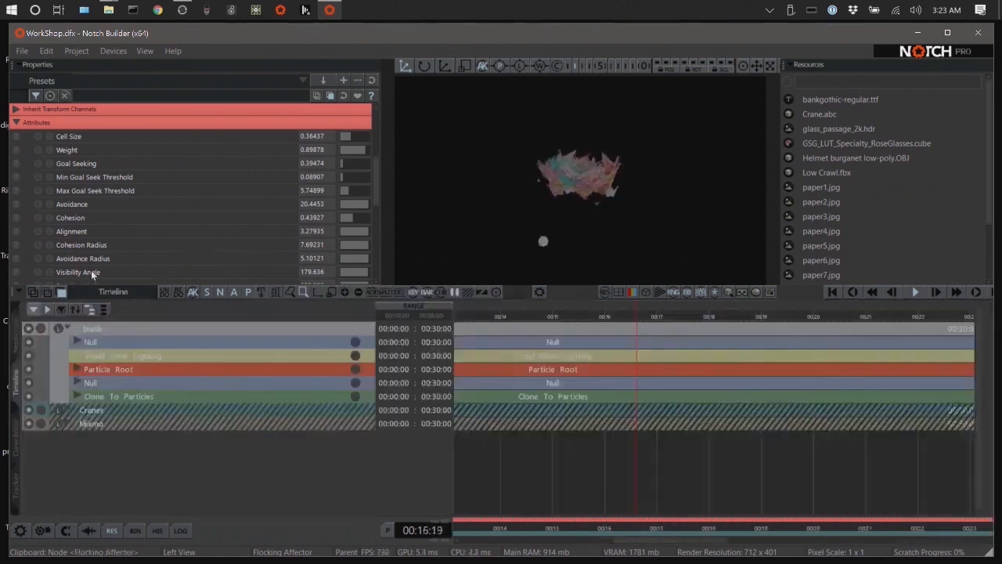
left_click(91, 328)
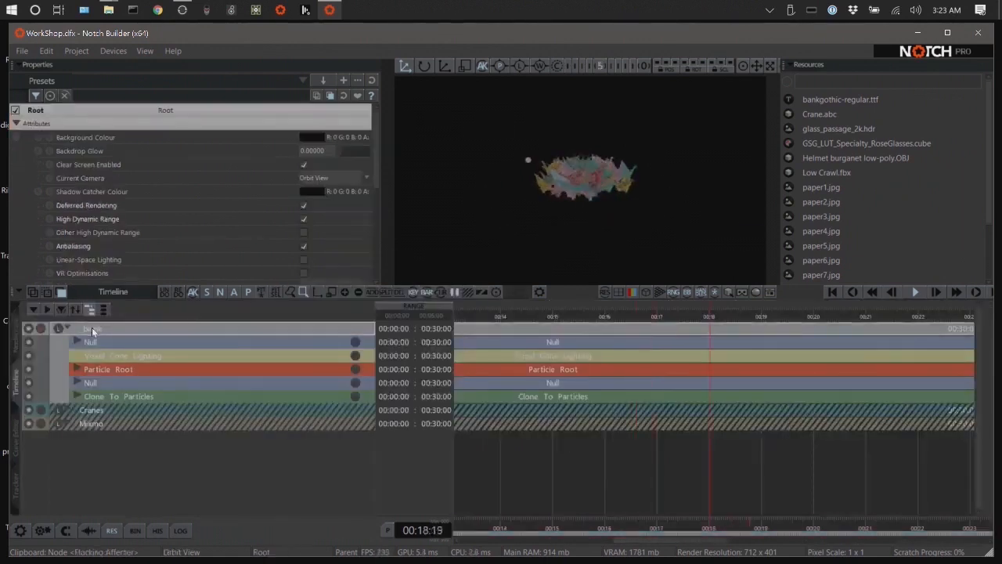
key("Tab")
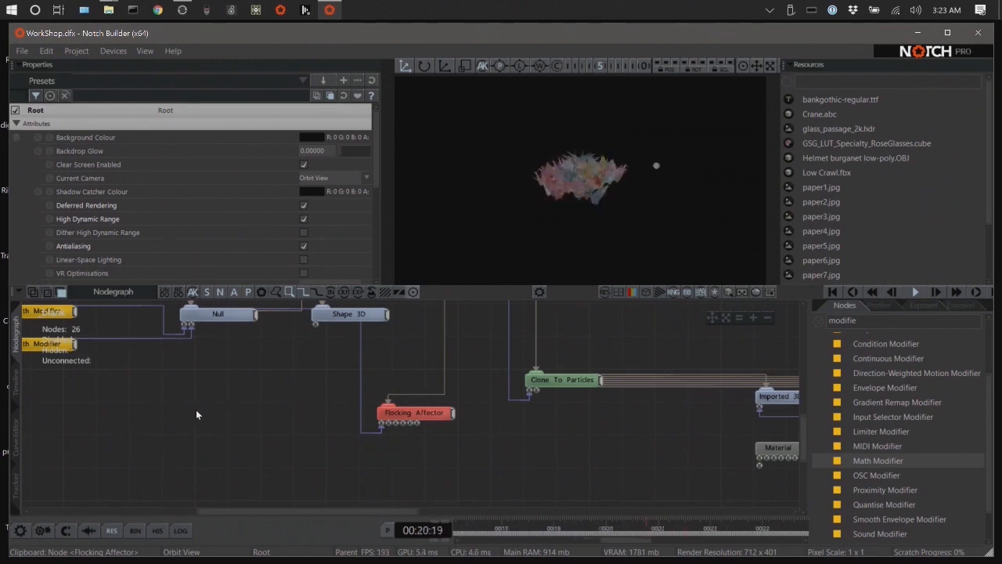
Paste the copied Flocking Affector into the _blank layer's node graph, just beside the existing Flocking Affector.
key("ctrl+v")
left_click_drag(265, 413, 348, 413)
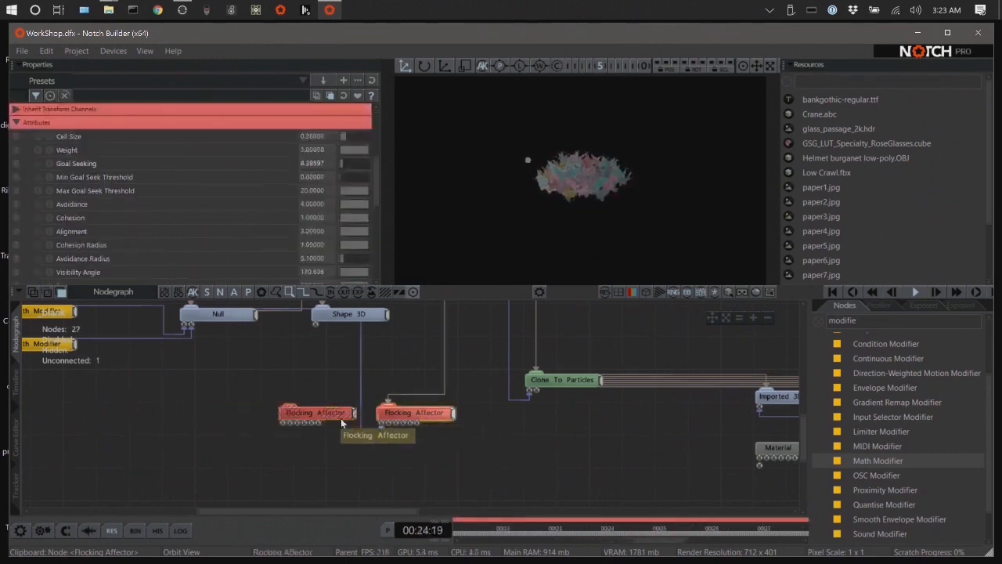
left_click(326, 414)
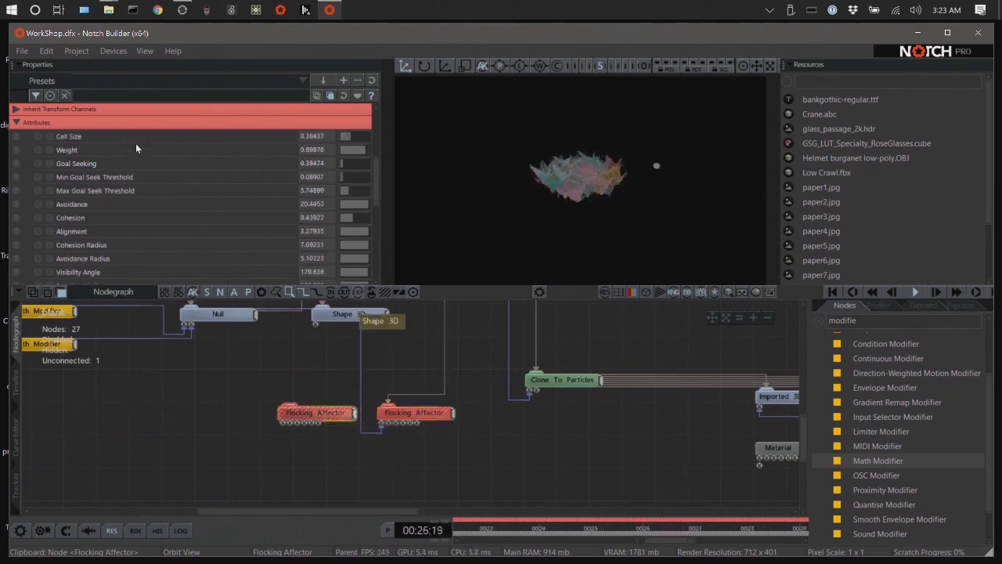
Compare the transform and flocking attributes of the existing and the pasted Flocking Affector by selecting them in turn.
left_click(437, 422)
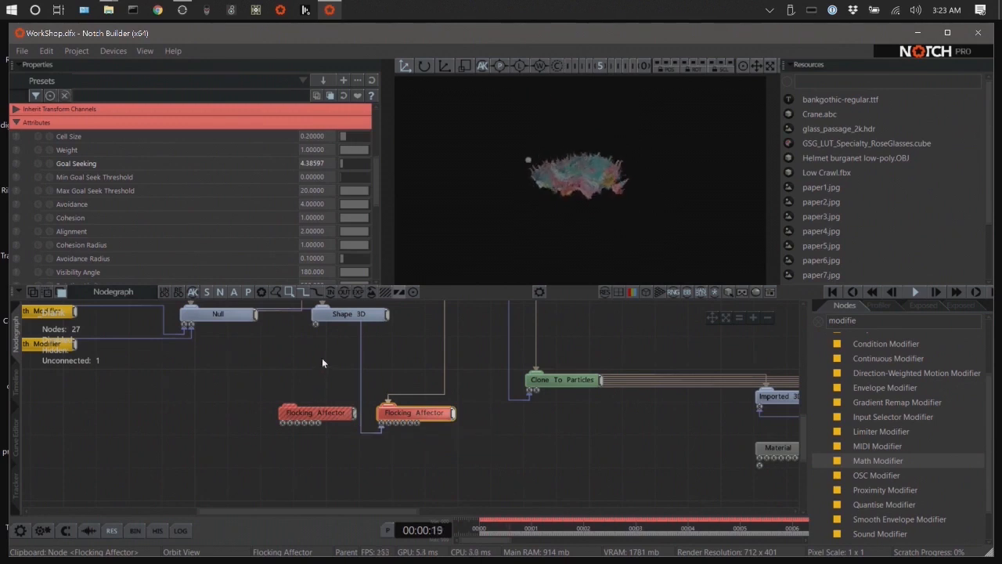
scroll(322, 362, "up", 1)
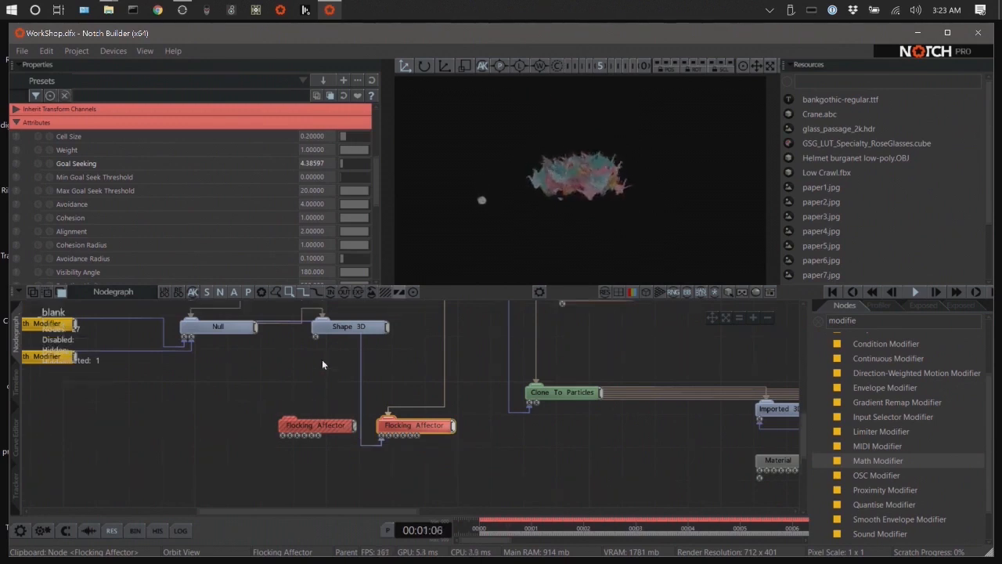
left_click(352, 426)
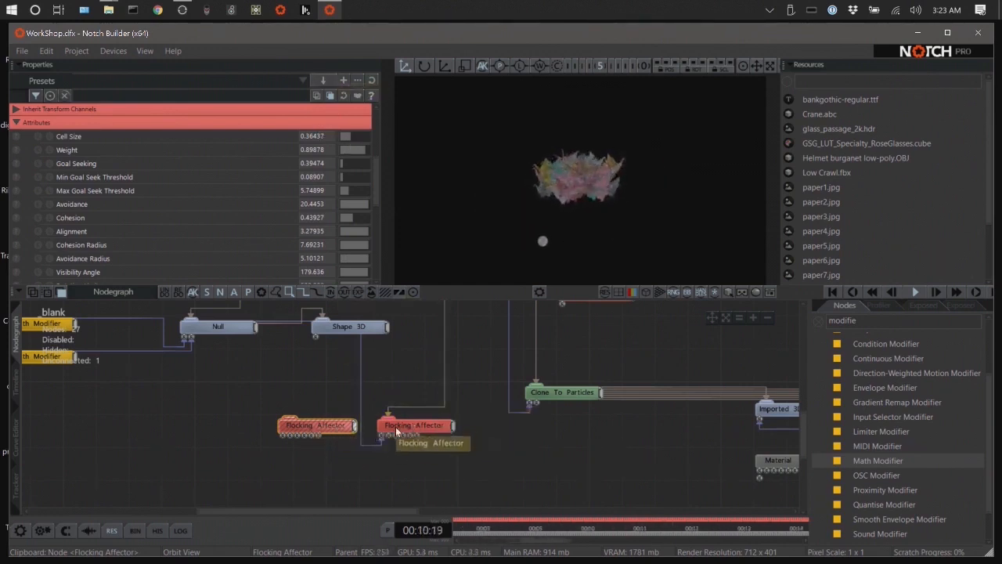
scroll(303, 190, "up", 3)
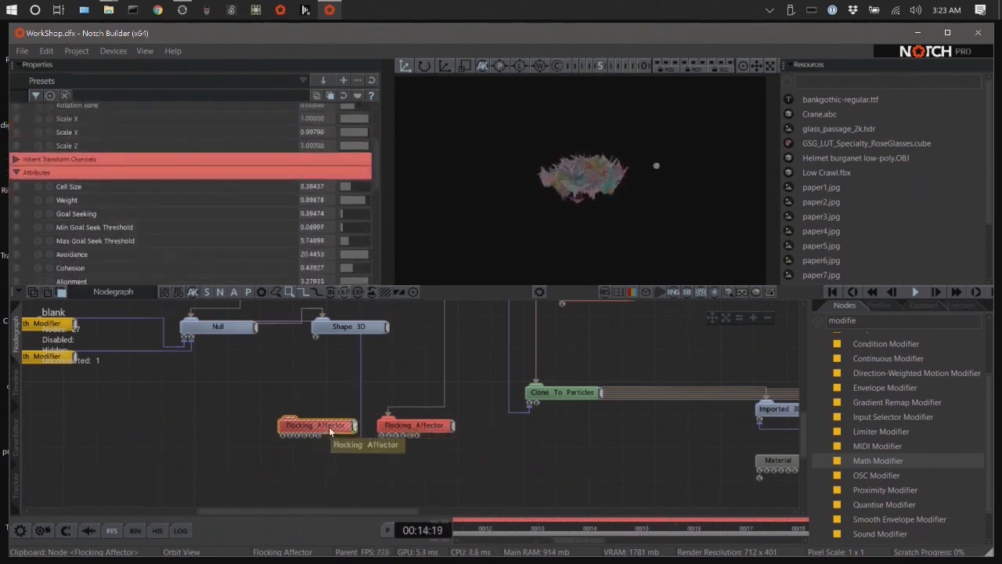
left_click(431, 428)
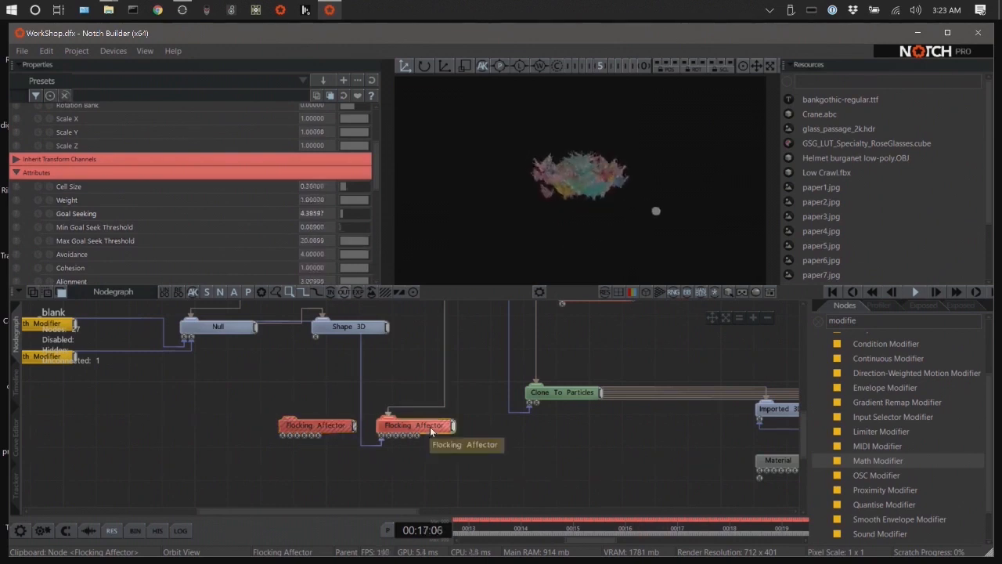
left_click(326, 428)
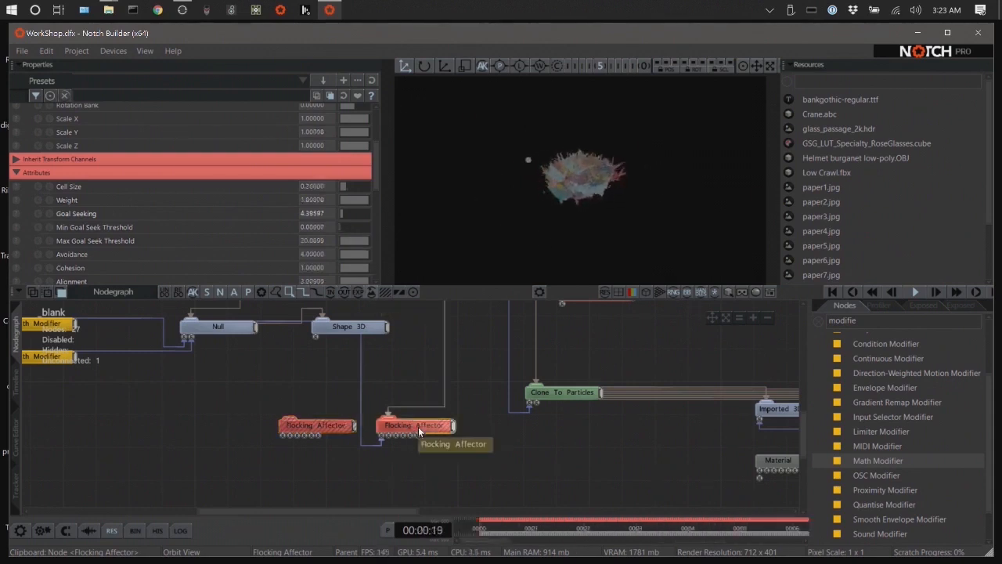
left_click(330, 428)
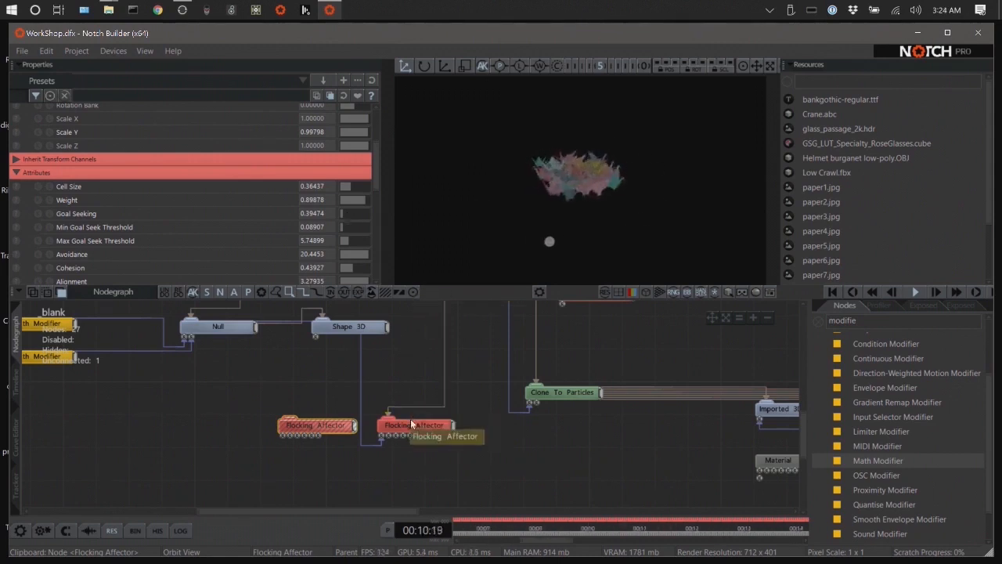
left_click(318, 424)
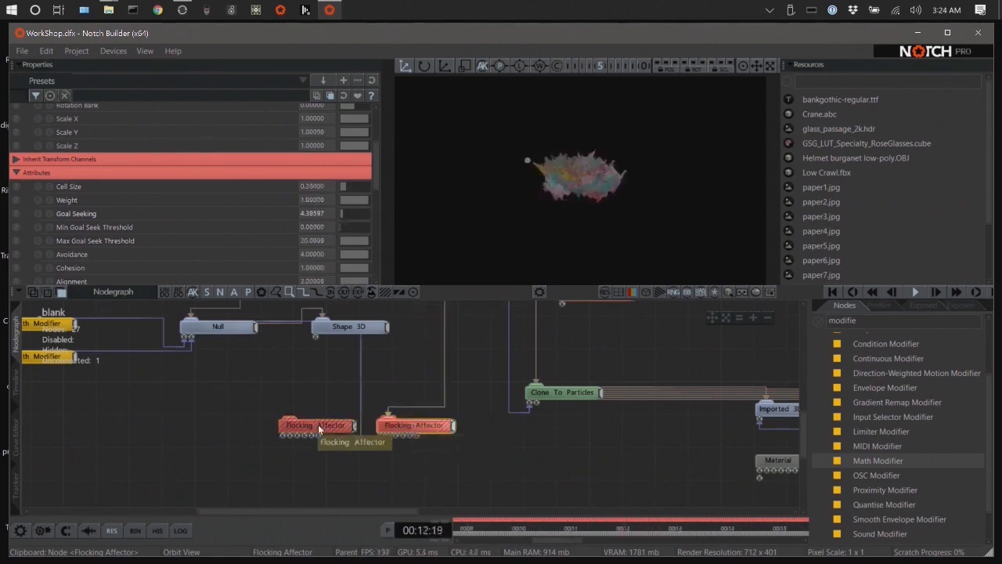
left_click(408, 424)
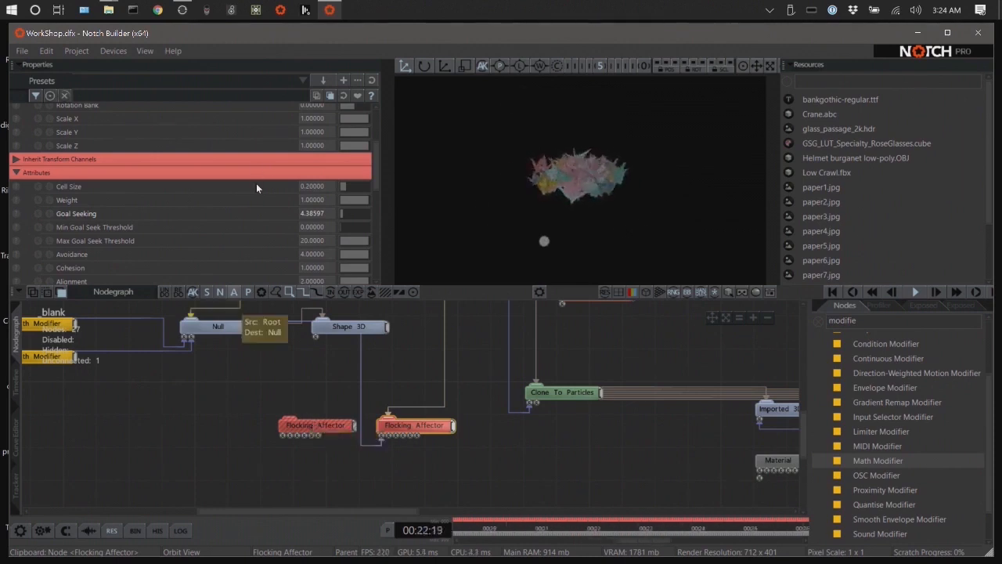
scroll(254, 183, "up", 3)
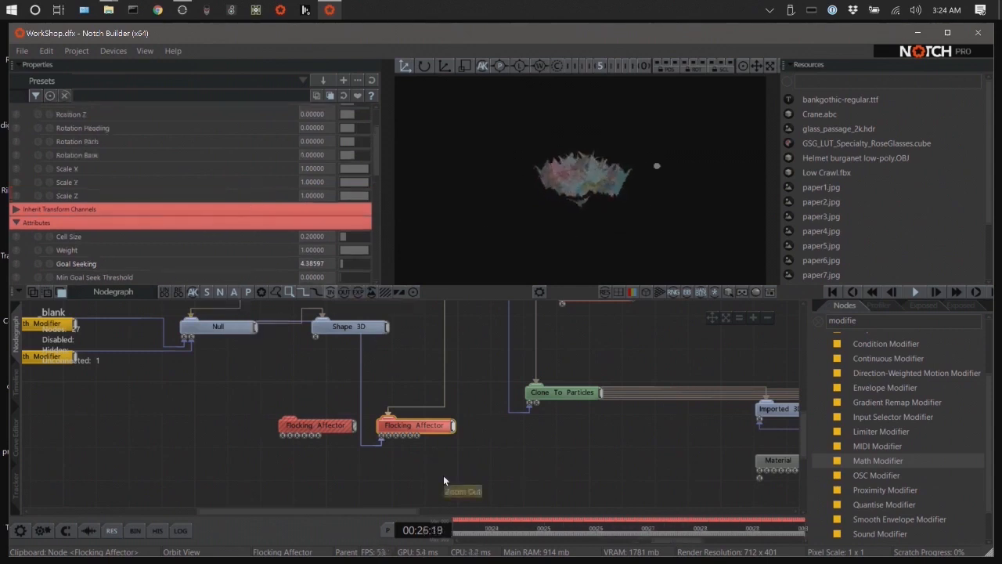
left_click(321, 424)
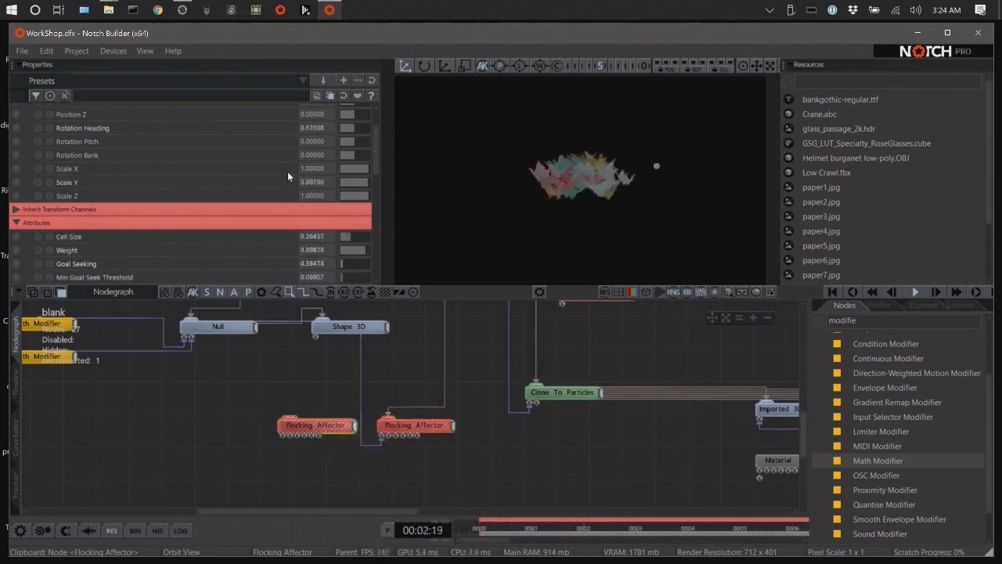
scroll(286, 177, "down", 5)
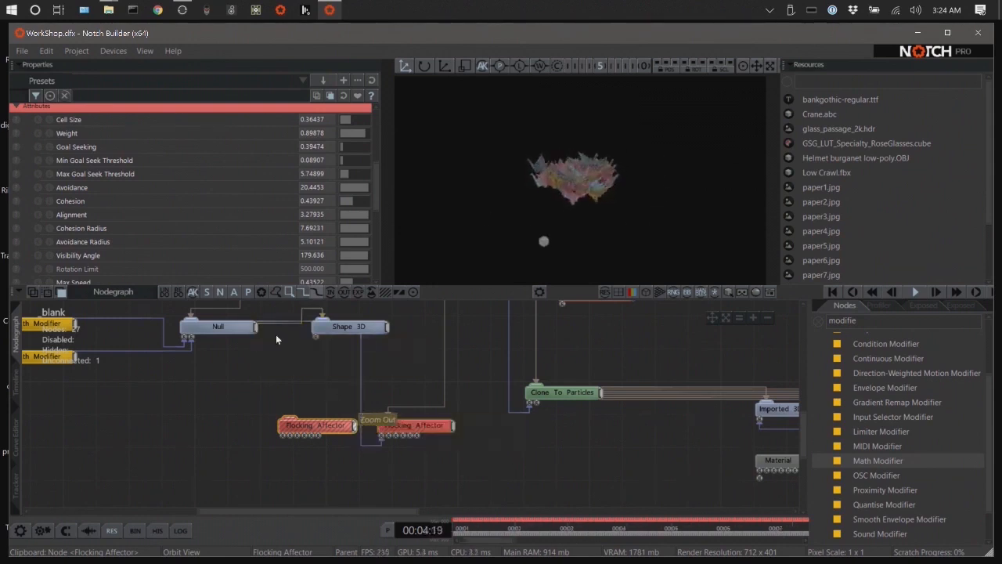
Connect the Null to the pasted Flocking Affector as its flock goal and check both affectors' attributes.
left_click_drag(258, 328, 280, 433)
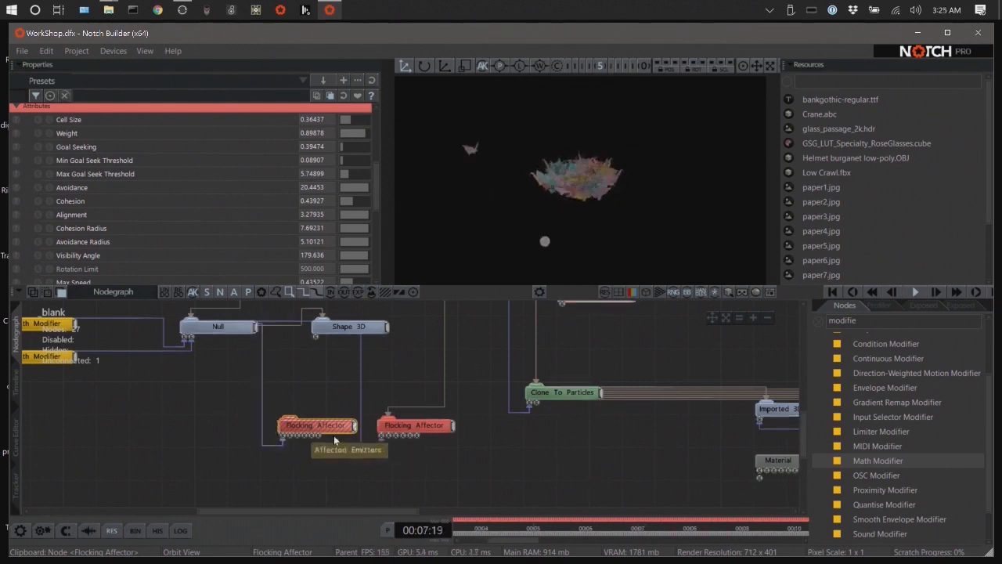
left_click(426, 425)
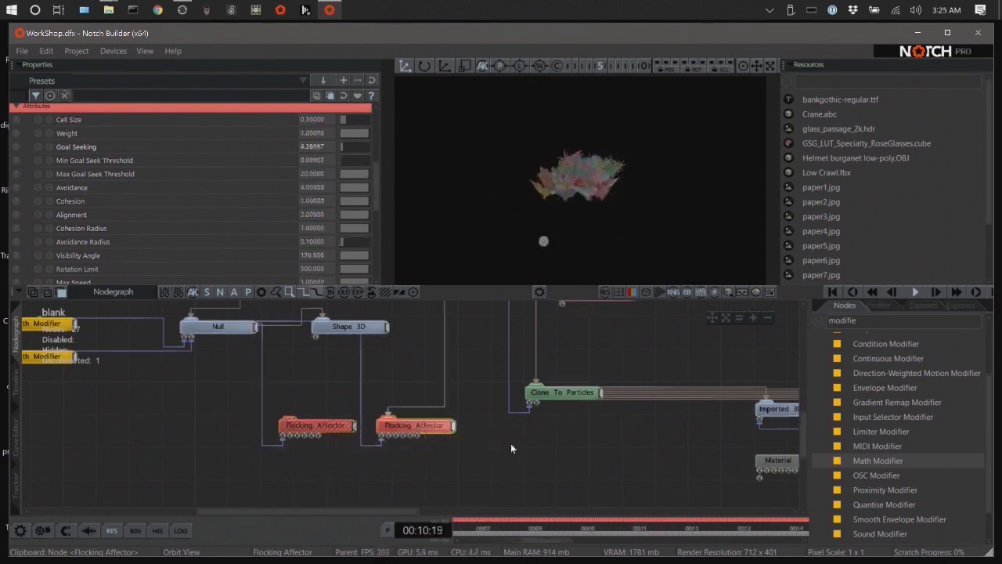
middle_click_drag(510, 443, 513, 478)
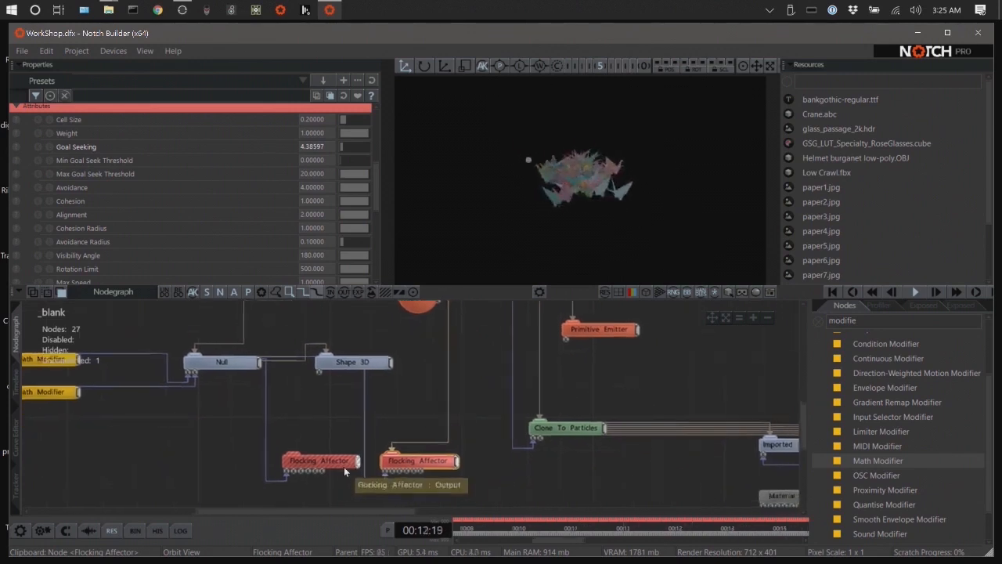
left_click(325, 460)
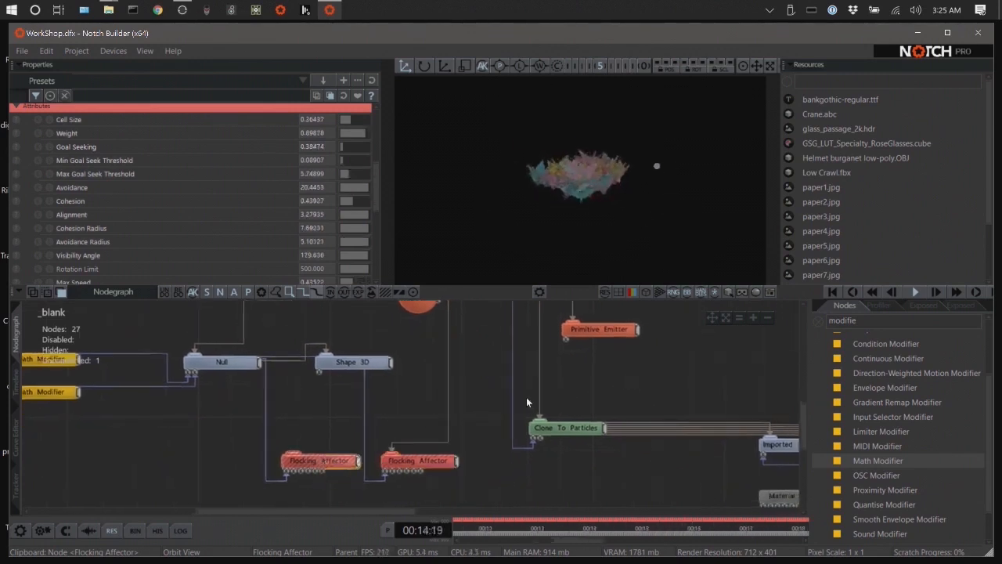
Disconnect the Particle Root from the original Flocking Affector and connect it to the pasted one instead.
middle_click_drag(472, 361, 472, 384)
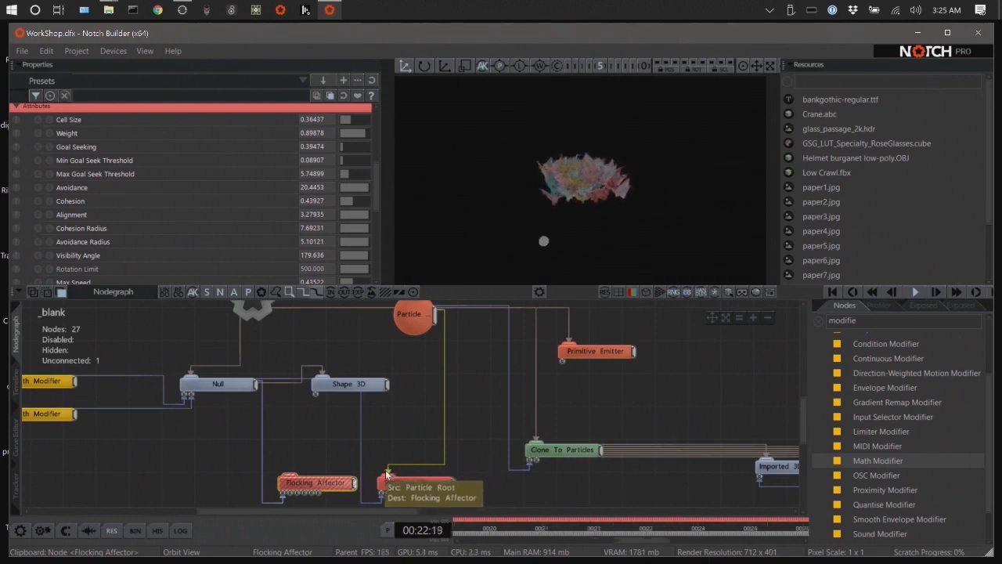
left_click_drag(388, 473, 402, 425)
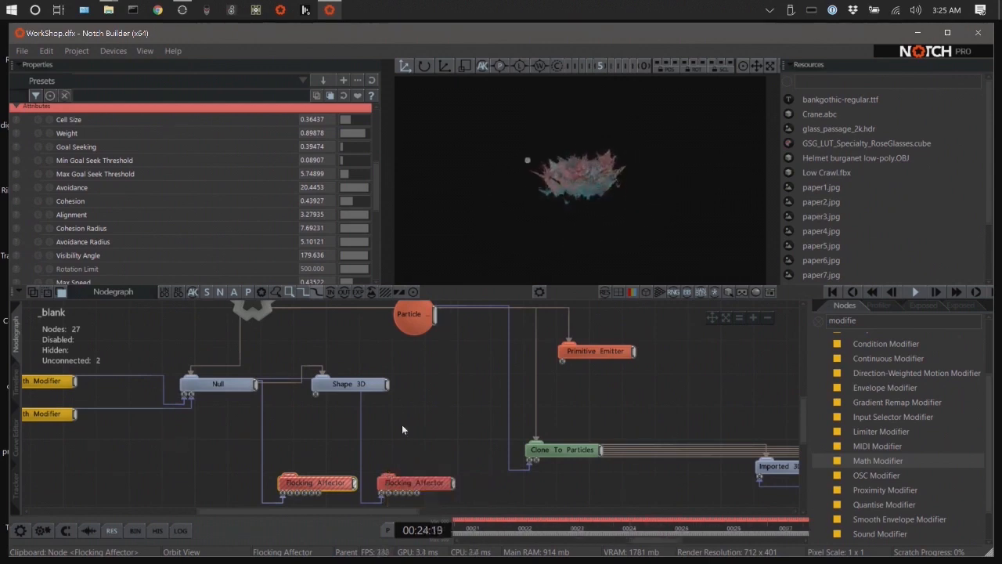
left_click_drag(434, 321, 324, 485)
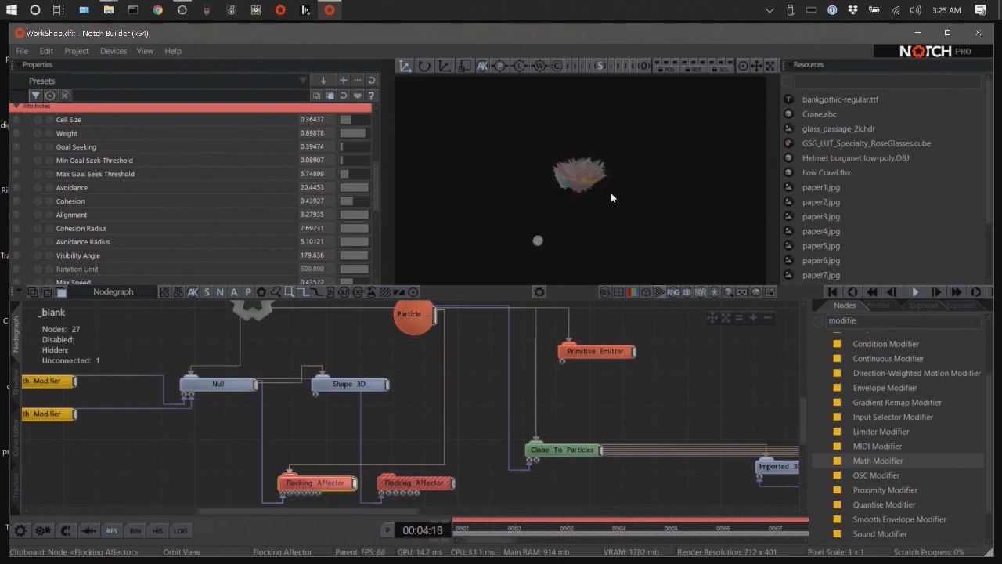
Remove the goal connection from the original Flocking Affector, space the two affectors apart and reselect the connected one.
left_click(382, 497)
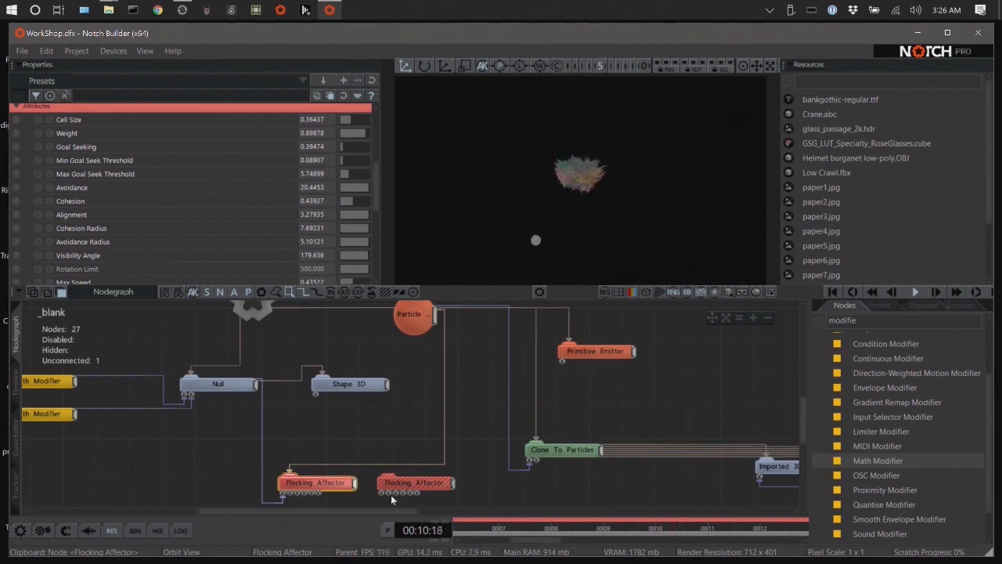
mouse_move(325, 484)
left_mouse_down()
mouse_move(318, 472)
mouse_move(344, 471)
mouse_move(333, 471)
left_mouse_up()
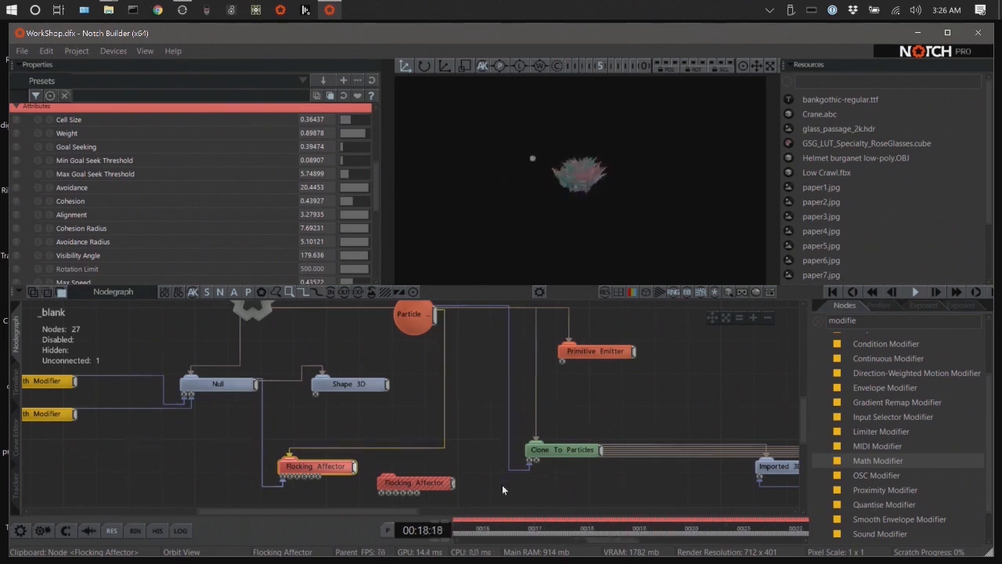
left_click_drag(432, 484, 466, 484)
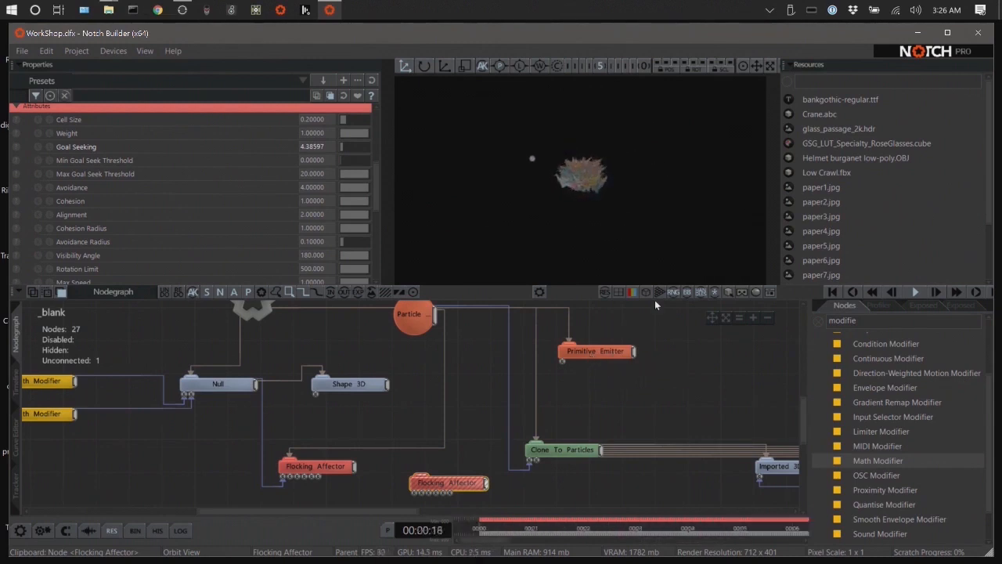
left_click(326, 469)
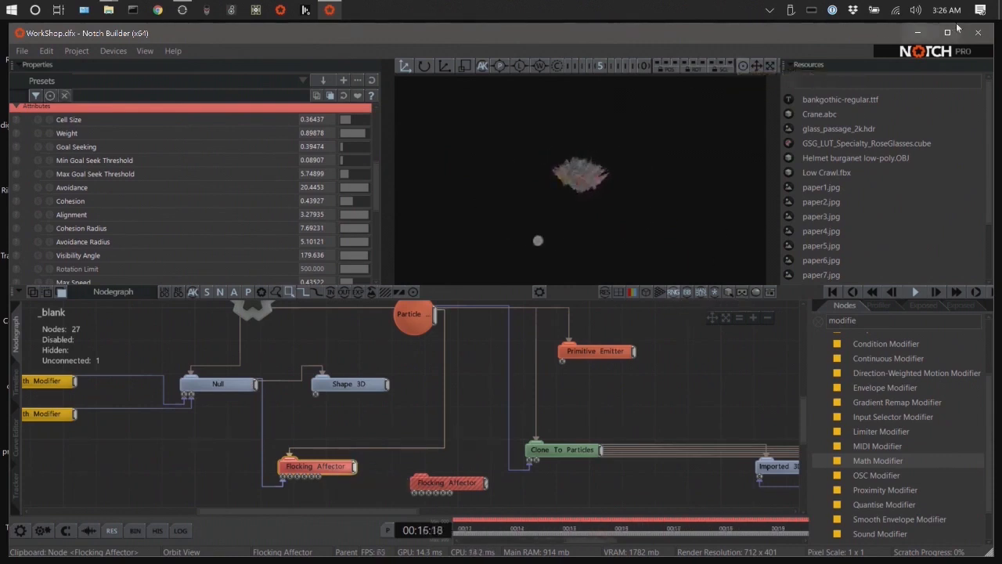
Open the Flocking Affector's reference manual page and examine its method description, example image and example node graph.
left_click(372, 95)
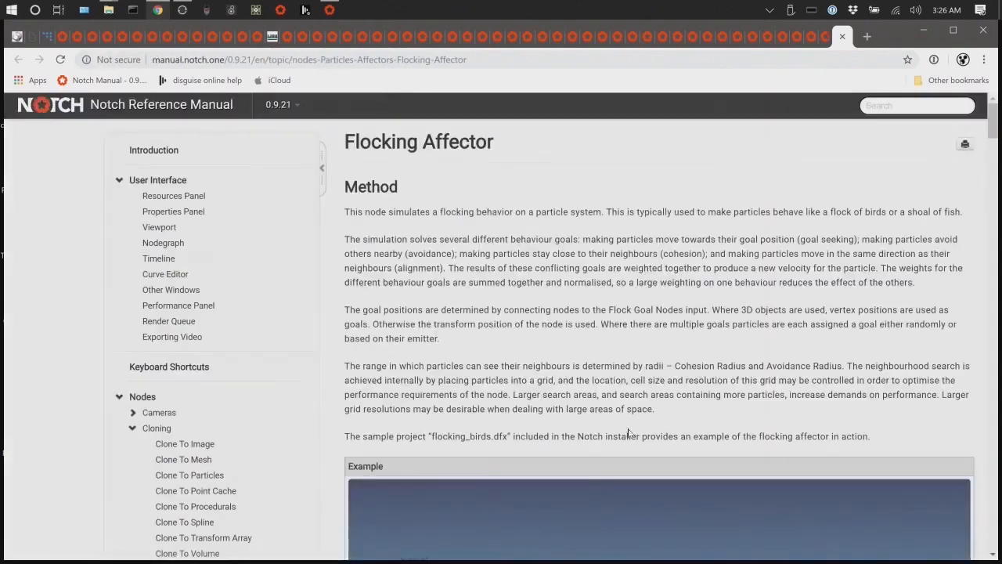
scroll(628, 433, "down", 4)
scroll(628, 431, "down", 6)
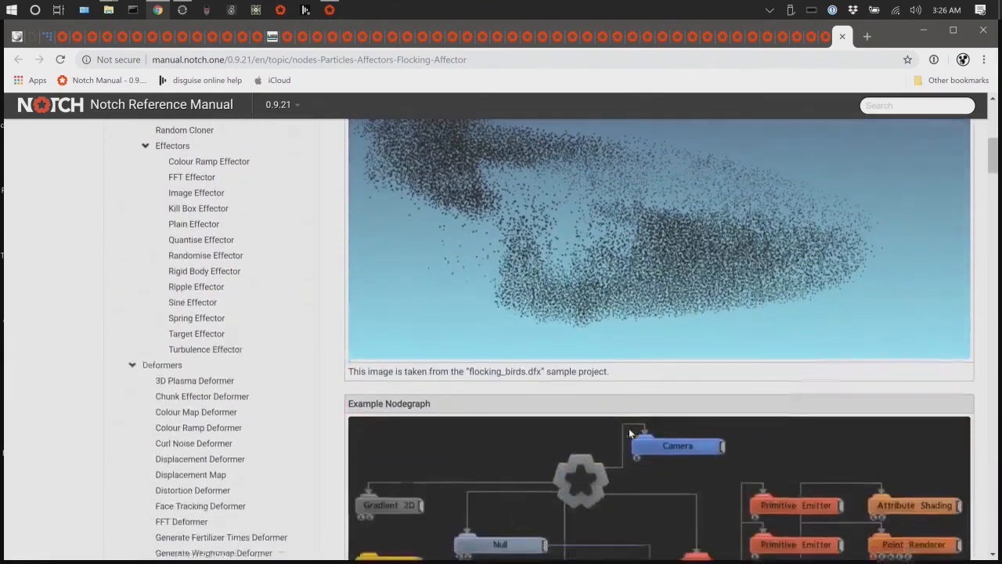
scroll(629, 433, "up", 2)
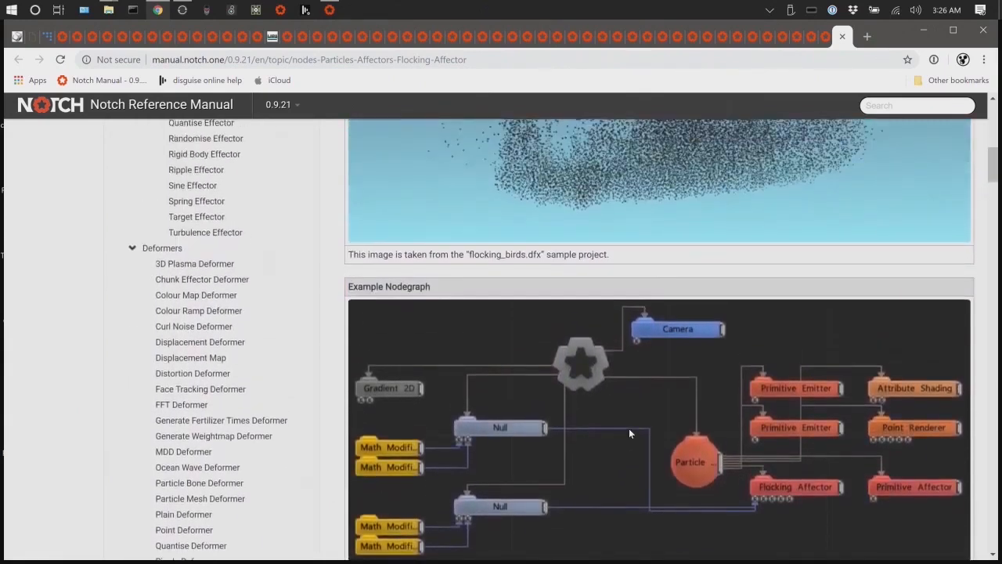
scroll(632, 431, "up", 5)
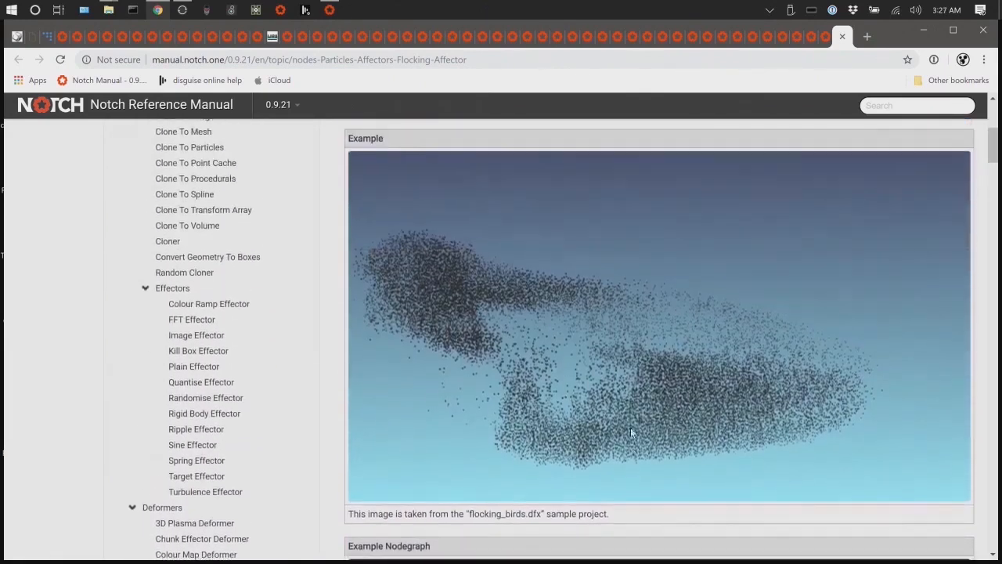
scroll(631, 428, "up", 4)
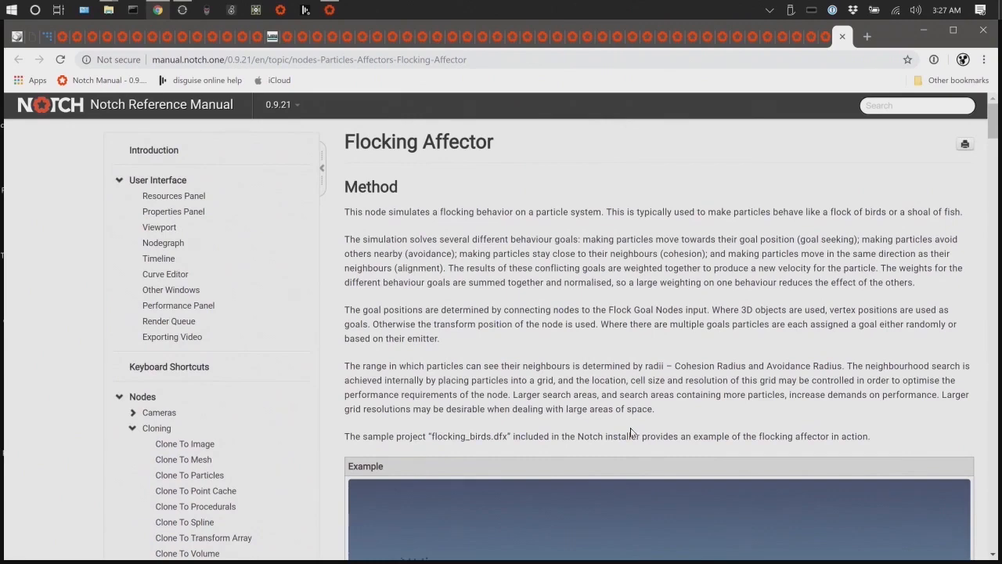
scroll(631, 431, "down", 4)
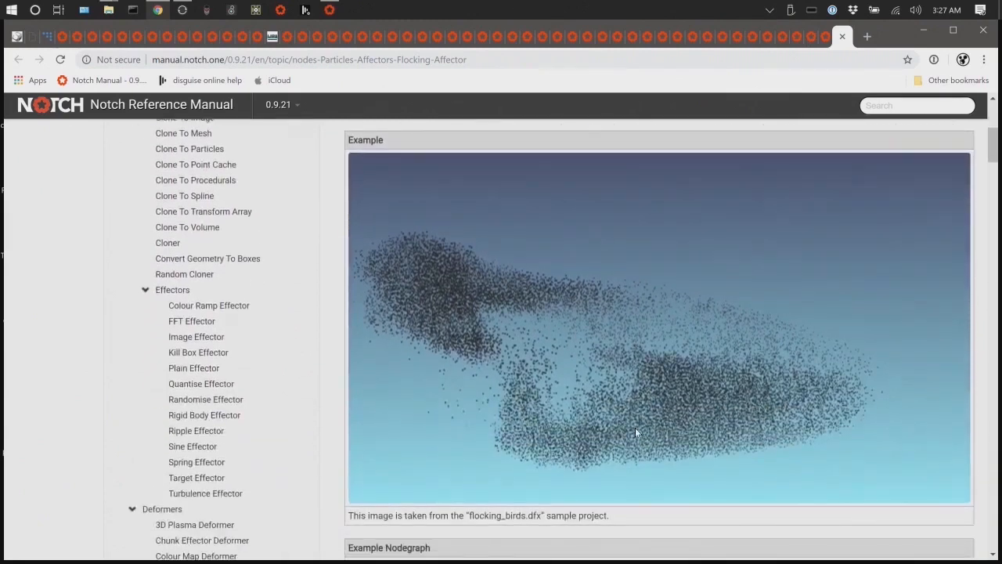
scroll(635, 427, "down", 2)
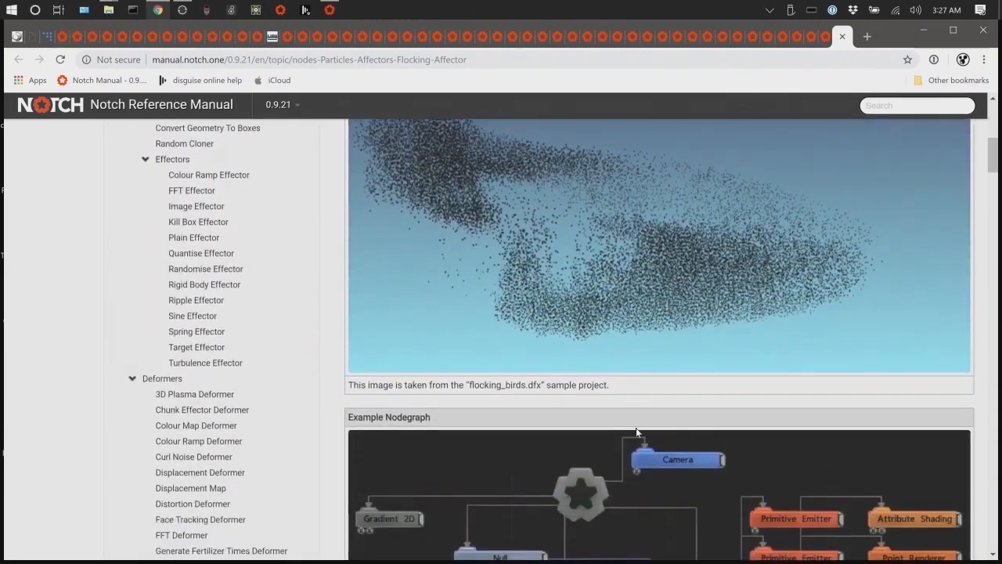
Switch back to Notch Builder and examine the connected Flocking Affector's attributes down to Particle Goal Allocation Mode.
key("alt+Tab")
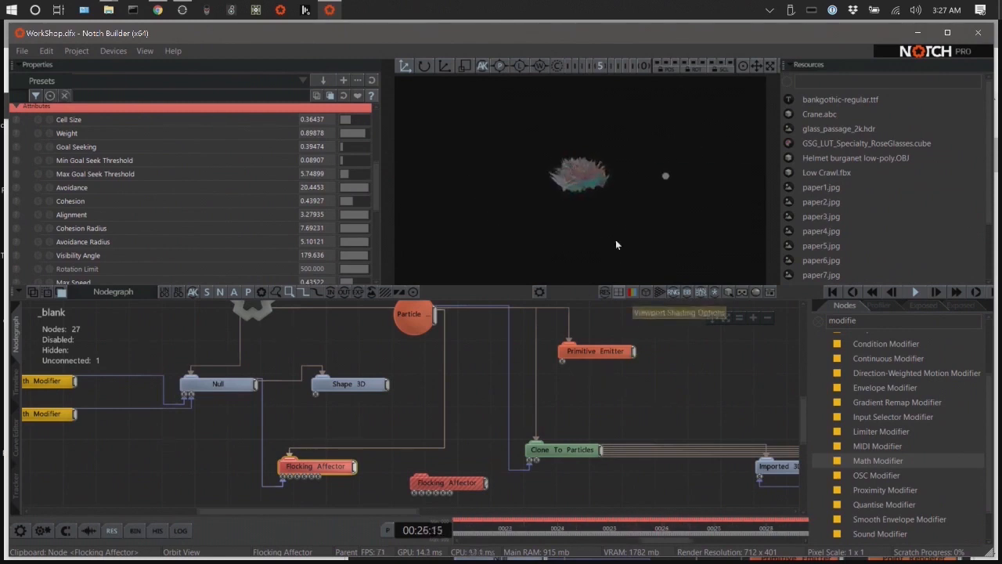
scroll(264, 209, "down", 2)
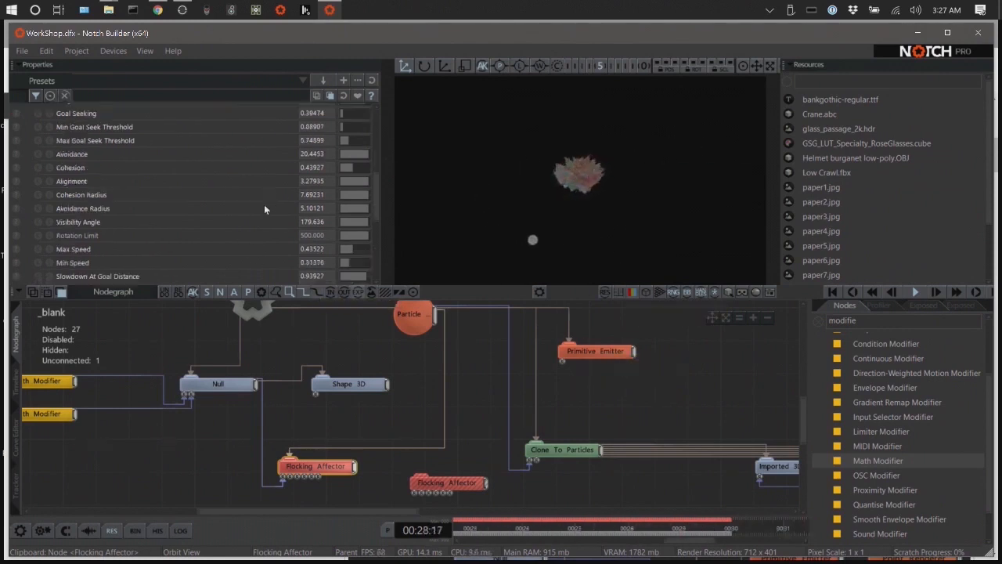
scroll(264, 209, "down", 5)
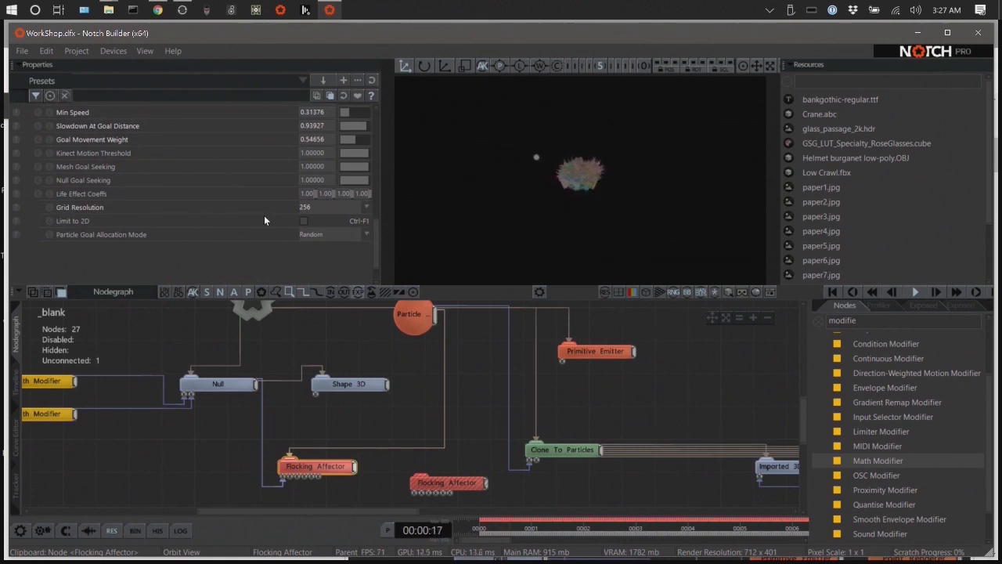
Delete the unconnected Flocking Affector from the _blank layer's node graph.
scroll(264, 221, "up", 4)
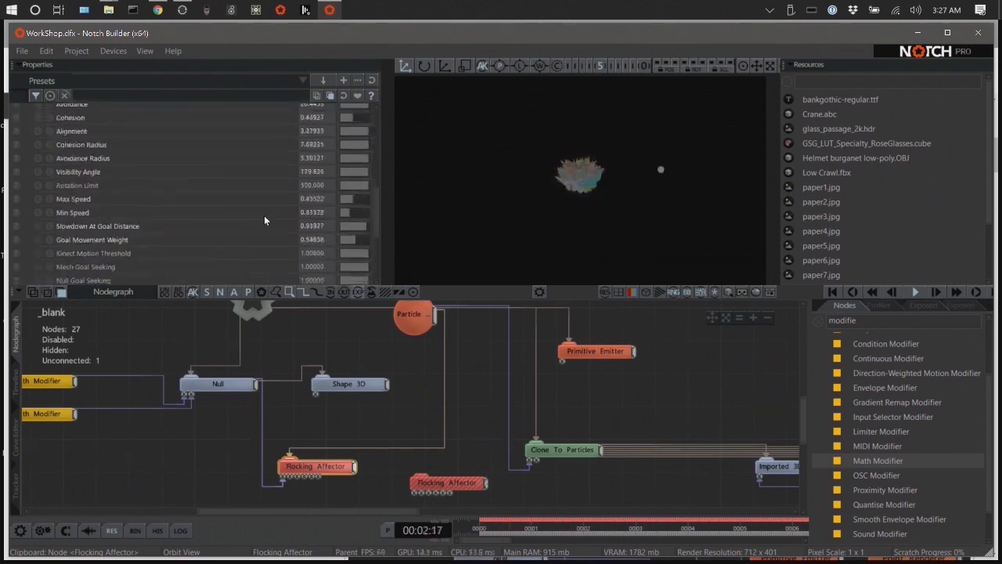
scroll(264, 220, "down", 2)
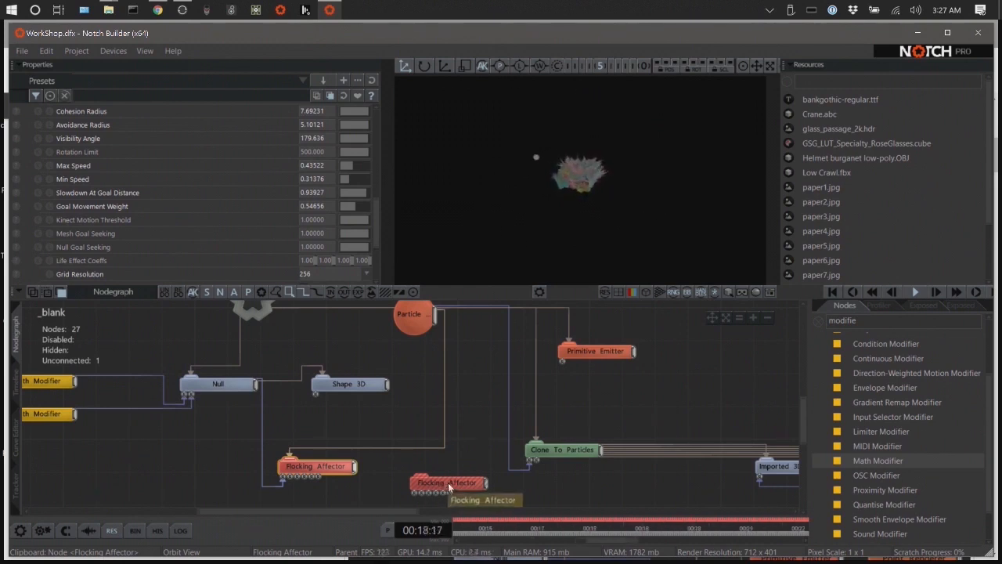
key("Delete")
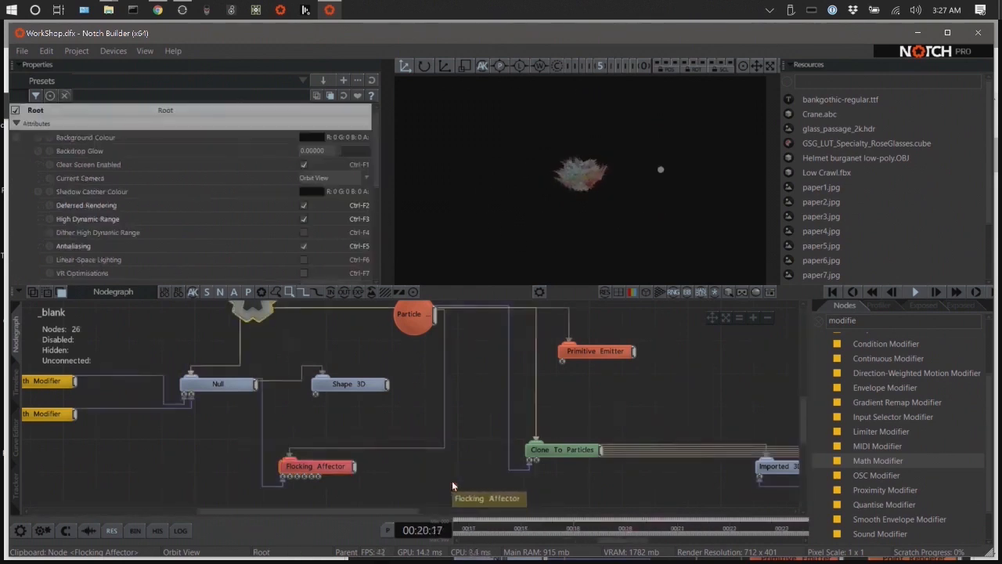
middle_click_drag(468, 372, 524, 374)
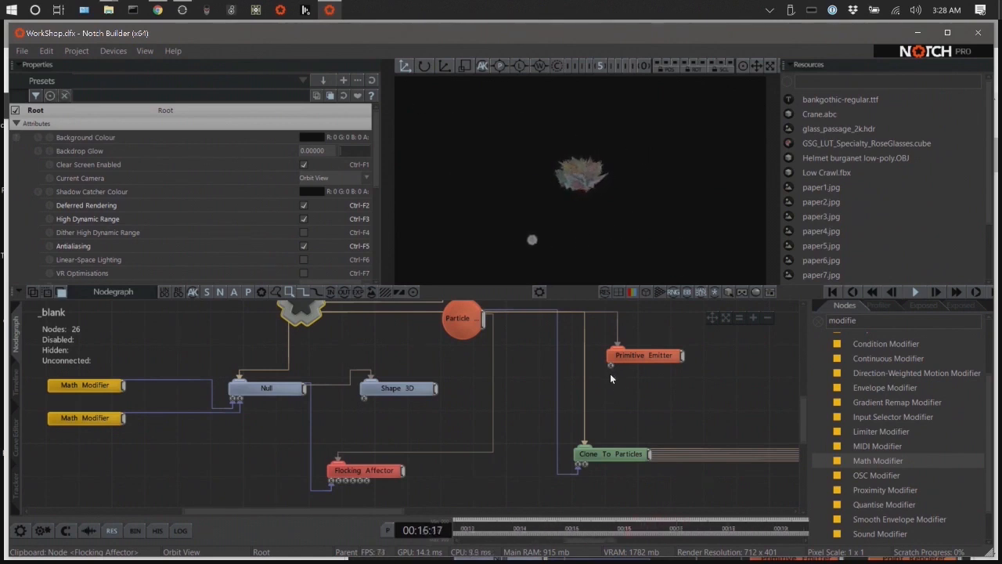
scroll(524, 397, "down", 3)
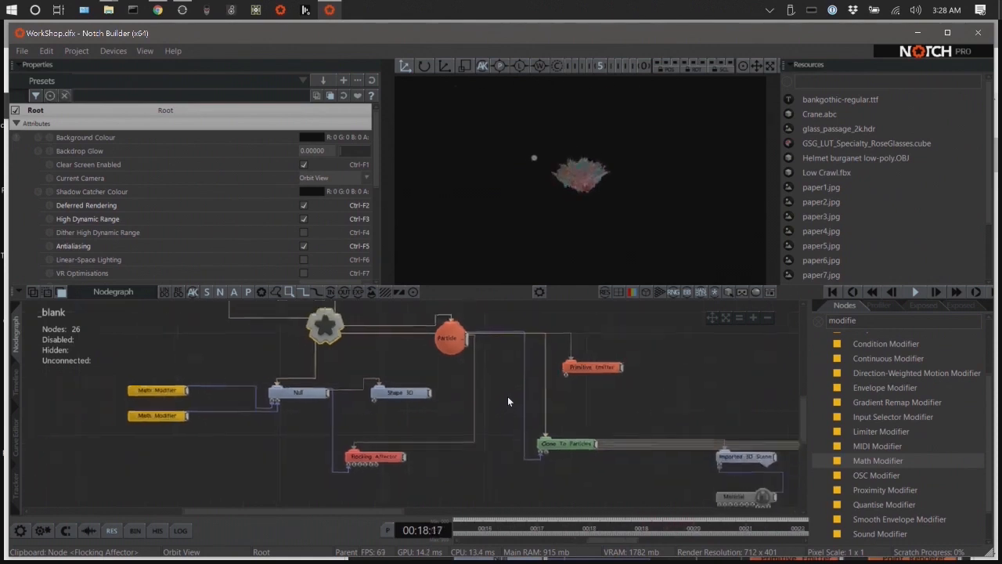
scroll(454, 409, "down", 4)
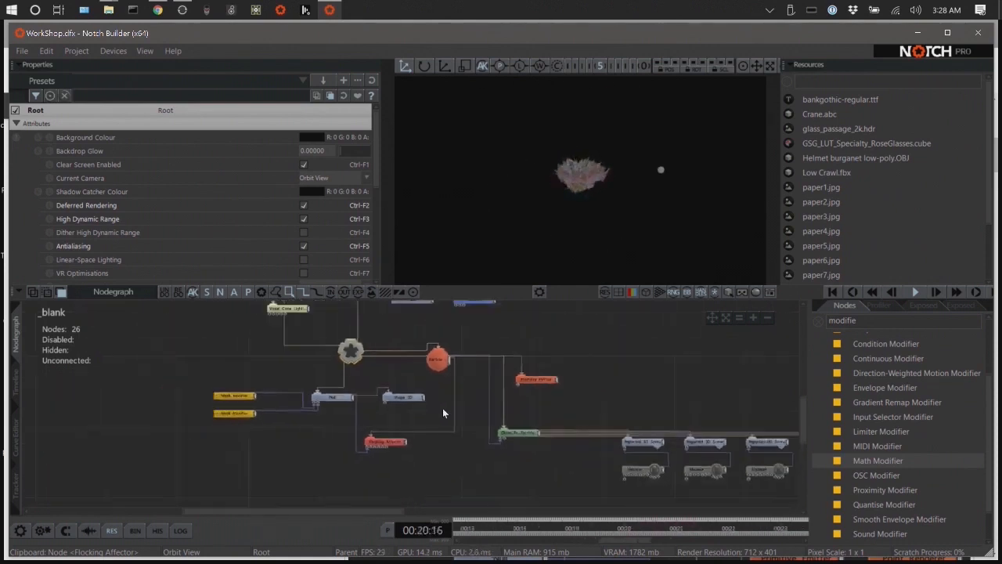
scroll(462, 409, "up", 2)
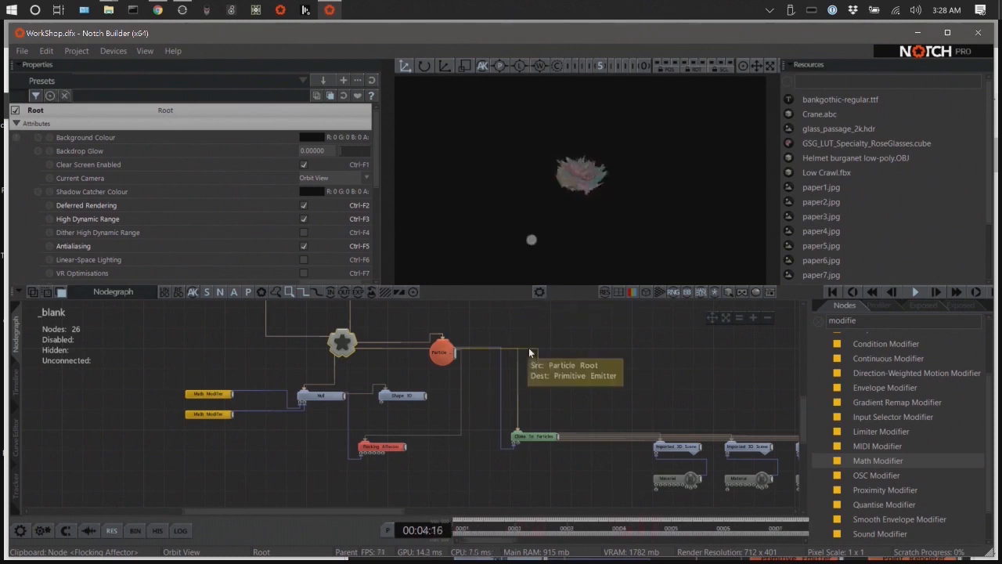
Open the Cranes layer's node graph from the timeline and select its Flocking Affector.
key("Tab")
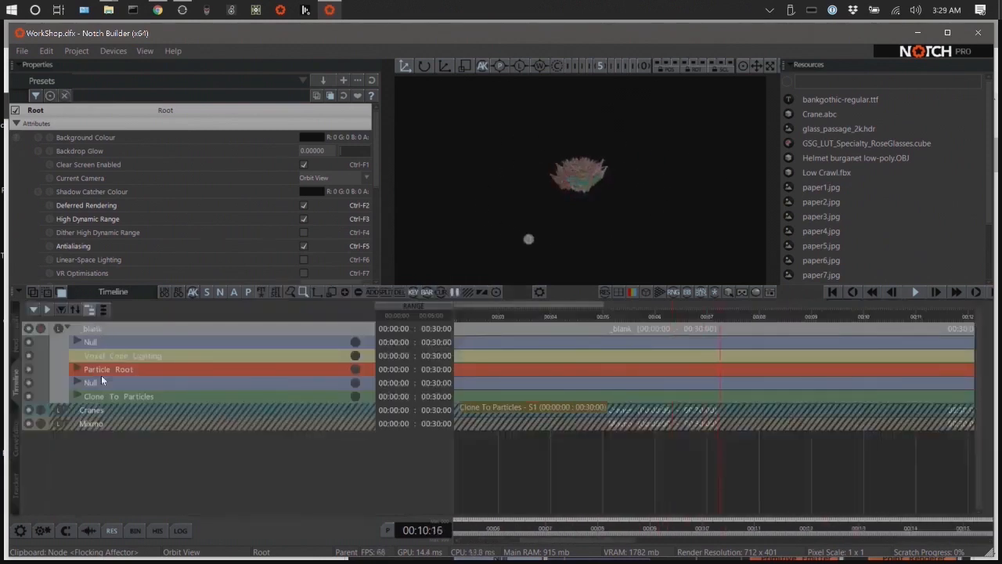
left_click(104, 410)
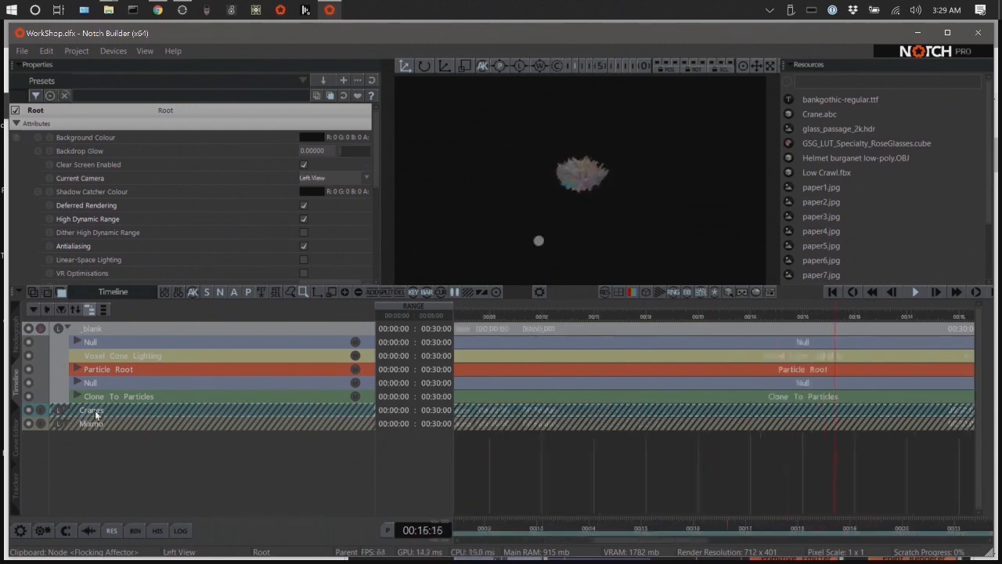
double_click(95, 411)
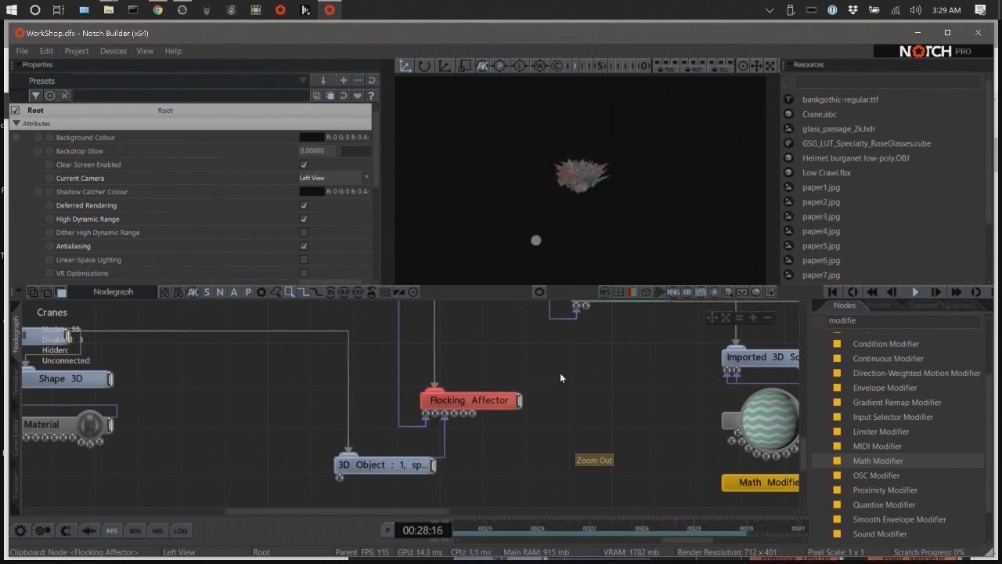
left_click(484, 403)
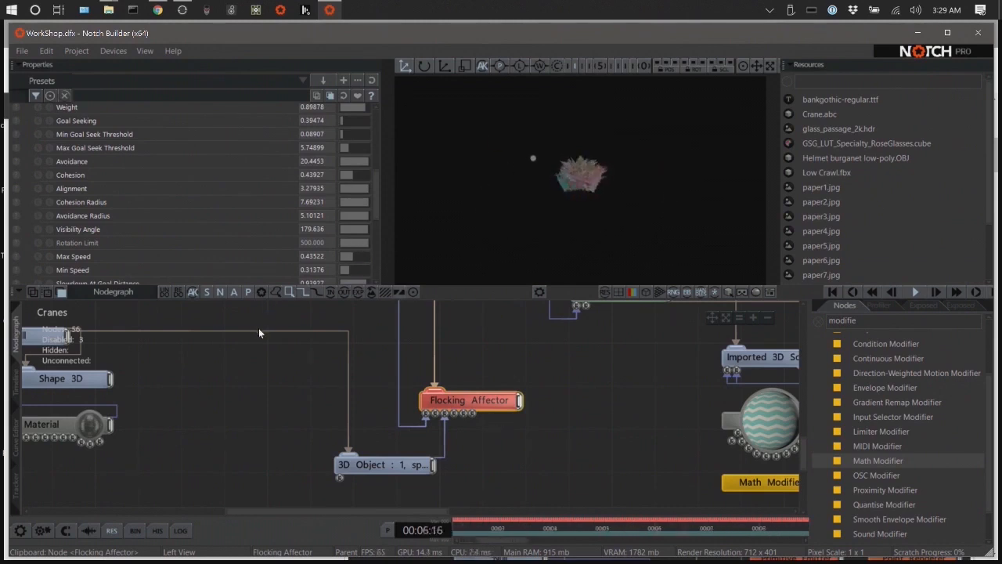
Return to the _blank layer, paste the Flocking Affector and place it level with the connected one, below the Null.
key("Tab")
left_click(108, 327)
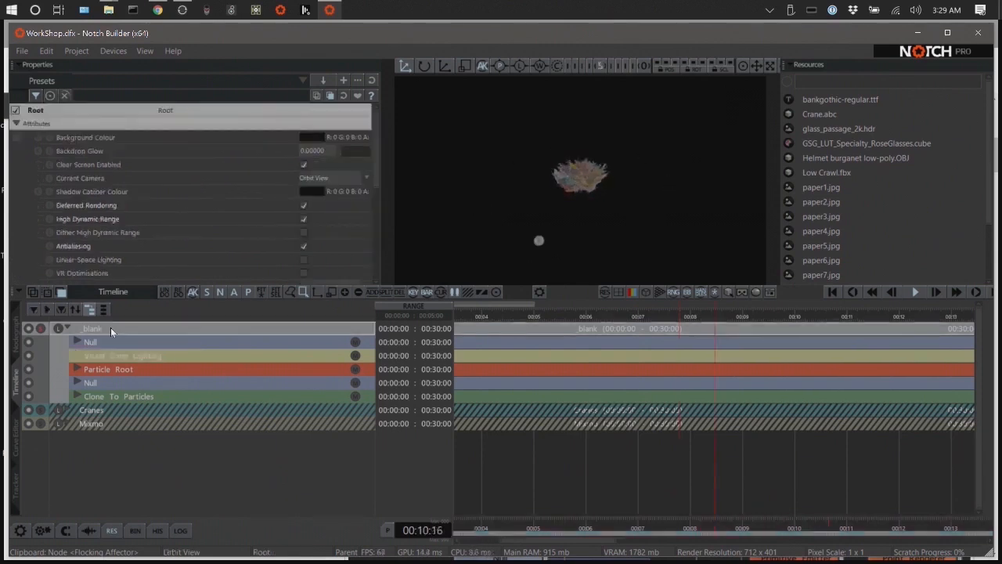
key("Tab")
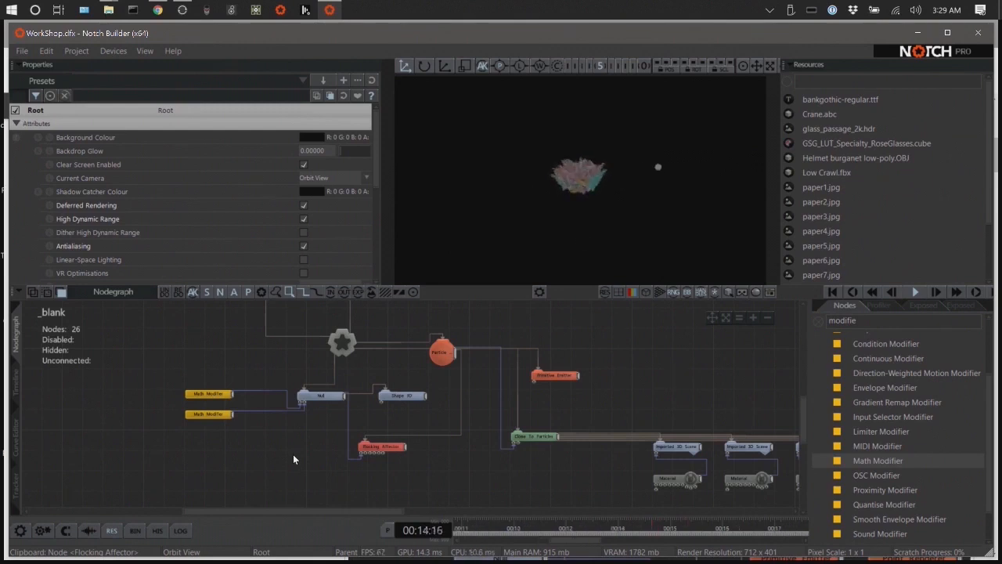
key("ctrl+v")
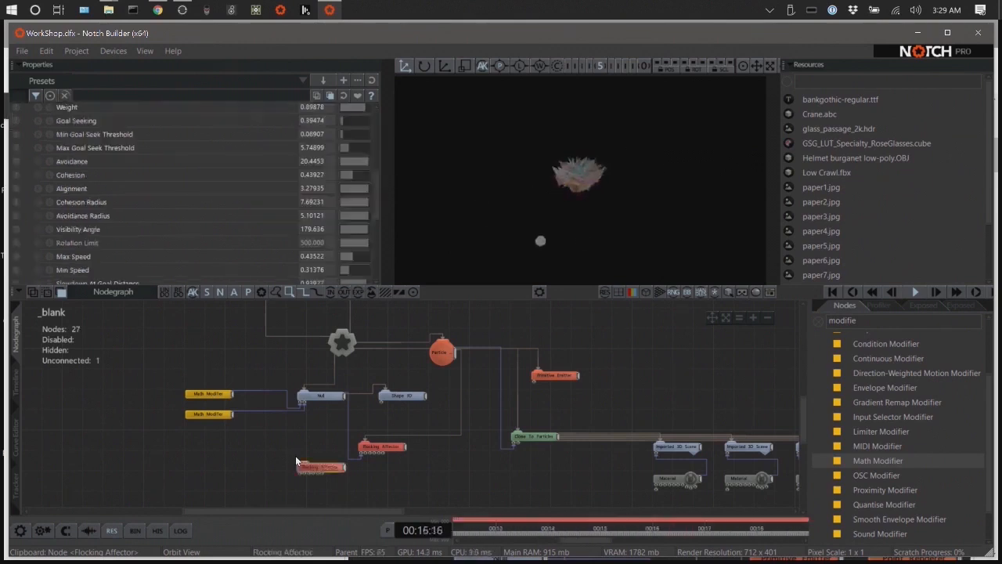
left_click_drag(313, 473, 299, 452)
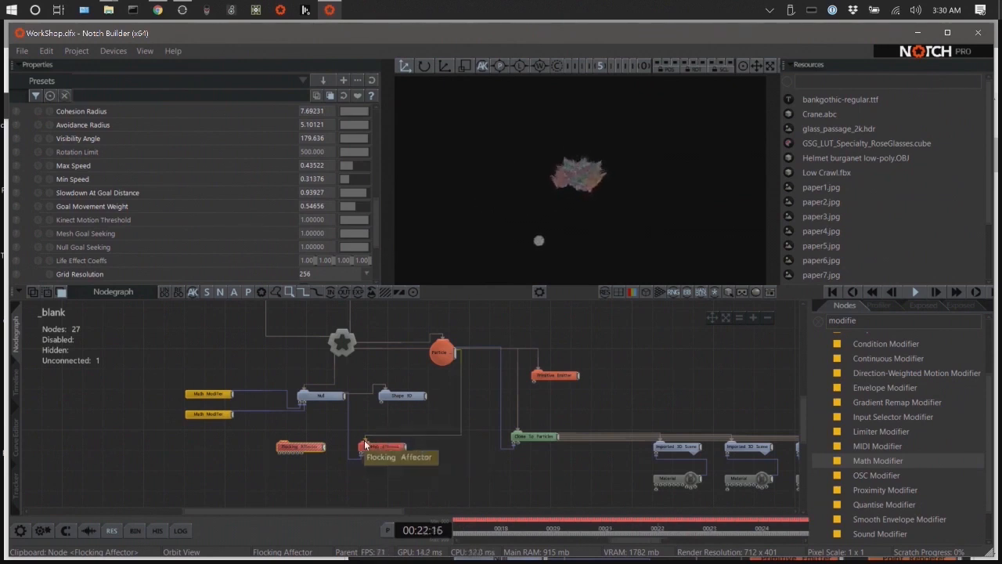
Try removing the original Flocking Affector and its connection, undo the removal and delete the pasted affector instead.
left_click(426, 437)
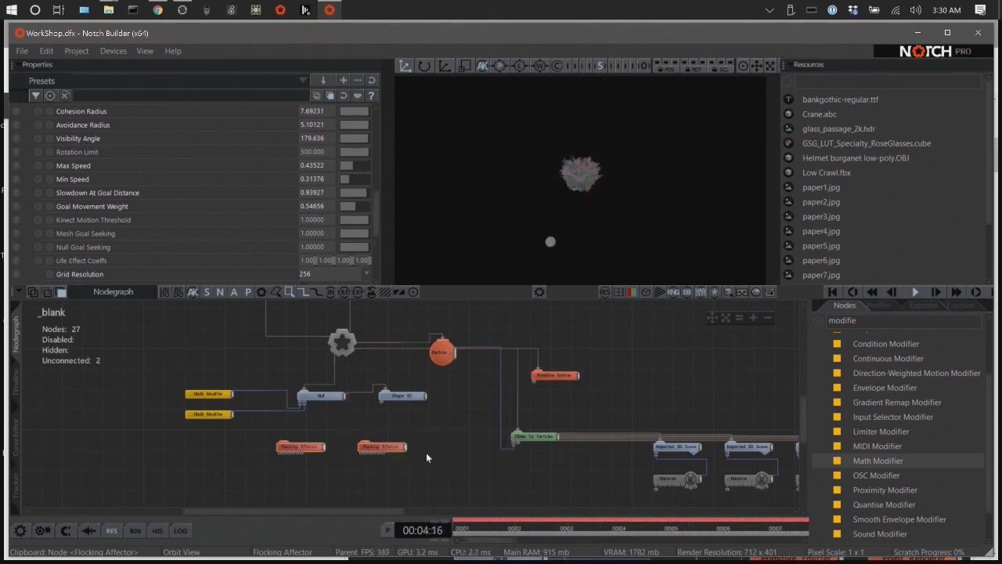
key("Delete")
key("ctrl+z")
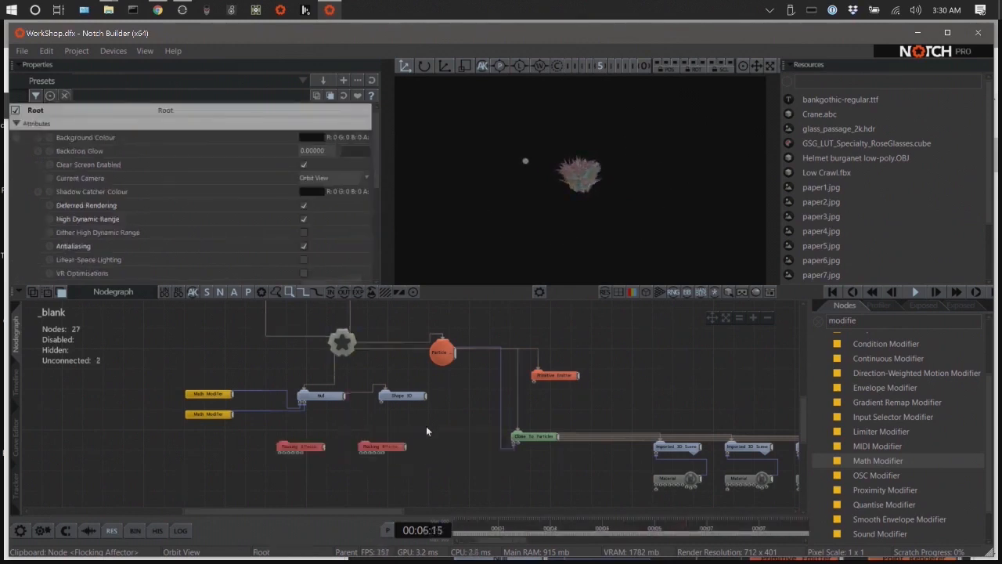
left_click(406, 446)
key("Delete")
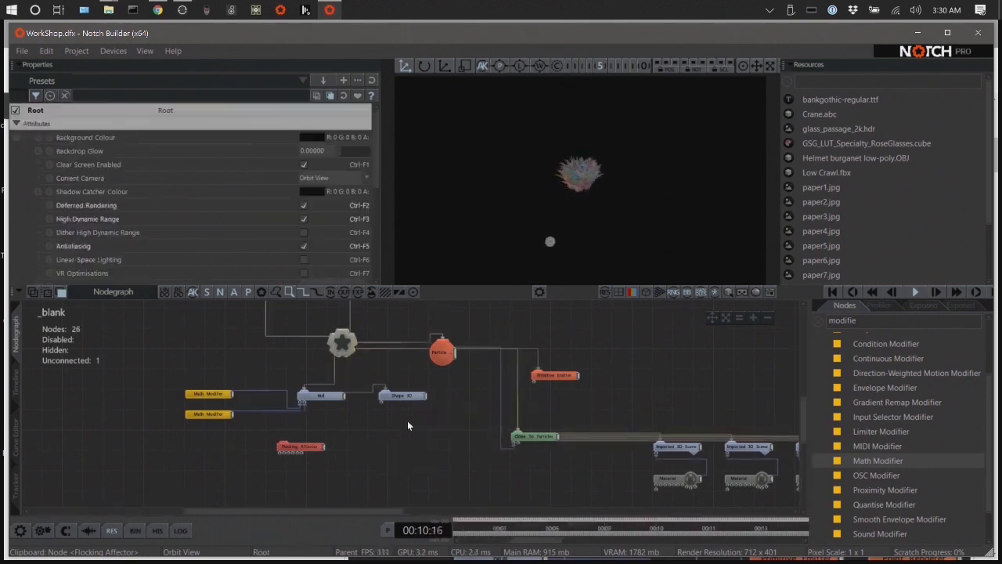
key("ctrl+z")
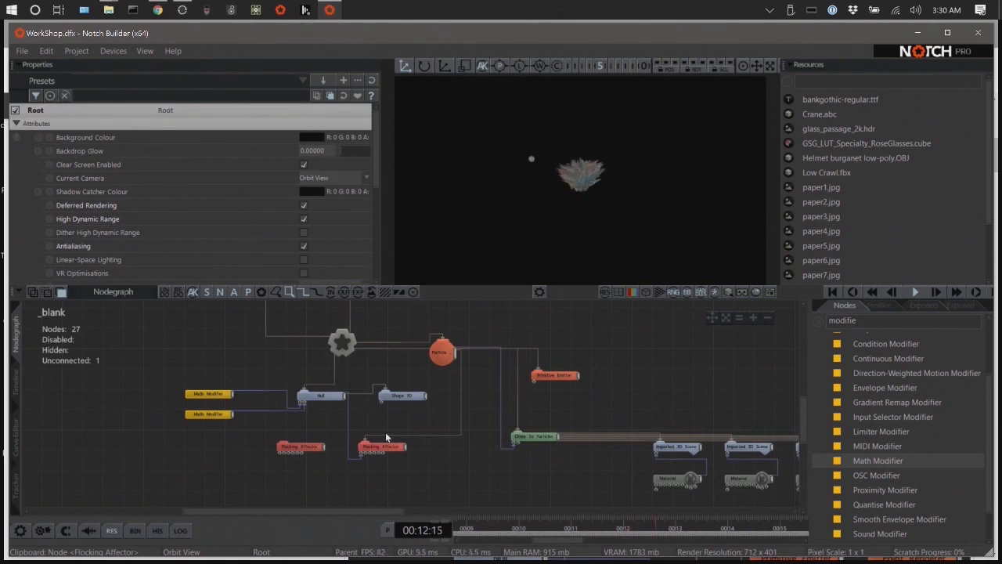
left_click(311, 448)
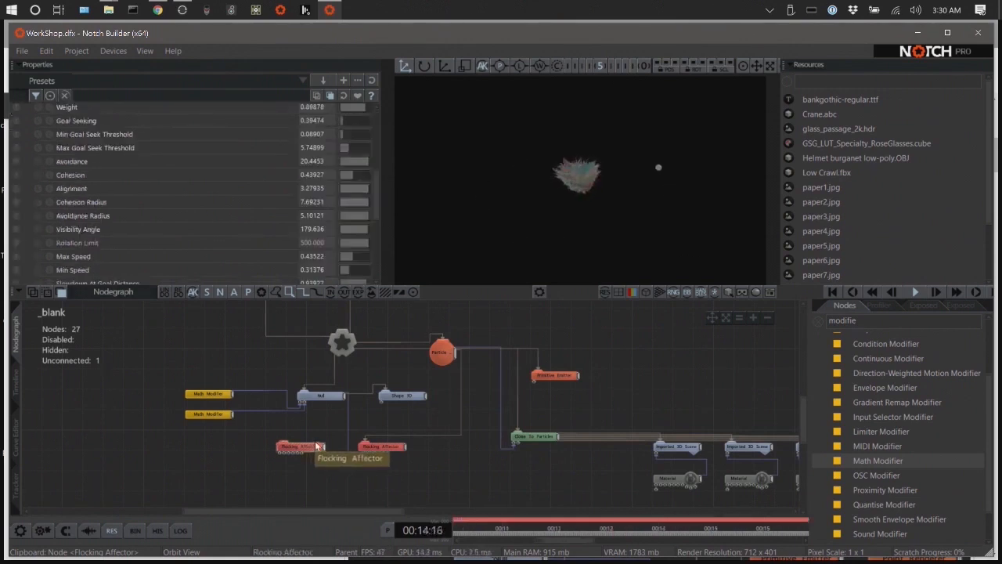
key("Delete")
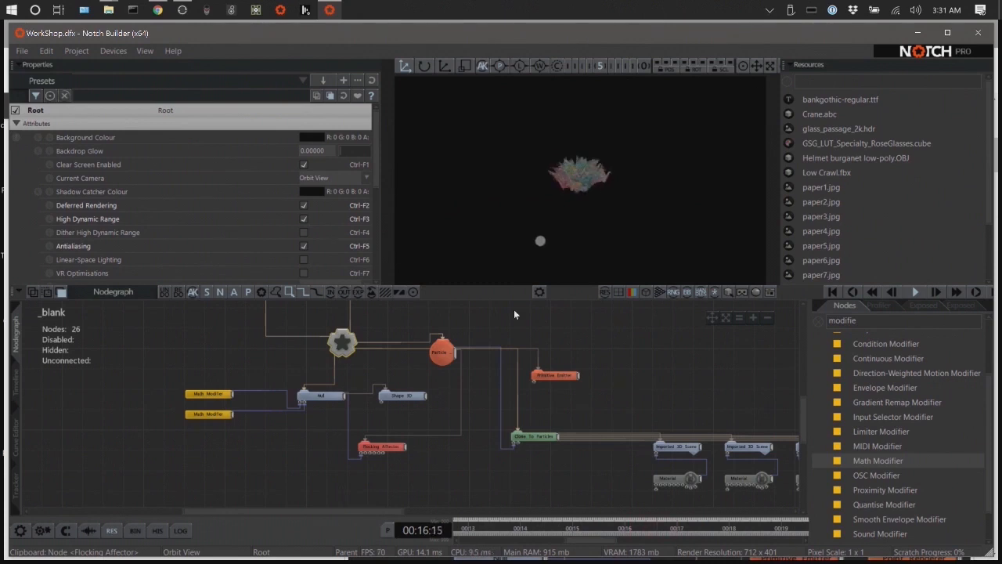
Move the upper Math Modifier down so the two modifiers feeding the Null sit stacked together.
middle_click_drag(294, 449, 334, 475)
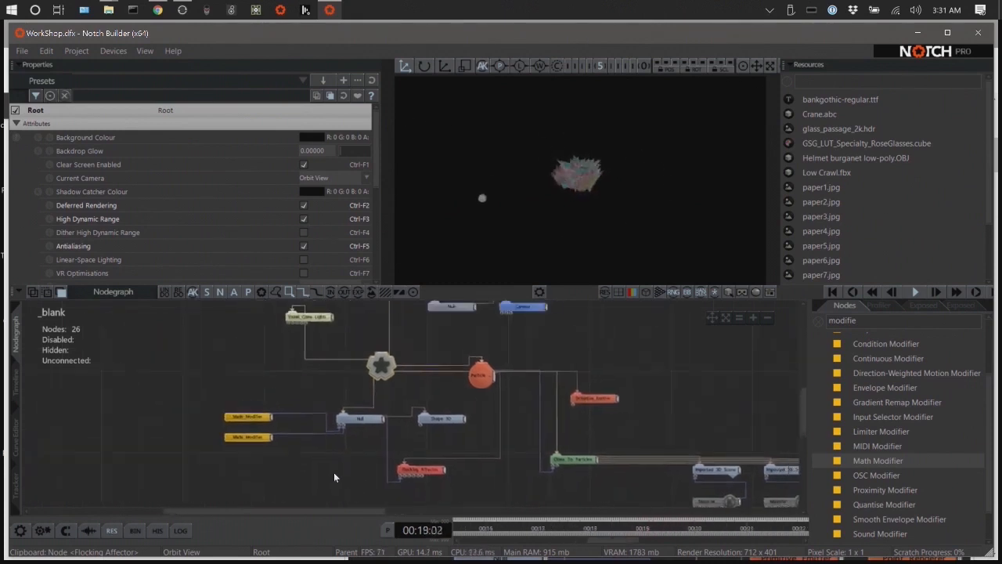
left_click(253, 416)
left_click_drag(254, 426, 256, 429)
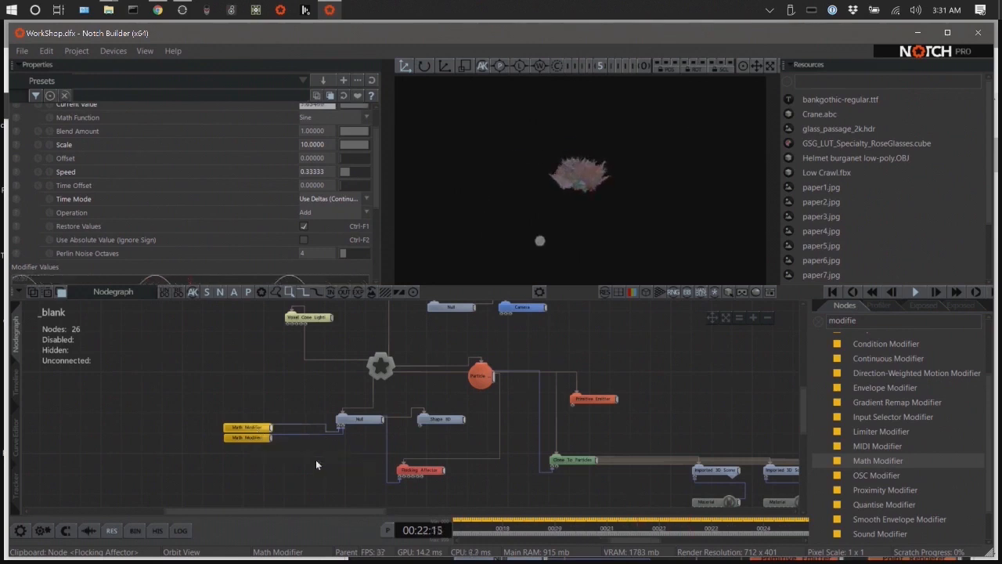
Select both Math Modifiers connected to the Null and duplicate them within the _blank layer.
middle_click_drag(299, 465, 227, 459)
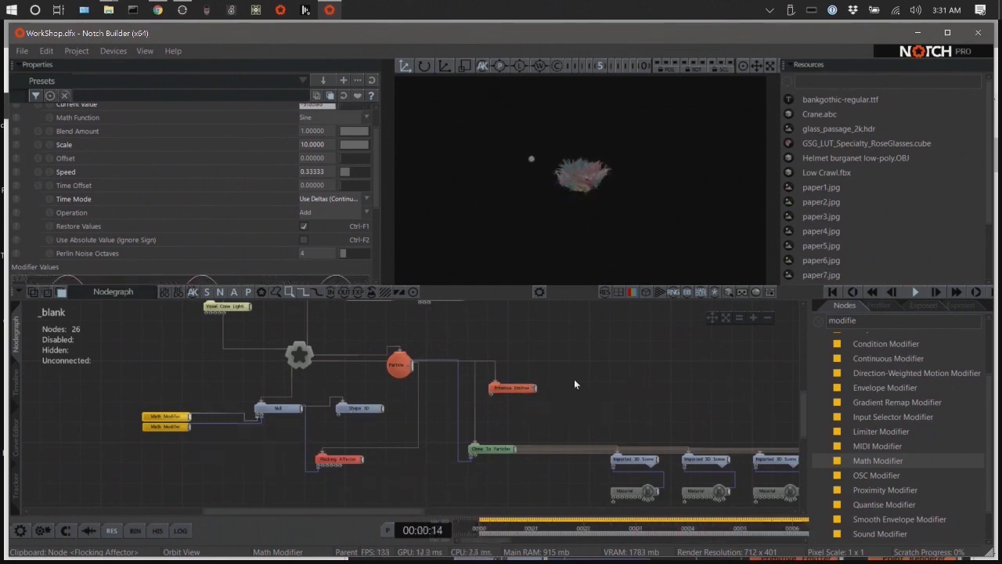
scroll(564, 380, "up", 5)
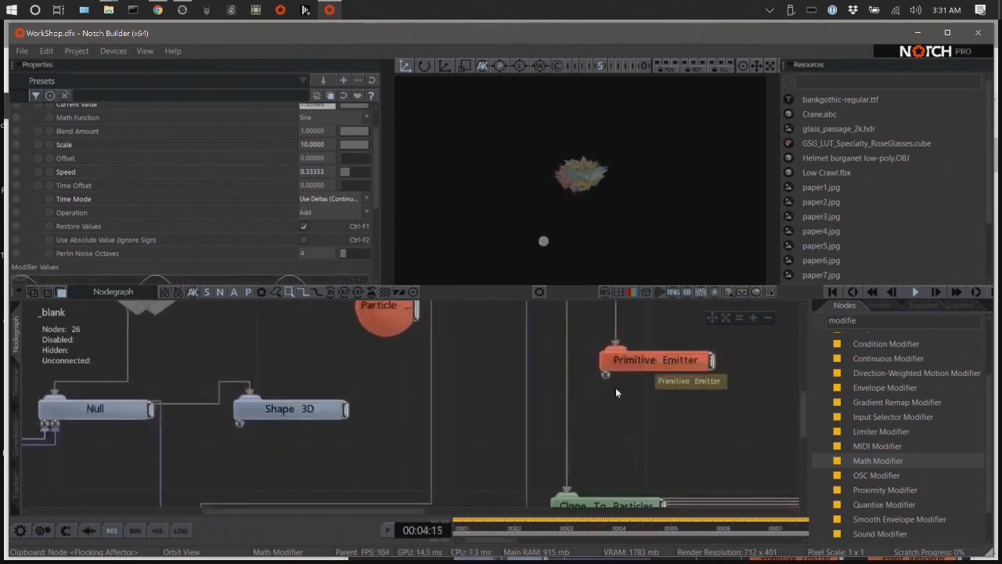
left_click(632, 424)
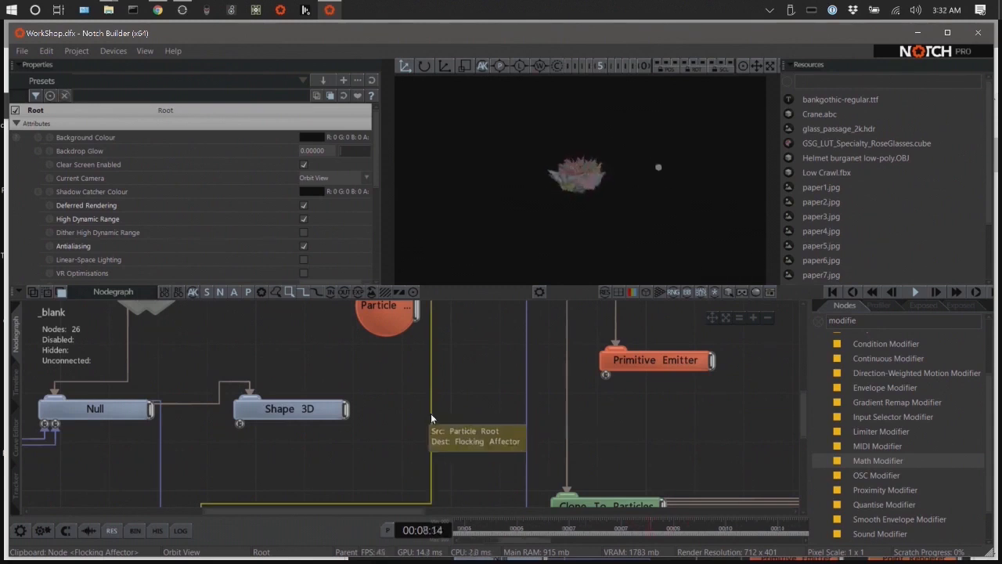
middle_click_drag(431, 414, 830, 346)
left_click_drag(131, 332, 221, 409)
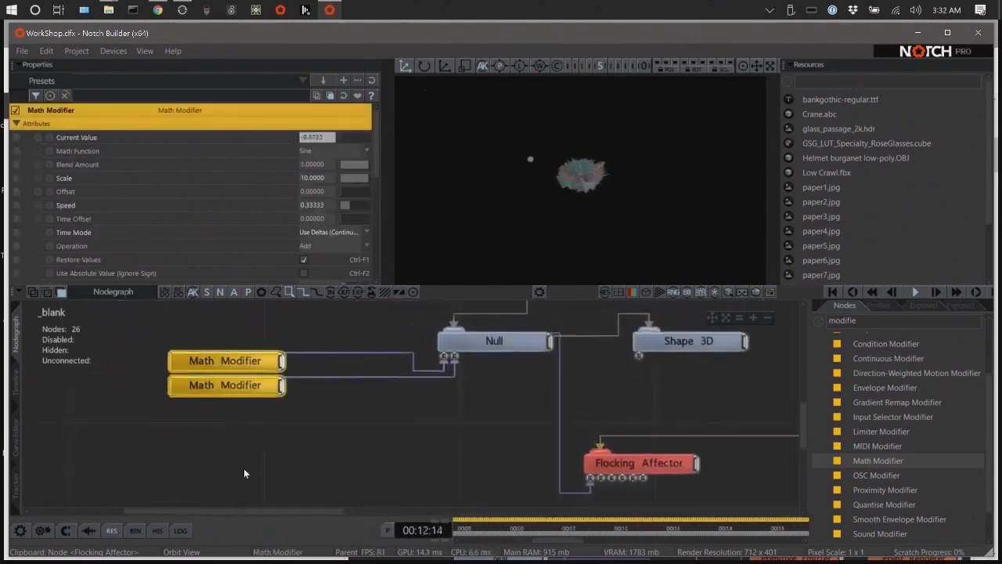
key("ctrl+c")
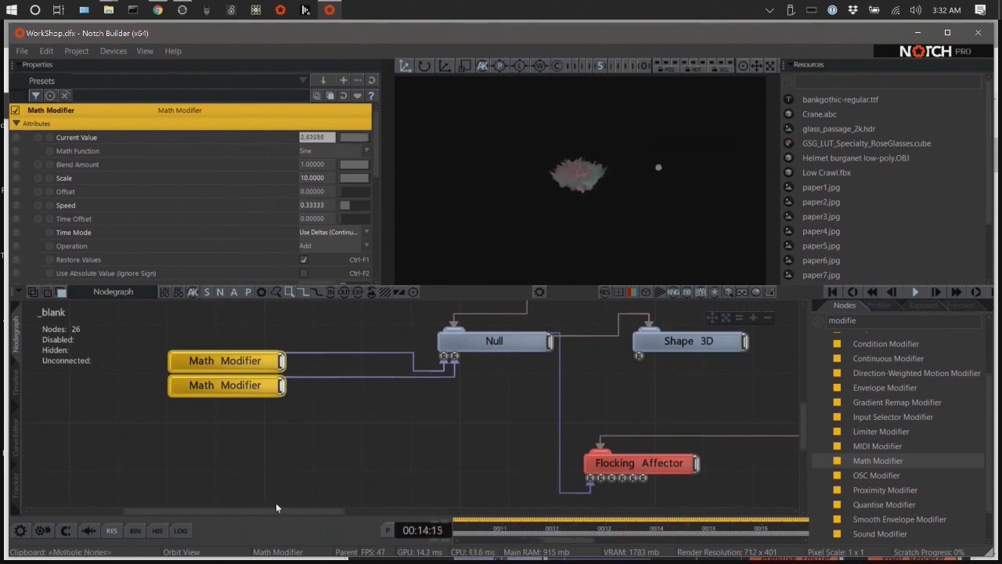
key("ctrl+v")
Move the two duplicated Math Modifiers to the empty space between the Primitive Emitter and Clone To Particles.
middle_click_drag(408, 465, 373, 385)
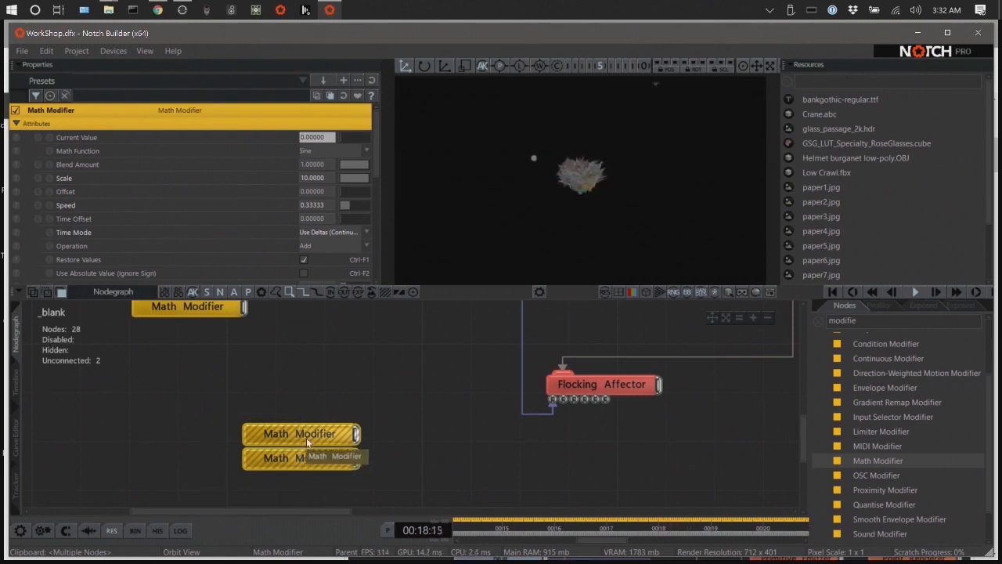
left_click_drag(327, 445, 702, 440)
mouse_move(755, 387)
middle_mouse_down()
mouse_move(500, 416)
mouse_move(376, 402)
mouse_move(377, 417)
middle_mouse_up()
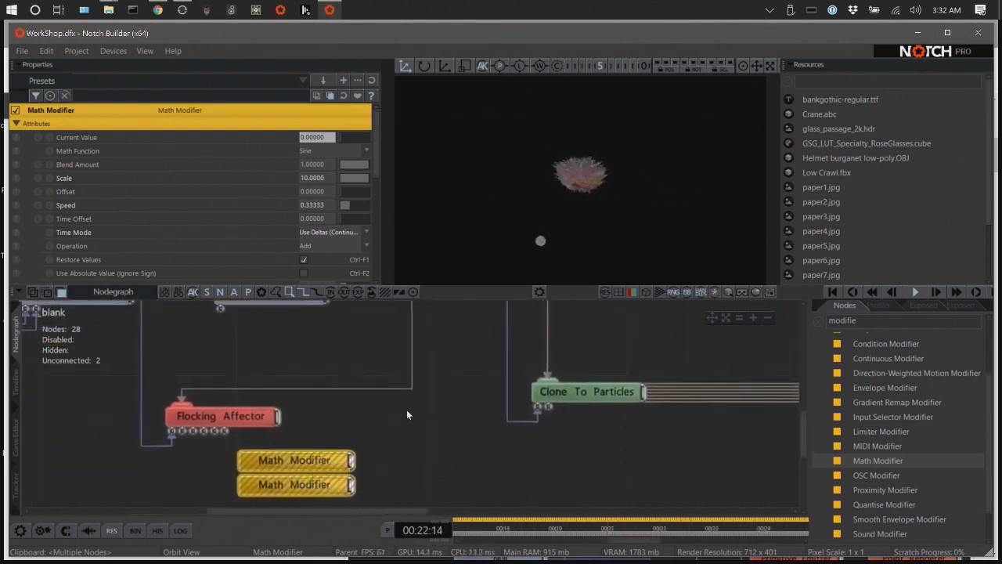
scroll(429, 409, "down", 2)
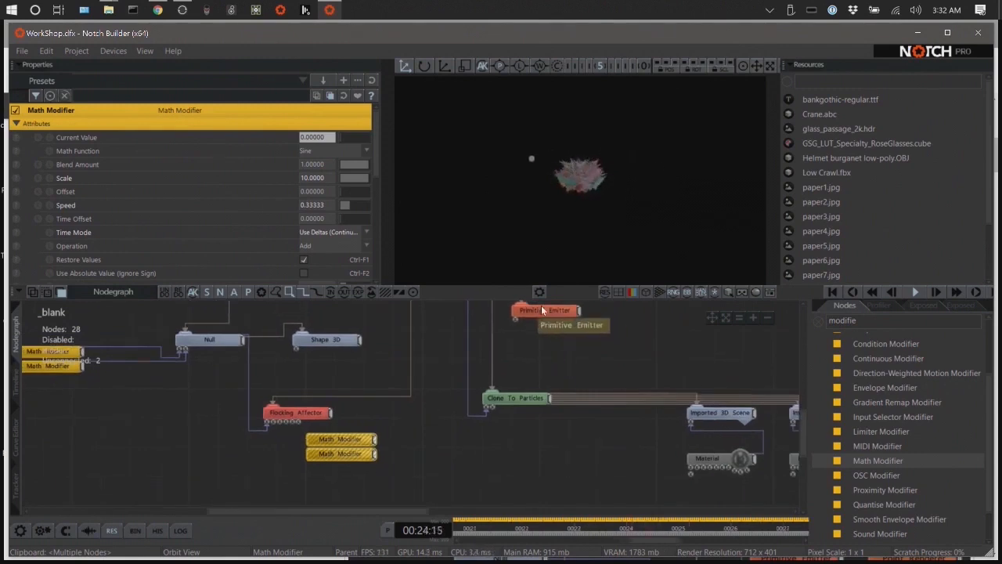
left_click(388, 420)
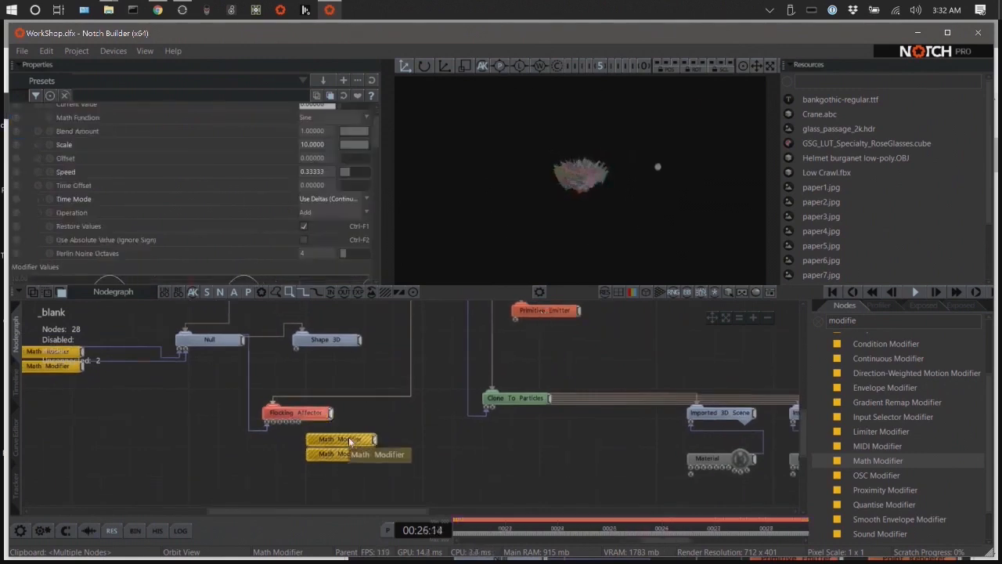
left_click_drag(353, 440, 588, 353)
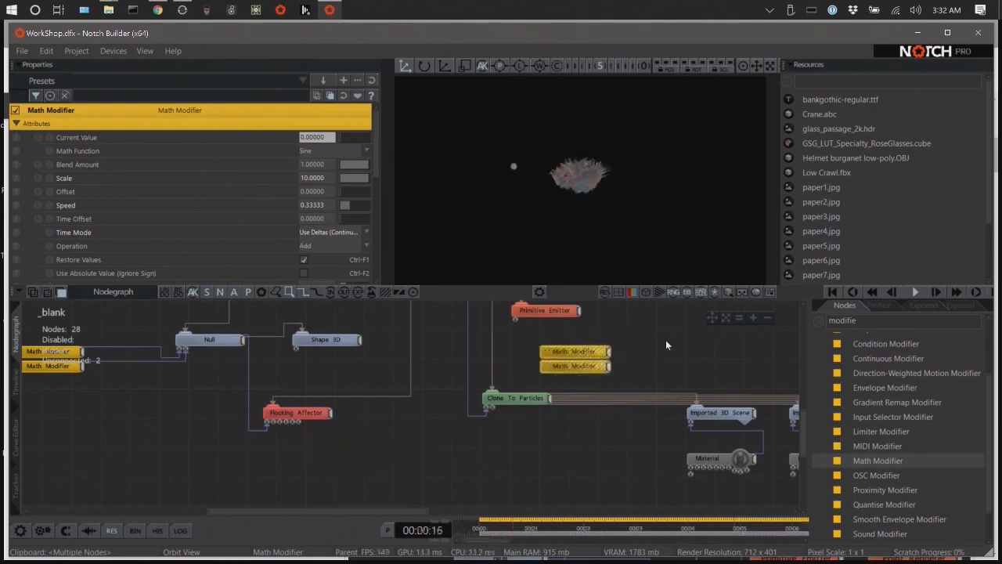
middle_click_drag(665, 344, 538, 416)
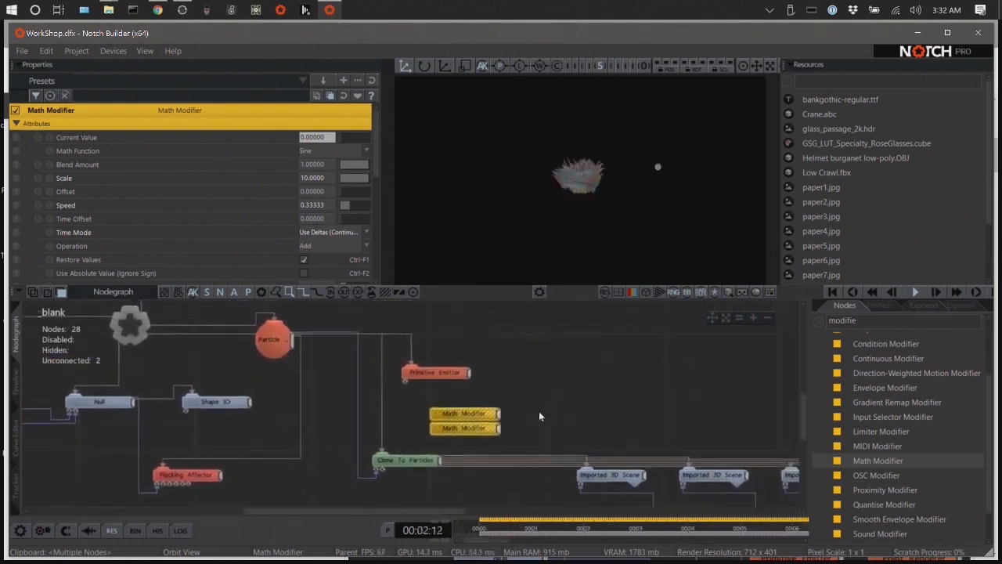
scroll(567, 413, "up", 5)
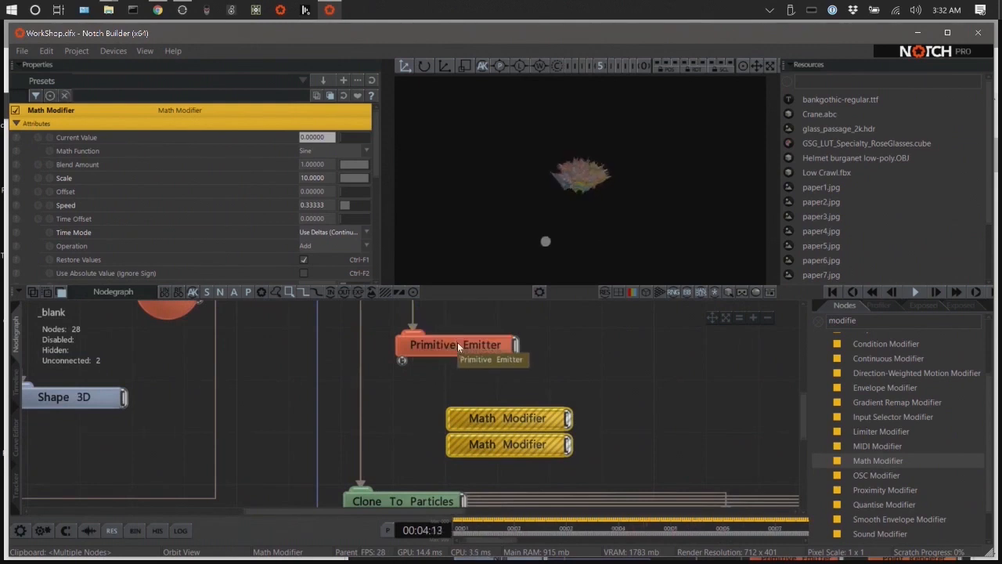
Move the Primitive Emitter aside and shift both unconnected Math Modifiers the opposite way to clear space for their connections.
left_click_drag(457, 345, 572, 351)
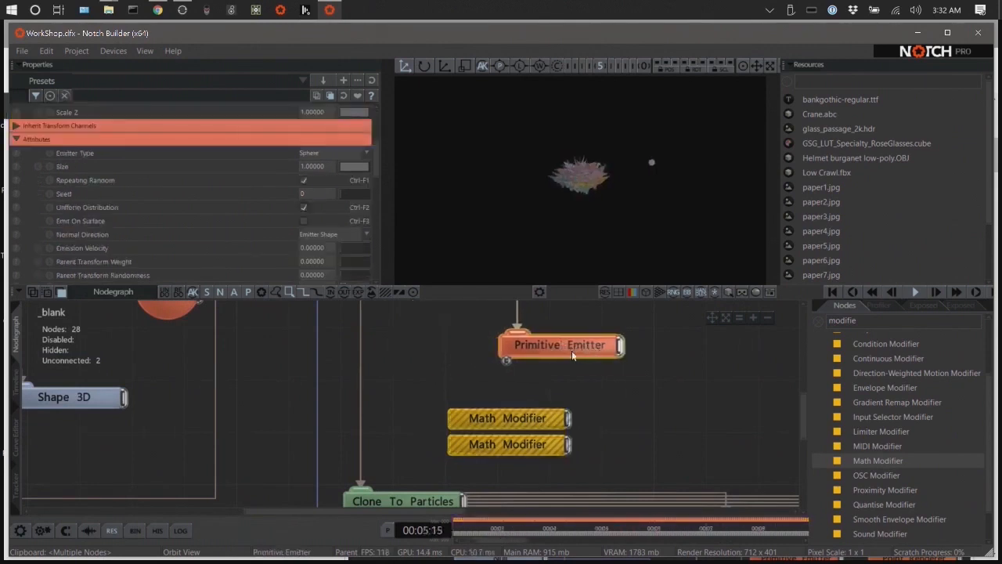
left_click(618, 430)
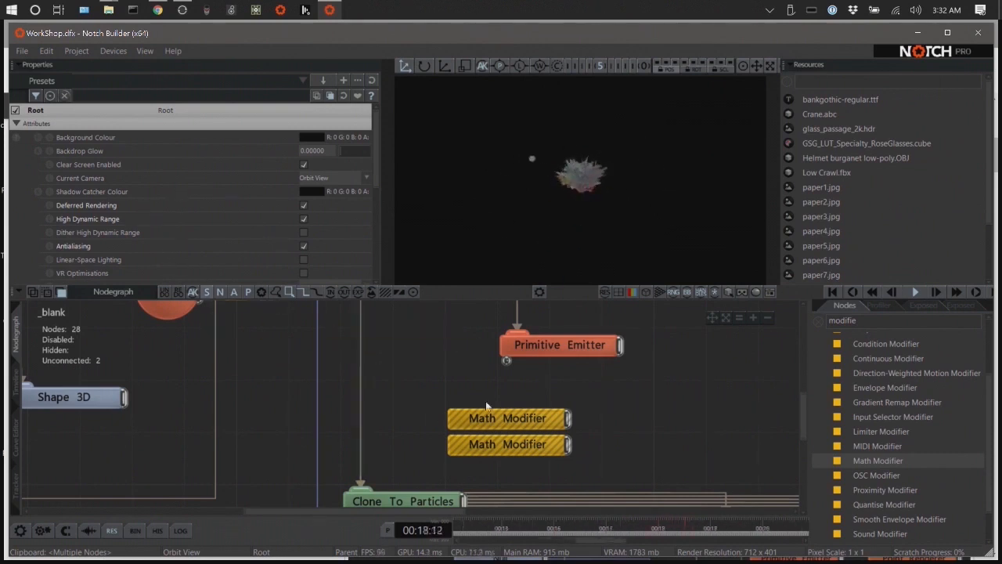
left_click_drag(496, 415, 451, 425)
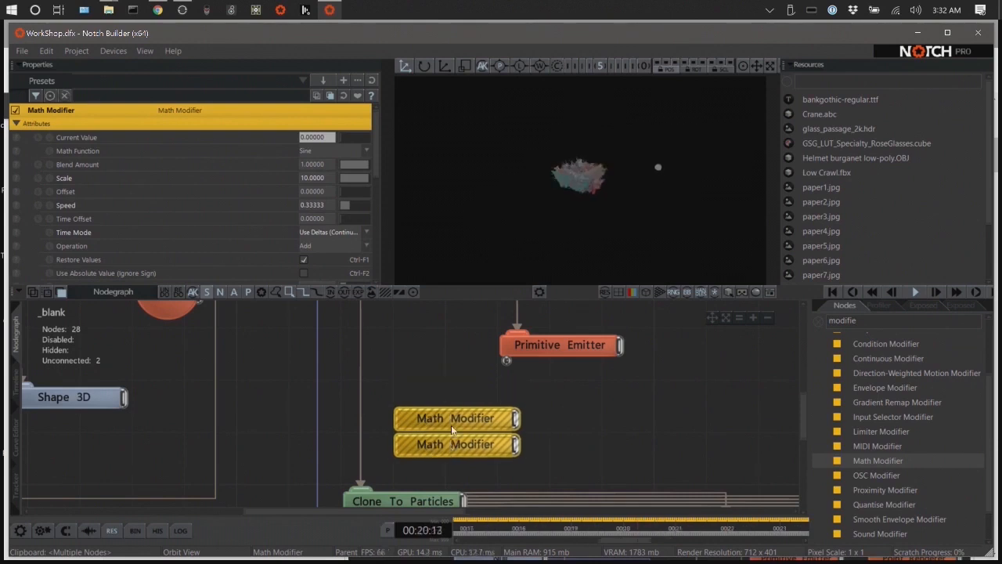
left_click(598, 411)
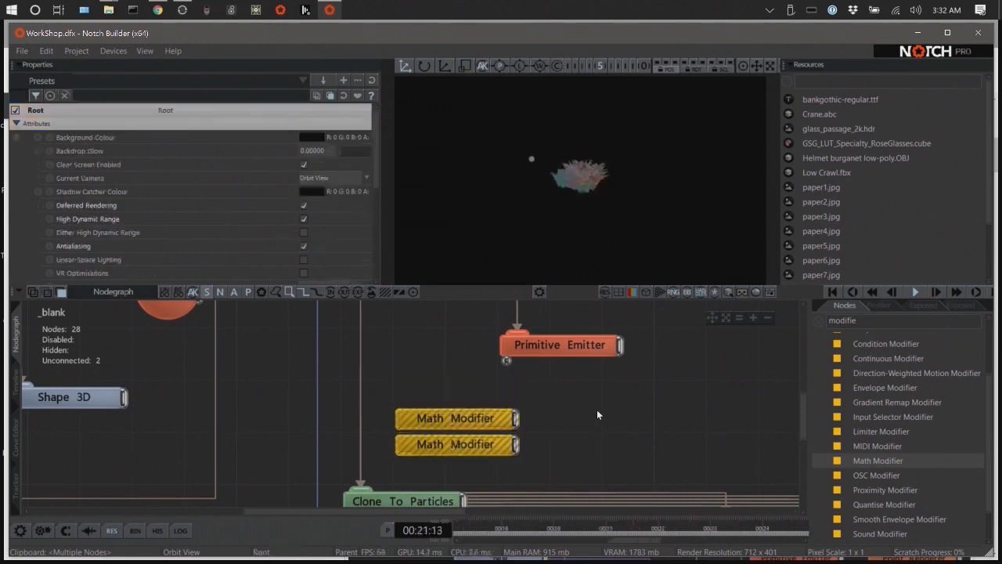
Connect the upper duplicated Math Modifier to the Primitive Emitter's Position X and the lower one to its Position Z.
left_click(548, 345)
scroll(205, 172, "up", 1)
scroll(215, 188, "up", 4)
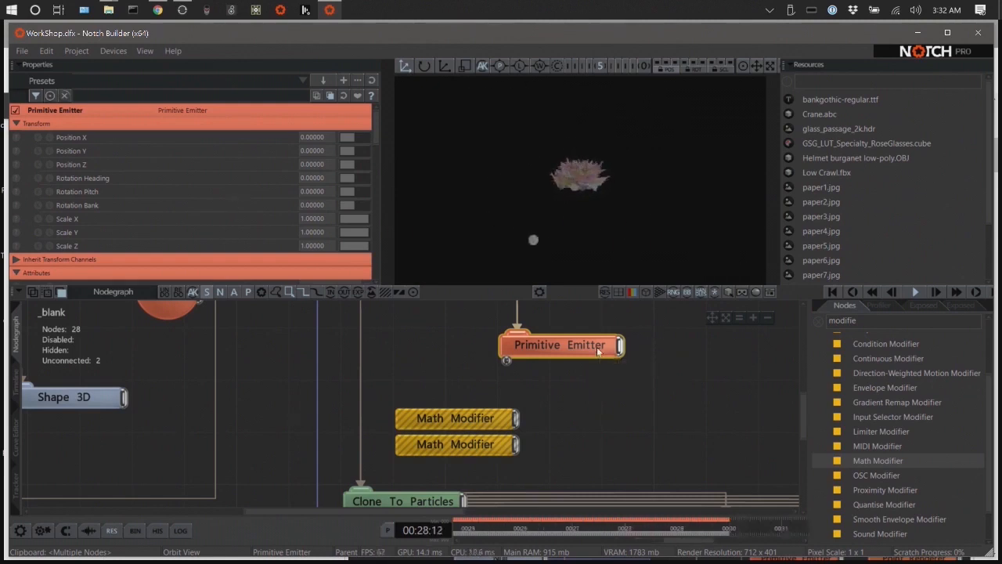
scroll(134, 174, "down", 1)
scroll(134, 174, "up", 1)
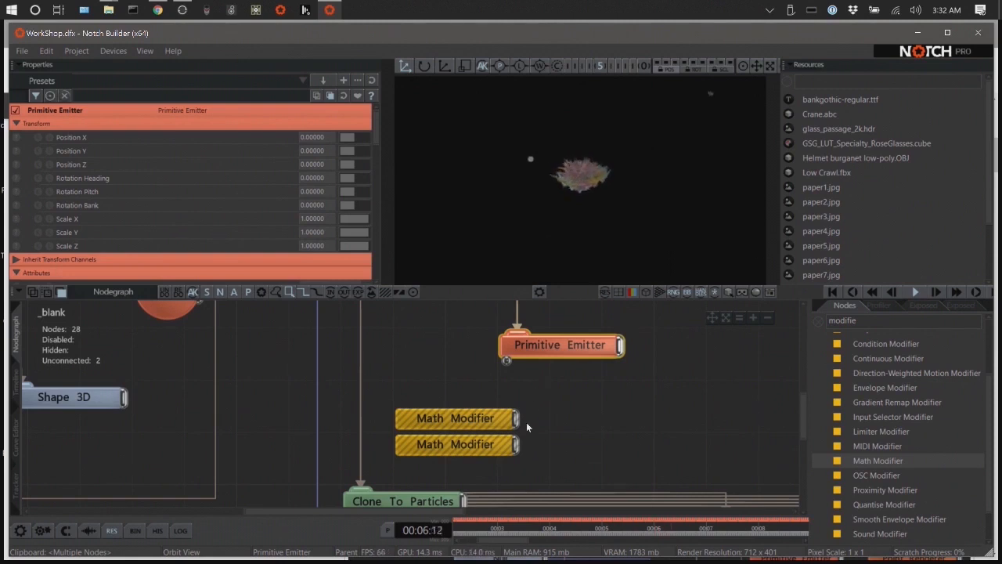
left_click_drag(516, 418, 550, 415)
left_click_drag(520, 378, 240, 154)
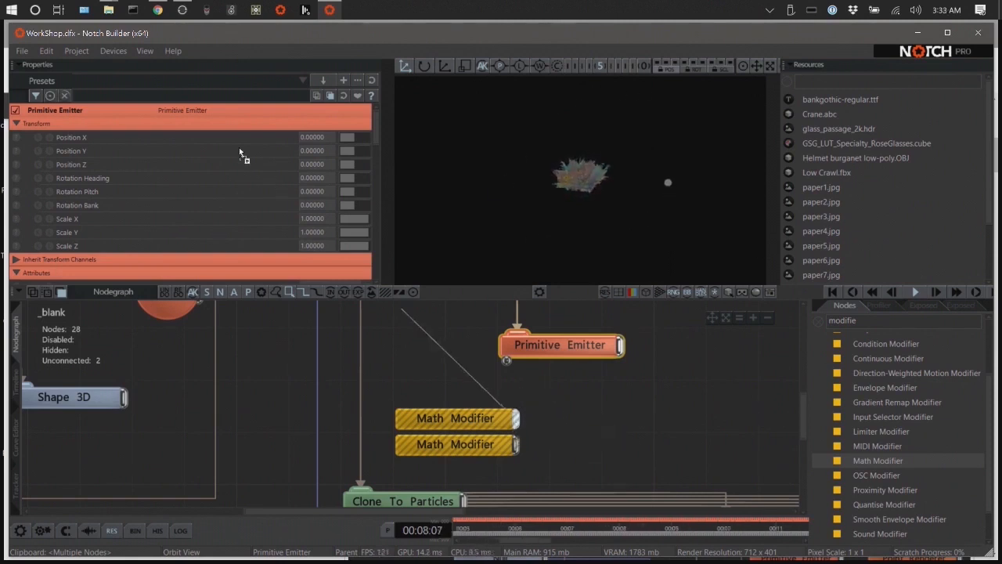
left_click_drag(311, 140, 312, 138)
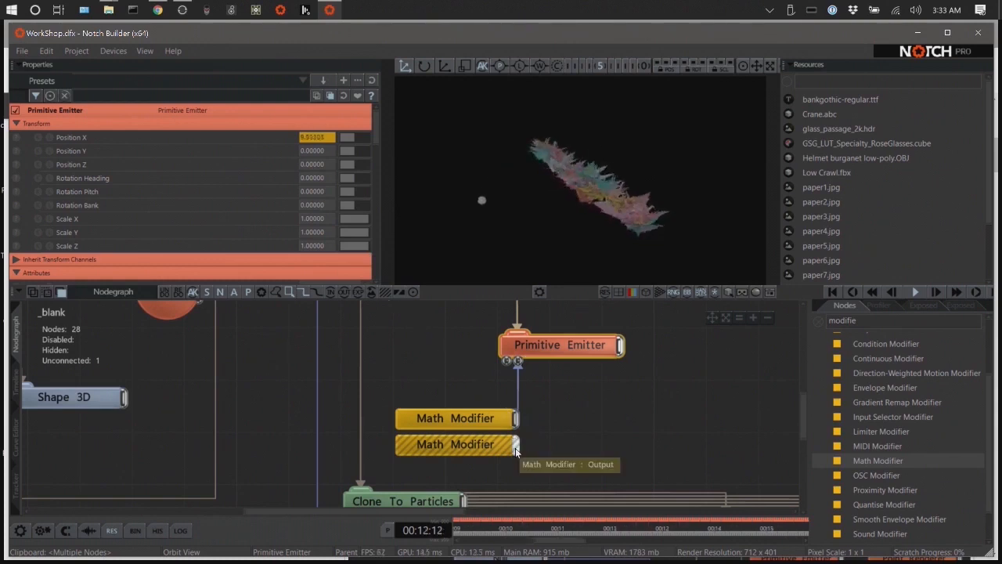
left_click_drag(517, 444, 316, 165)
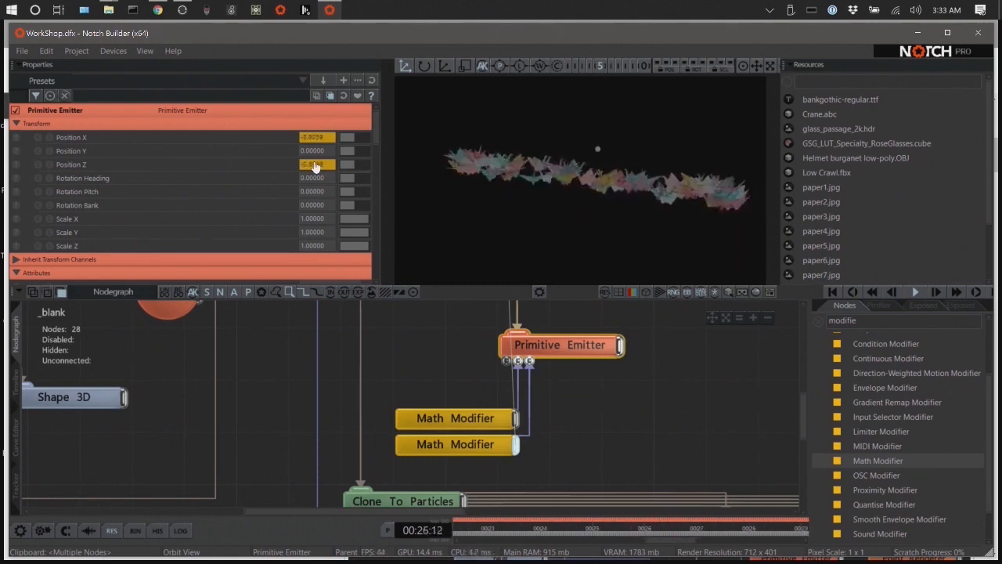
left_click(607, 450)
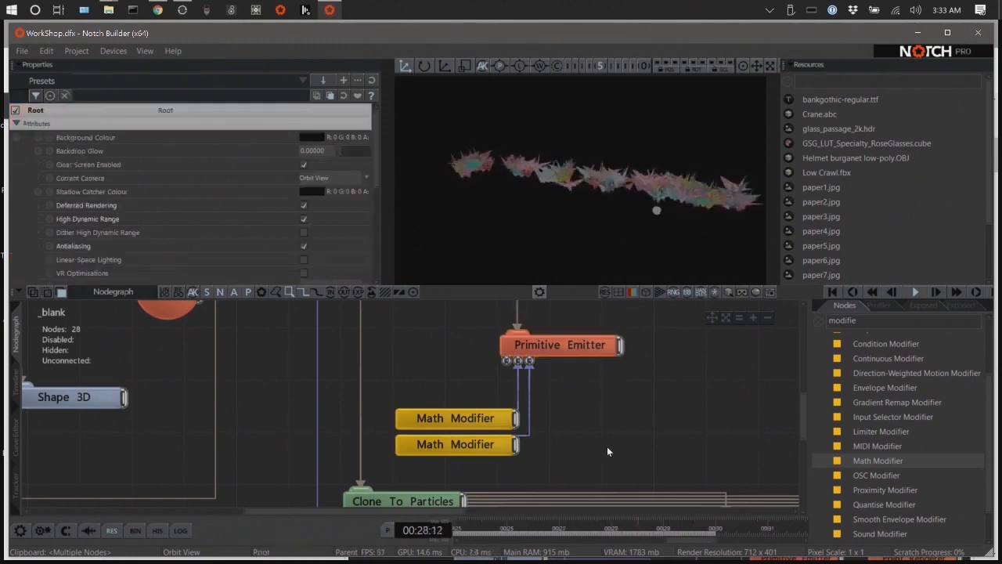